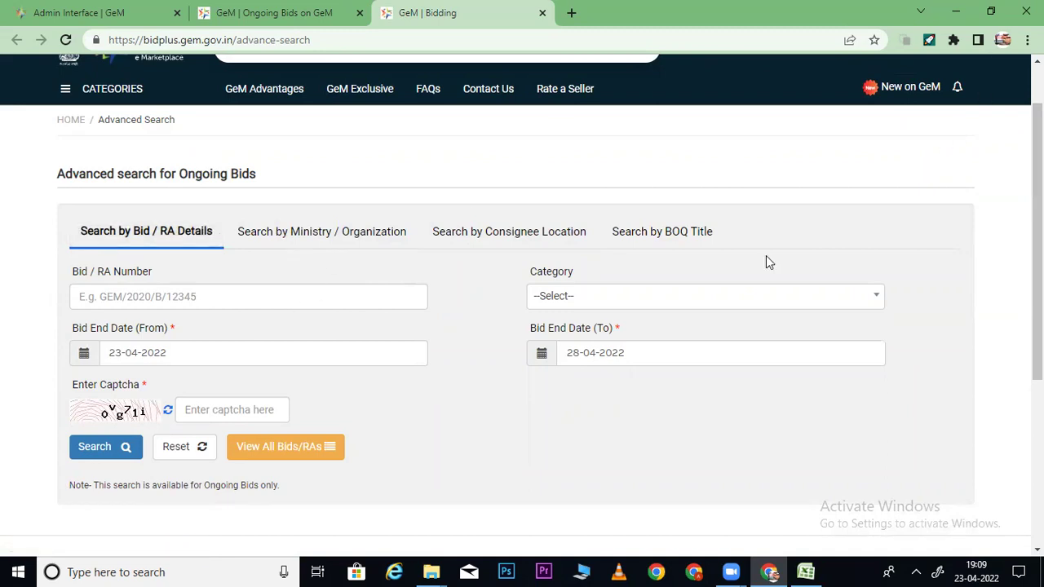
# Open the downloaded bid document GeM-Bidding-3326390.pdf from the browser's downloads
pyautogui.click(1027, 39)
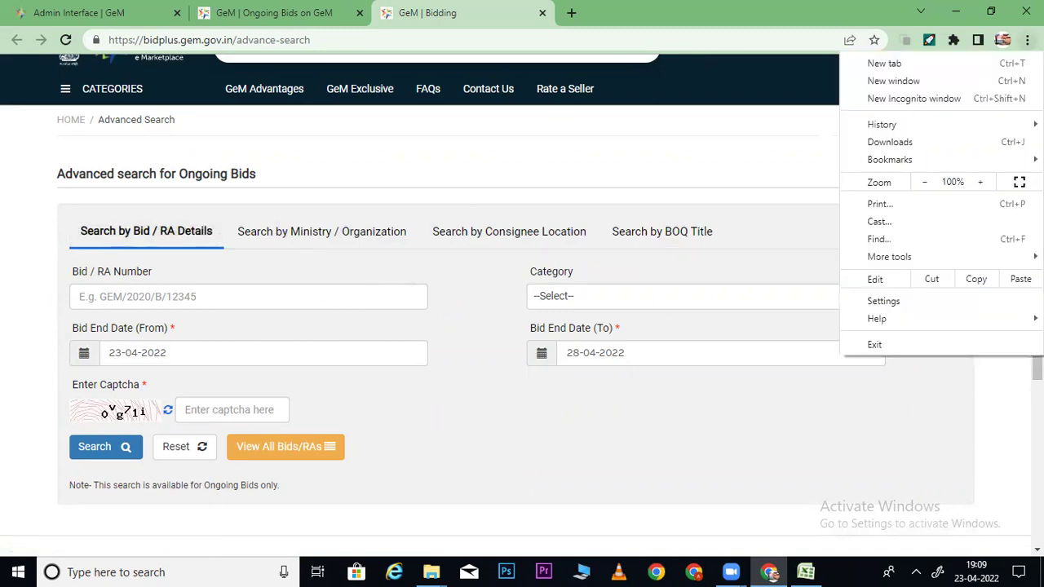
pyautogui.click(881, 145)
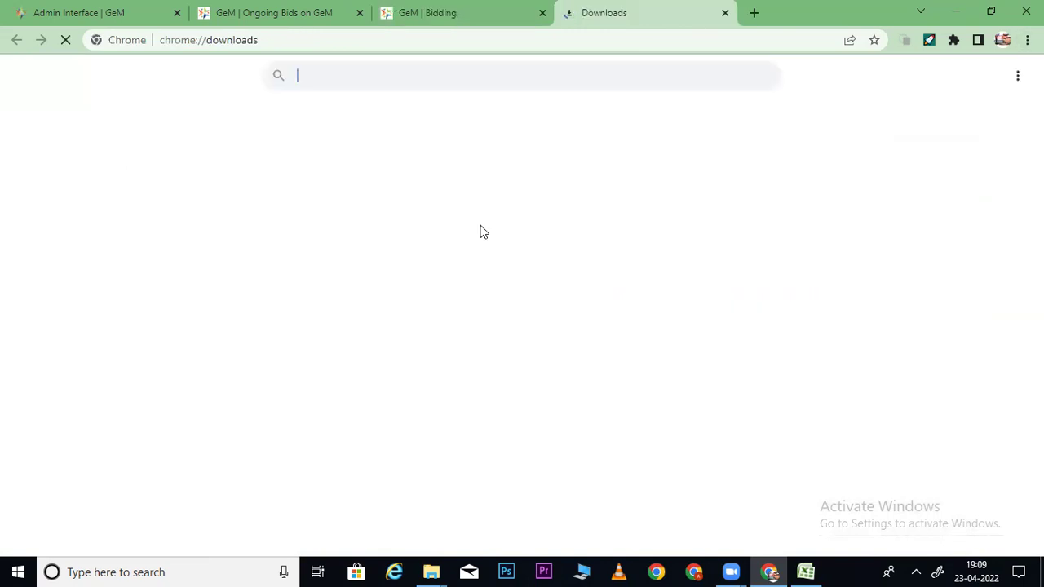
pyautogui.click(388, 171)
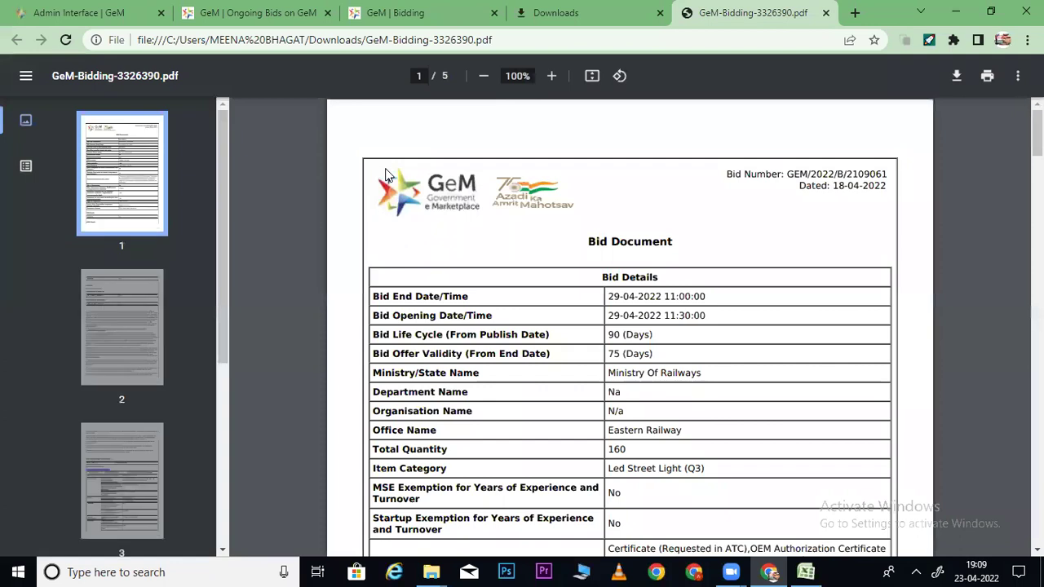
# Examine the bid details on the first page, highlighting the seller's required certificates and the "Bid to RA enabled" row
pyautogui.scroll(-2, 1037, 134)
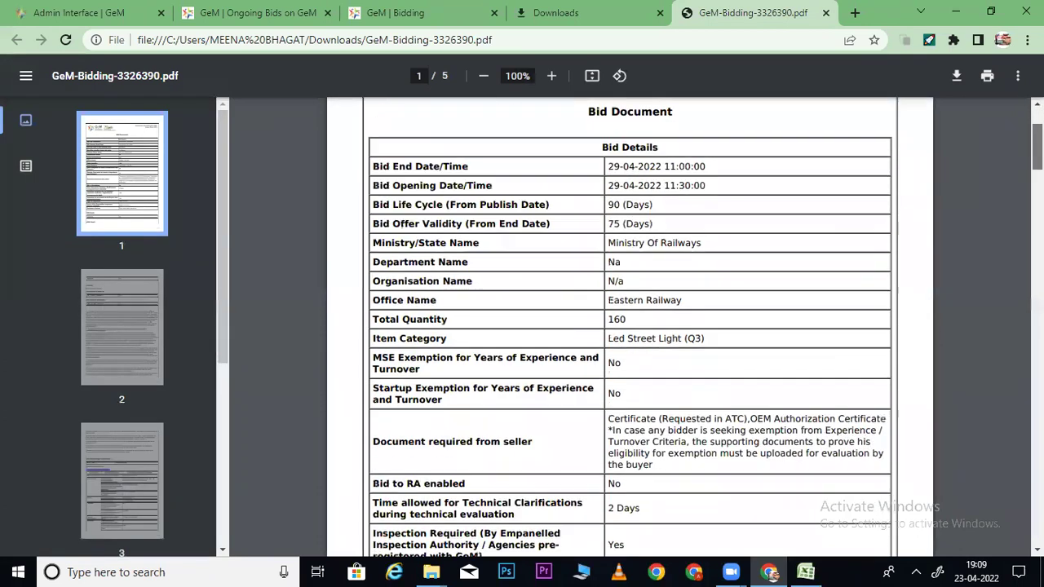
pyautogui.scroll(-4, 630, 326)
pyautogui.scroll(-3, 705, 190)
pyautogui.moveTo(602, 185); pyautogui.dragTo(887, 181)
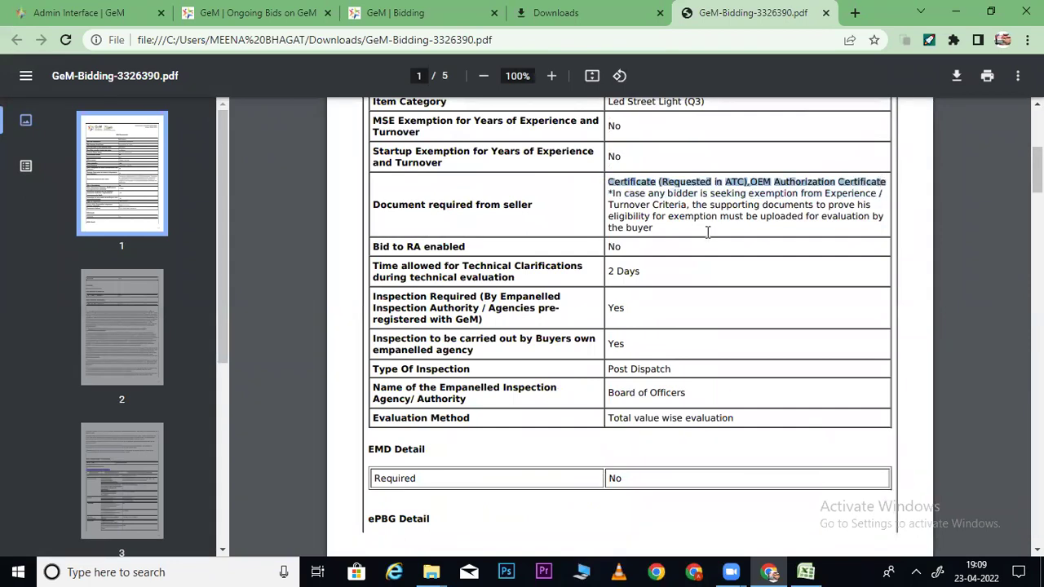
pyautogui.doubleClick(613, 247)
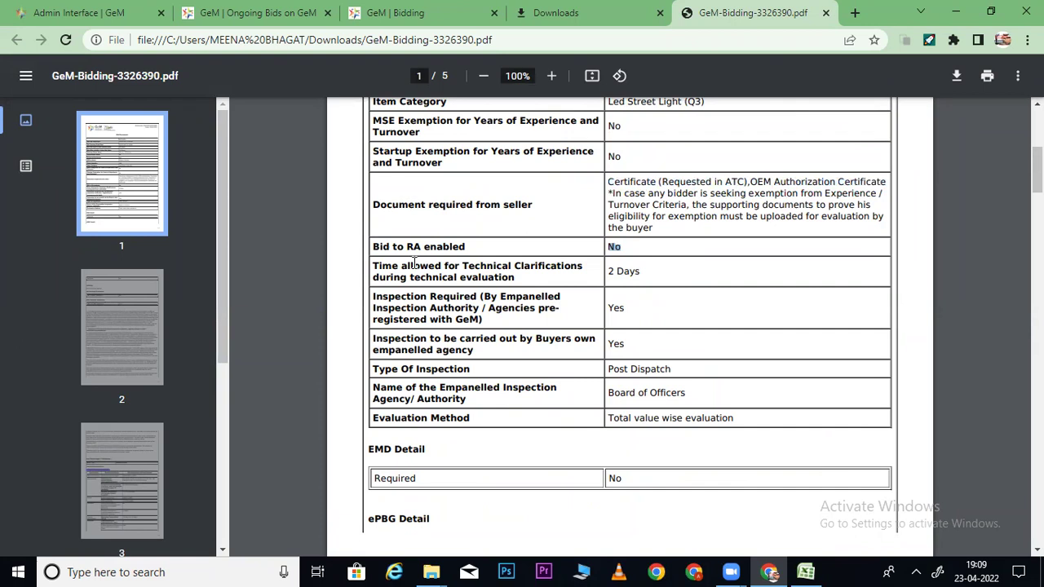
pyautogui.moveTo(375, 247); pyautogui.dragTo(627, 246)
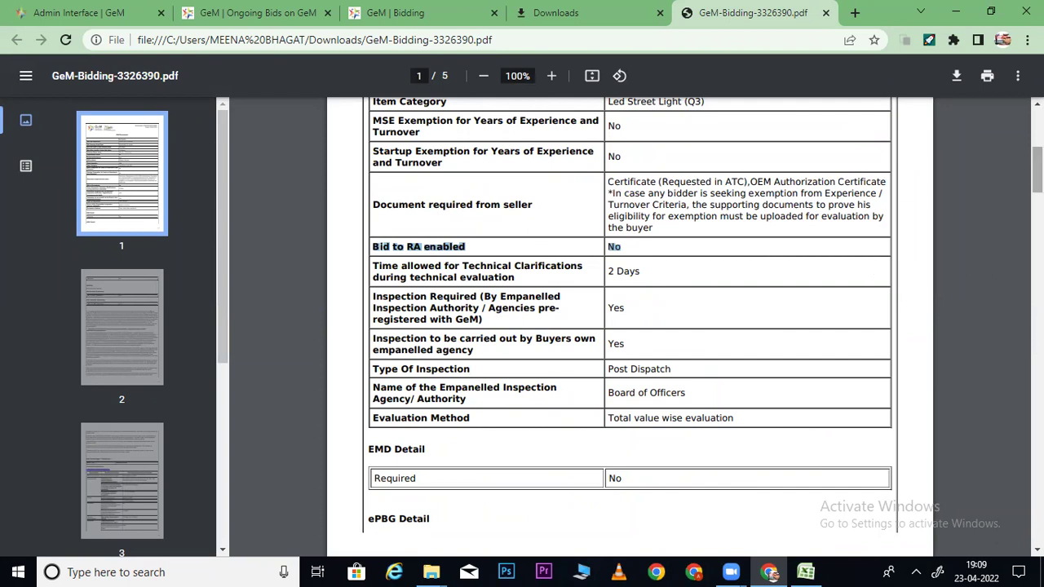
pyautogui.scroll(2, 1037, 163)
pyautogui.scroll(2, 1037, 163)
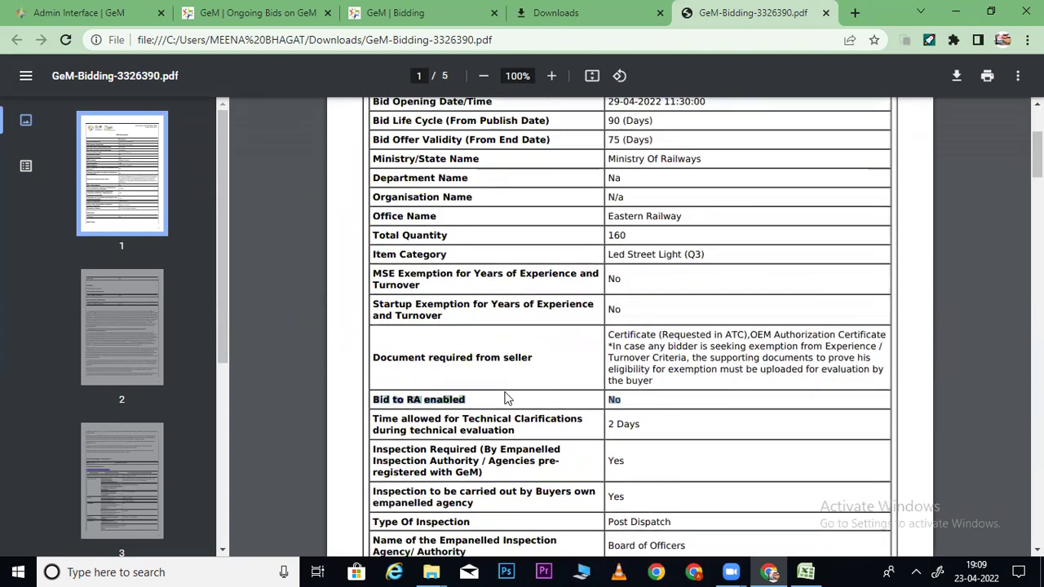
# Switch to the Excel workbook and select the reverse auction example in C5:M16 for review
pyautogui.click(806, 572)
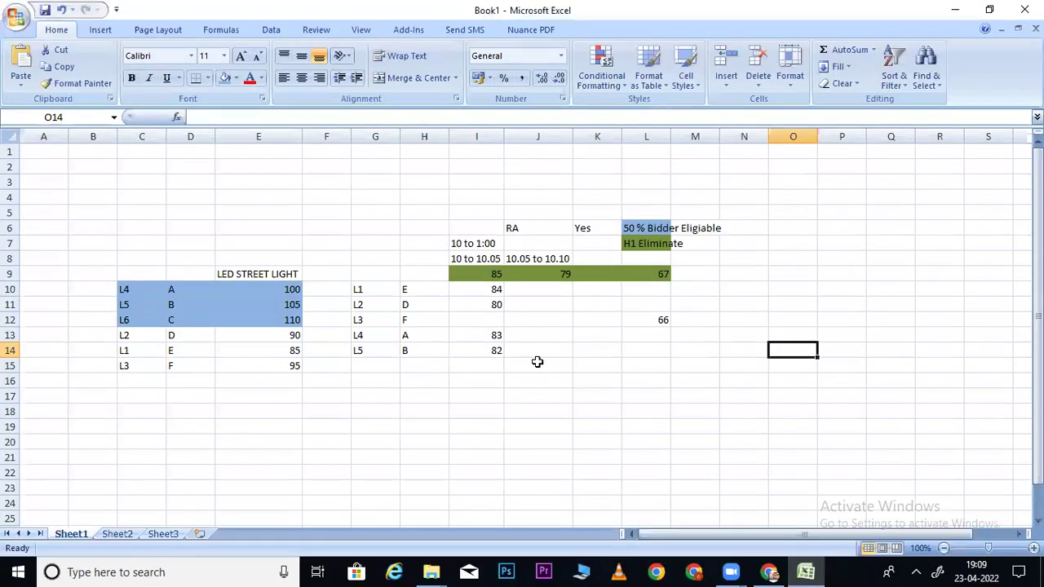
pyautogui.moveTo(151, 214); pyautogui.dragTo(706, 389)
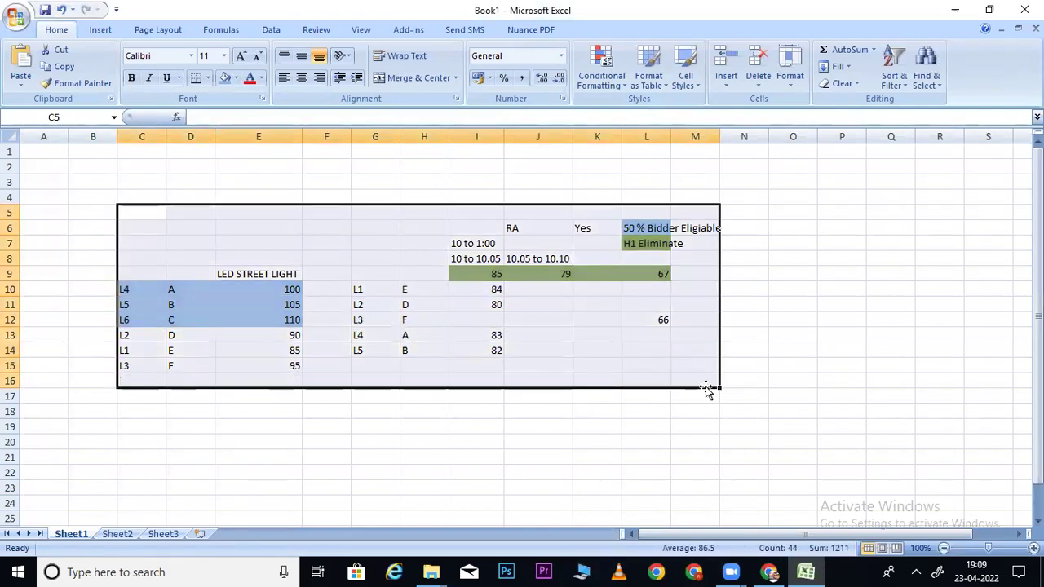
# Return to the bid PDF in Chrome and highlight the row on time allowed for technical clarifications during technical evaluation
pyautogui.click(770, 572)
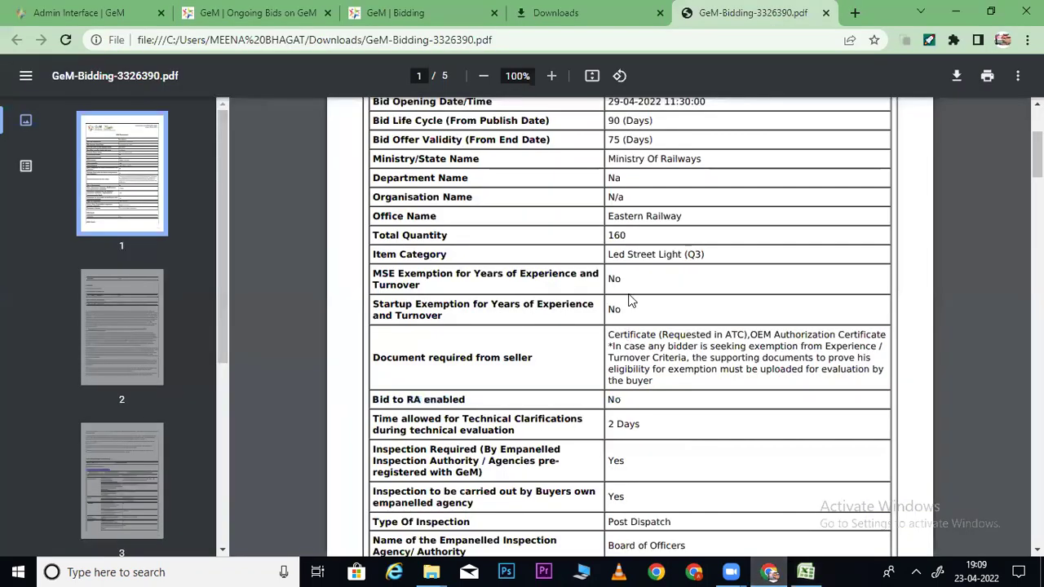
pyautogui.moveTo(371, 419); pyautogui.dragTo(588, 425)
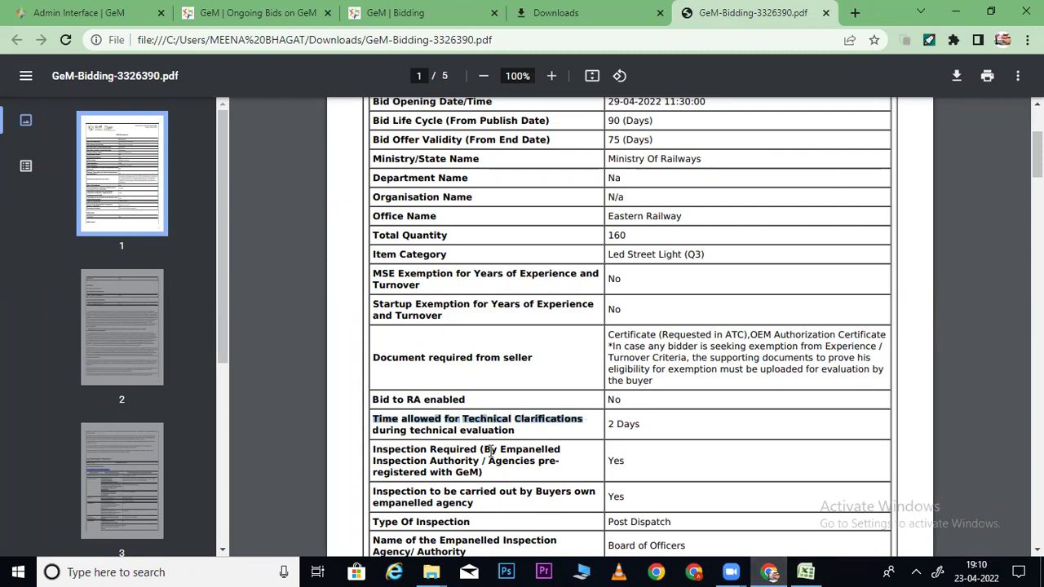
pyautogui.moveTo(514, 430); pyautogui.dragTo(409, 433)
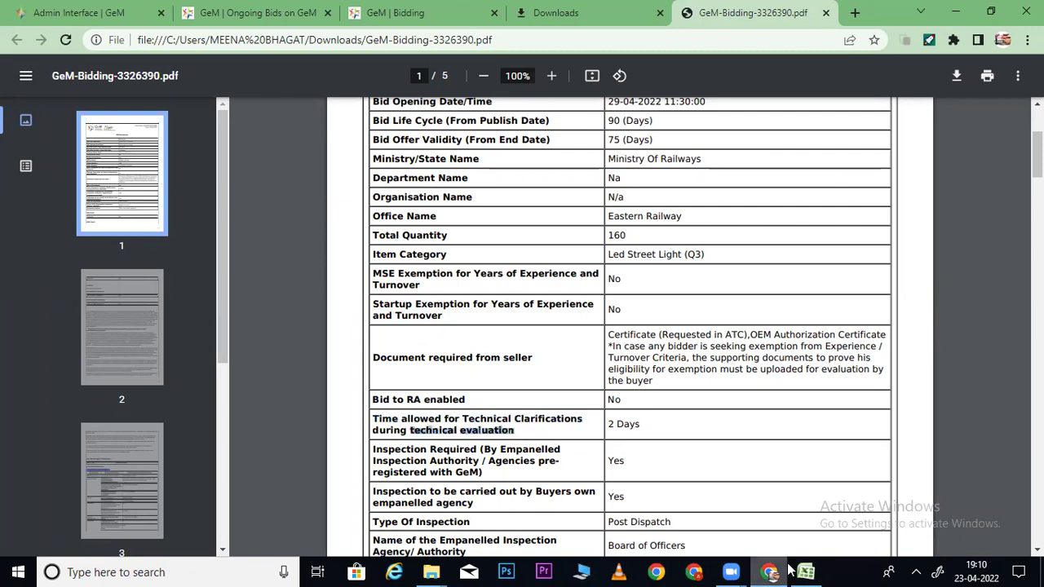
# Switch to the Excel workbook and enter "Technical Opening" in E18 and "Technical Evaulation" in E19
pyautogui.click(806, 572)
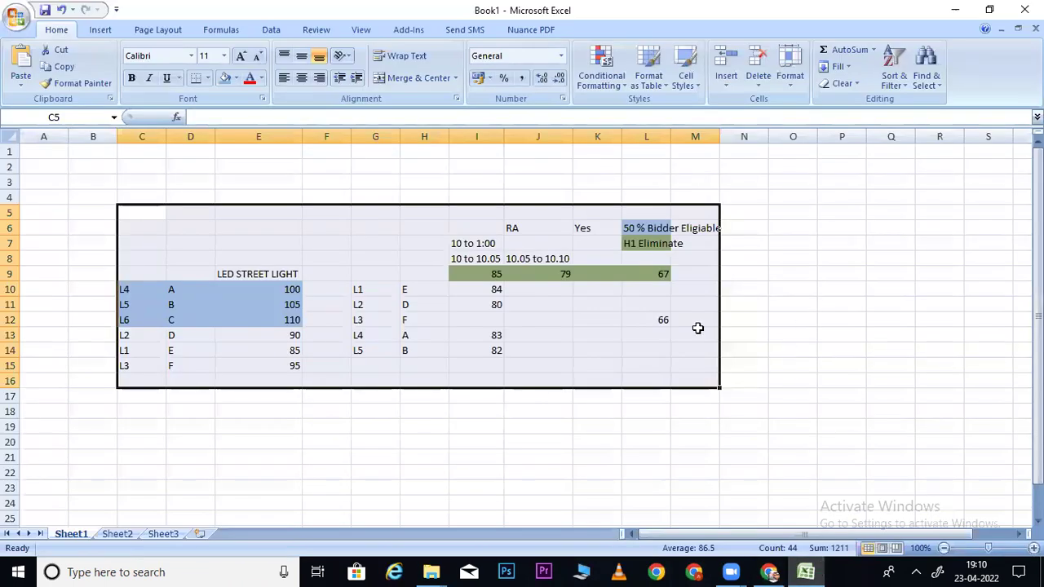
pyautogui.click(221, 415)
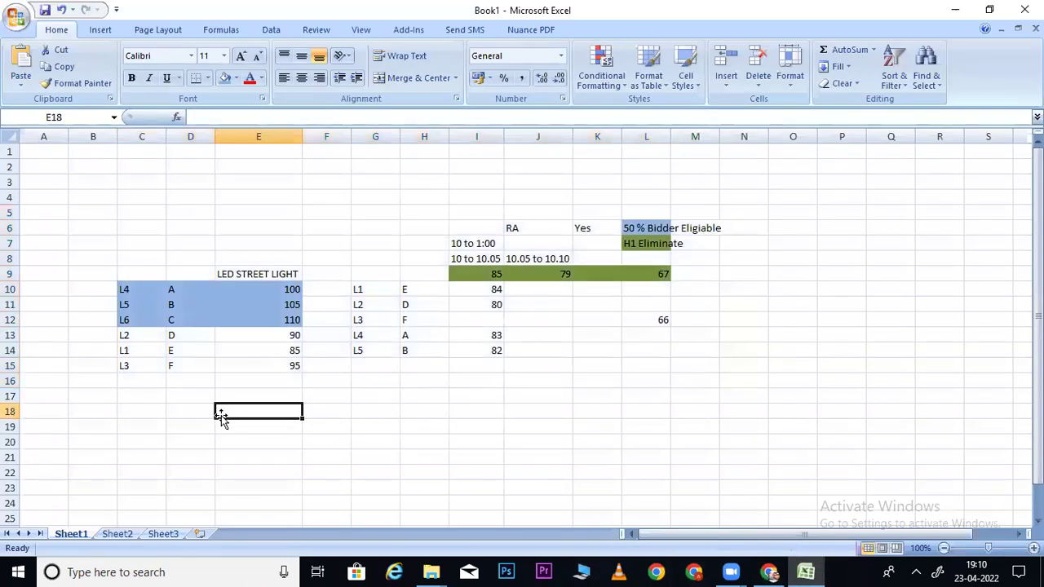
pyautogui.write('Technical')
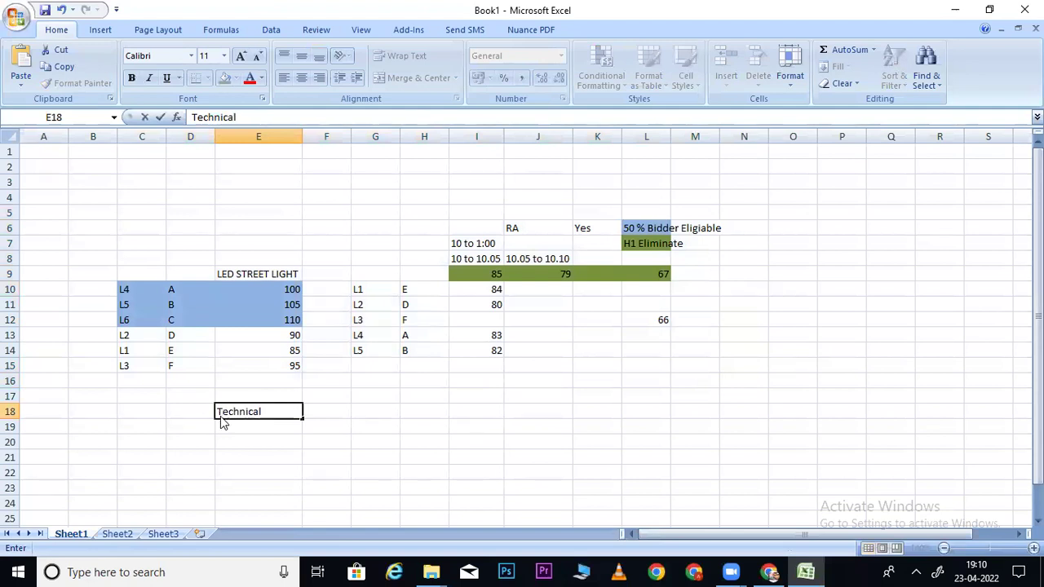
pyautogui.write('Ope')
pyautogui.write('ra')
pyautogui.press('BackSpace')
pyautogui.press('BackSpace')
pyautogui.write('ning')
pyautogui.press('Return')
pyautogui.write('Technical E')
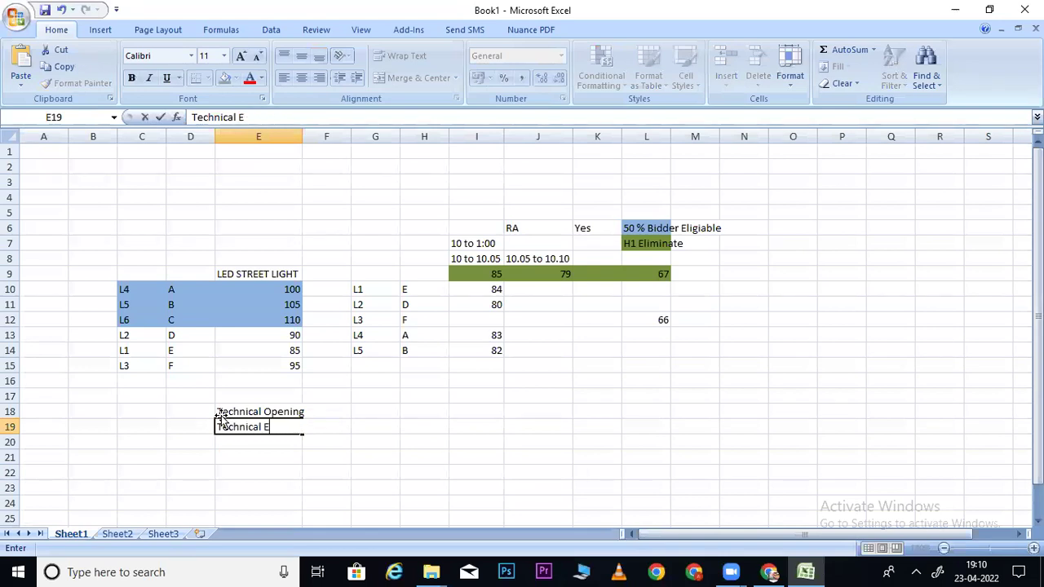
pyautogui.write('vaulation')
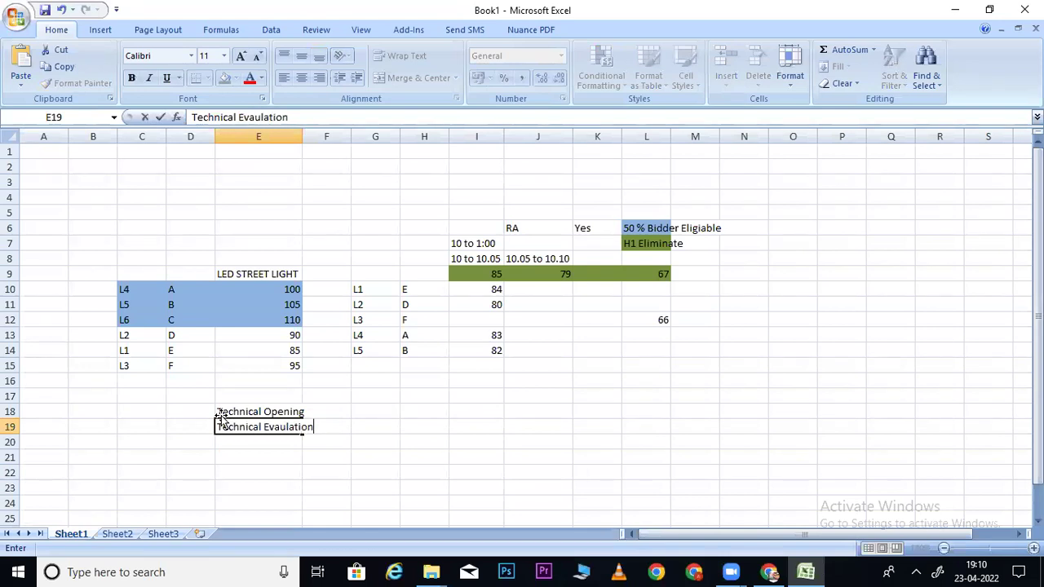
pyautogui.press('Return')
# Enter "Finance Opening" in E20 and "Finance Evaulation" in E21
pyautogui.write('F')
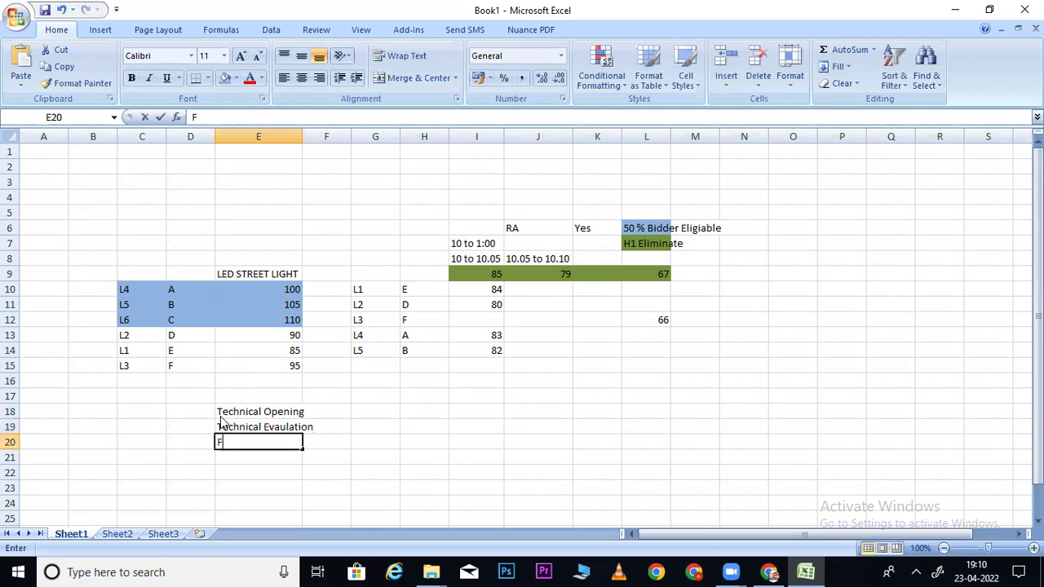
pyautogui.write('inance Opening')
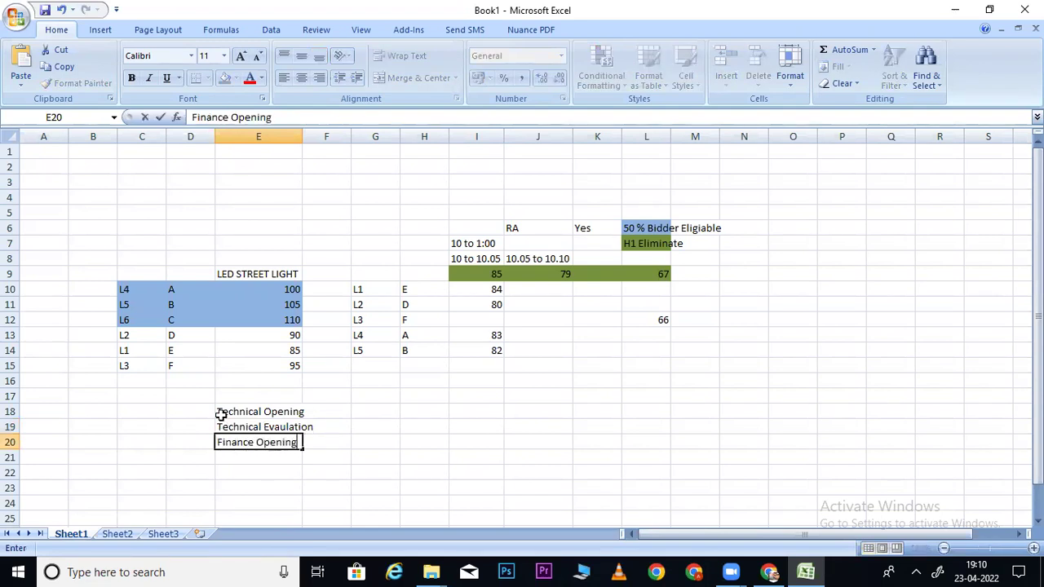
pyautogui.press('Return')
pyautogui.write('Finan')
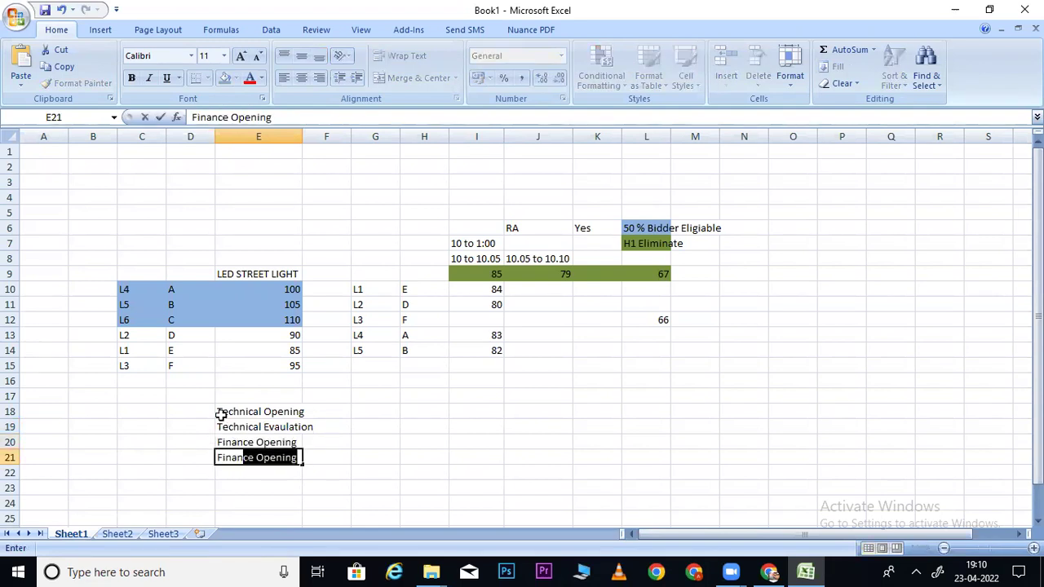
pyautogui.write('ce Evaulation')
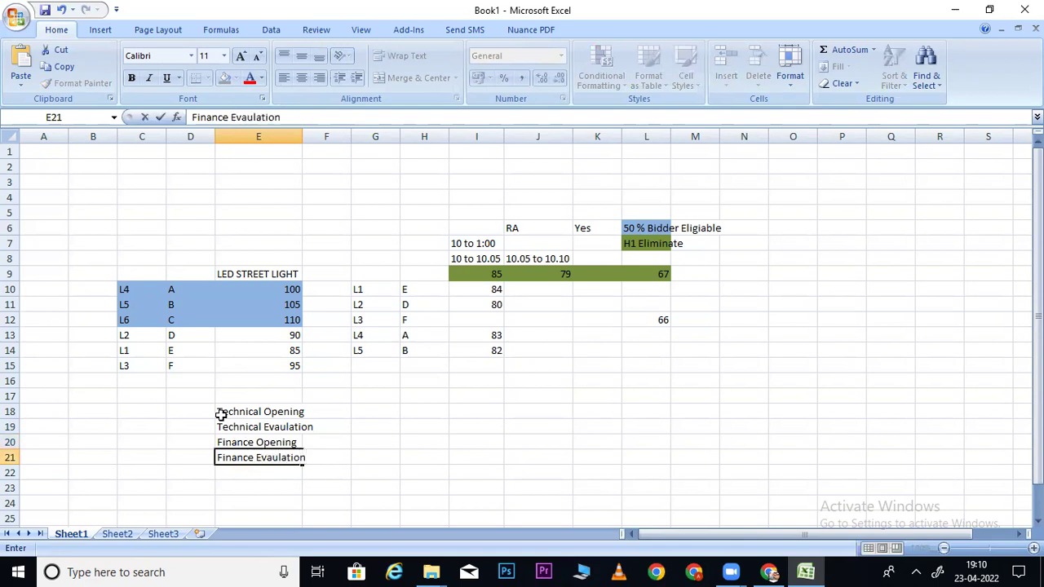
pyautogui.press('Return')
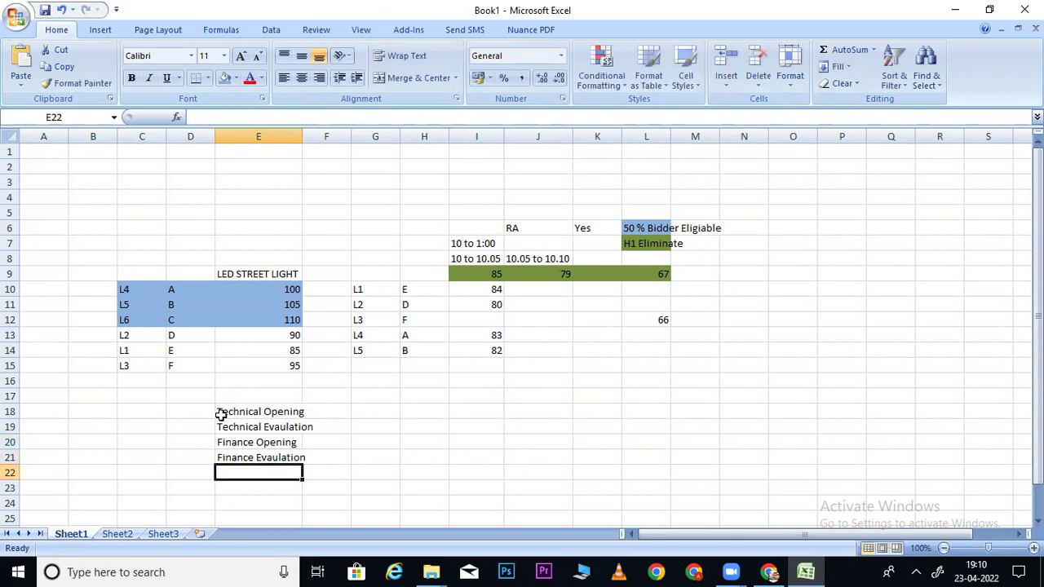
# Add "AOC (Work Order)" in E22 and autofit the width of column E to its contents
pyautogui.write('A')
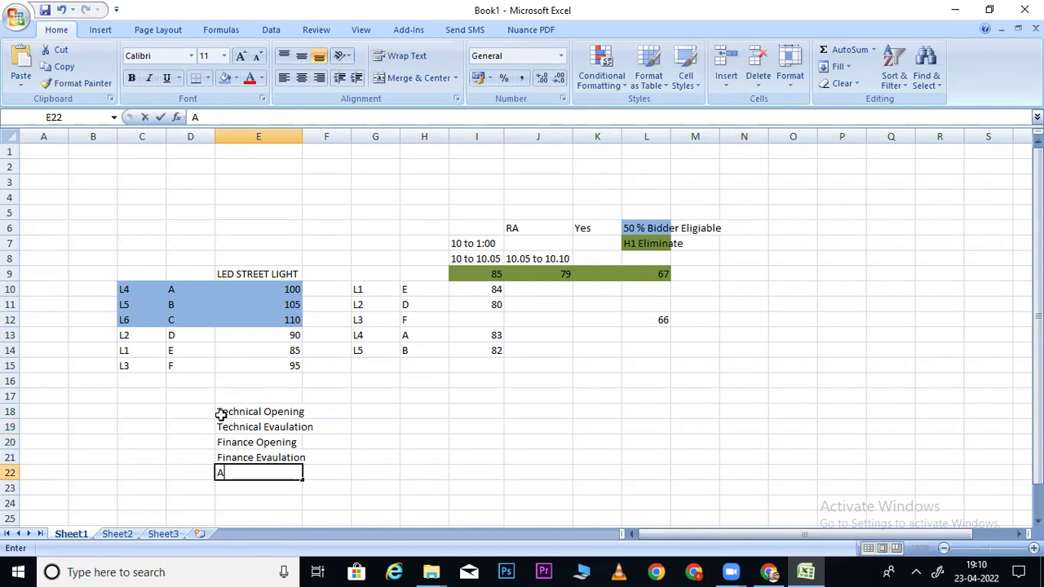
pyautogui.write('OC (')
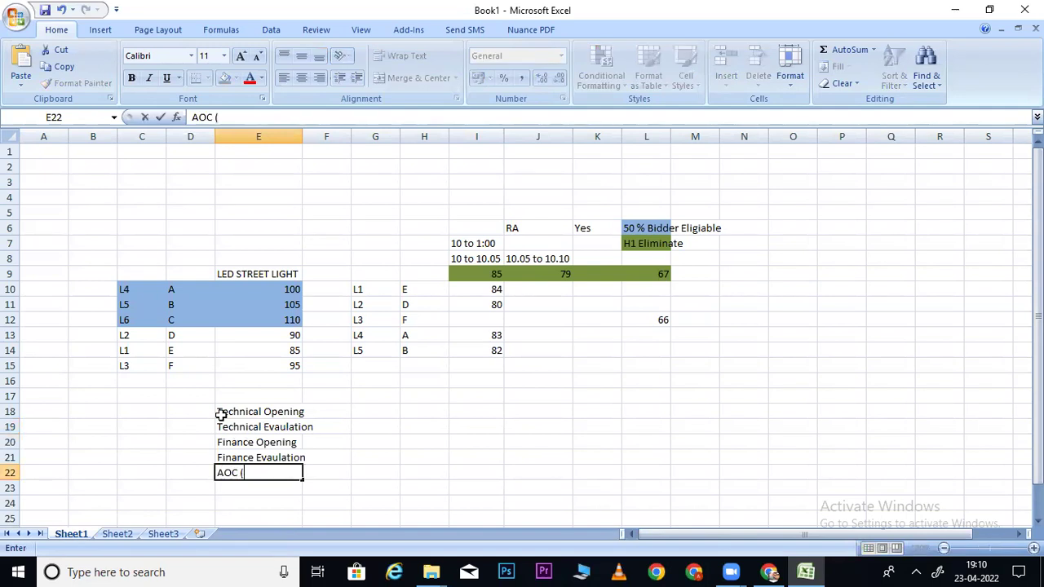
pyautogui.write('Work Order')
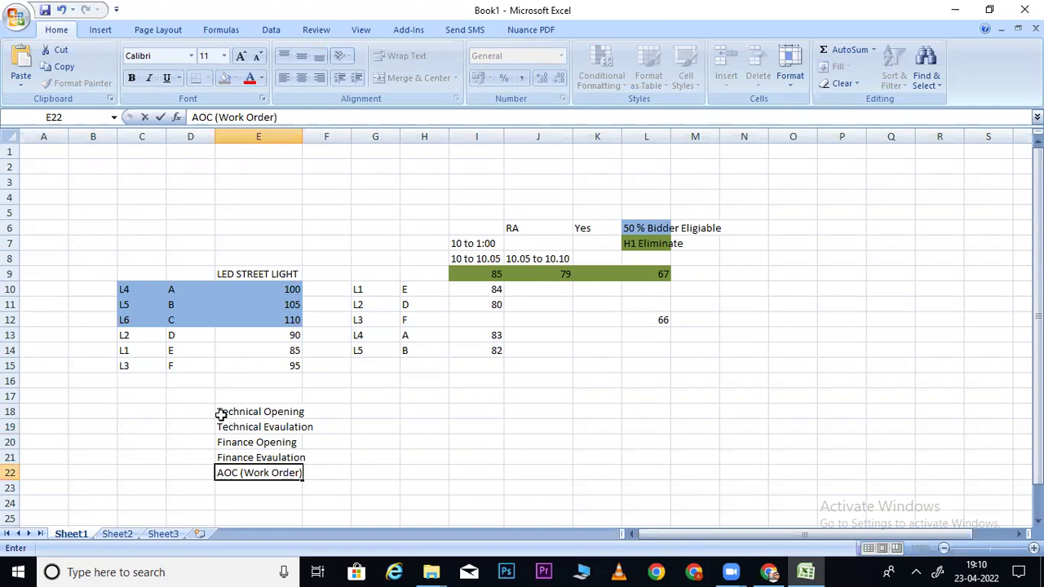
pyautogui.press('Return')
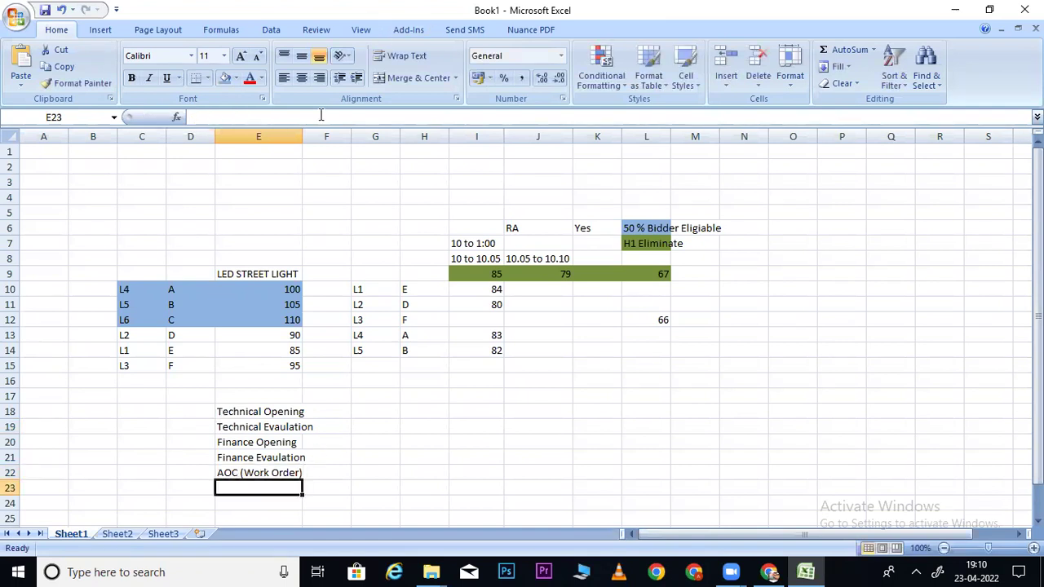
pyautogui.doubleClick(303, 138)
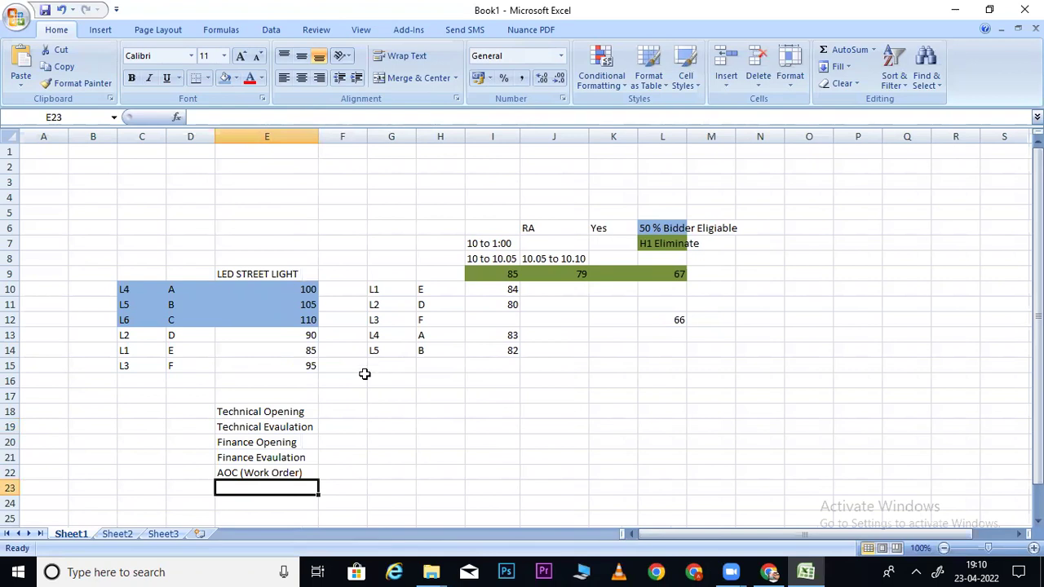
# Review the tender stage list in E18:E22 and the bidders in D10:D15 by selecting them
pyautogui.click(262, 413)
pyautogui.moveTo(263, 416); pyautogui.dragTo(273, 468)
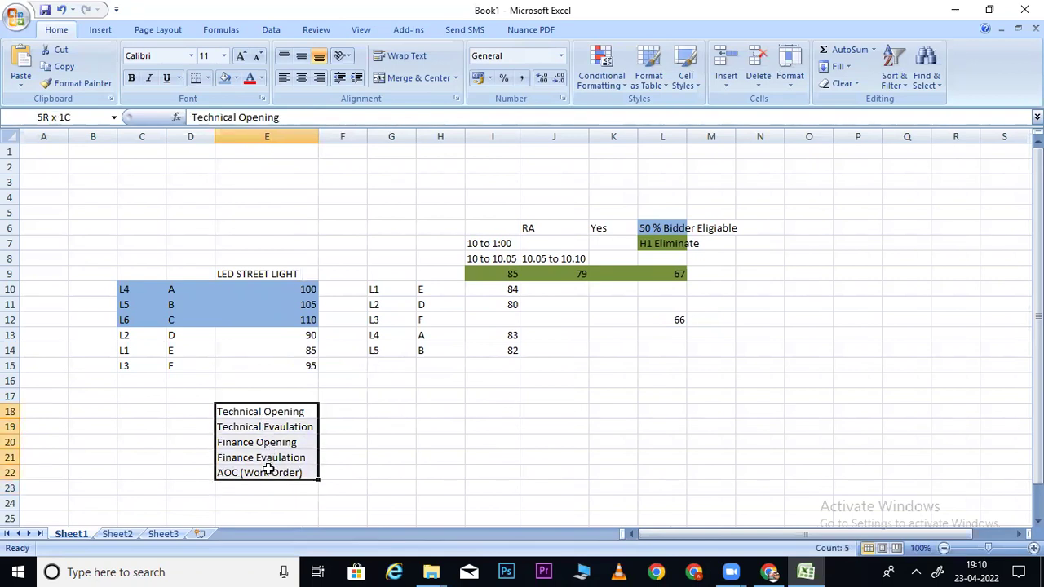
pyautogui.click(371, 409)
pyautogui.click(251, 410)
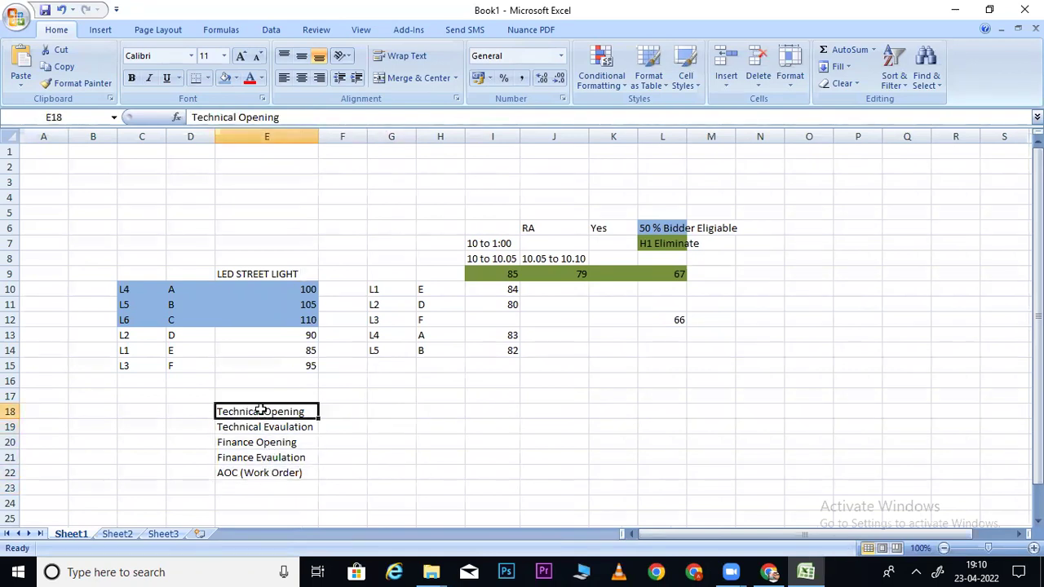
pyautogui.click(340, 412)
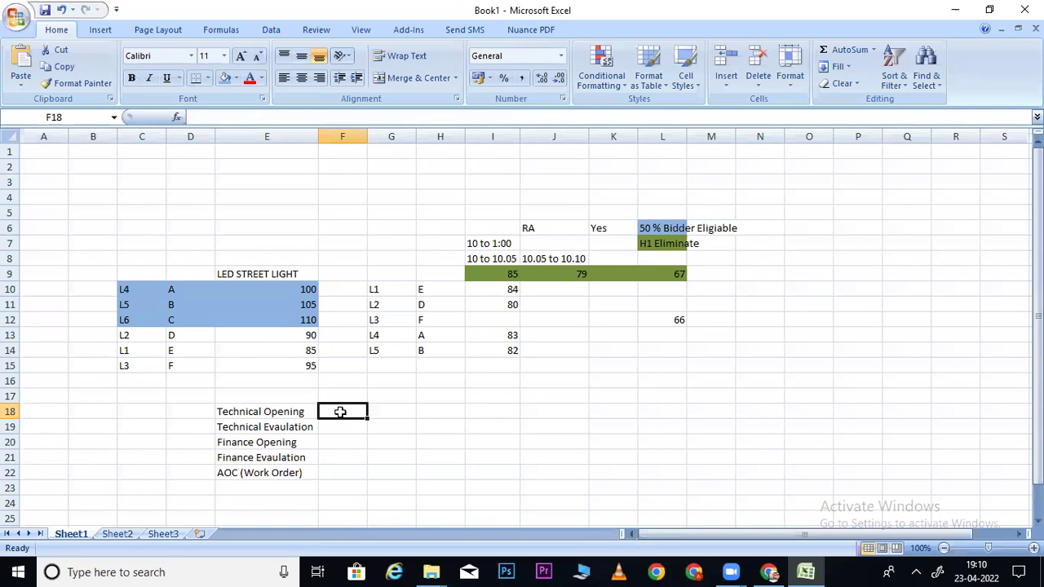
pyautogui.moveTo(174, 289); pyautogui.dragTo(180, 363)
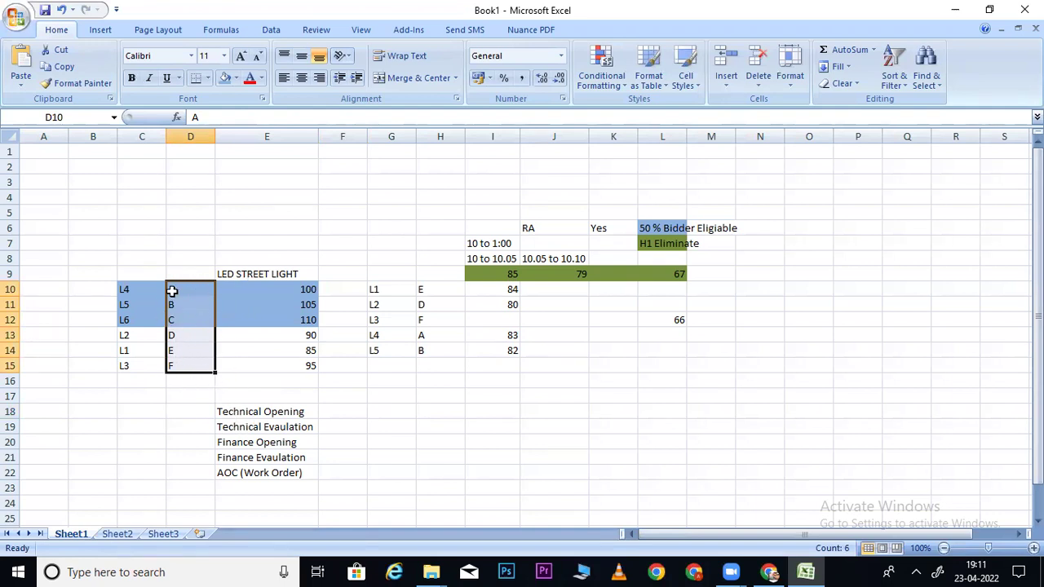
# Enter "Tender Fees & EMD" in F18 beside the Technical Opening stage
pyautogui.click(349, 414)
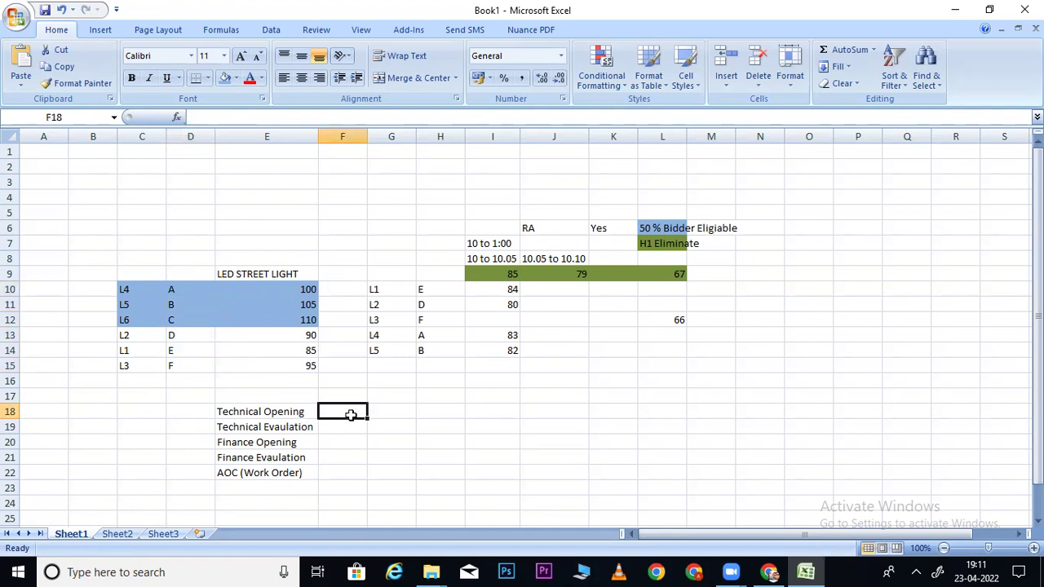
pyautogui.write('Tende')
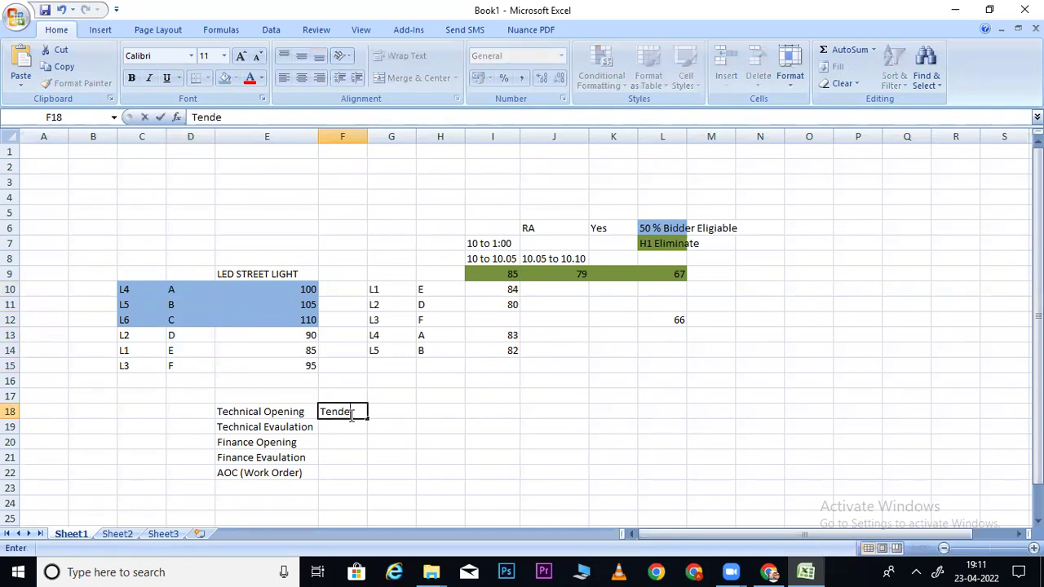
pyautogui.press('BackSpace')
pyautogui.write('der Fees & EMD')
pyautogui.press('Return')
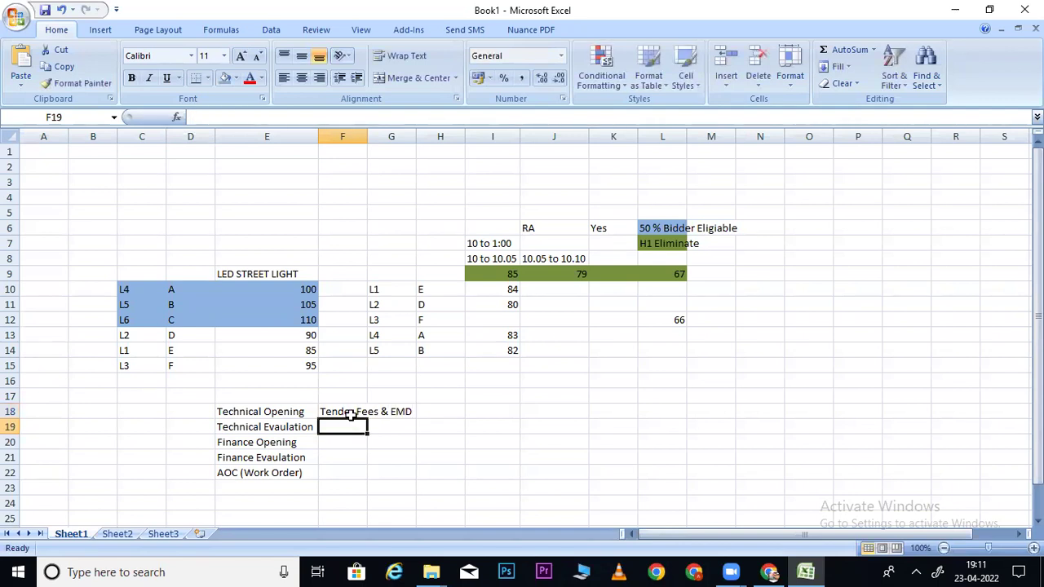
# Autofit column F to its contents, then highlight the Technical Opening requirement in E18:F18 and the bidders in D10:D15
pyautogui.doubleClick(368, 140)
pyautogui.moveTo(248, 412); pyautogui.dragTo(349, 420)
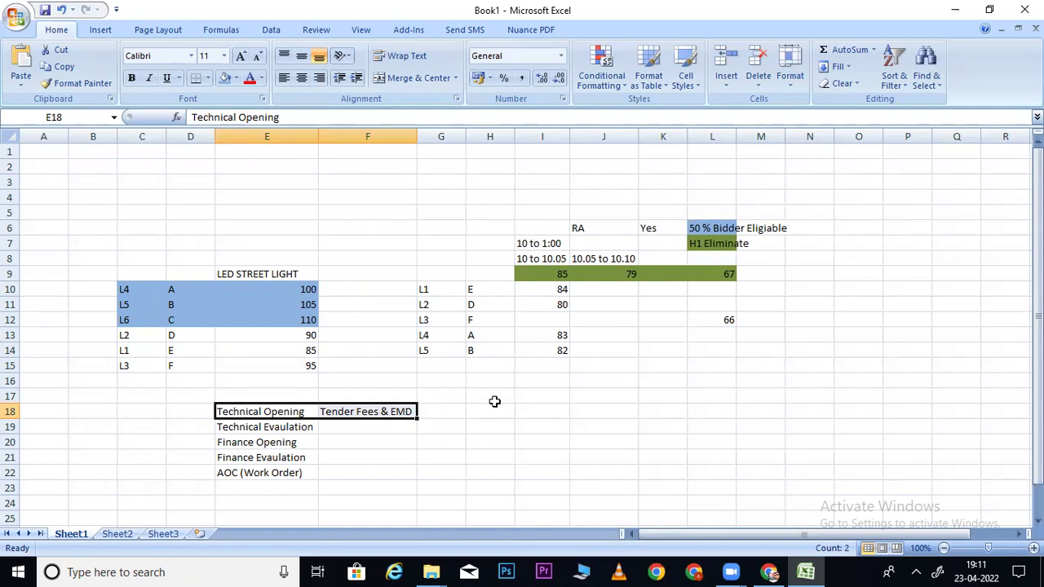
pyautogui.moveTo(168, 287); pyautogui.dragTo(186, 366)
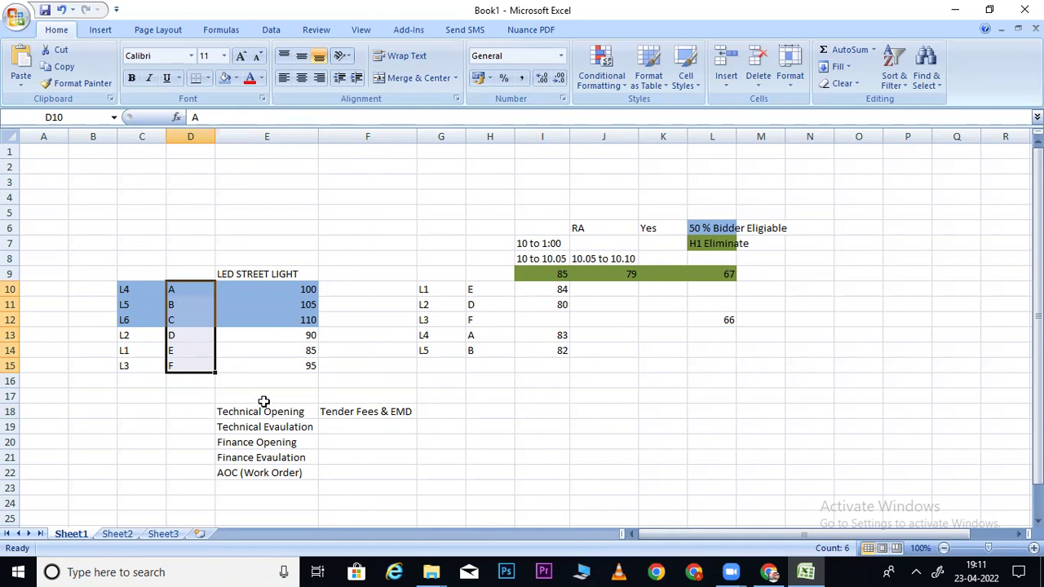
pyautogui.moveTo(250, 415); pyautogui.dragTo(349, 412)
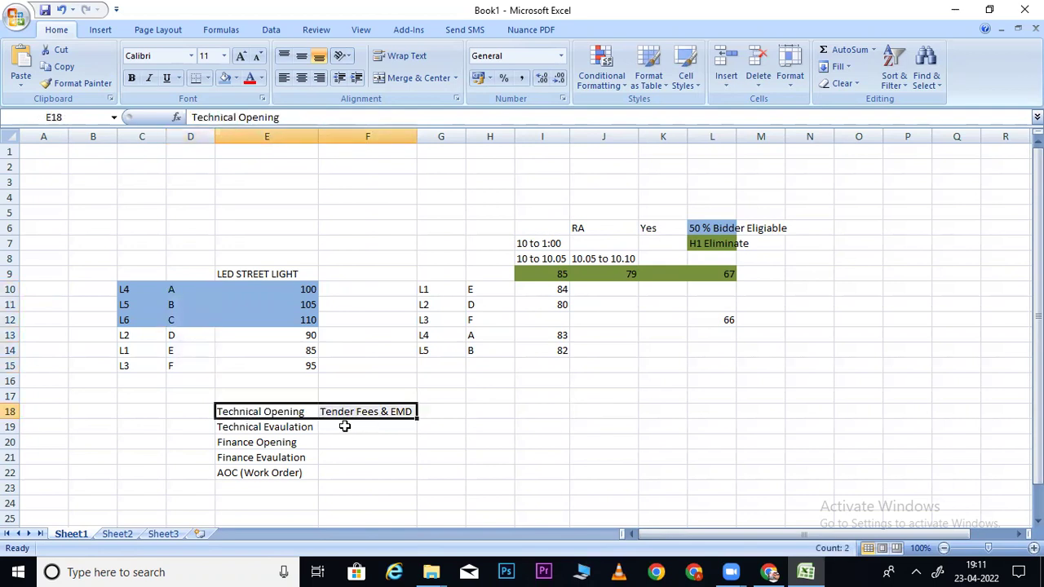
# Enter "Documents" in F19 beside the Technical Evaluation stage and highlight E19:F19
pyautogui.click(343, 425)
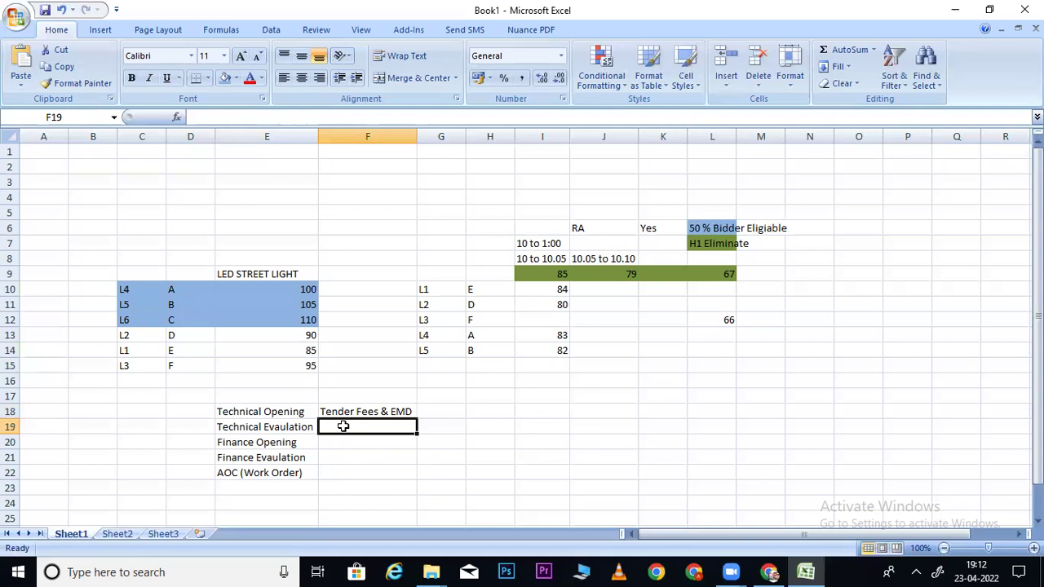
pyautogui.write('Documents')
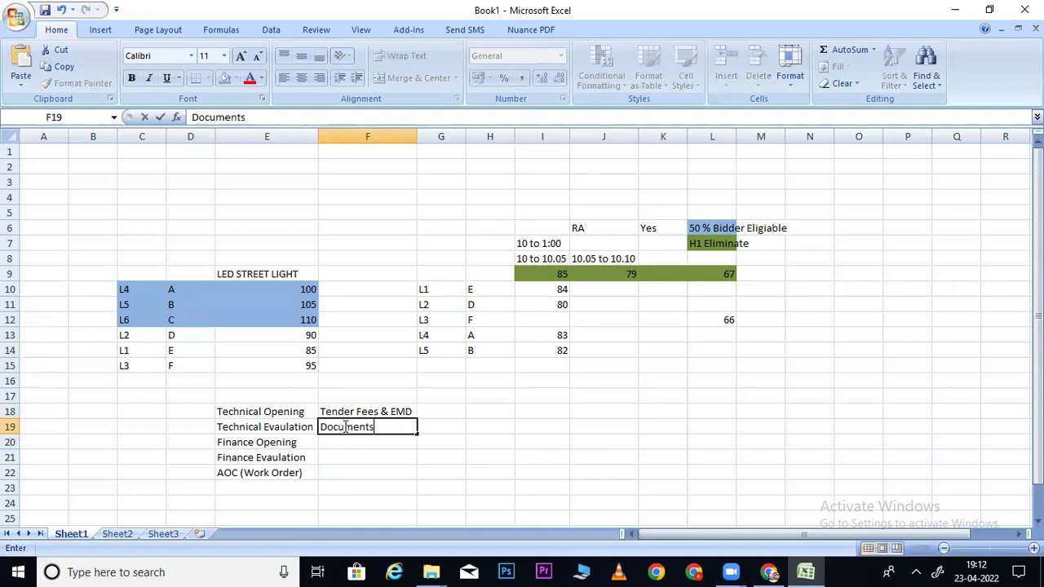
pyautogui.press('Return')
pyautogui.click(345, 427)
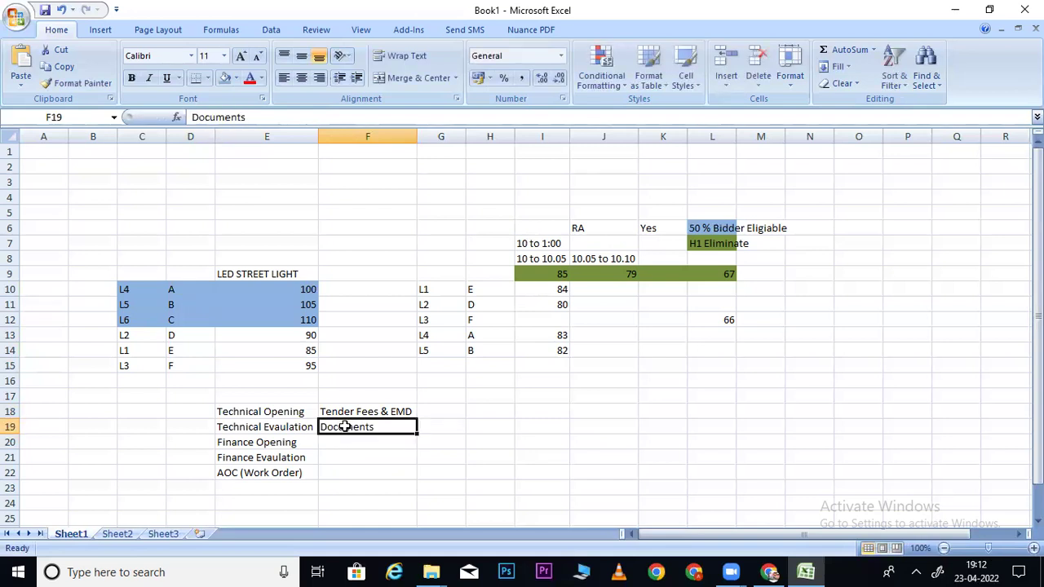
pyautogui.click(271, 429)
pyautogui.click(371, 424)
pyautogui.click(233, 427)
pyautogui.moveTo(233, 427); pyautogui.dragTo(333, 426)
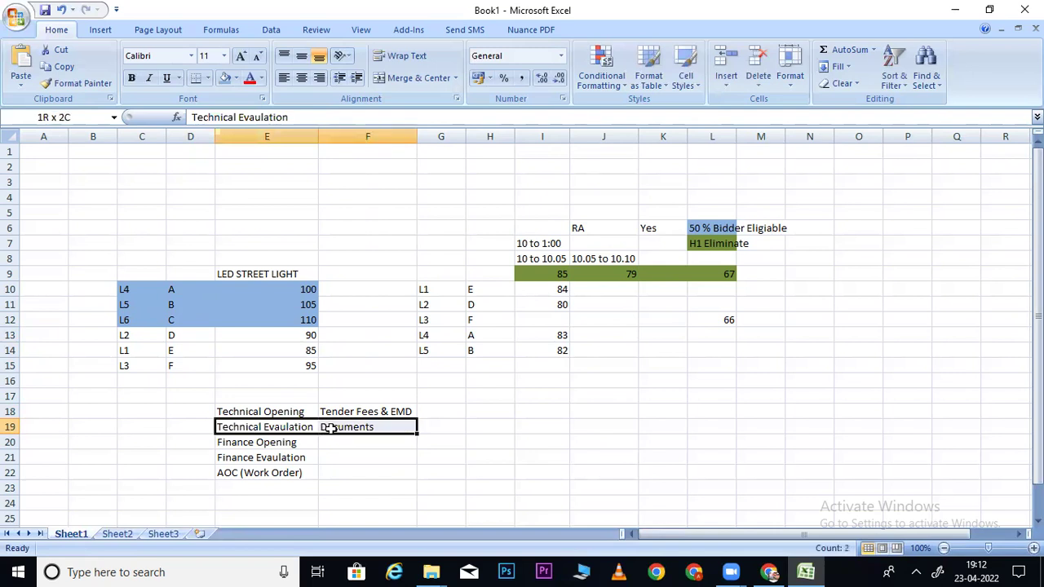
# List the required documents in G19 as "ATC, Exp., ITR, GST, Auth. Certificate" and highlight the row from E19 to J19
pyautogui.click(440, 429)
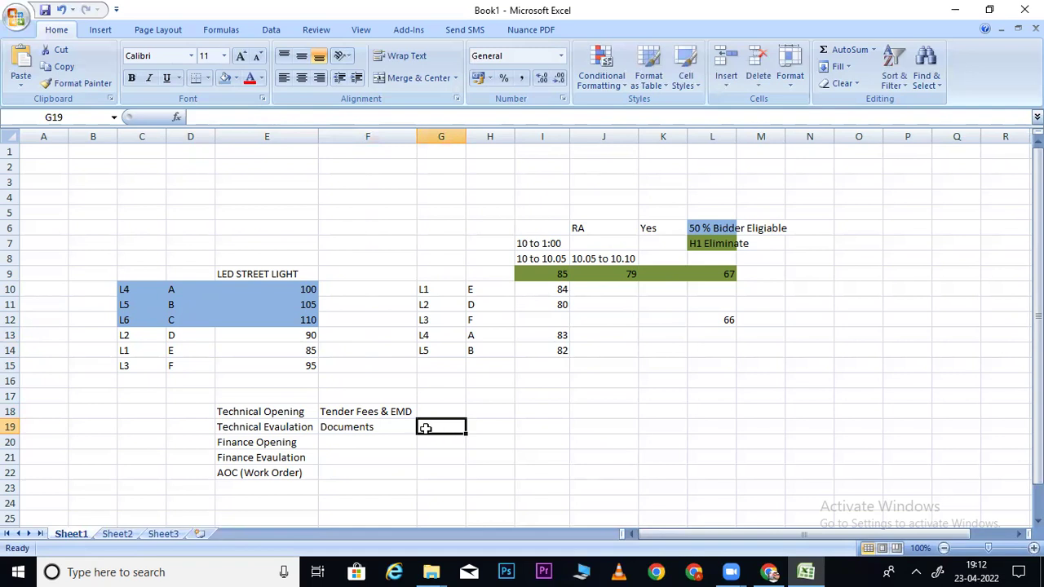
pyautogui.write('ATC, Exp.')
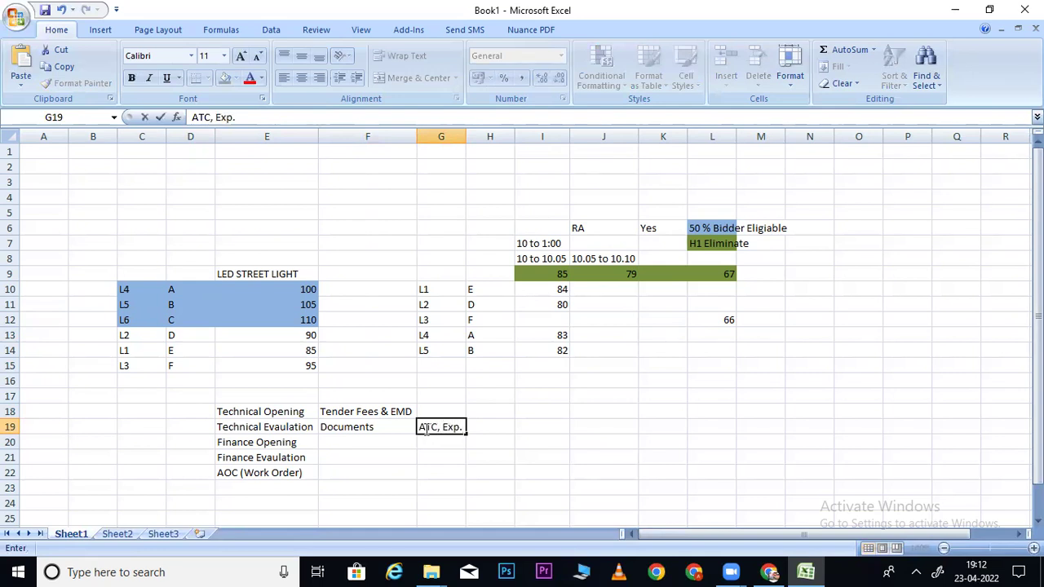
pyautogui.write(', ITR, GST')
pyautogui.write(', Auth')
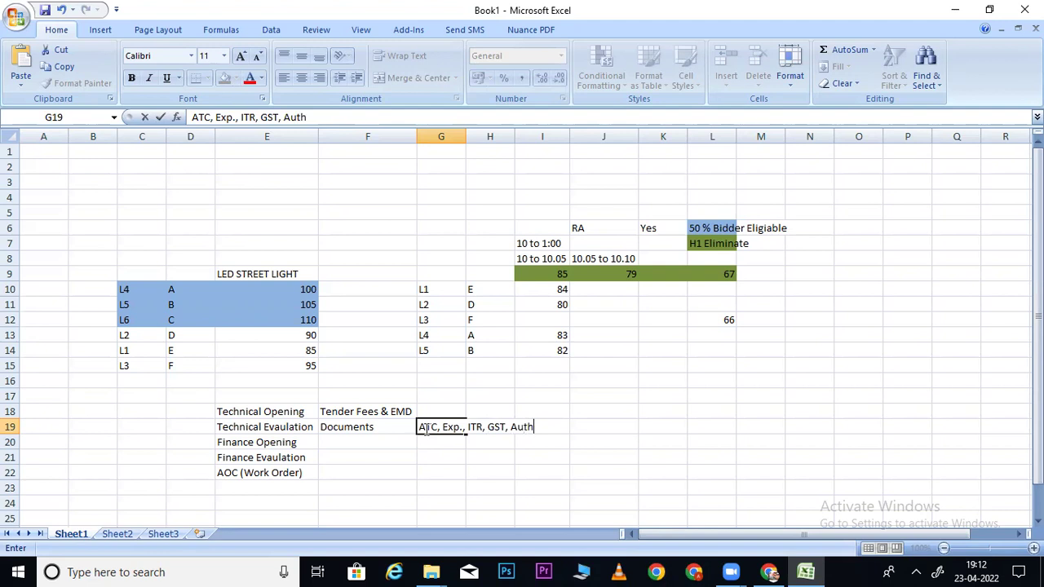
pyautogui.write('Certificate')
pyautogui.press('Return')
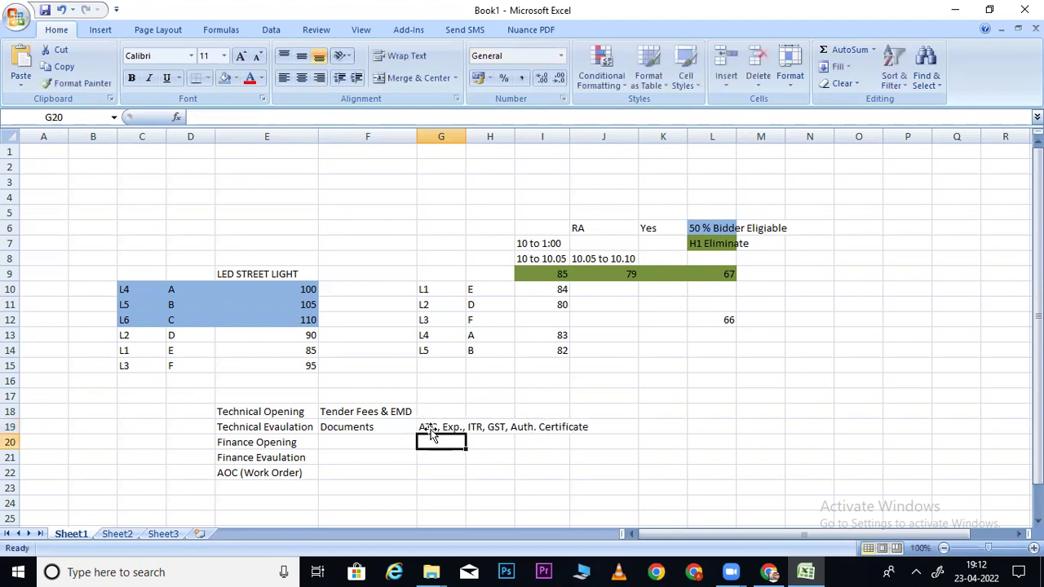
pyautogui.click(560, 455)
pyautogui.click(443, 426)
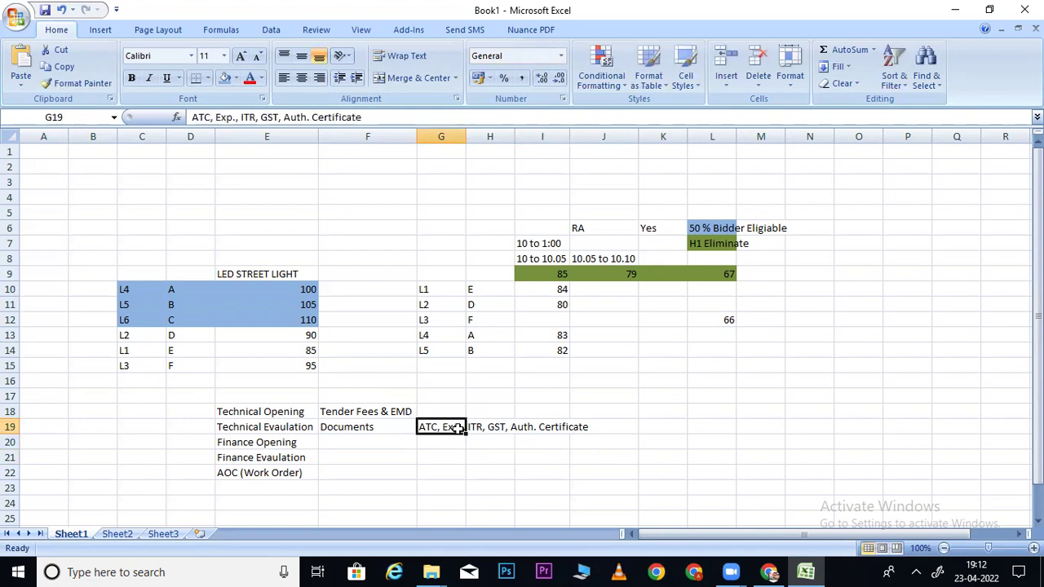
pyautogui.click(372, 429)
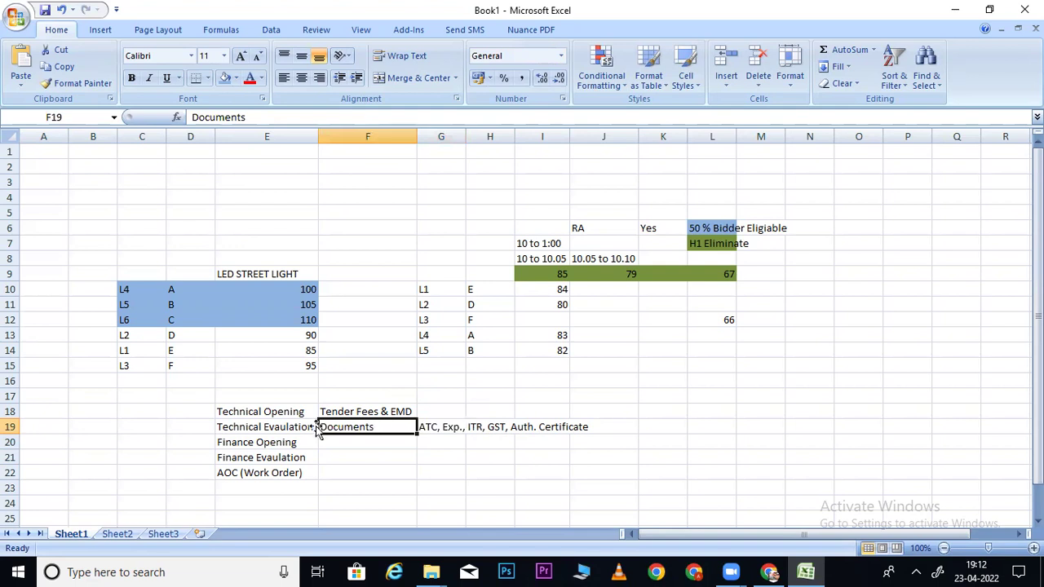
pyautogui.moveTo(261, 427); pyautogui.dragTo(587, 427)
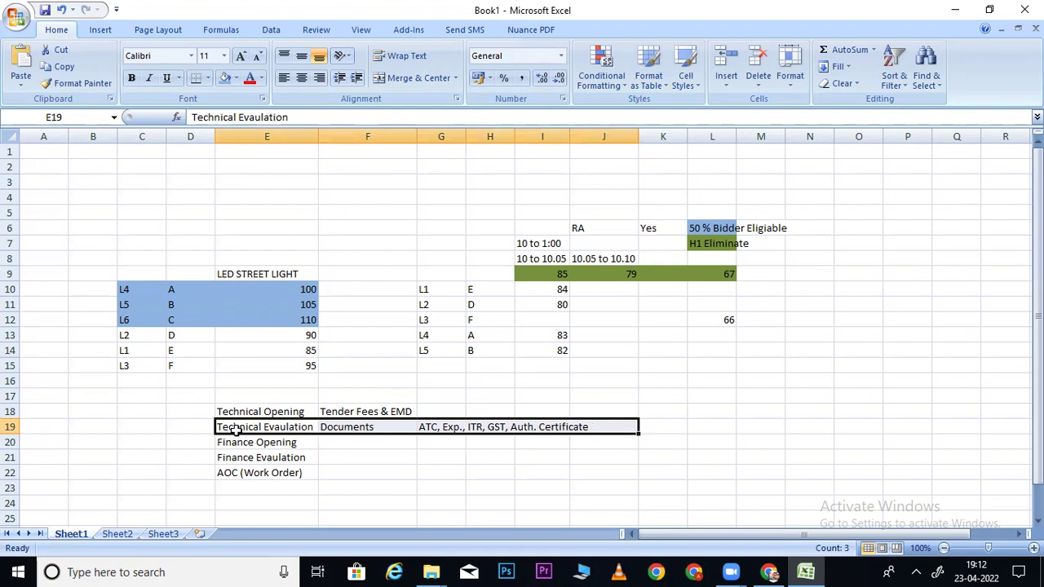
# Look up the time allowed for technical clarifications in the bid PDF in Chrome and enter "2 Days" in K19 of the Excel sheet
pyautogui.click(662, 425)
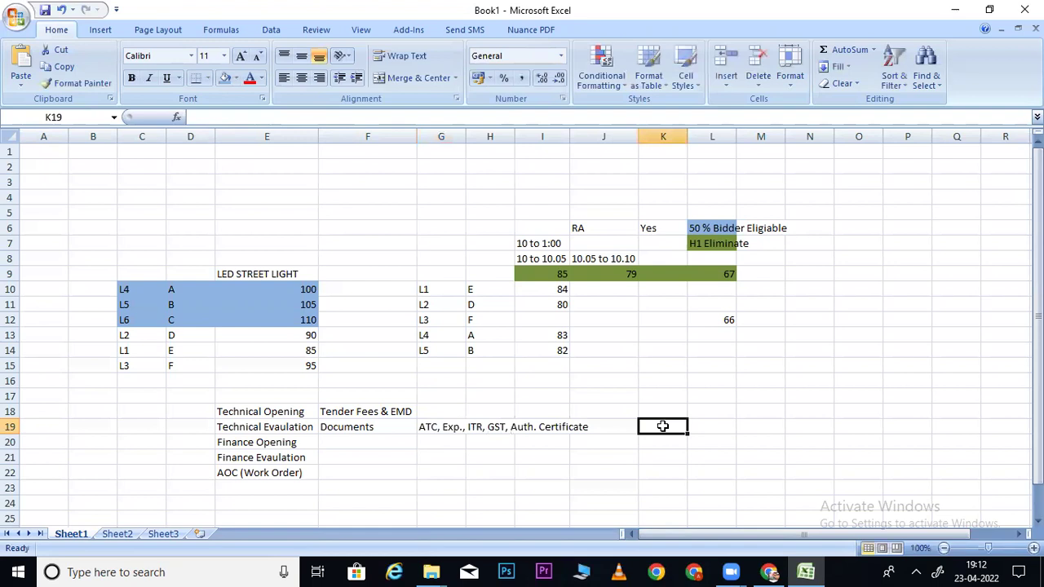
pyautogui.click(771, 571)
pyautogui.moveTo(646, 425); pyautogui.dragTo(596, 425)
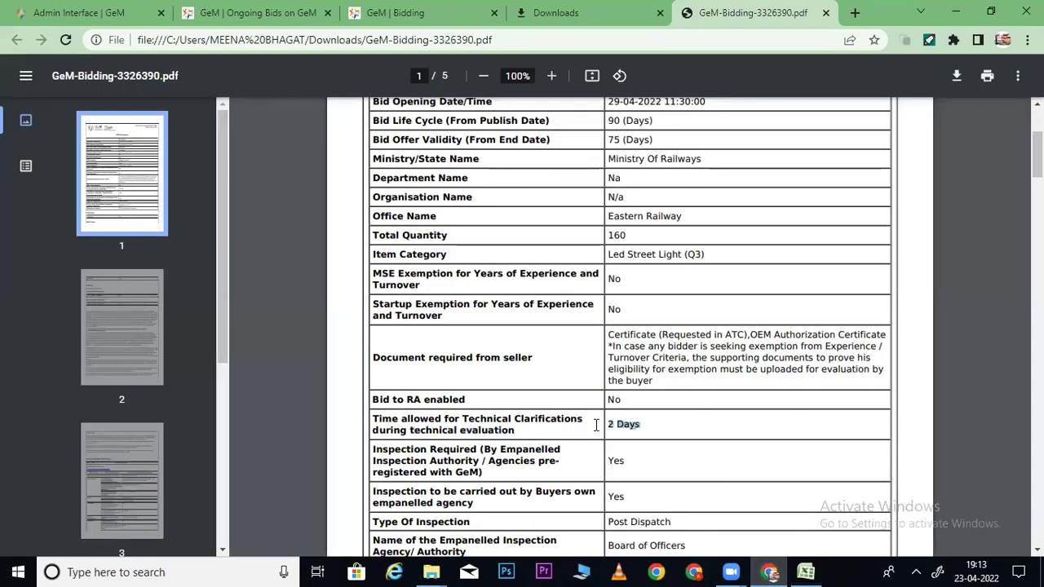
pyautogui.click(806, 572)
pyautogui.moveTo(249, 433); pyautogui.dragTo(587, 428)
pyautogui.click(678, 424)
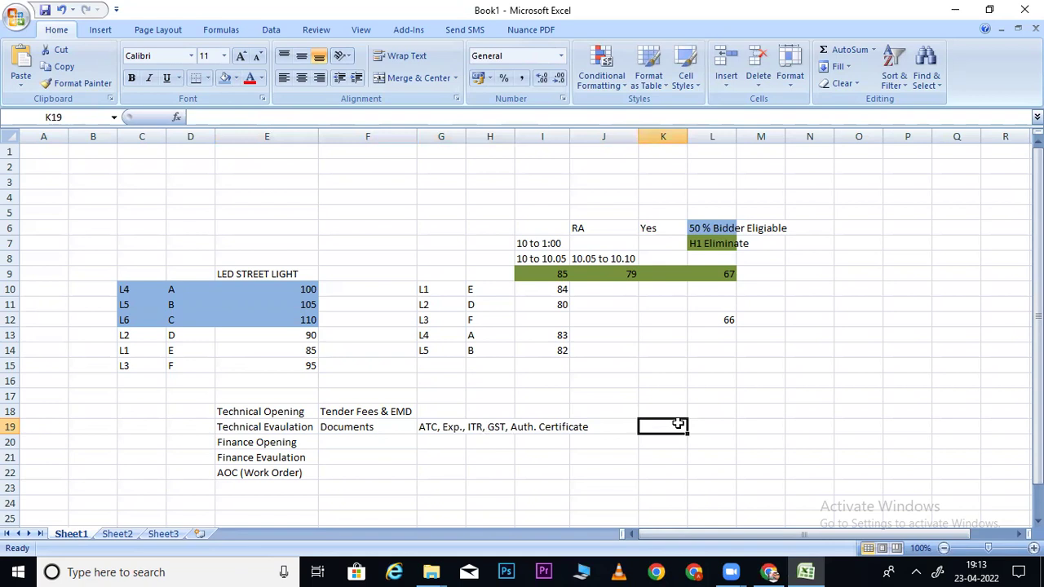
pyautogui.write('2 Days')
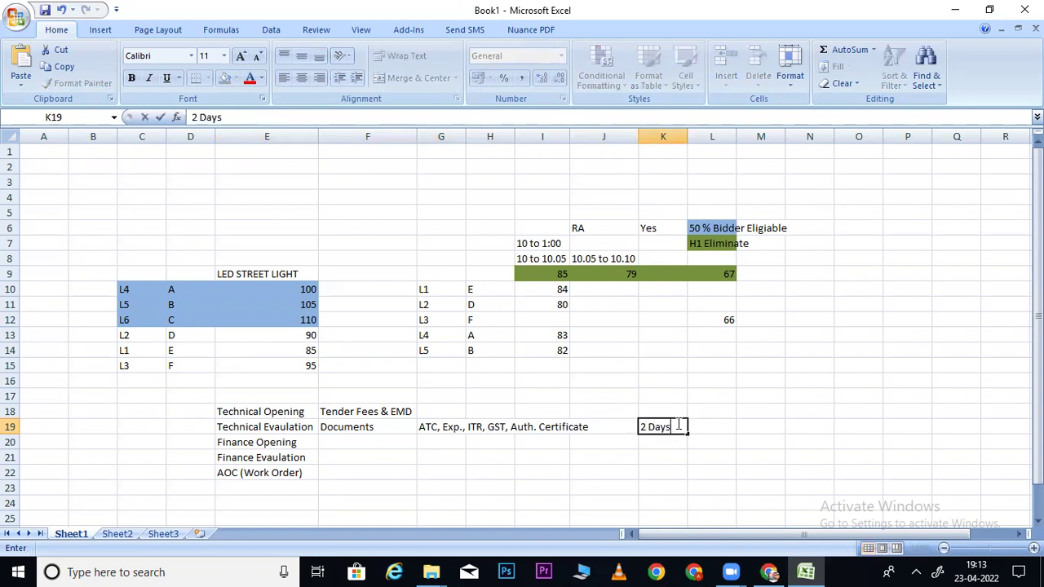
pyautogui.press('Return')
# Review the Technical Evaluation row's stage name, required documents and clarification period by selecting its cells
pyautogui.click(481, 429)
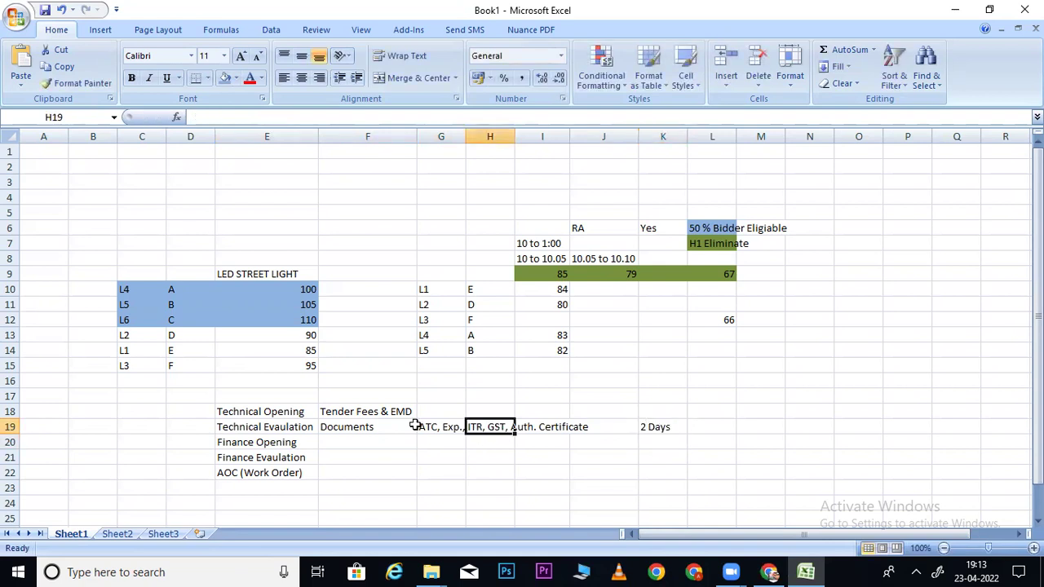
pyautogui.moveTo(243, 425); pyautogui.dragTo(674, 426)
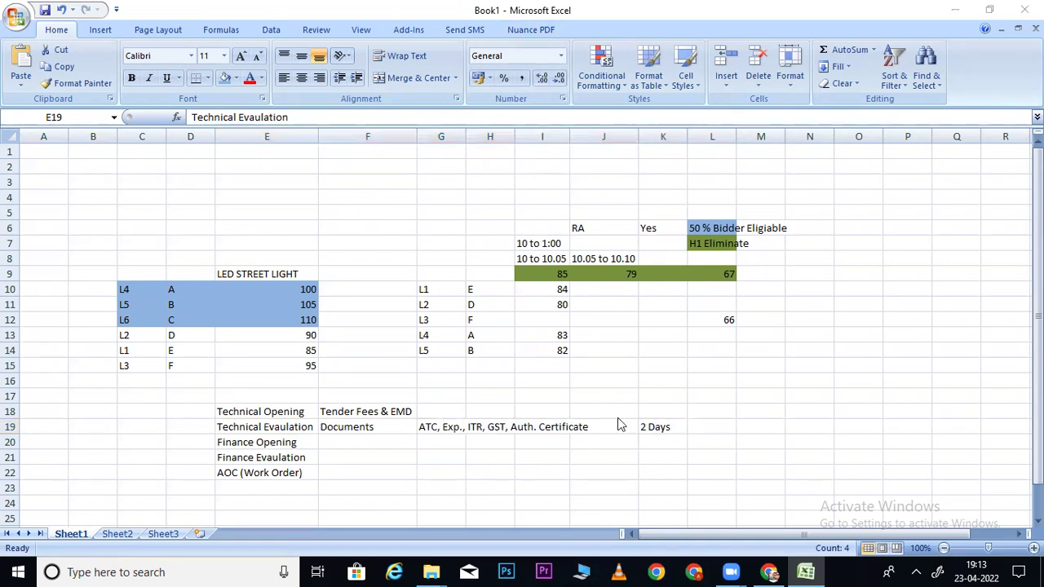
pyautogui.click(283, 442)
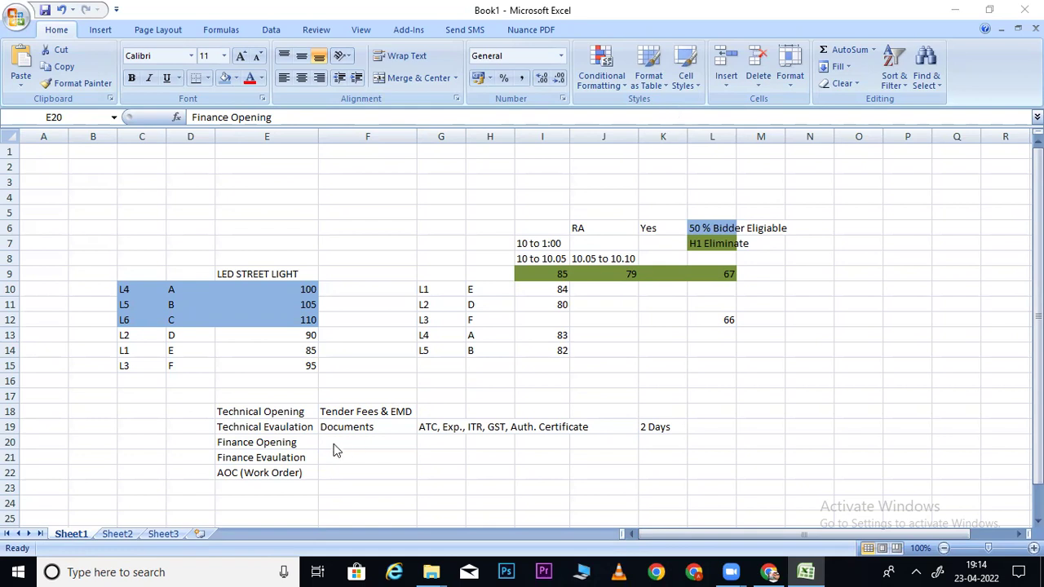
pyautogui.click(268, 424)
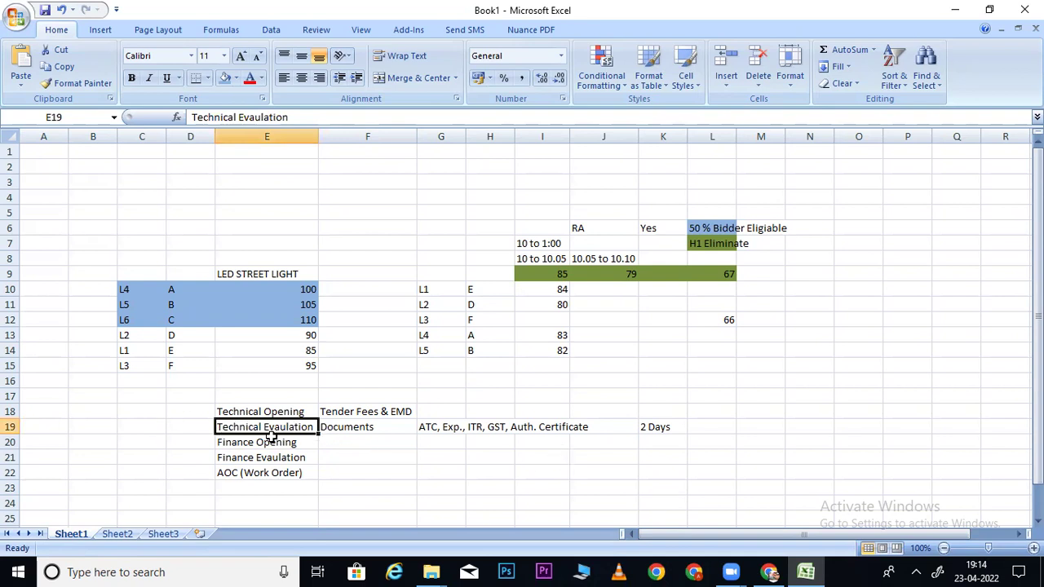
pyautogui.click(371, 429)
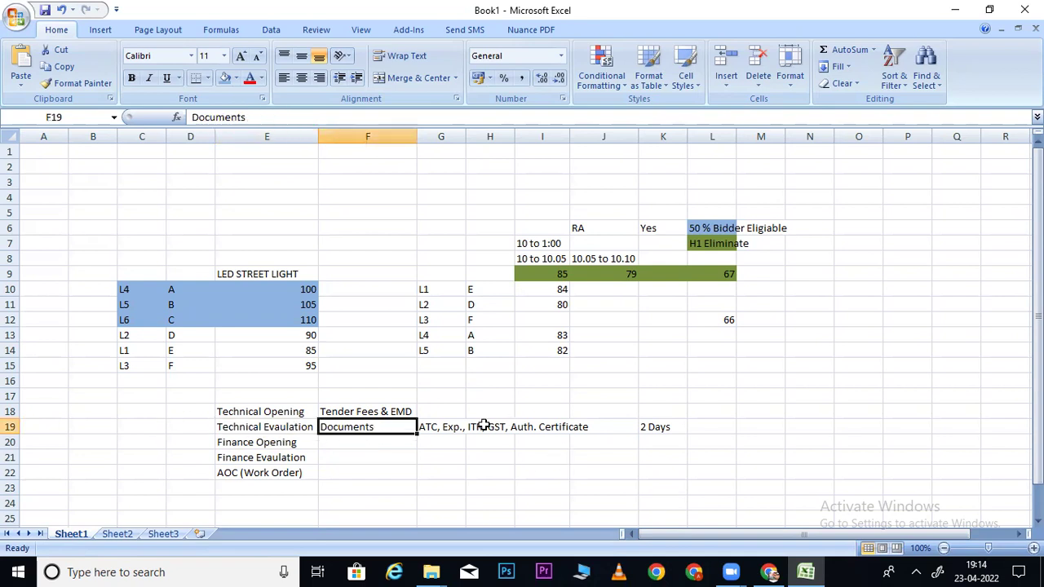
pyautogui.moveTo(426, 429); pyautogui.dragTo(571, 433)
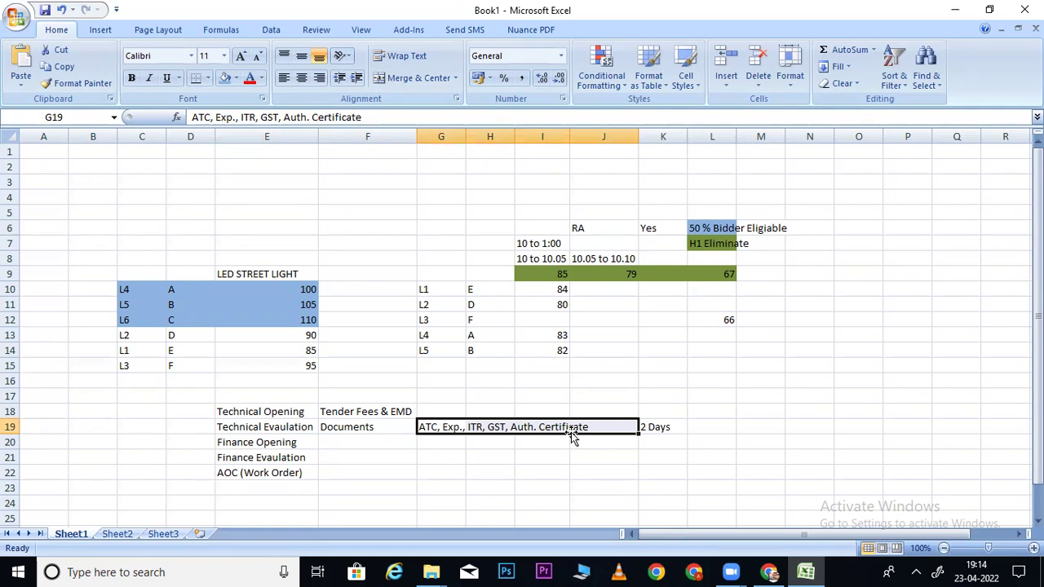
pyautogui.click(228, 424)
pyautogui.moveTo(257, 425); pyautogui.dragTo(613, 432)
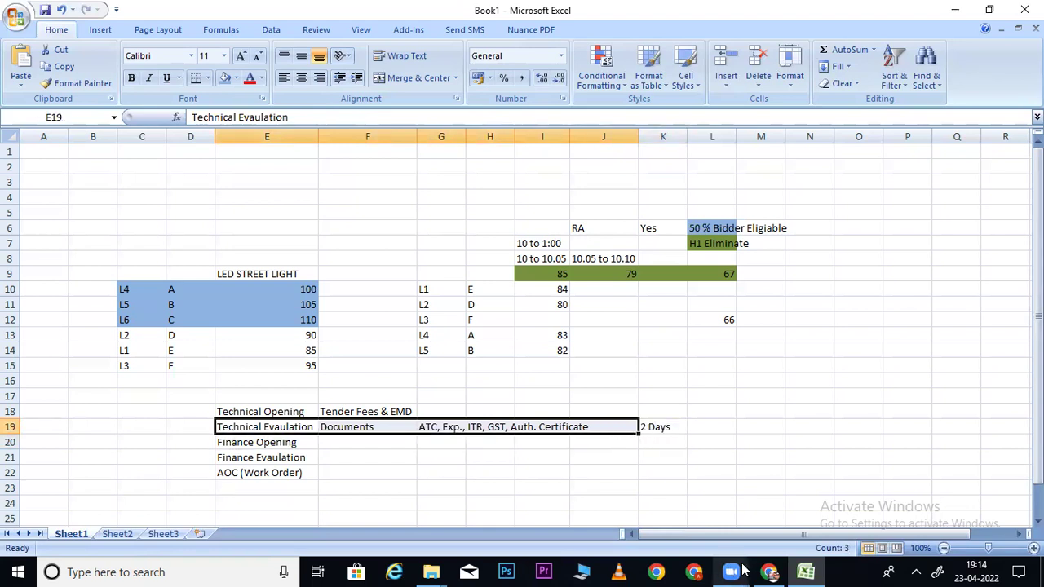
# Switch to the bid PDF in Chrome, highlight the time allowed for technical clarifications, and return to the Excel sheet
pyautogui.click(769, 572)
pyautogui.moveTo(630, 425); pyautogui.dragTo(606, 426)
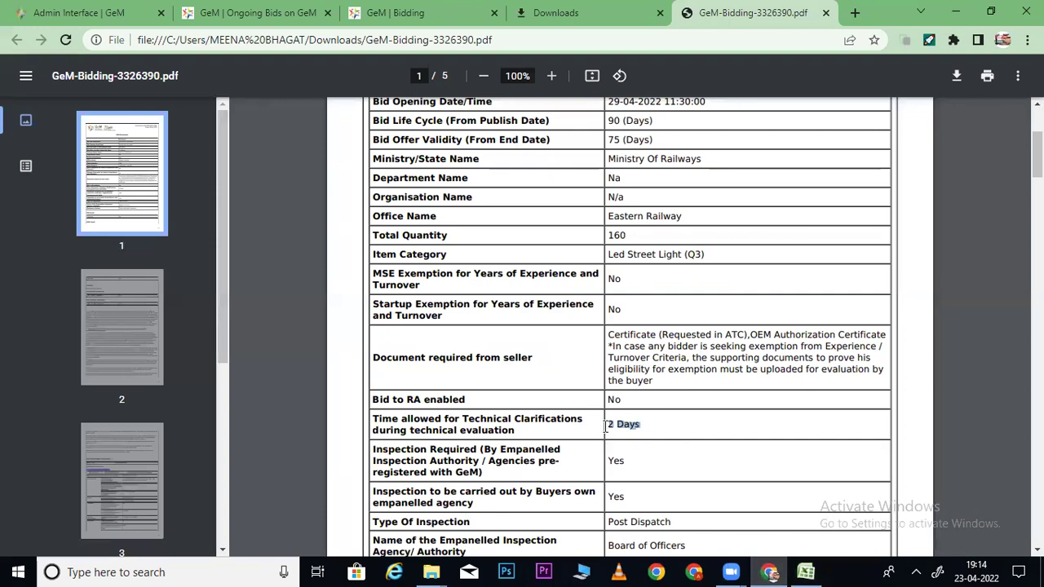
pyautogui.click(779, 571)
pyautogui.click(561, 471)
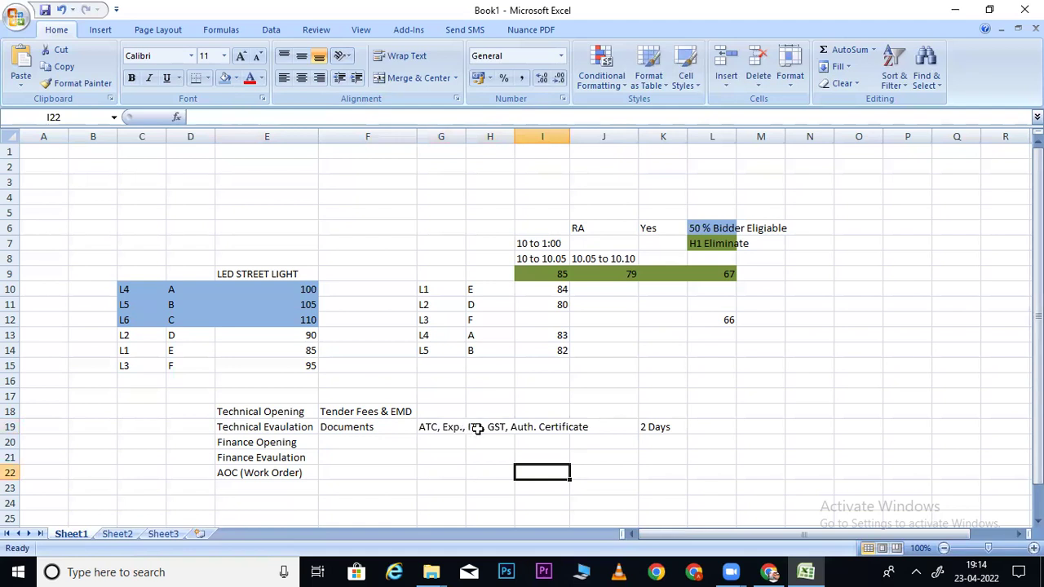
# Switch to Chrome and open youtube.com in a new tab
pyautogui.click(770, 572)
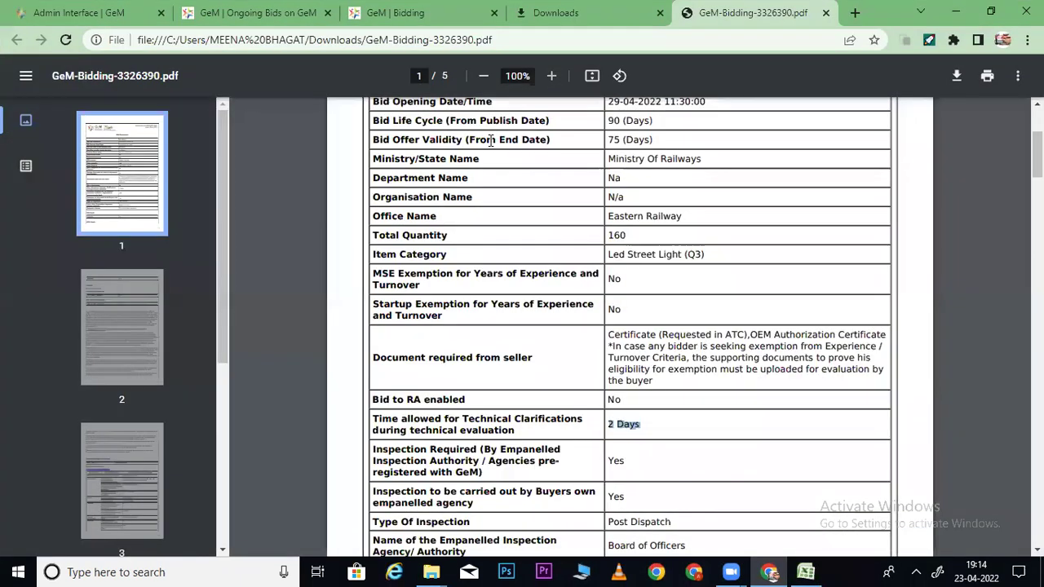
pyautogui.hotkey('ctrl', 't')
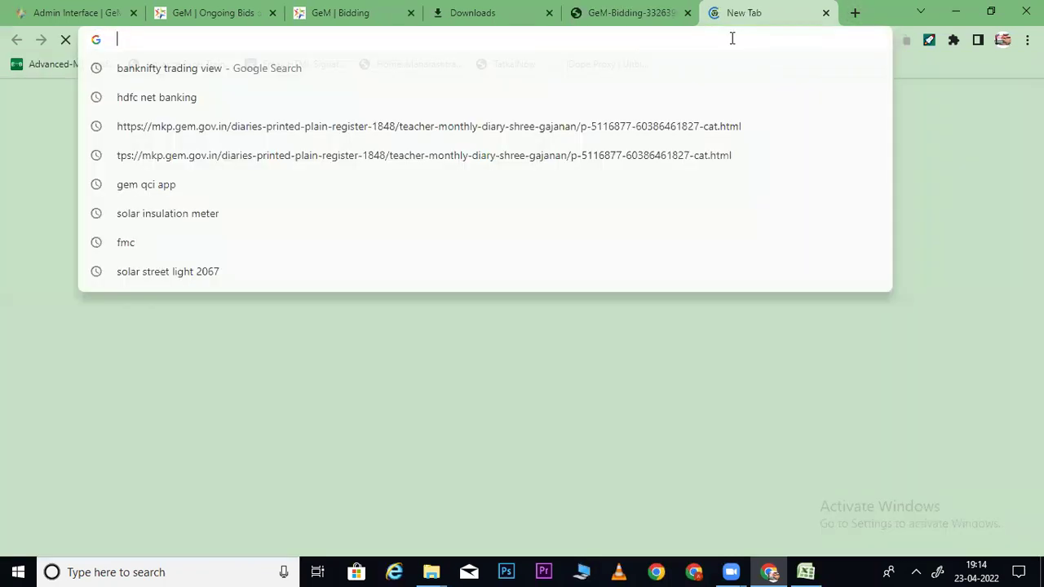
pyautogui.write('you')
pyautogui.press('Right')
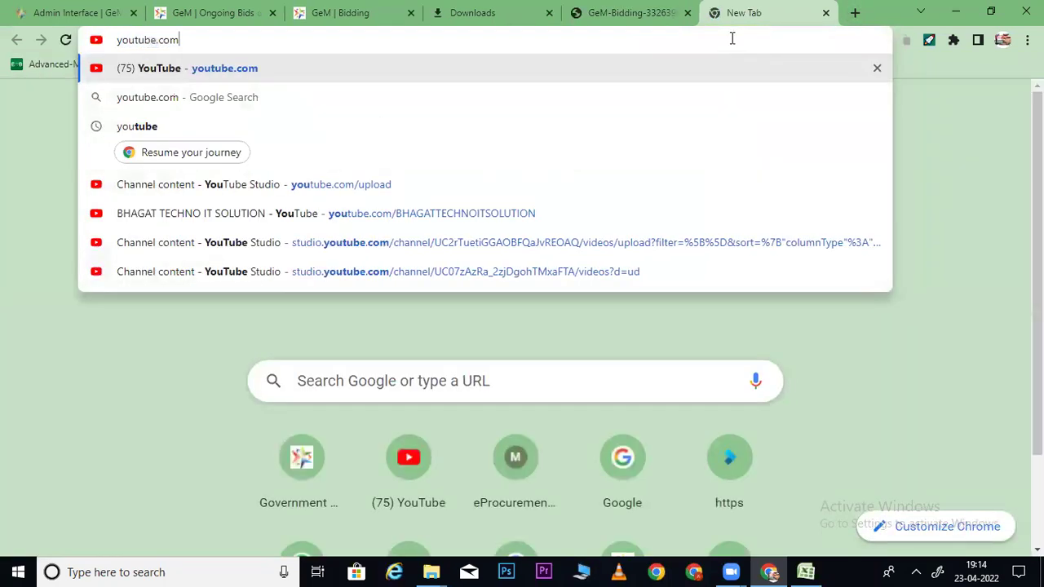
pyautogui.press('Return')
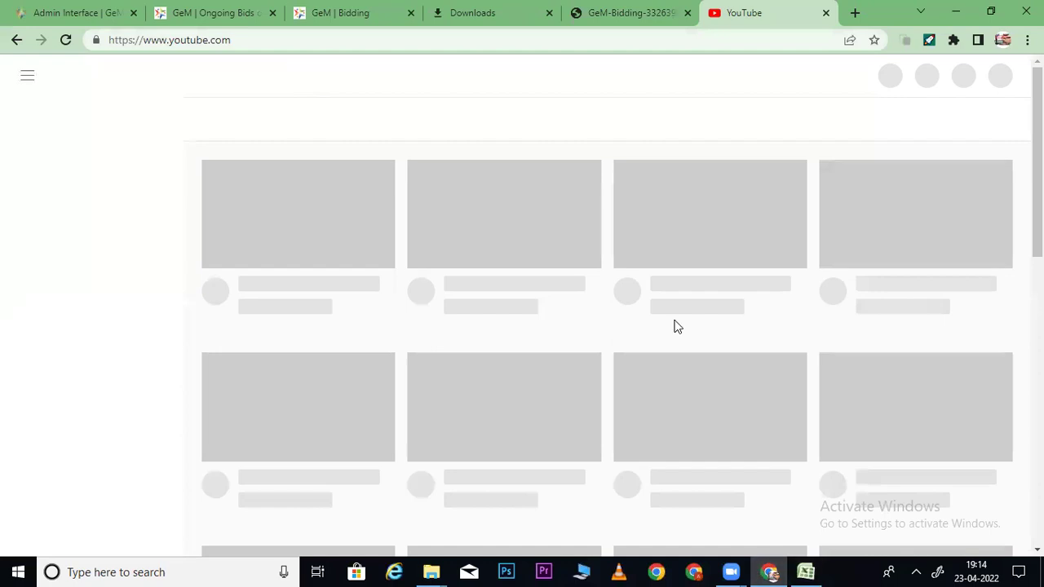
# Copy "Technical Clarifications during technical evaluation" from the bid PDF and search YouTube for it
pyautogui.click(630, 15)
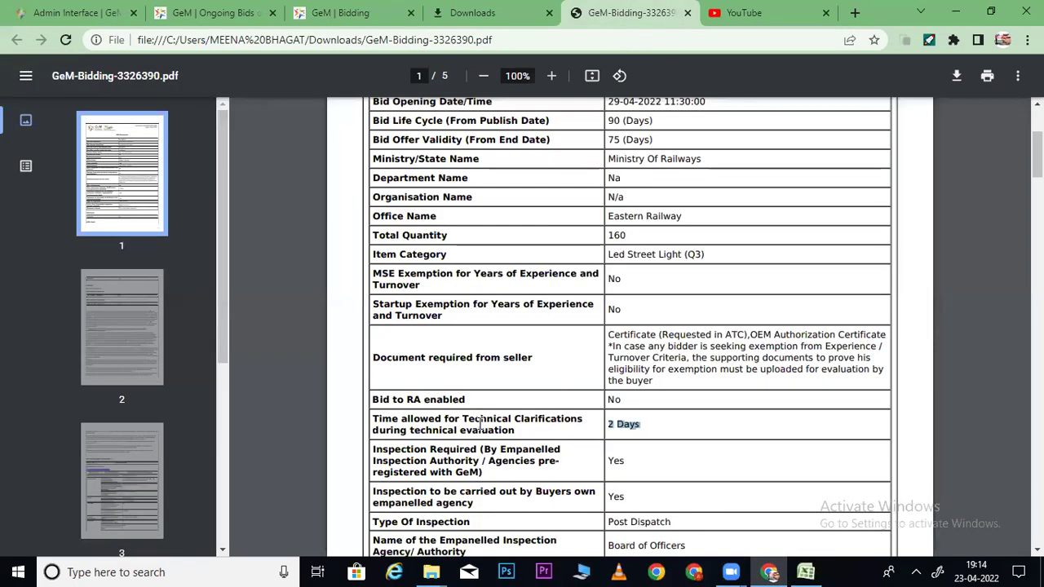
pyautogui.moveTo(463, 420); pyautogui.dragTo(519, 433)
pyautogui.hotkey('ctrl', 'c')
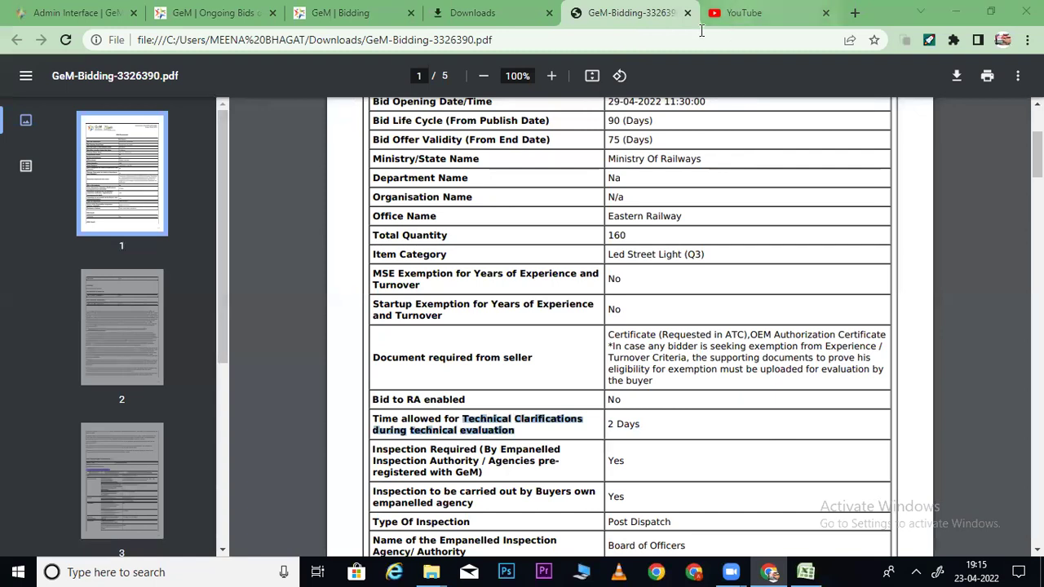
pyautogui.click(738, 13)
pyautogui.click(310, 75)
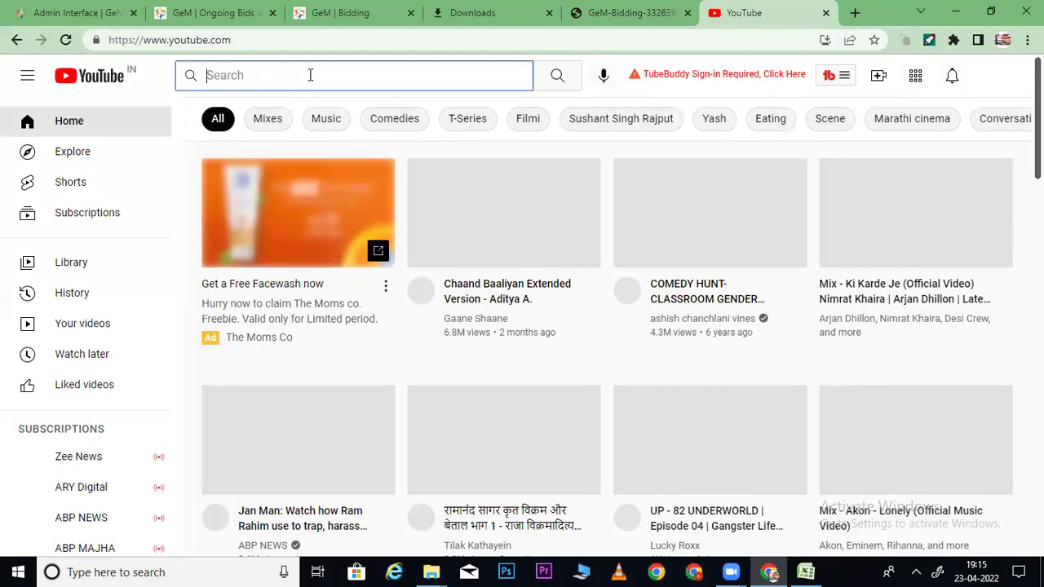
pyautogui.hotkey('ctrl', 'v')
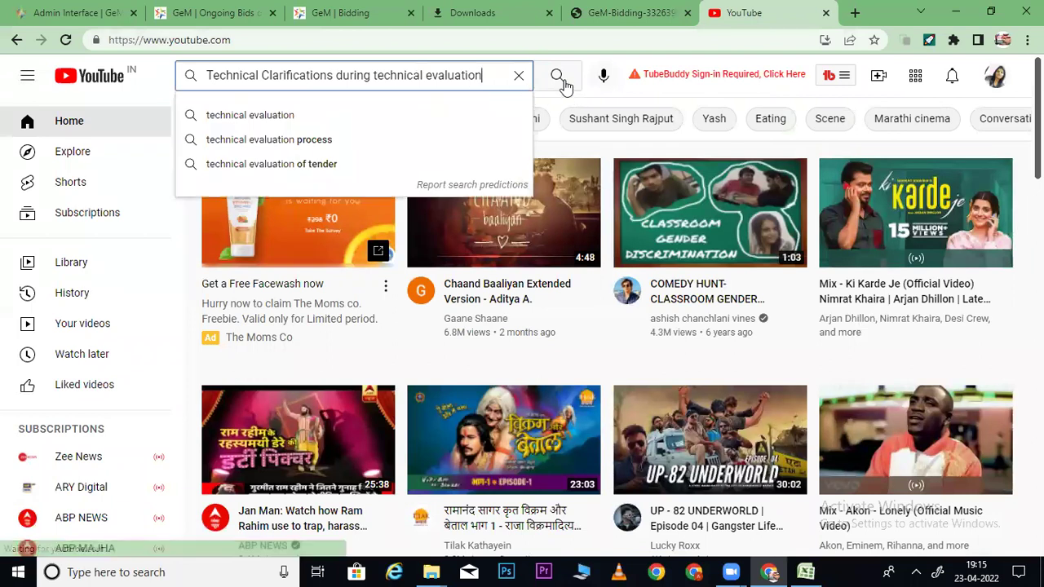
pyautogui.click(561, 76)
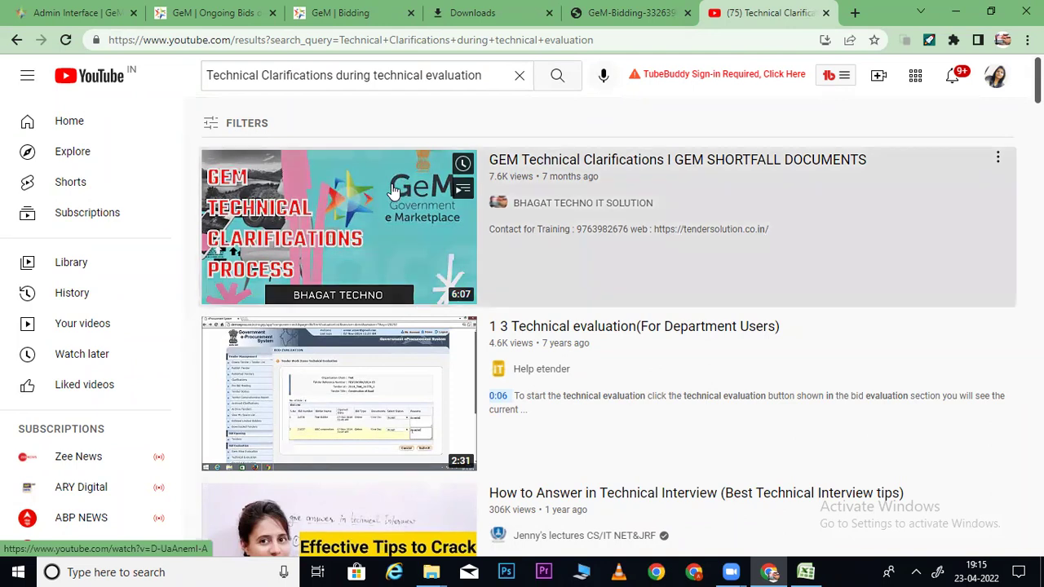
# Play the video "GEM Technical Clarifications I GEM SHORTFALL DOCUMENTS", skip its ad, and jump ahead through the bid document part
pyautogui.click(394, 190)
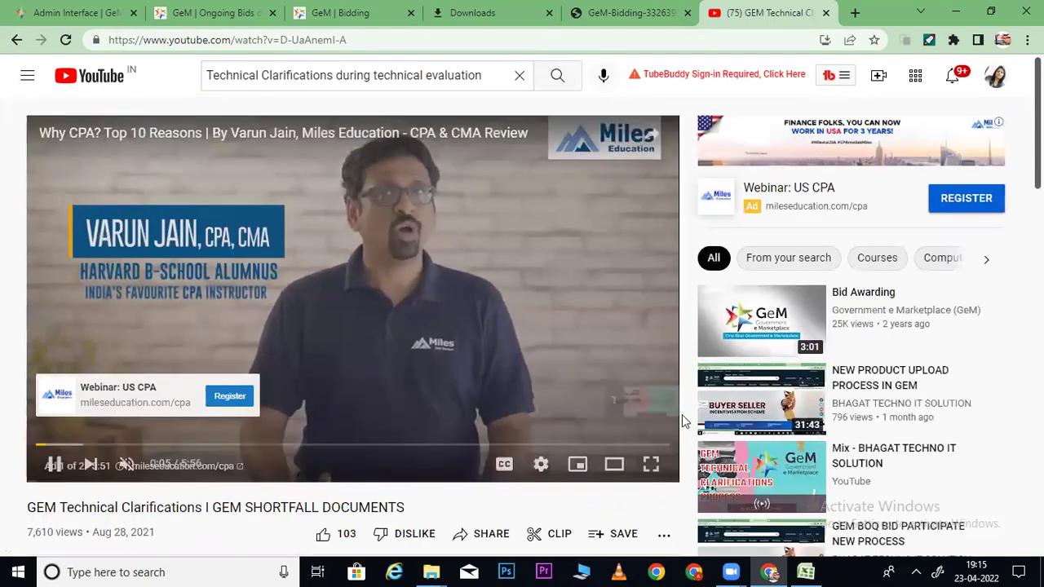
pyautogui.click(640, 402)
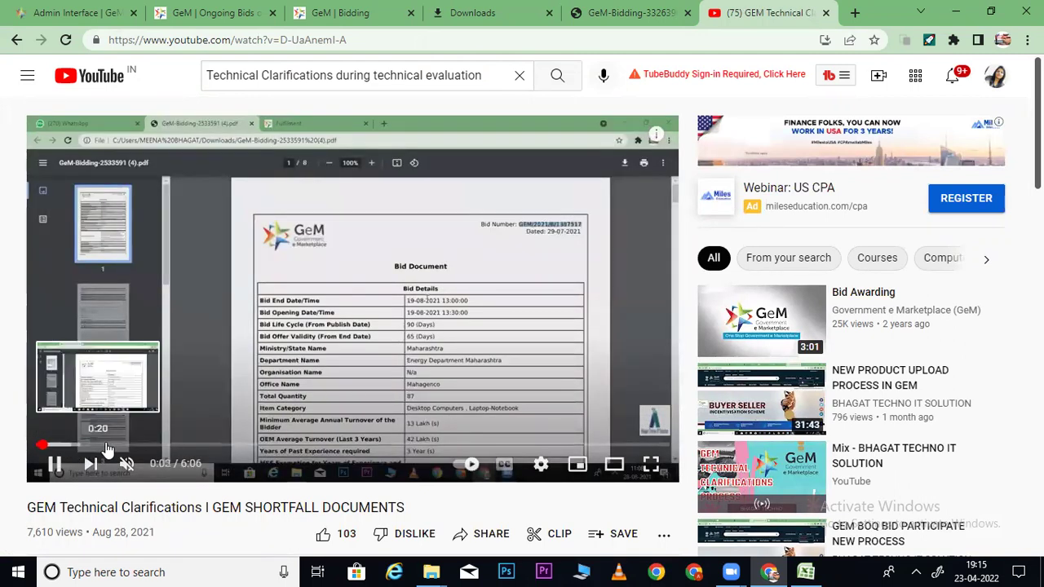
pyautogui.moveTo(131, 447); pyautogui.dragTo(203, 447)
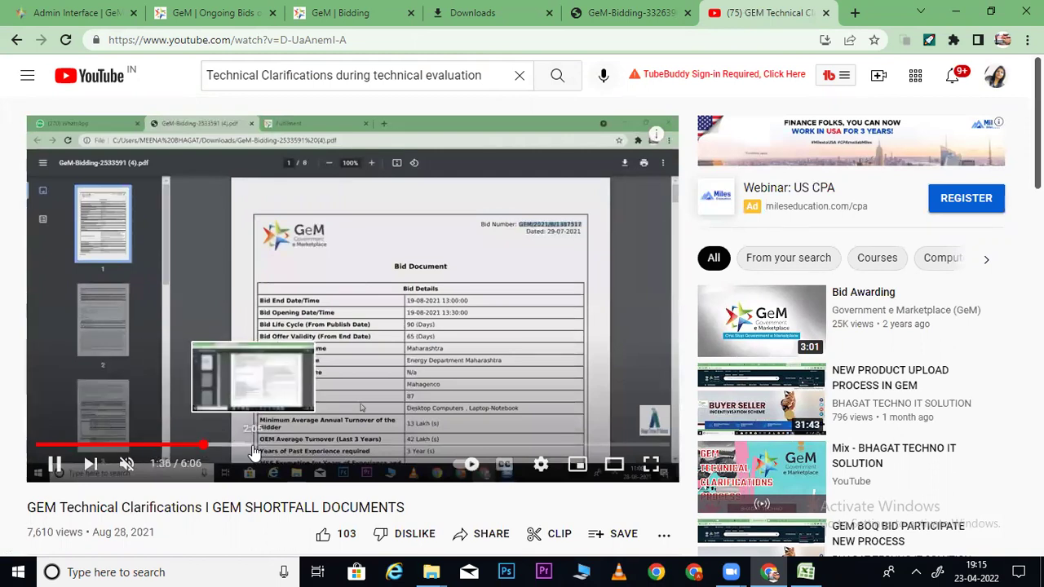
pyautogui.click(253, 447)
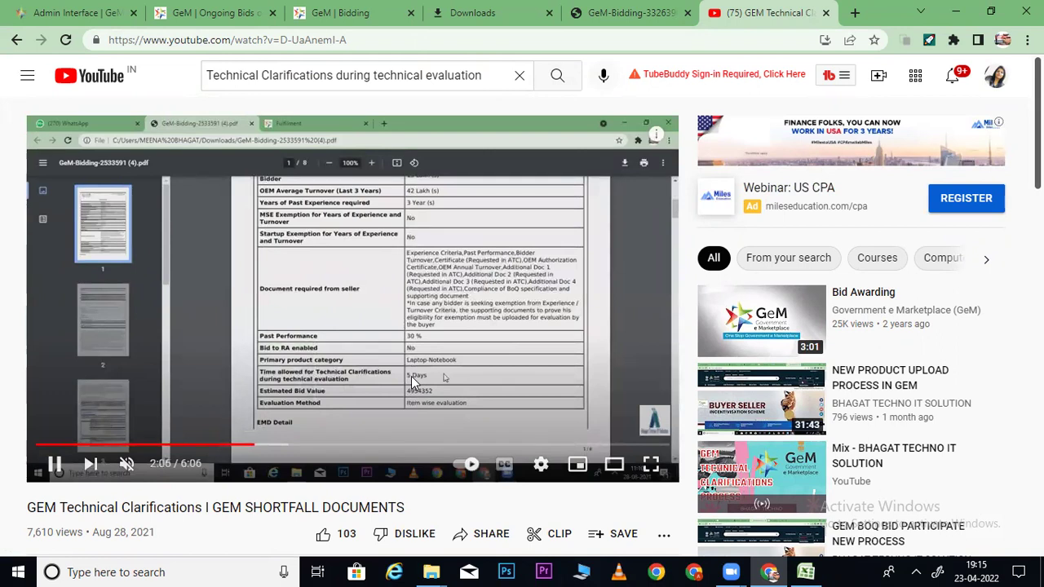
pyautogui.click(279, 446)
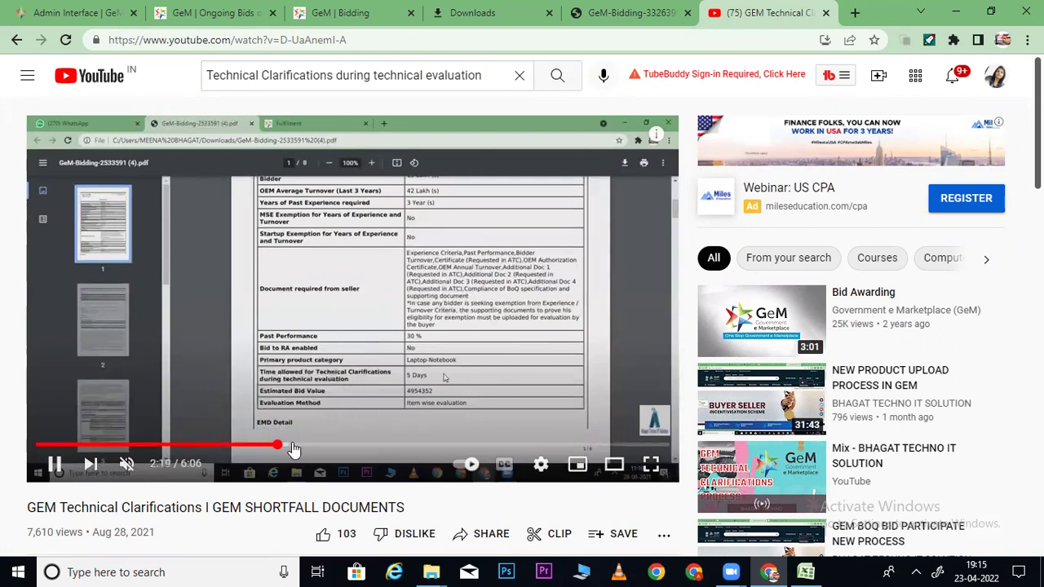
pyautogui.click(331, 447)
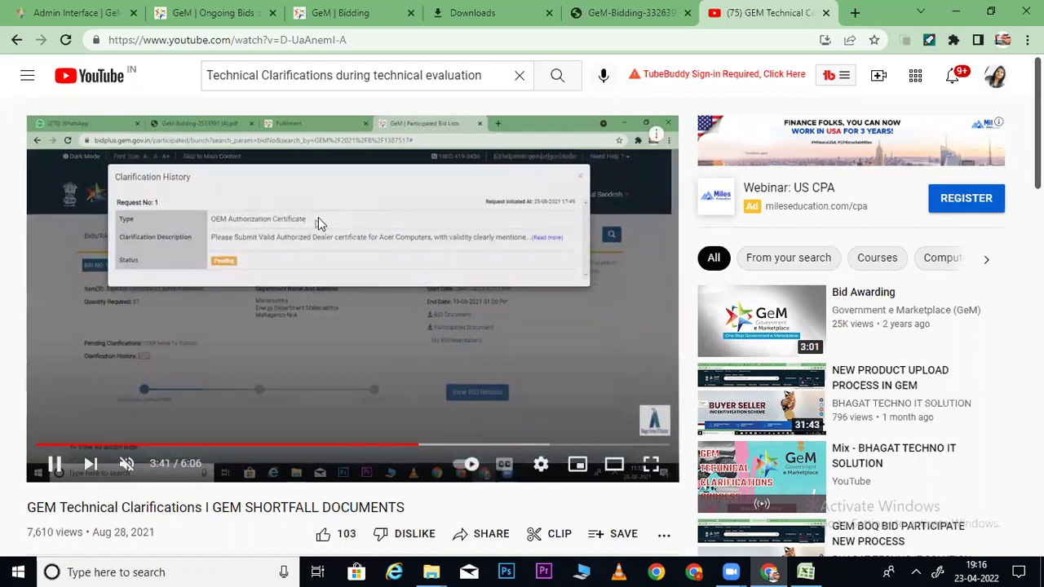
# Skip forward through the video's clarification history and seller response parts, and pause it at about 5:10
pyautogui.moveTo(280, 218)
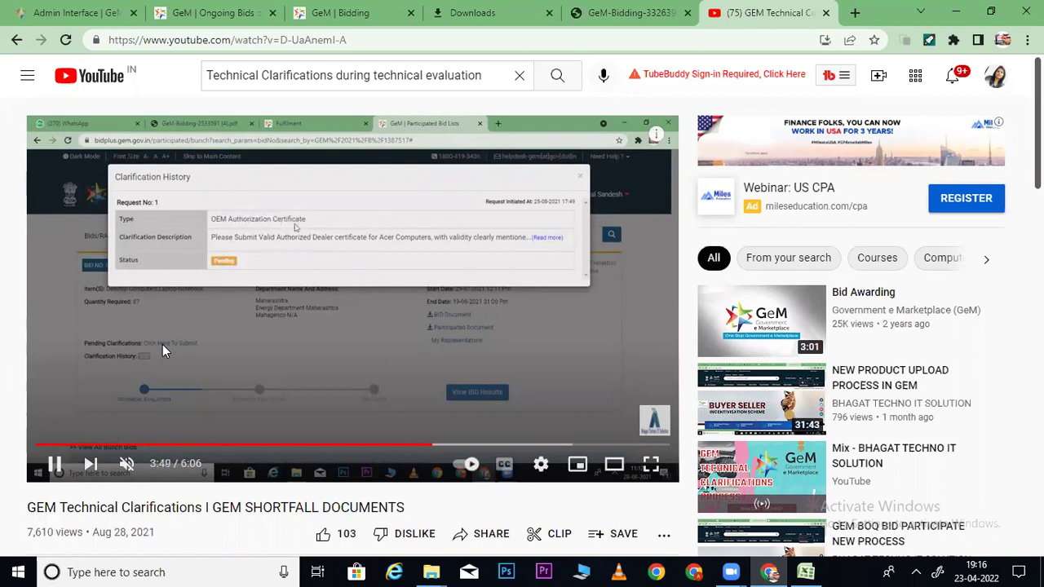
pyautogui.press('Right')
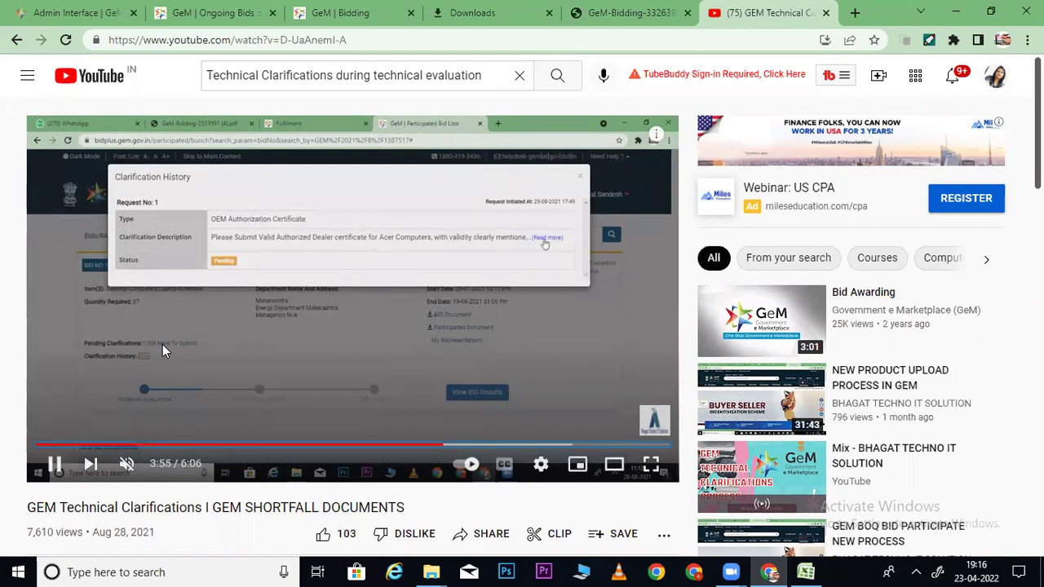
pyautogui.press('Right')
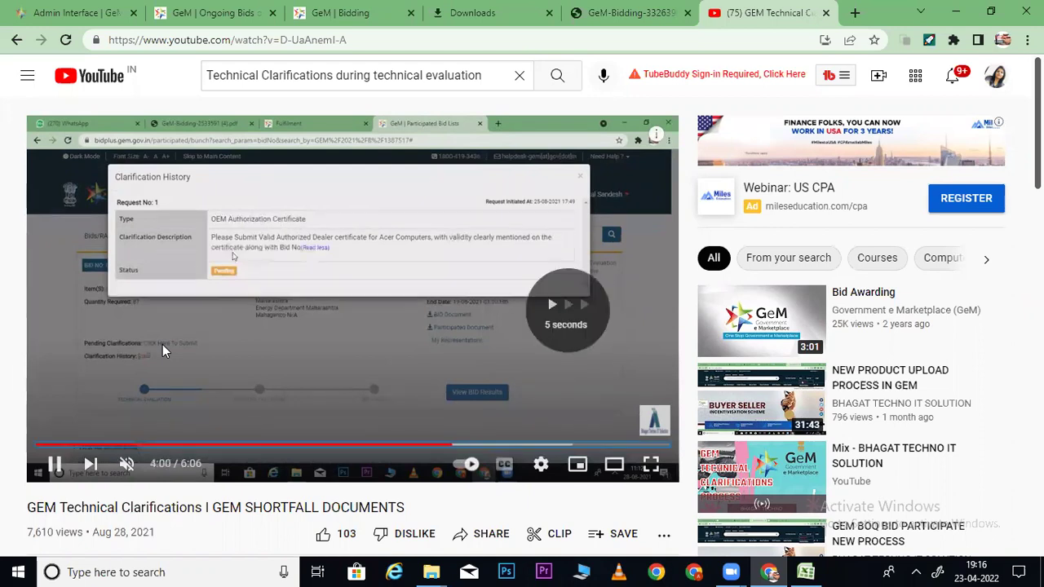
pyautogui.press('Right')
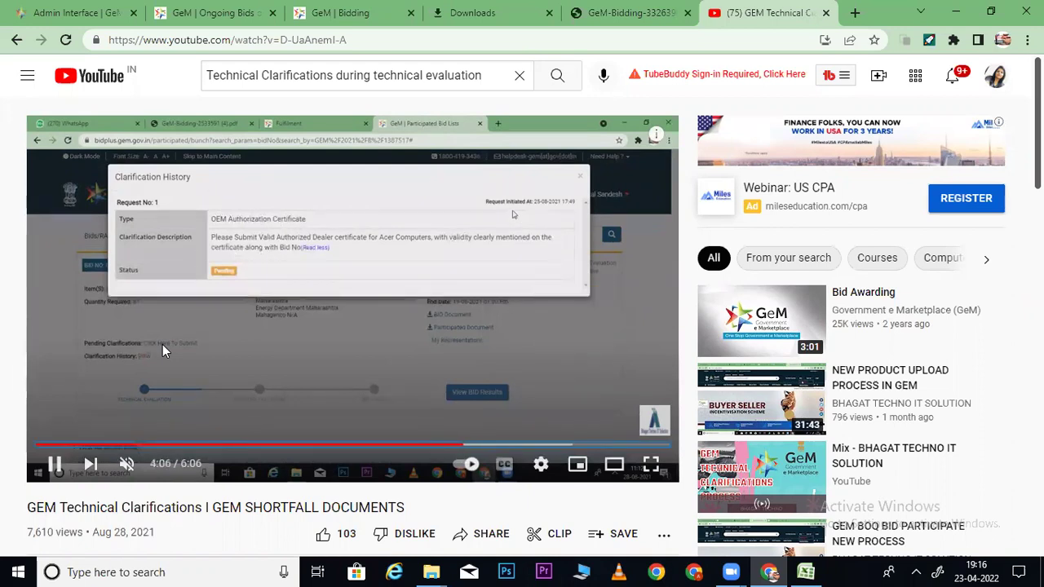
pyautogui.press('Right')
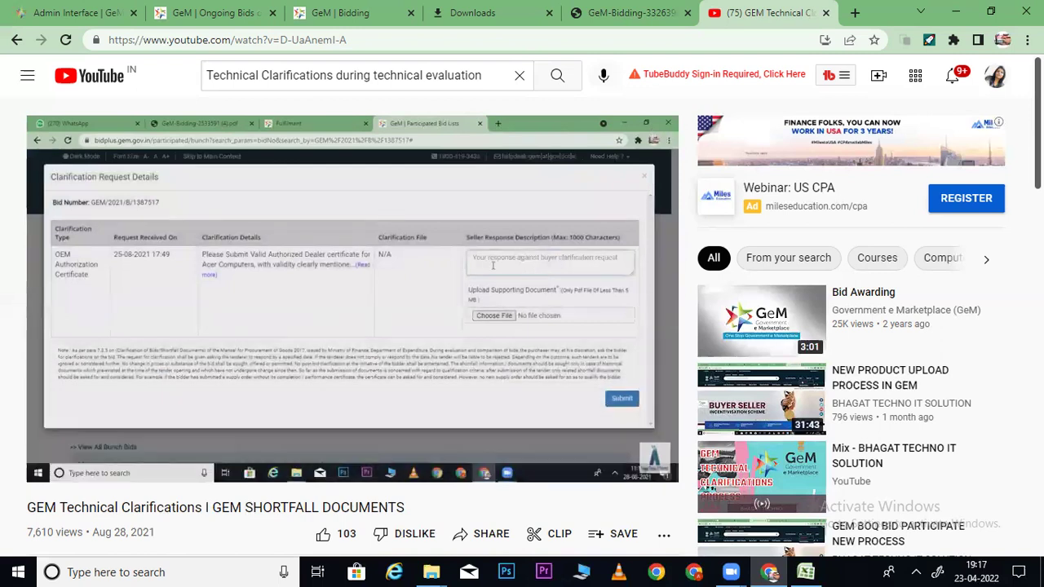
pyautogui.moveTo(287, 408)
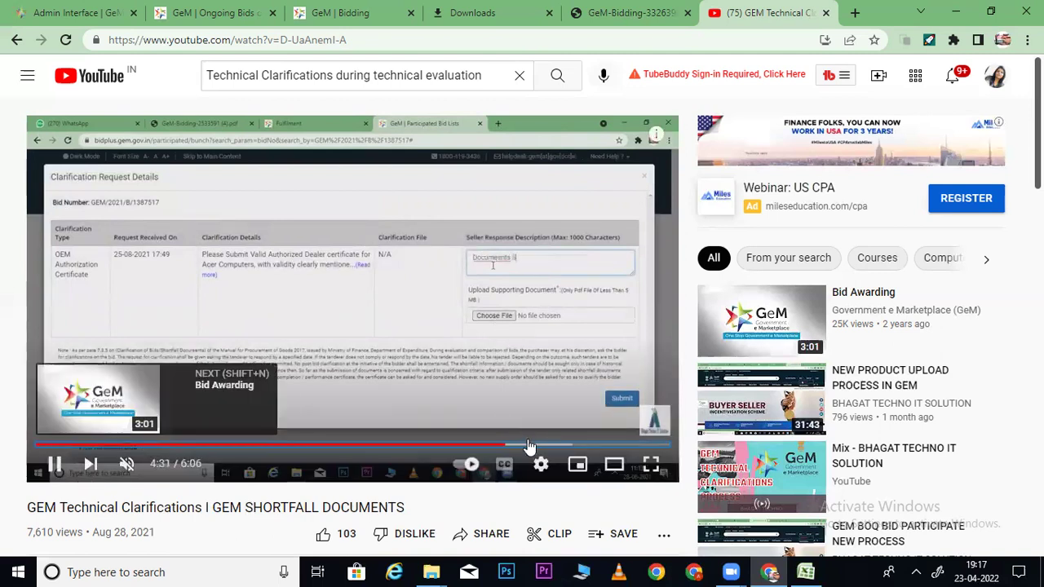
pyautogui.click(563, 446)
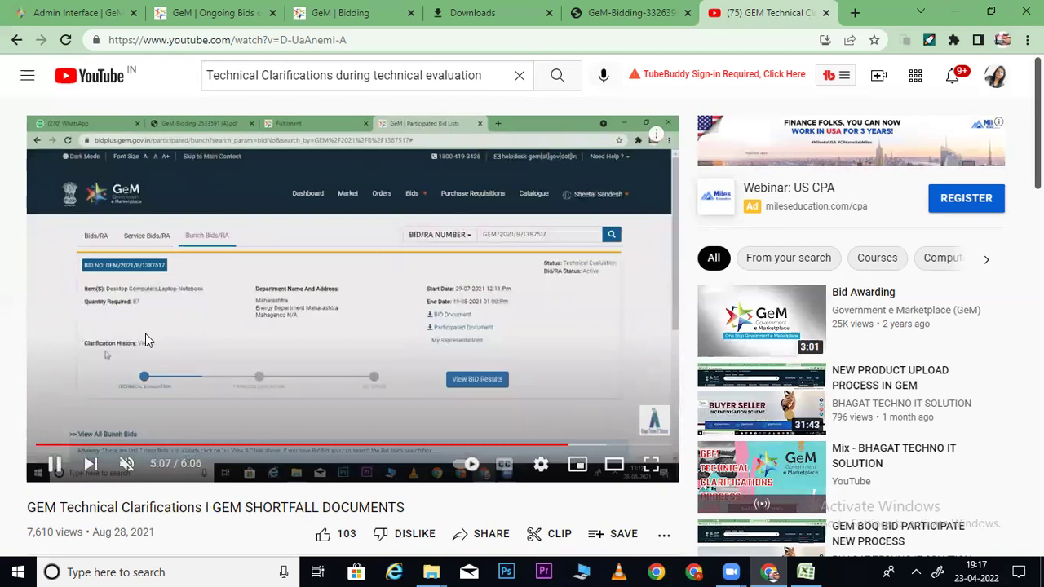
pyautogui.click(54, 470)
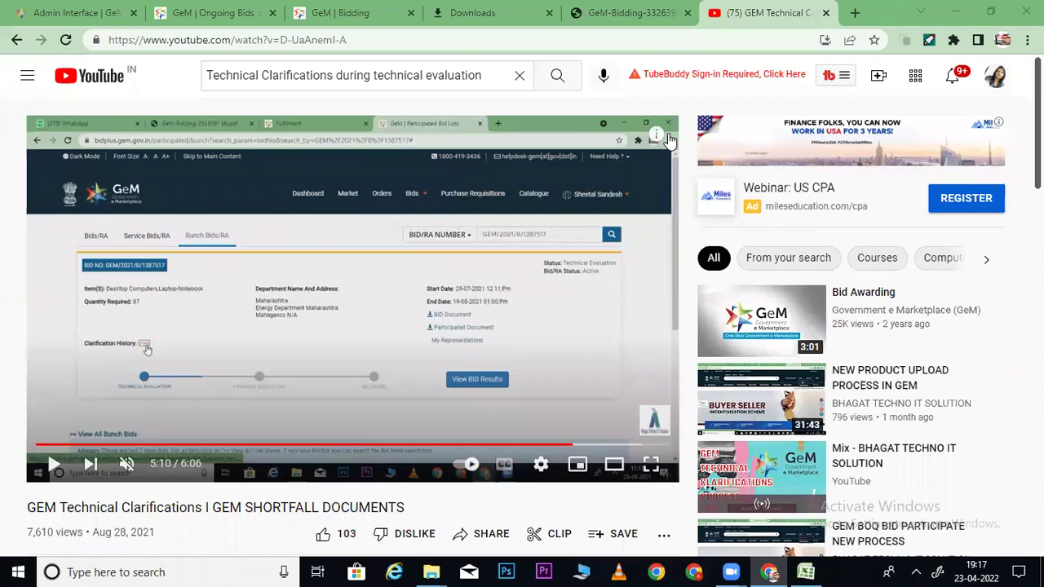
# Return to the bid PDF and highlight the label and value of the time allowed for technical clarifications
pyautogui.hotkey('ctrl', 'shift', 'Tab')
pyautogui.moveTo(641, 428); pyautogui.dragTo(525, 419)
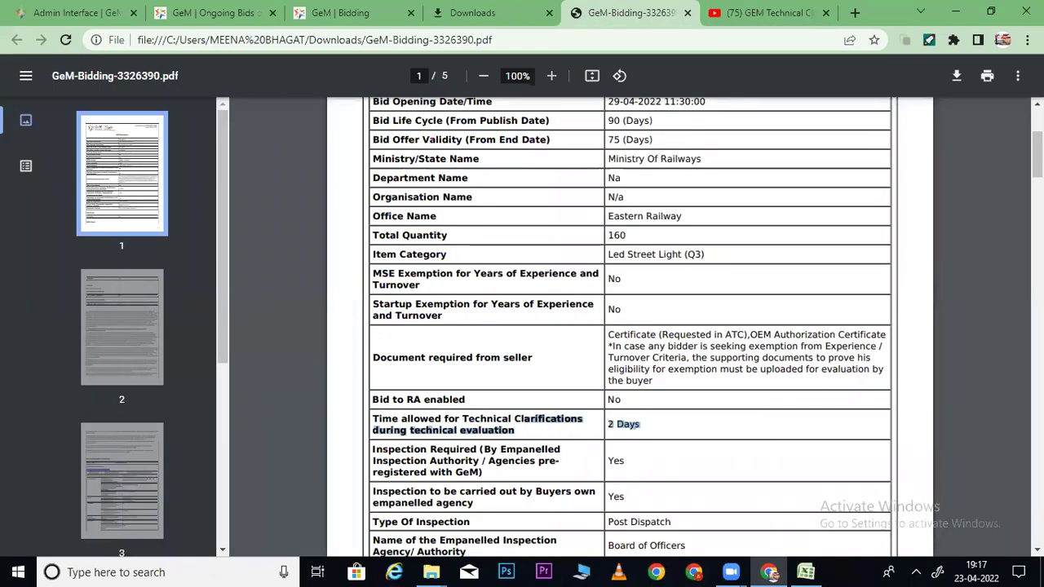
pyautogui.scroll(-2, 432, 408)
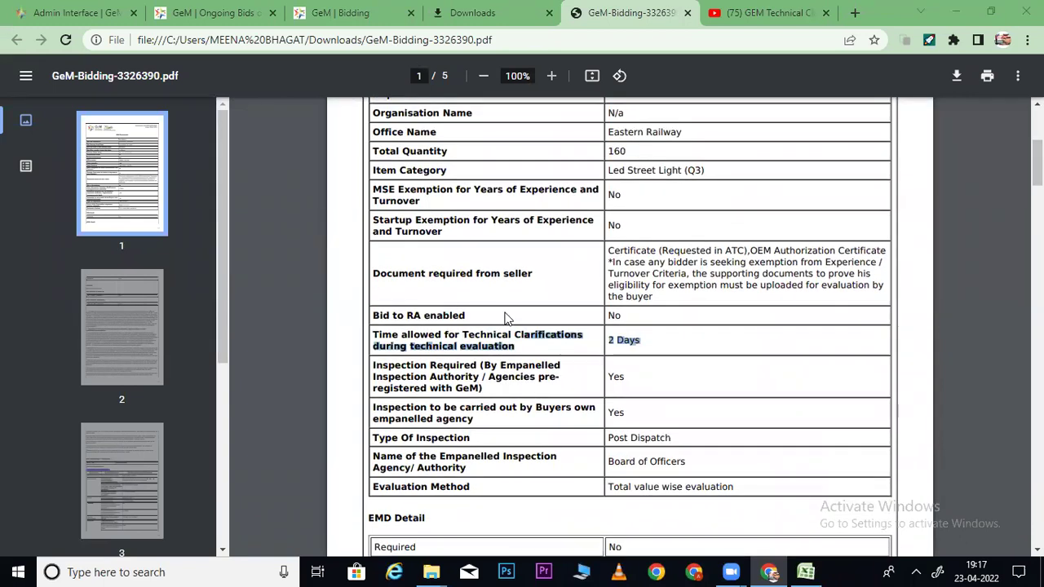
pyautogui.click(638, 391)
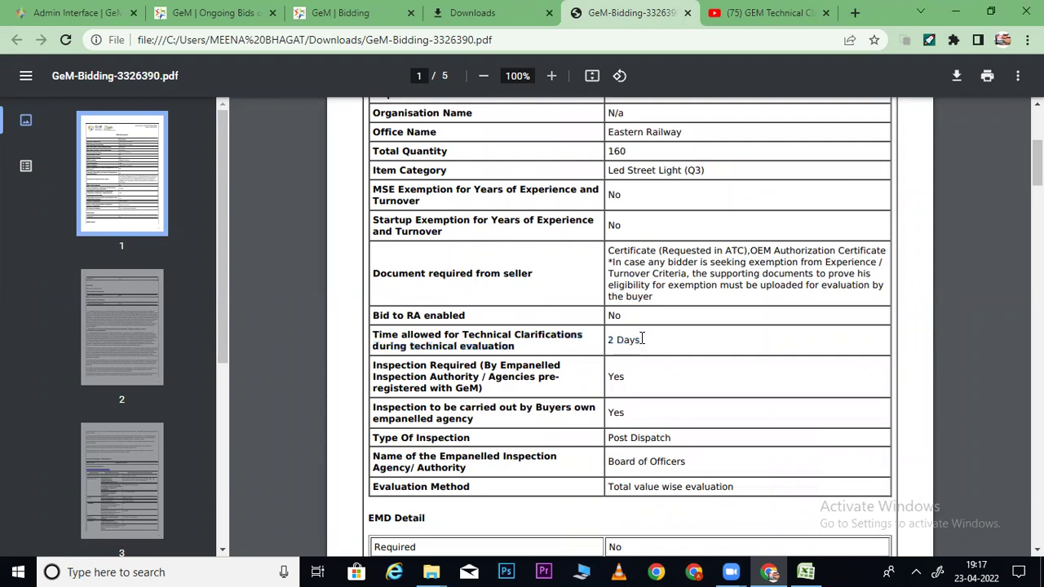
pyautogui.moveTo(606, 340); pyautogui.dragTo(644, 340)
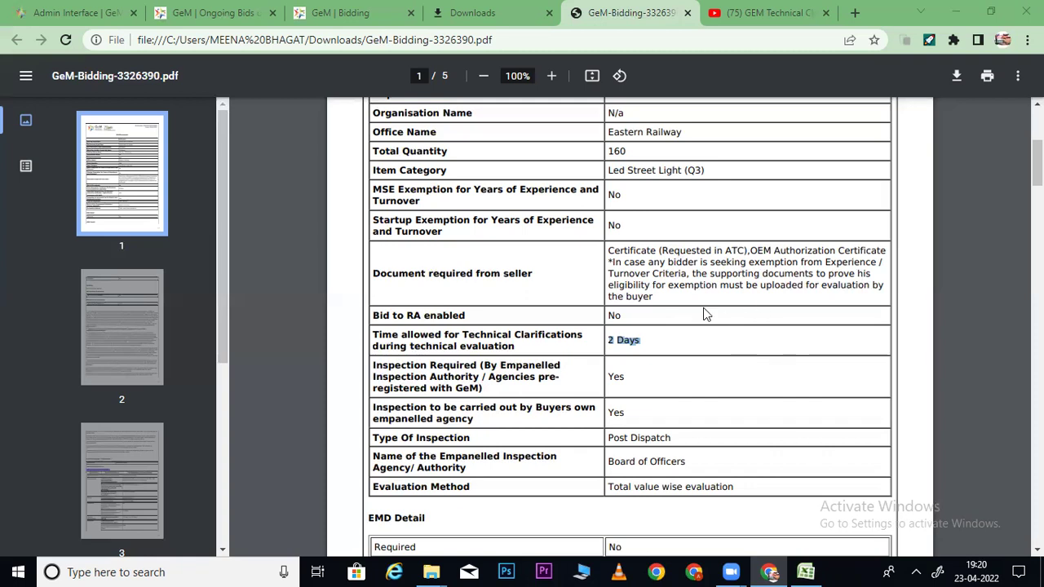
pyautogui.click(658, 339)
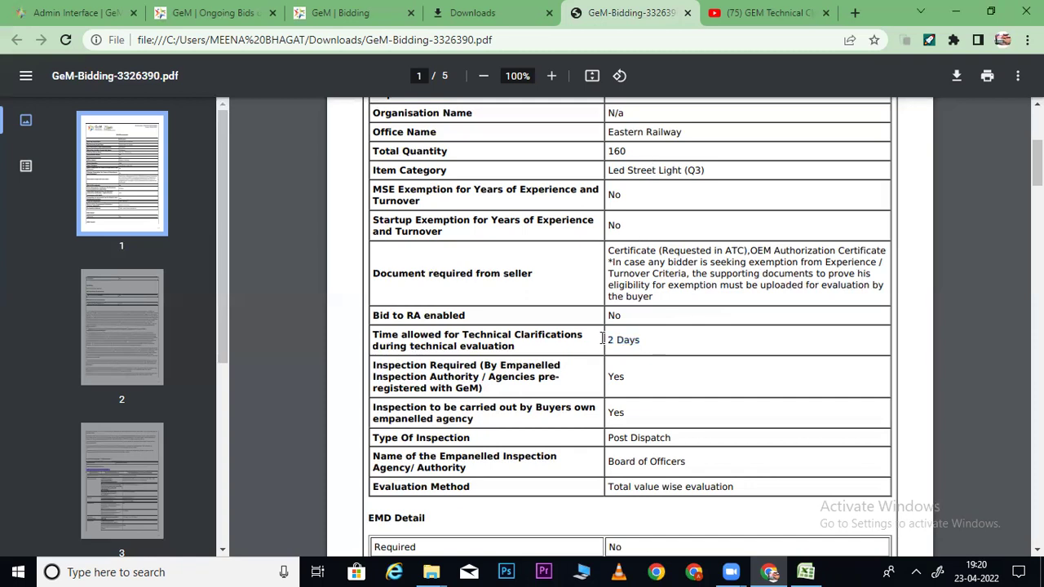
pyautogui.moveTo(609, 339); pyautogui.dragTo(647, 341)
pyautogui.click(665, 333)
pyautogui.moveTo(644, 339); pyautogui.dragTo(610, 339)
pyautogui.moveTo(374, 336); pyautogui.dragTo(555, 353)
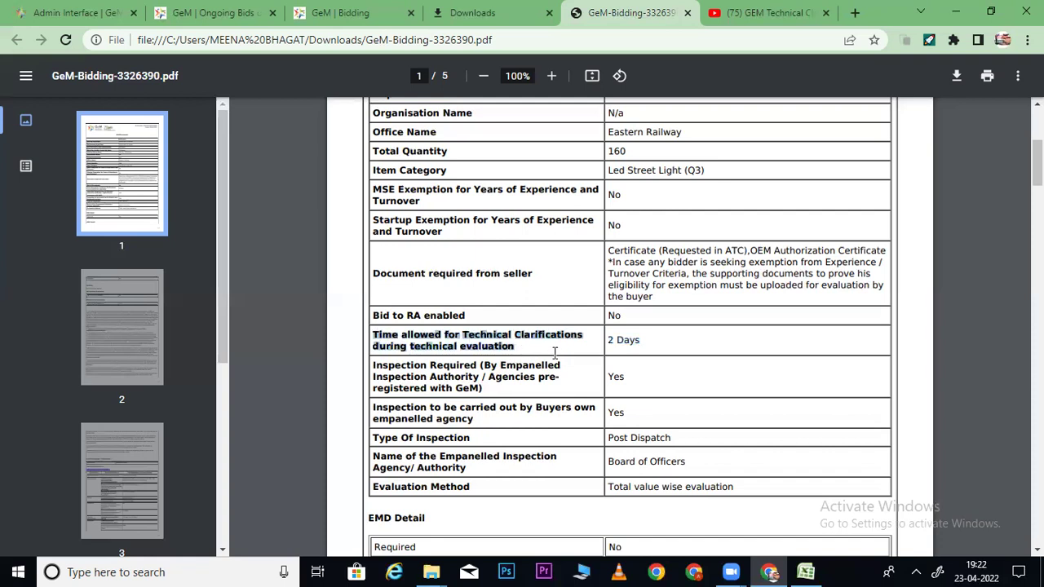
pyautogui.click(556, 354)
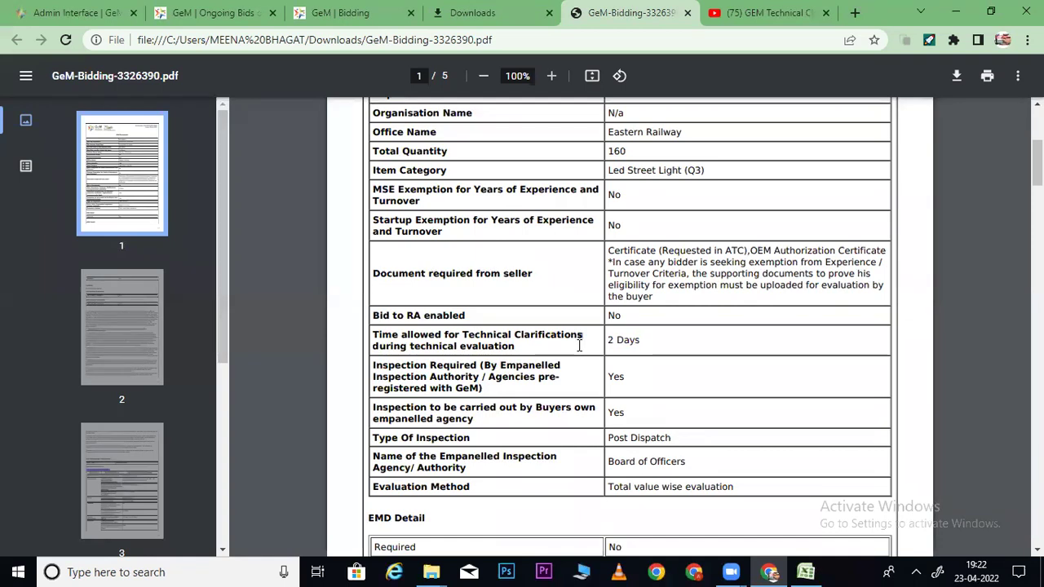
# Highlight the label and value of the Inspection Required by empanelled authority row in the bid PDF
pyautogui.scroll(-1, 730, 332)
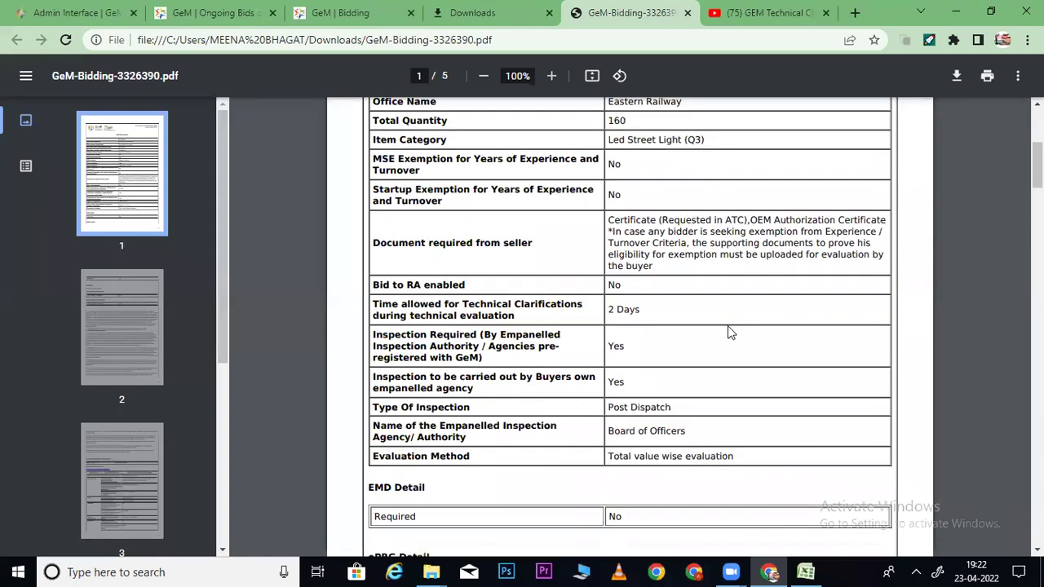
pyautogui.scroll(-1, 730, 332)
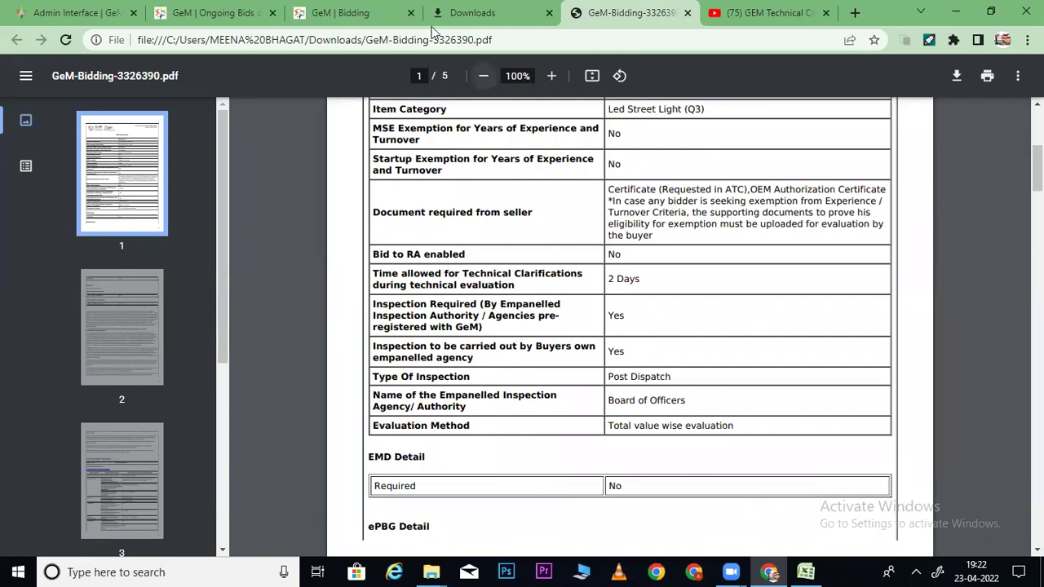
pyautogui.moveTo(373, 303); pyautogui.dragTo(519, 319)
pyautogui.click(504, 331)
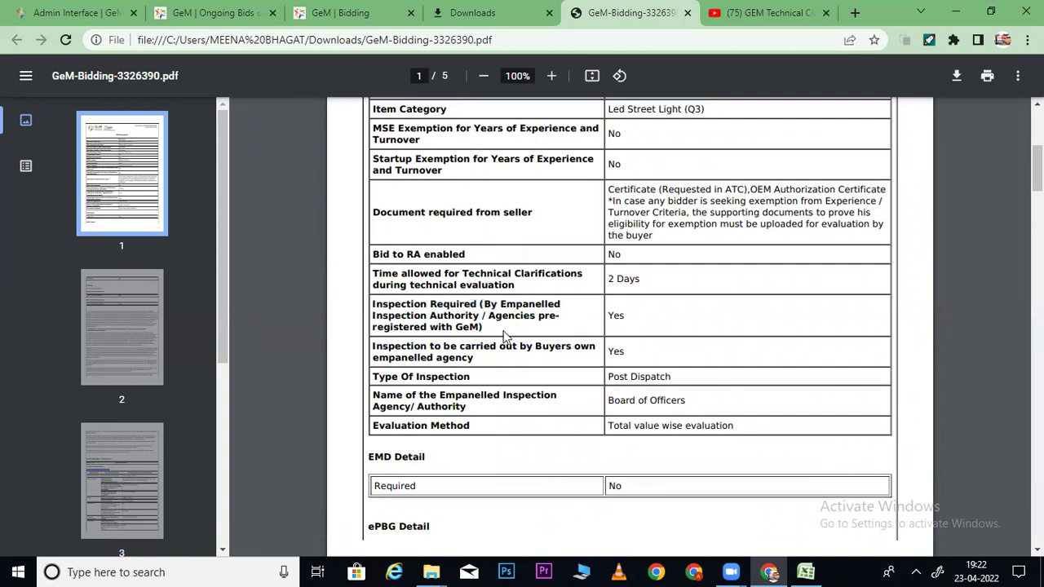
pyautogui.moveTo(481, 327); pyautogui.dragTo(374, 308)
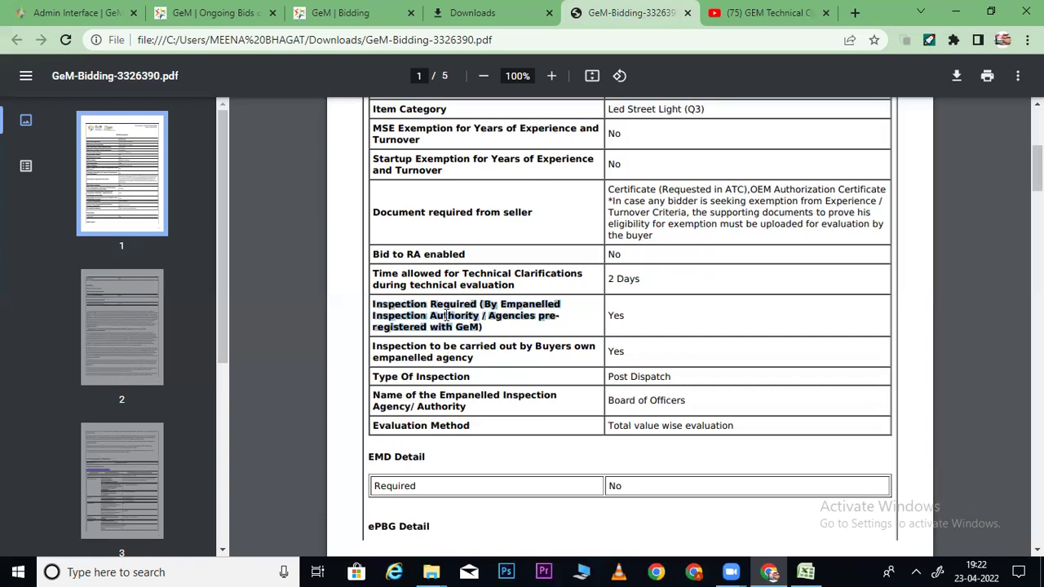
pyautogui.click(615, 317)
pyautogui.moveTo(608, 315); pyautogui.dragTo(650, 331)
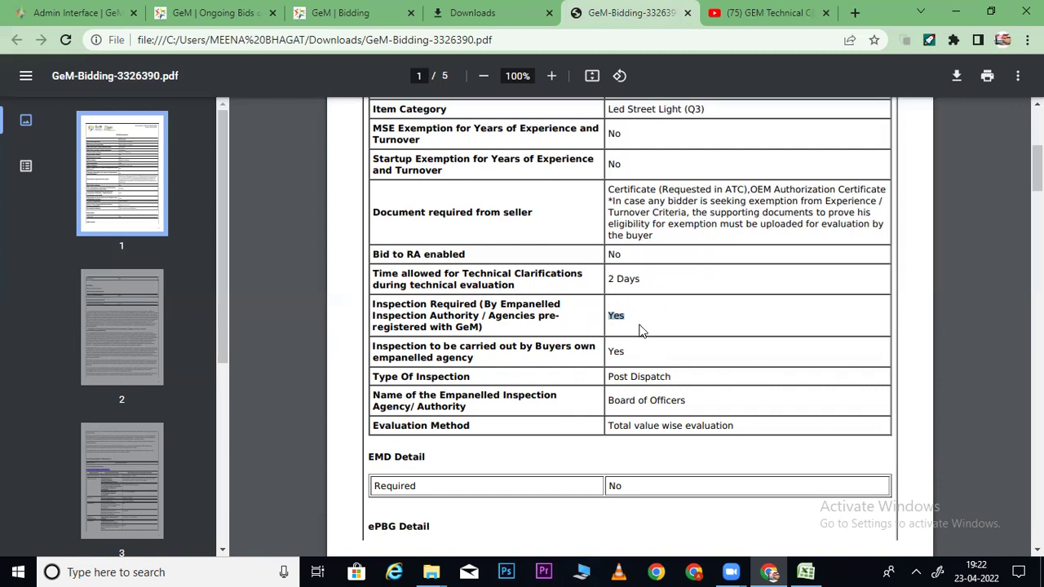
pyautogui.click(640, 331)
# Highlight the item category "Led Street Light (Q3)" and the Inspection Required value in the bid details
pyautogui.moveTo(608, 109); pyautogui.dragTo(713, 108)
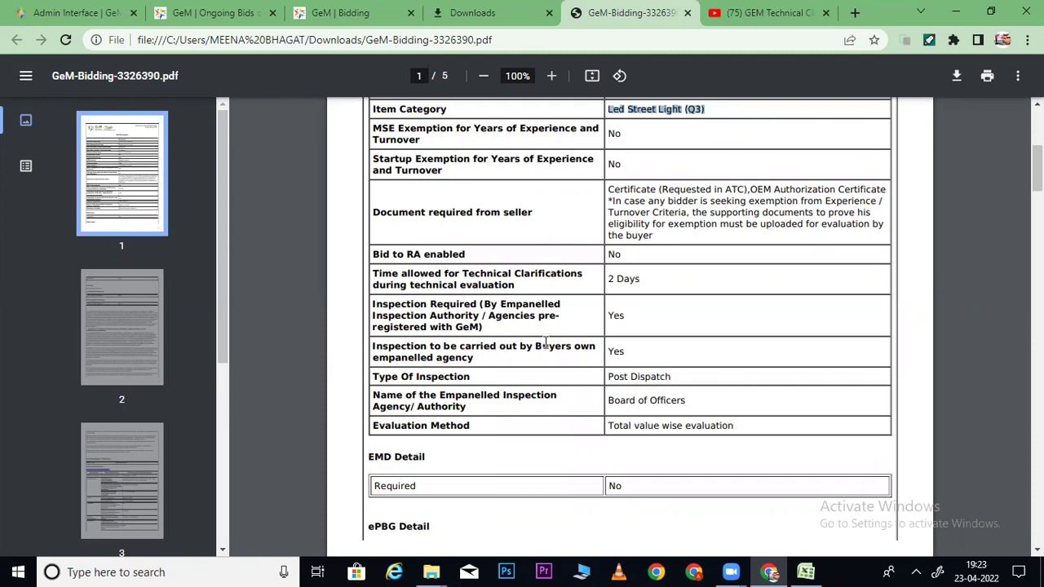
pyautogui.click(377, 313)
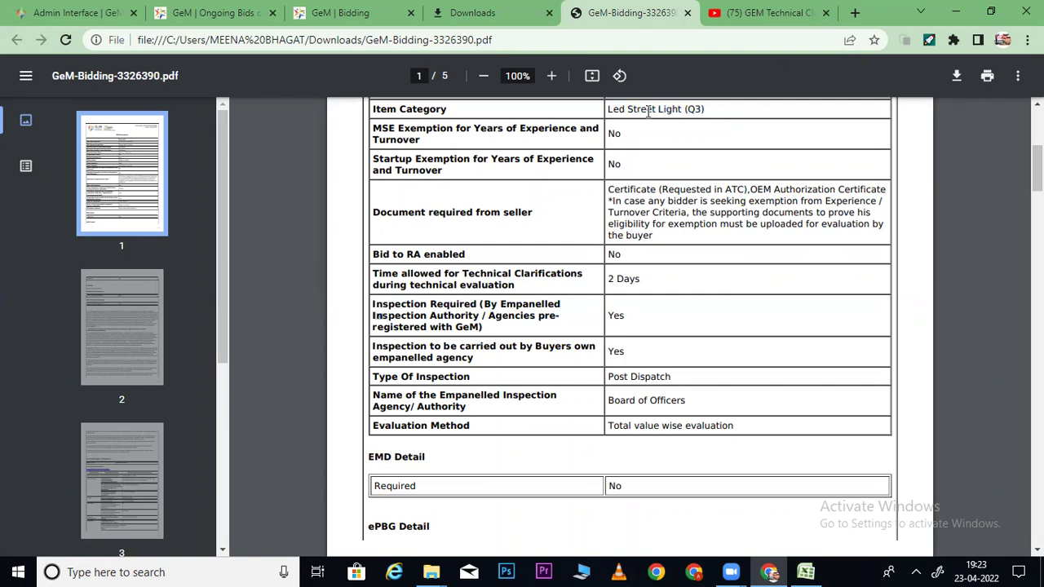
pyautogui.moveTo(609, 109); pyautogui.dragTo(709, 108)
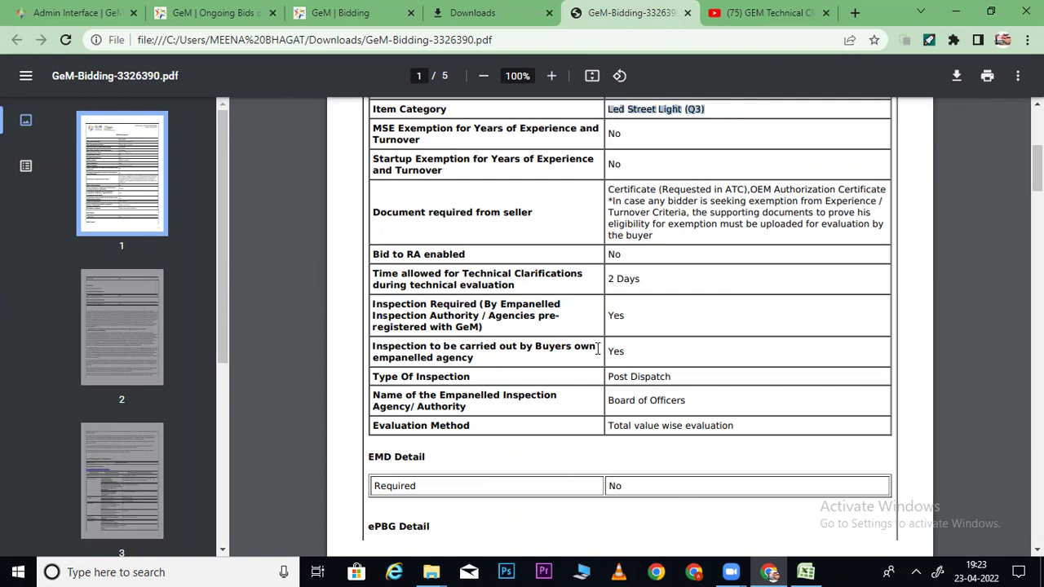
pyautogui.moveTo(604, 316); pyautogui.dragTo(644, 318)
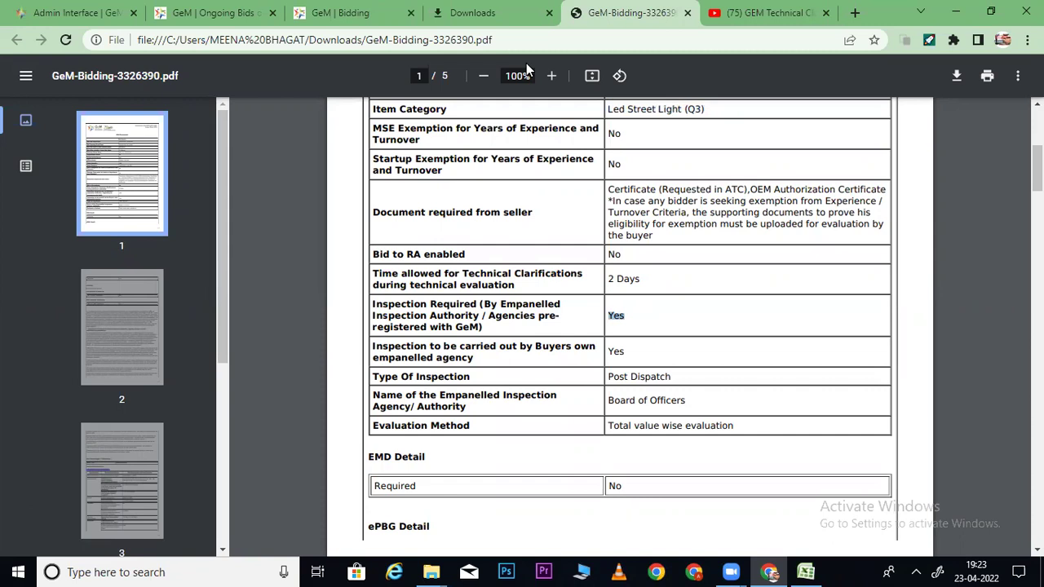
# Highlight the label and value of the row on inspection by the buyer's own empanelled agency, and clear the selection
pyautogui.click(634, 358)
pyautogui.moveTo(381, 346); pyautogui.dragTo(643, 352)
pyautogui.click(659, 363)
pyautogui.scroll(-1, 646, 353)
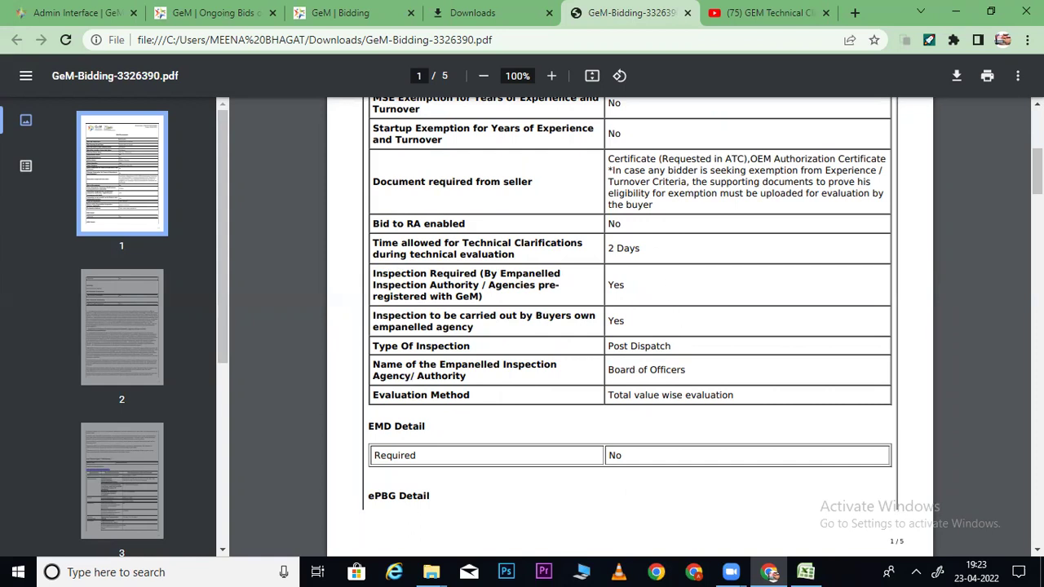
# Highlight the item category "Led Street Light (Q3)" and the "Yes" value of the Inspection Required row in the bid details
pyautogui.scroll(1, 619, 158)
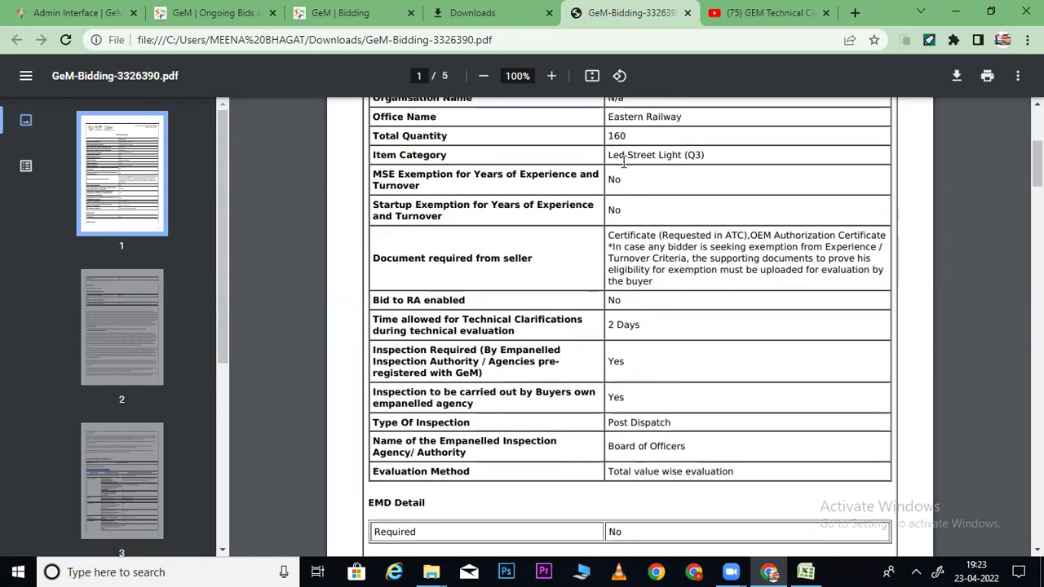
pyautogui.moveTo(619, 157); pyautogui.dragTo(704, 155)
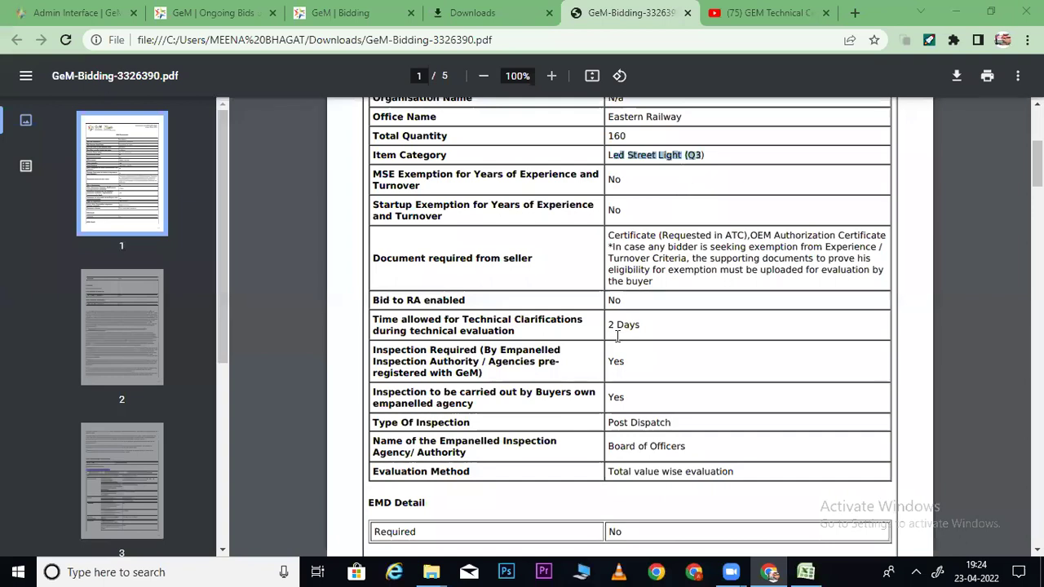
pyautogui.moveTo(606, 361); pyautogui.dragTo(636, 367)
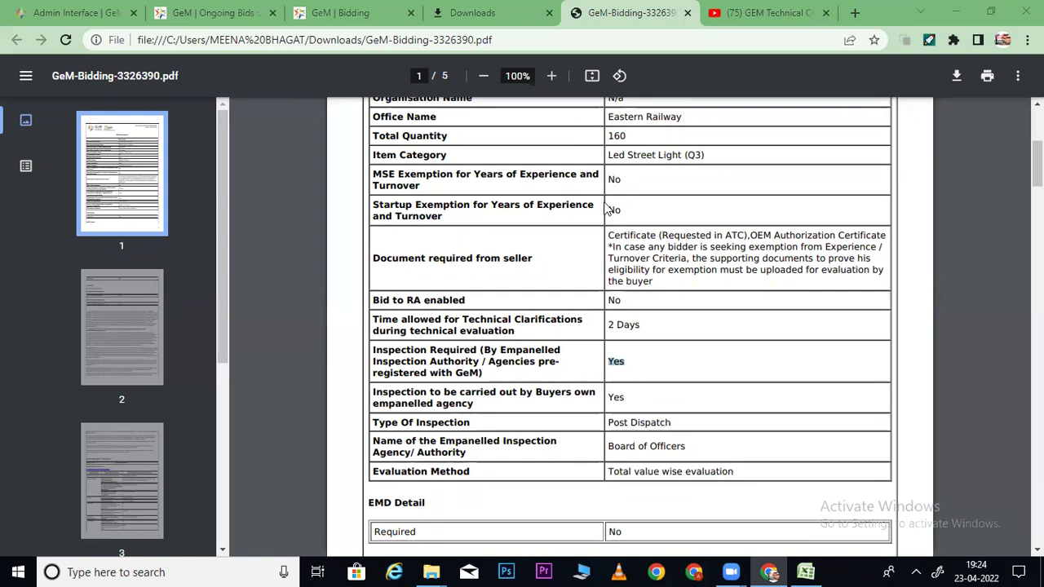
pyautogui.click(632, 365)
# Highlight only the "Yes" value for inspection carried out by the buyer's own empanelled agency, and deselect it
pyautogui.scroll(-1, 635, 368)
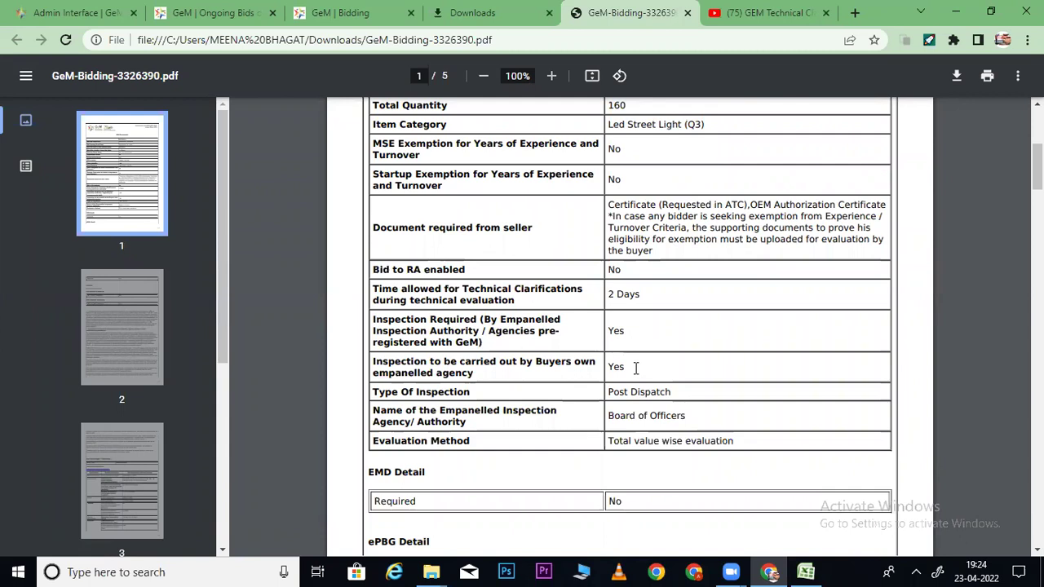
pyautogui.scroll(-1, 635, 369)
pyautogui.scroll(1, 635, 369)
pyautogui.scroll(-1, 635, 368)
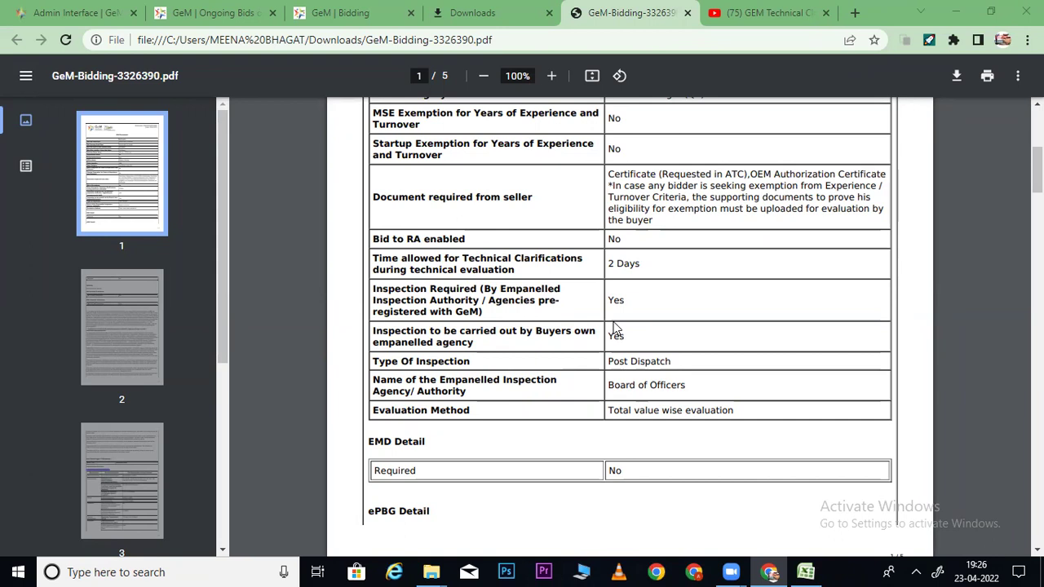
pyautogui.moveTo(634, 338); pyautogui.dragTo(610, 337)
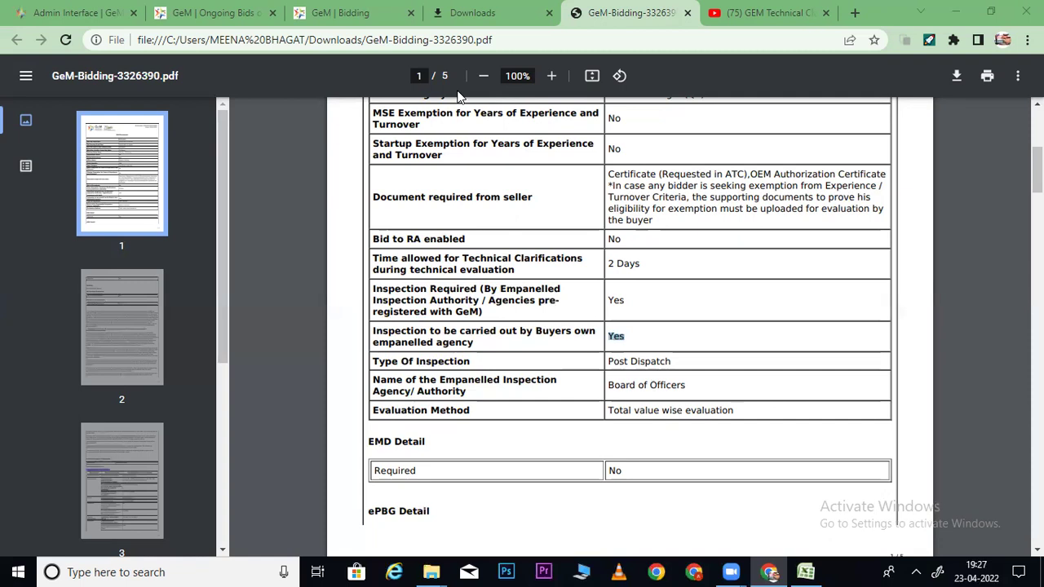
pyautogui.click(642, 330)
# Highlight the Inspection Required row's value and its label wording, ending with the phrase "Agencies pre-registered with GeM"
pyautogui.moveTo(381, 289); pyautogui.dragTo(657, 308)
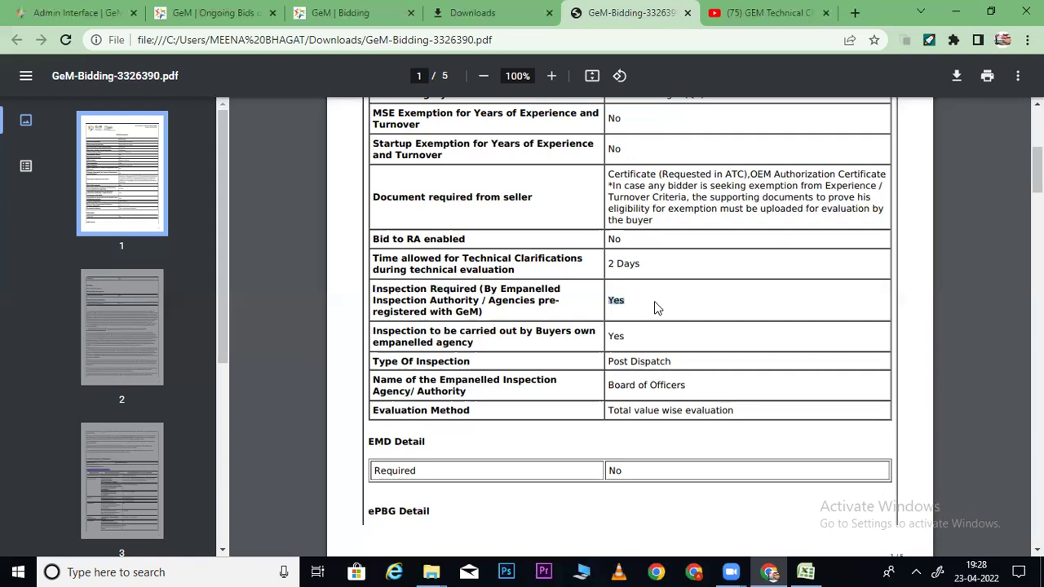
pyautogui.moveTo(479, 290); pyautogui.dragTo(485, 315)
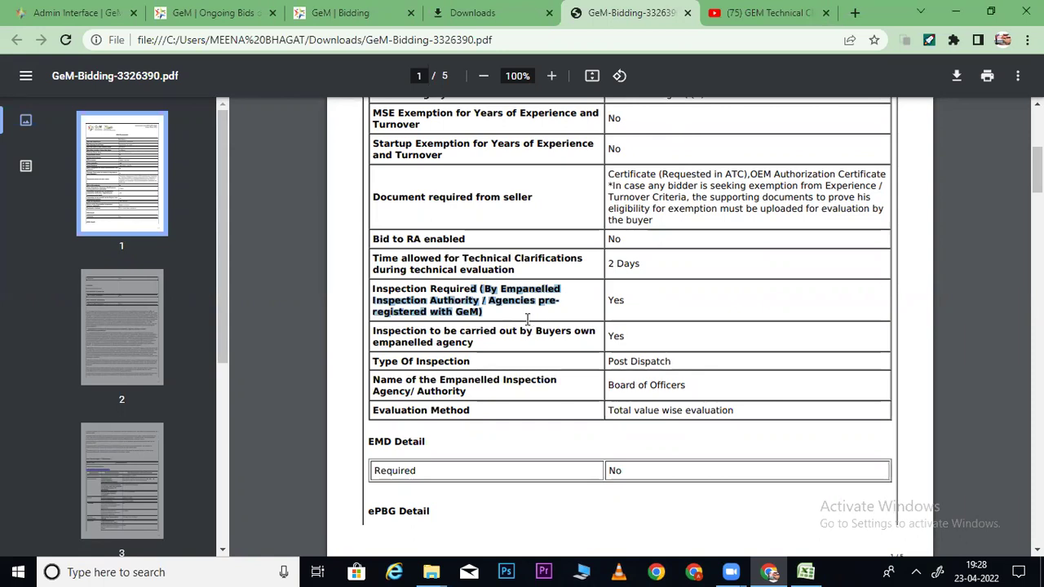
pyautogui.click(512, 301)
pyautogui.moveTo(507, 306); pyautogui.dragTo(487, 316)
pyautogui.click(487, 315)
pyautogui.moveTo(489, 303)
pyautogui.mouseDown()
pyautogui.moveTo(500, 312)
pyautogui.moveTo(487, 312)
pyautogui.mouseUp()
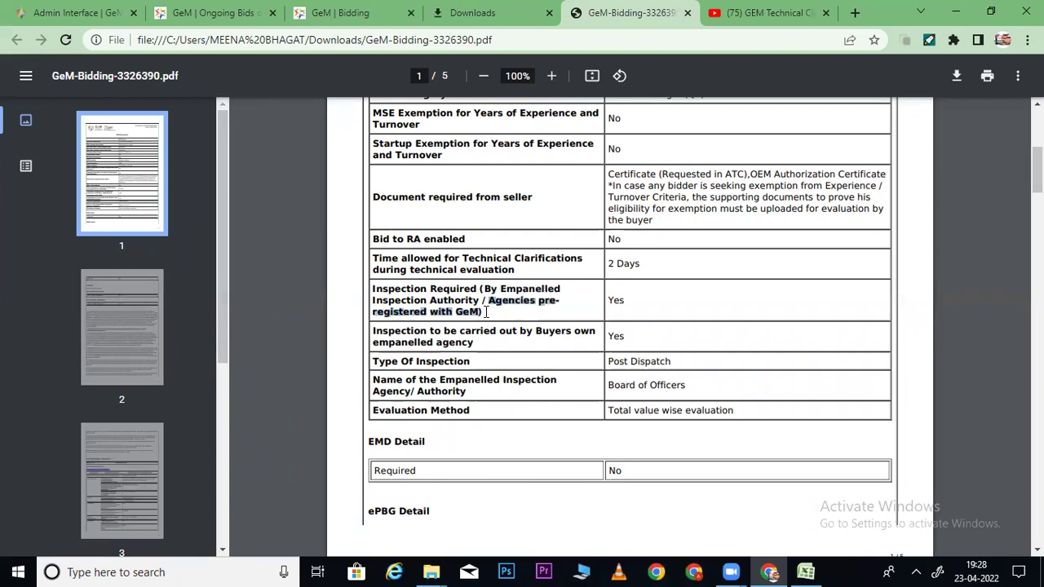
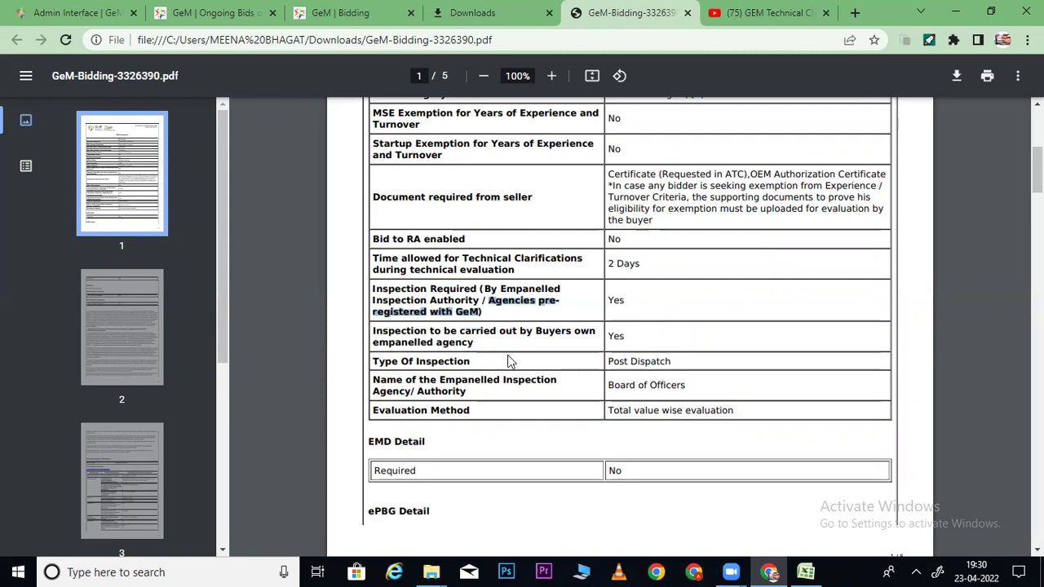
# Highlight the label "Inspection to be carried out by Buyers own empanelled agency" in the bid details, and clear the selection
pyautogui.doubleClick(375, 330)
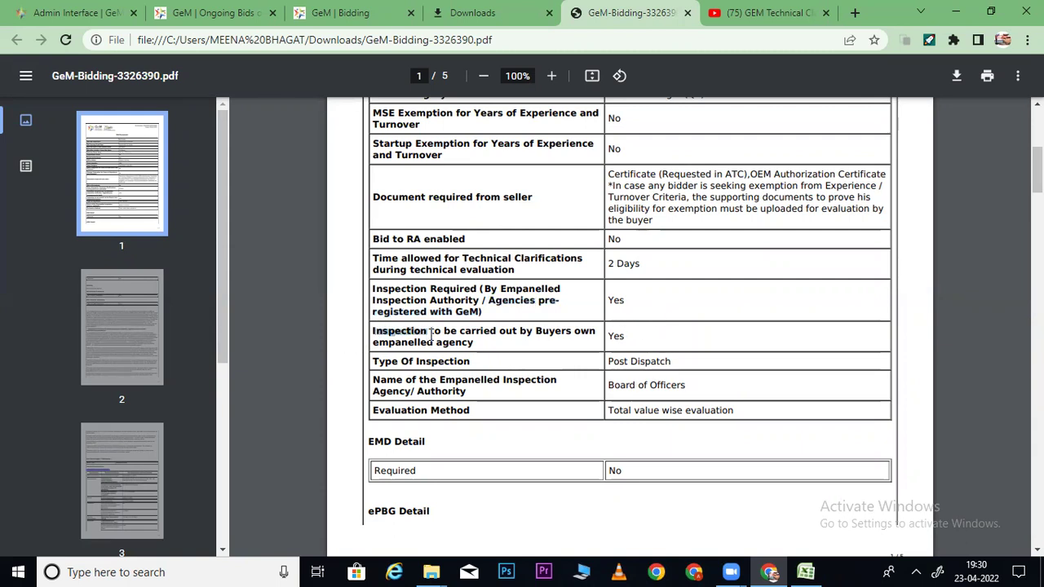
pyautogui.click(469, 343)
pyautogui.tripleClick(460, 346)
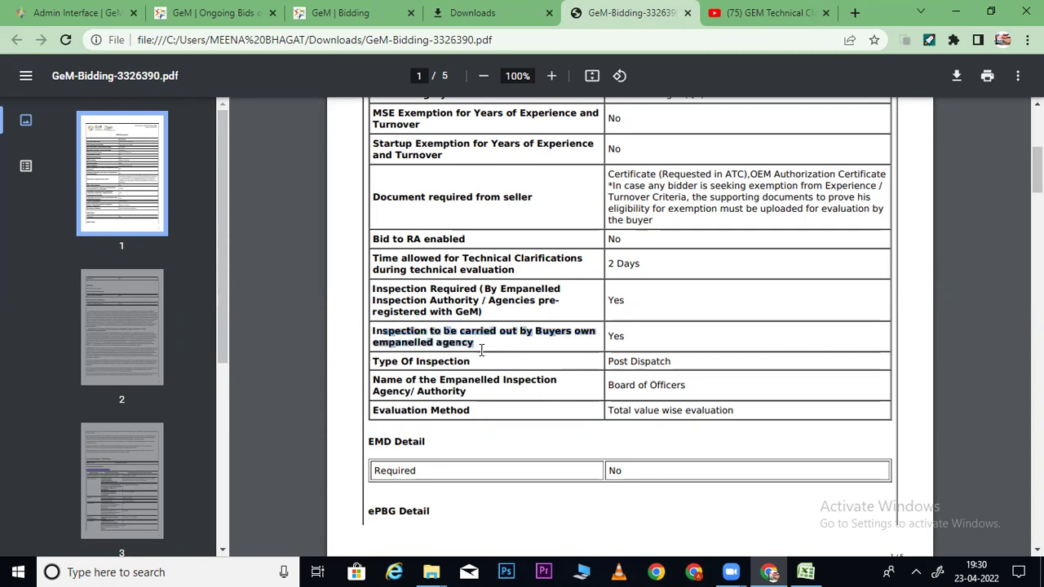
pyautogui.click(512, 348)
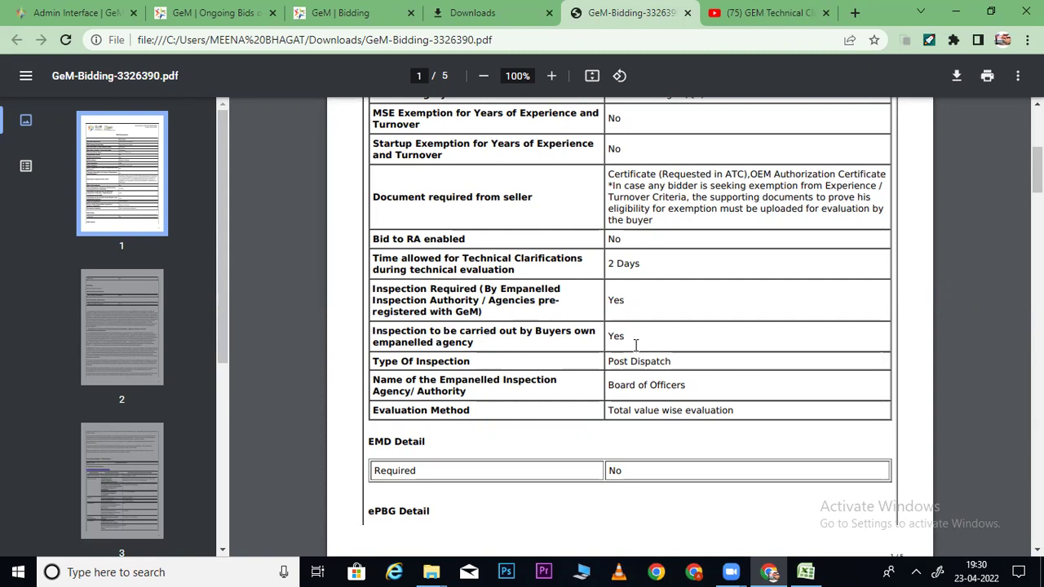
# Highlight the Type Of Inspection label and its value "Post Dispatch" in the bid details
pyautogui.scroll(-1, 635, 345)
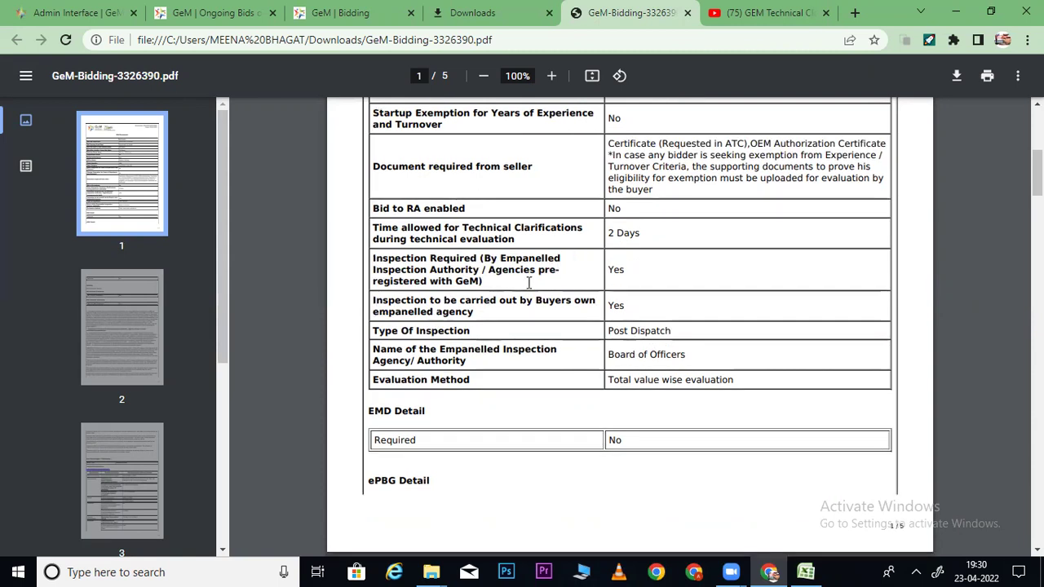
pyautogui.moveTo(380, 333); pyautogui.dragTo(473, 333)
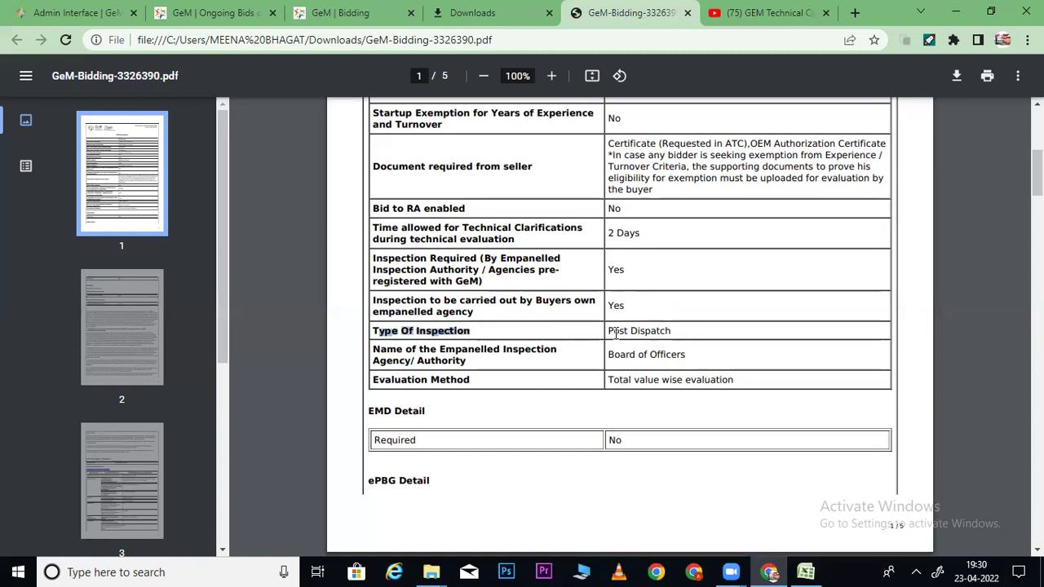
pyautogui.moveTo(606, 331); pyautogui.dragTo(669, 330)
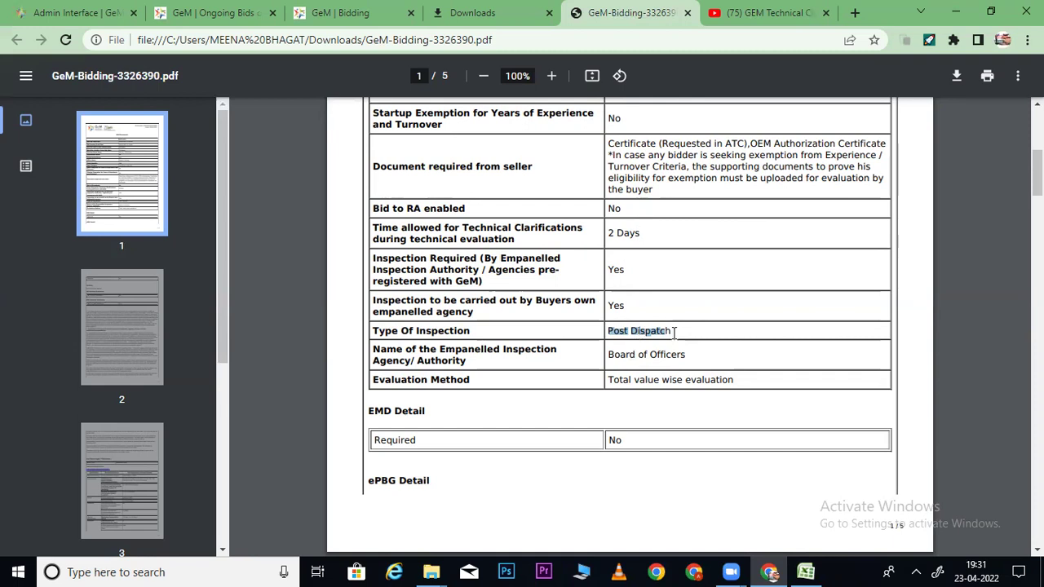
pyautogui.moveTo(677, 334); pyautogui.dragTo(609, 330)
pyautogui.click(690, 345)
pyautogui.moveTo(676, 333); pyautogui.dragTo(610, 330)
pyautogui.click(633, 349)
# Highlight the "Post Dispatch" inspection type value several more times, and clear the selection
pyautogui.scroll(-1, 633, 348)
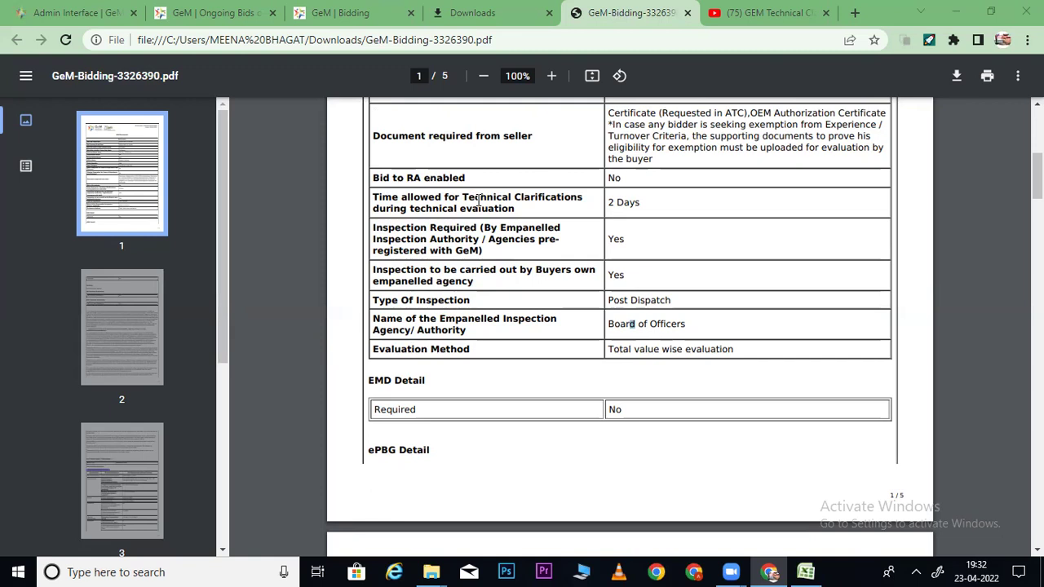
pyautogui.moveTo(608, 299); pyautogui.dragTo(675, 300)
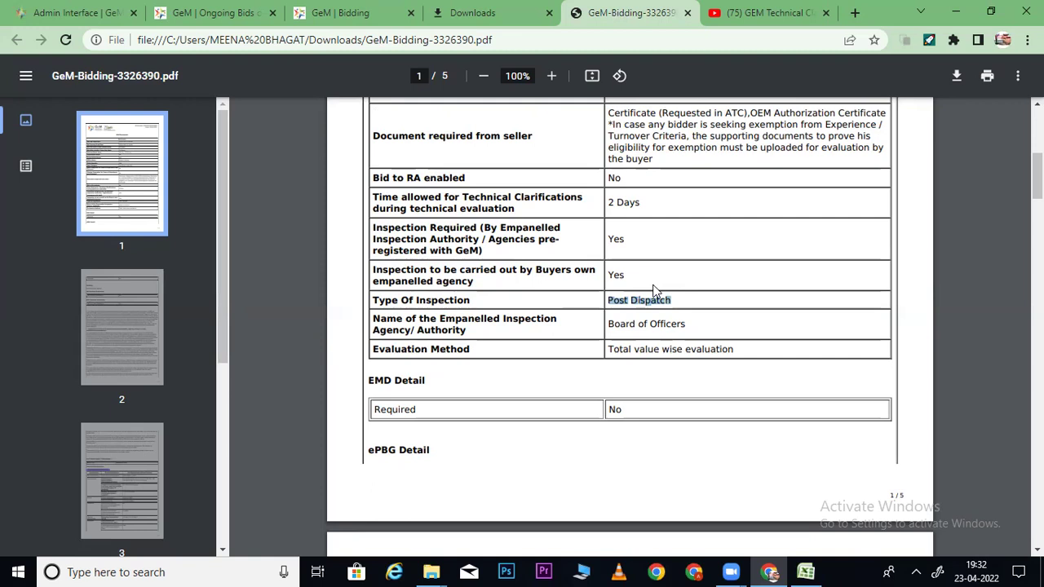
pyautogui.click(696, 338)
pyautogui.moveTo(608, 299); pyautogui.dragTo(670, 299)
pyautogui.moveTo(672, 303); pyautogui.dragTo(607, 302)
pyautogui.click(573, 331)
# Highlight the label and value of the empanelled inspection agency name, and the Evaluation Method value "Total value wise evaluation"
pyautogui.moveTo(400, 324); pyautogui.dragTo(471, 334)
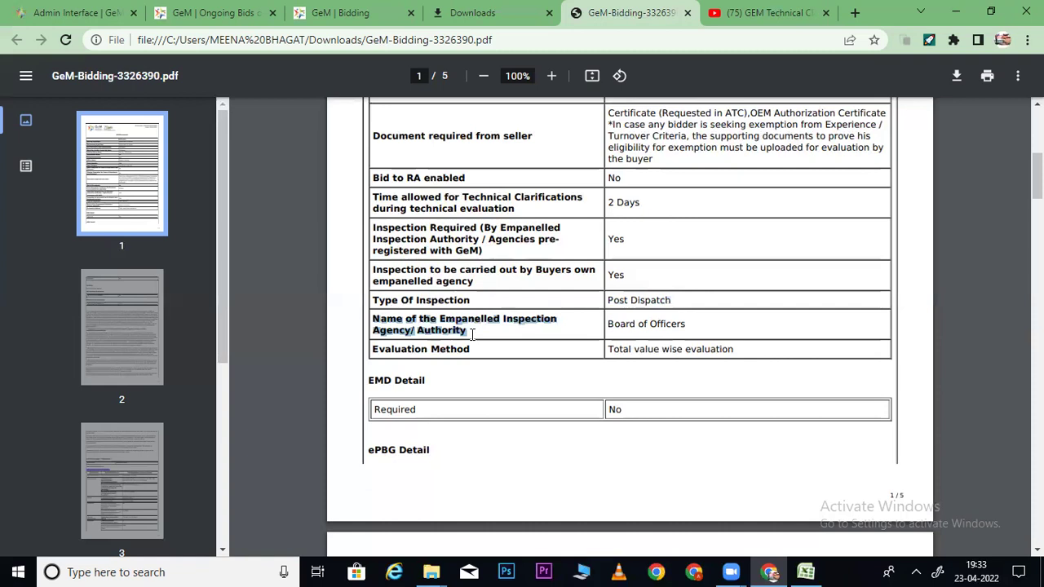
pyautogui.click(472, 334)
pyautogui.moveTo(614, 324); pyautogui.dragTo(676, 322)
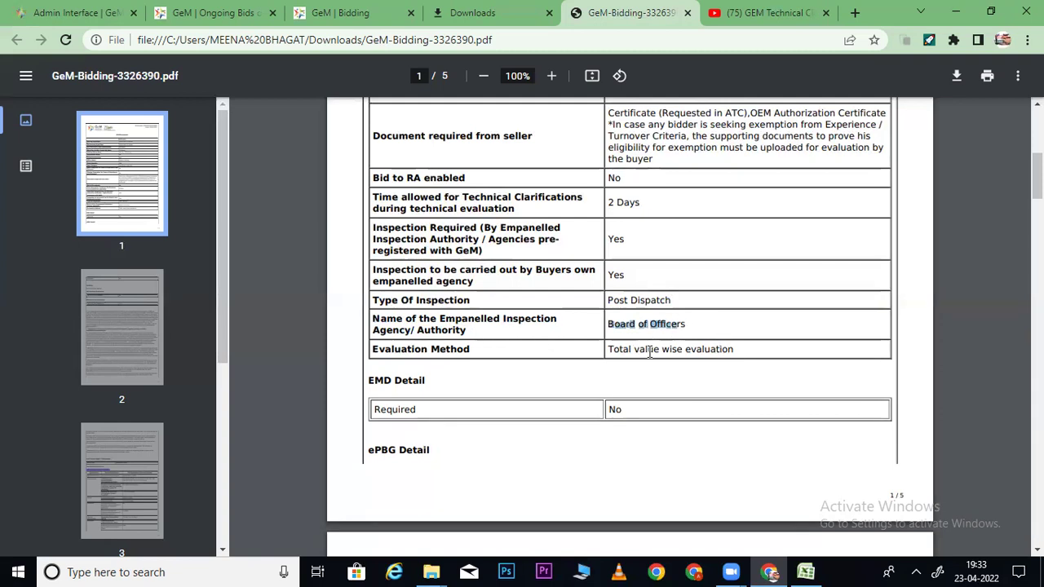
pyautogui.moveTo(609, 349); pyautogui.dragTo(737, 351)
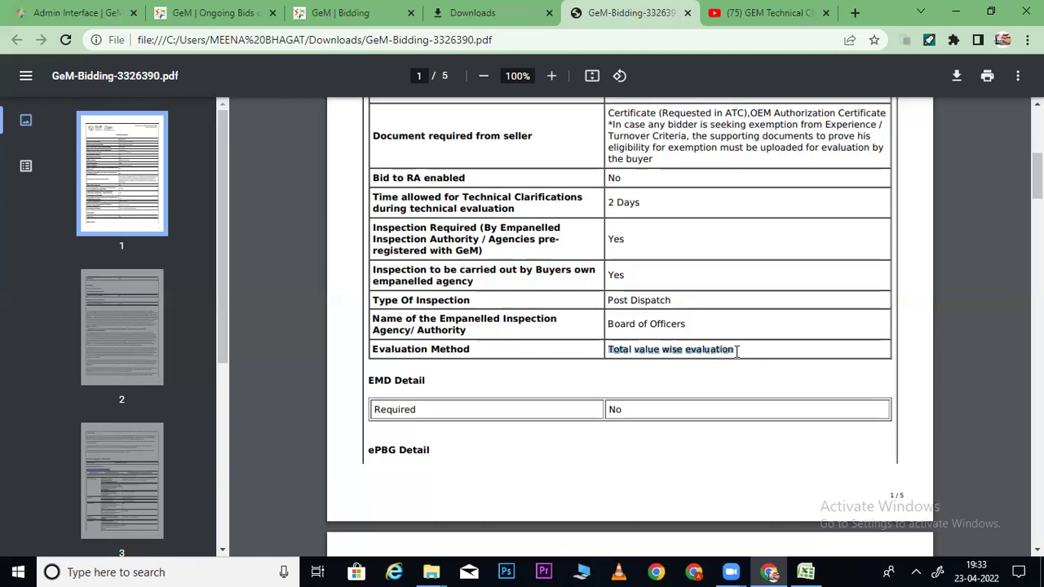
pyautogui.click(653, 393)
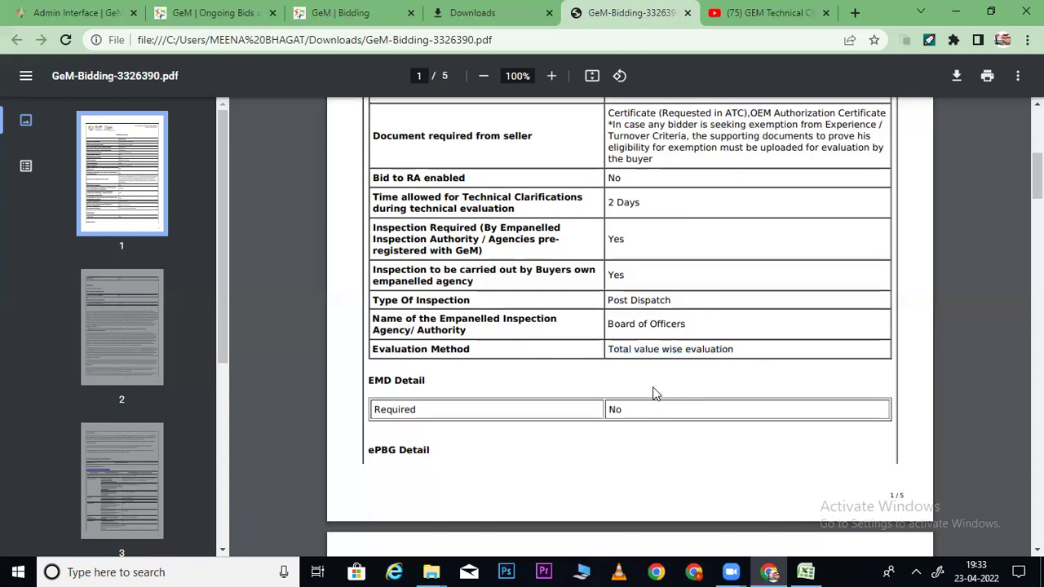
# Look over the bid details on the first page, from the bid dates and item category to the EMD and ePBG sections
pyautogui.scroll(-2, 653, 393)
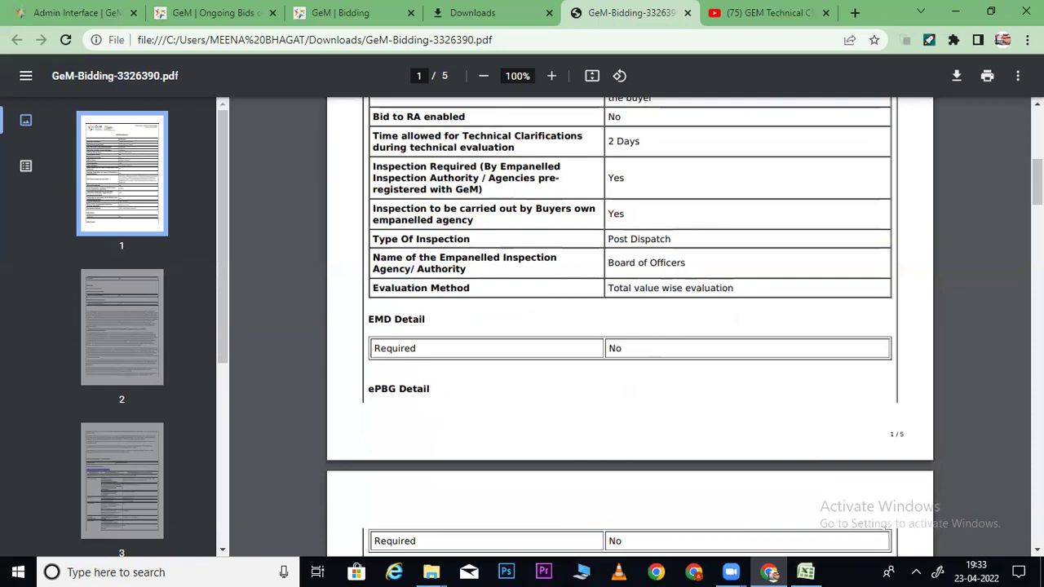
pyautogui.scroll(5, 630, 326)
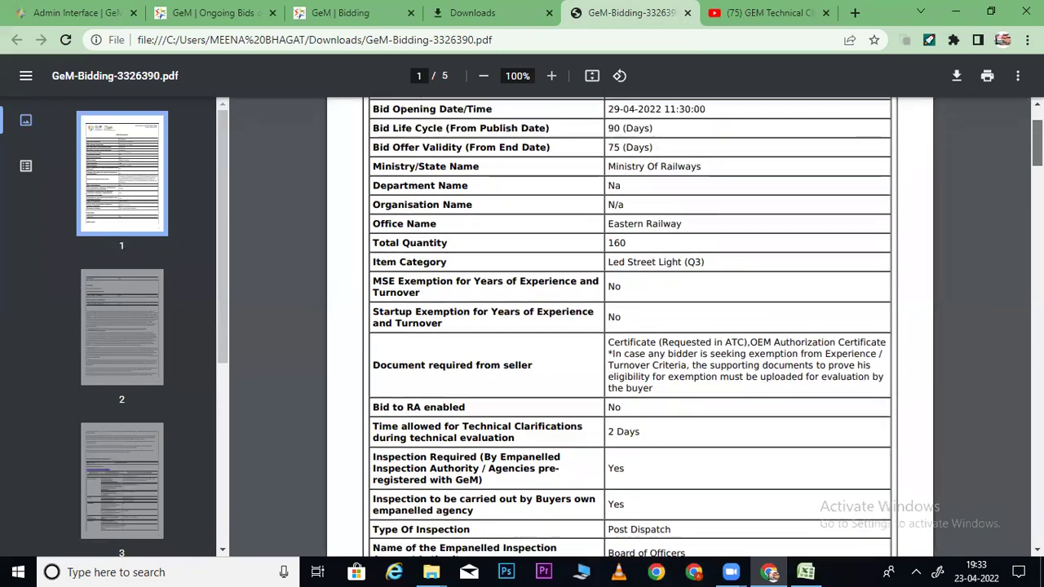
pyautogui.scroll(3, 630, 327)
pyautogui.scroll(-5, 630, 326)
pyautogui.scroll(-1, 632, 322)
pyautogui.scroll(2, 632, 322)
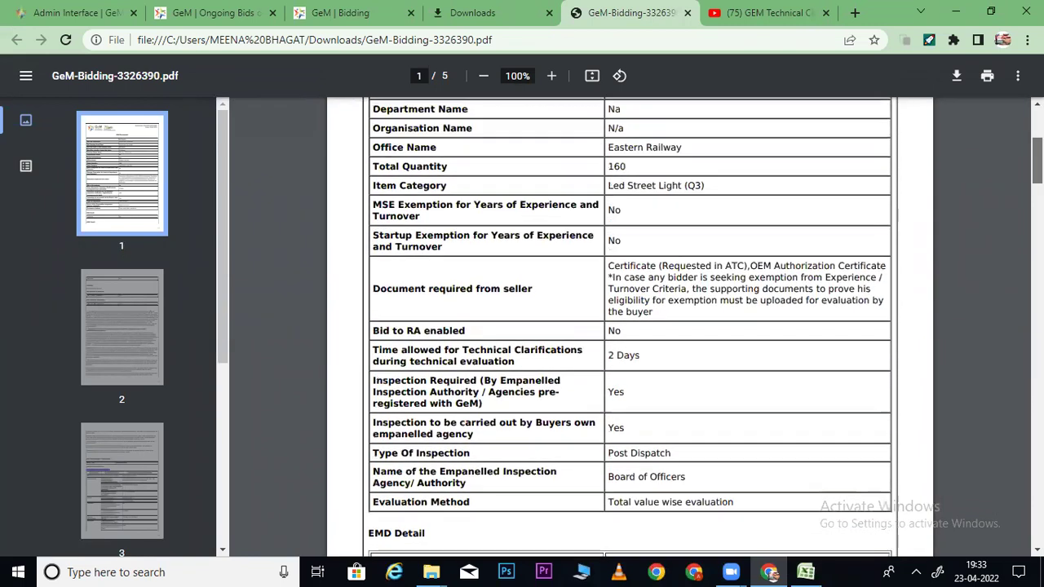
pyautogui.scroll(1, 630, 326)
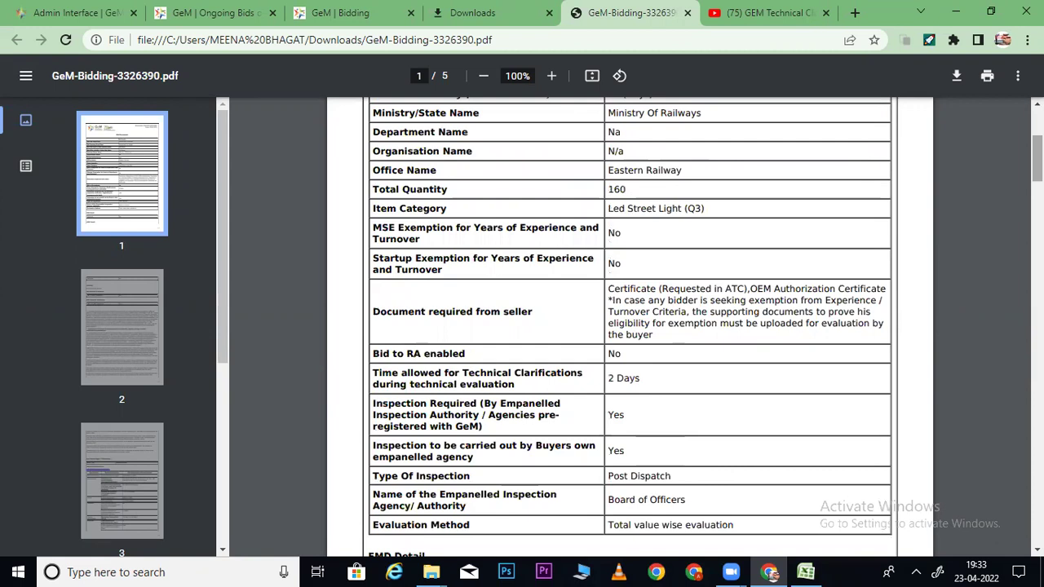
pyautogui.scroll(-1, 612, 457)
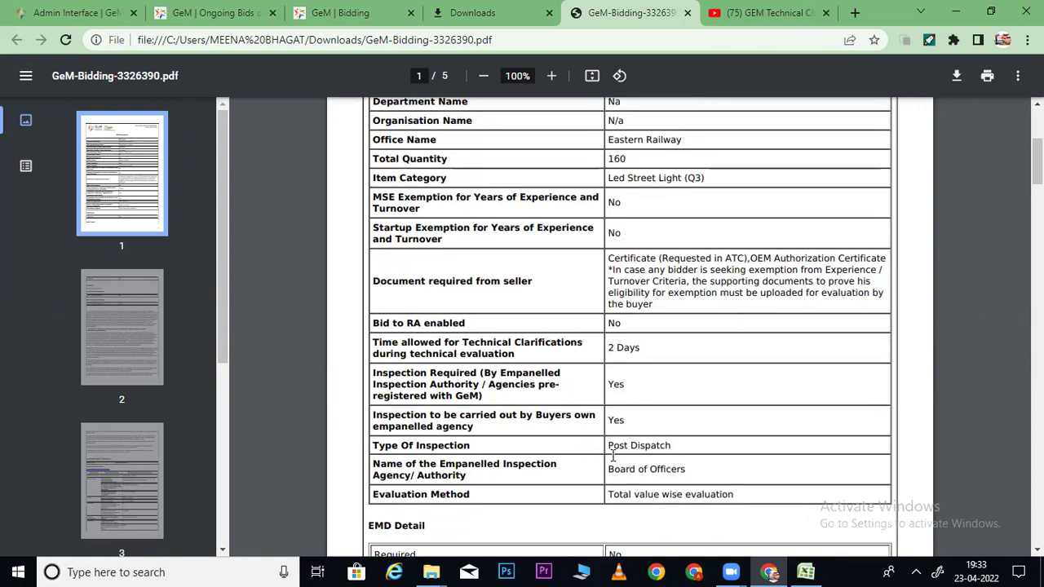
# Highlight "Post Dispatch" in the Type Of Inspection row twice, clearing the selection each time
pyautogui.moveTo(607, 445); pyautogui.dragTo(671, 445)
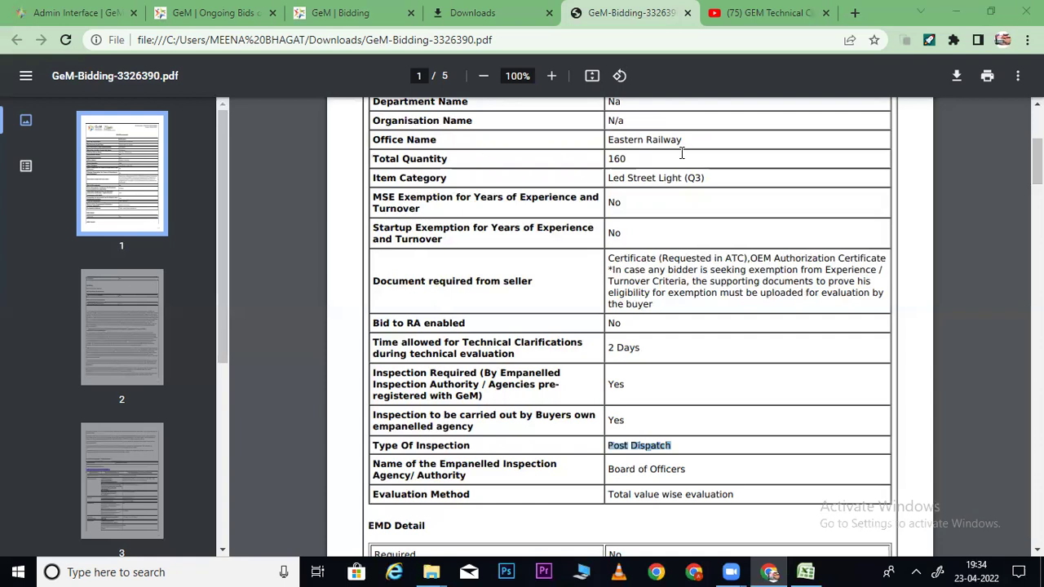
pyautogui.click(653, 442)
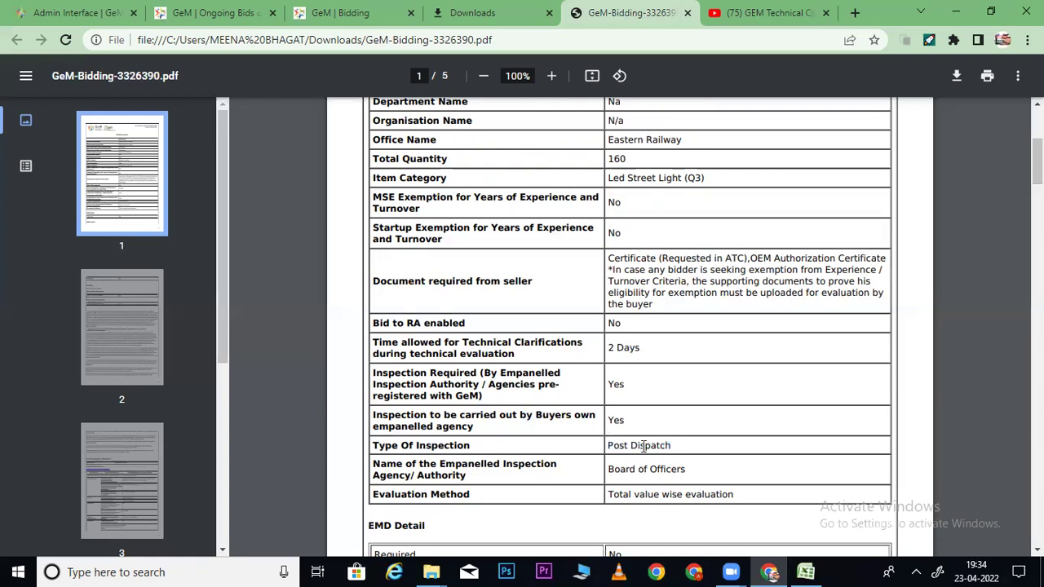
pyautogui.moveTo(609, 445); pyautogui.dragTo(674, 444)
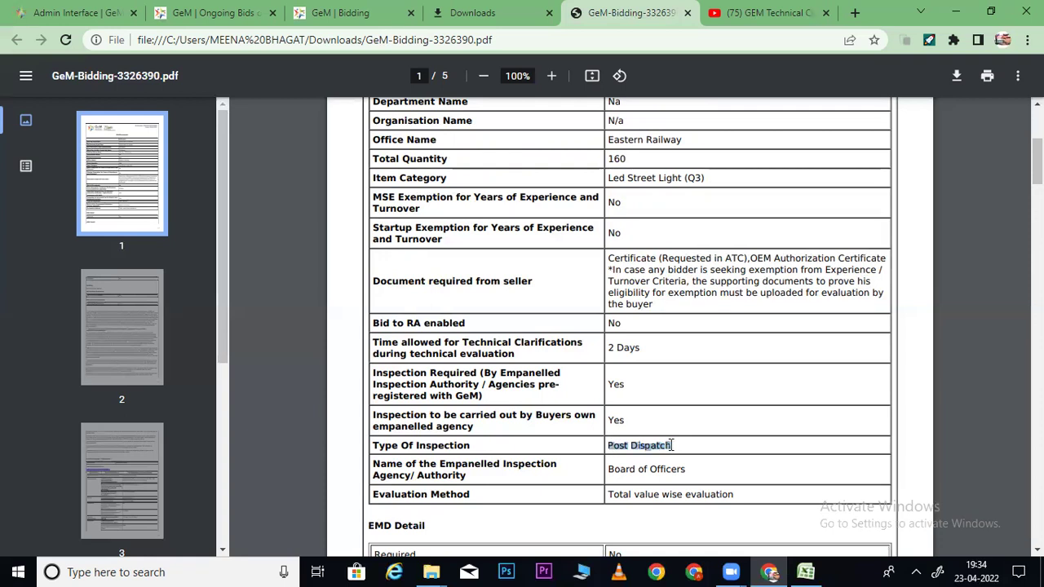
pyautogui.click(694, 442)
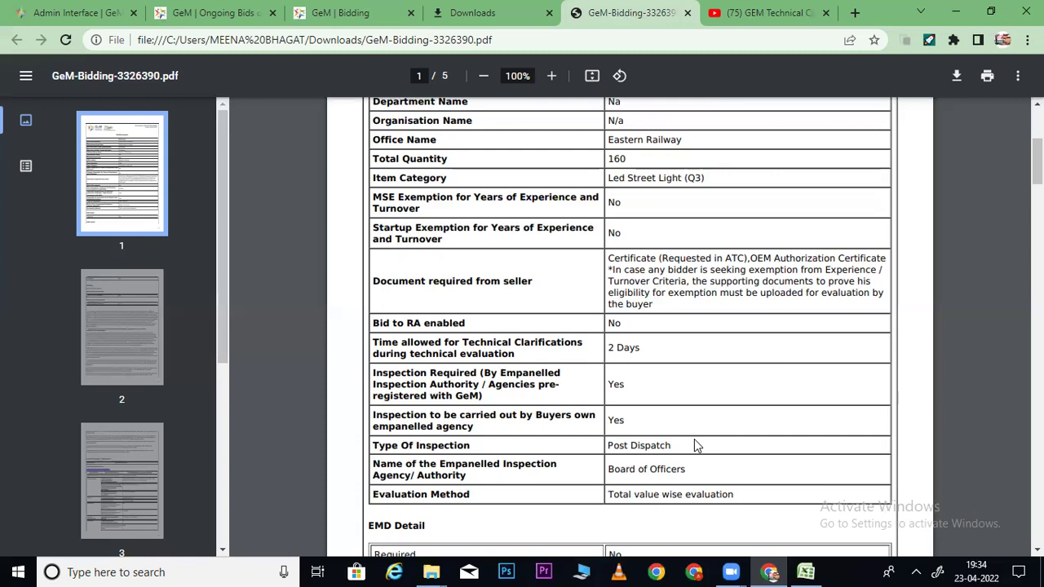
# Check the inspection rows above the EMD detail, and select the "Post Dispatch" value once more before deselecting it
pyautogui.scroll(-2, 693, 451)
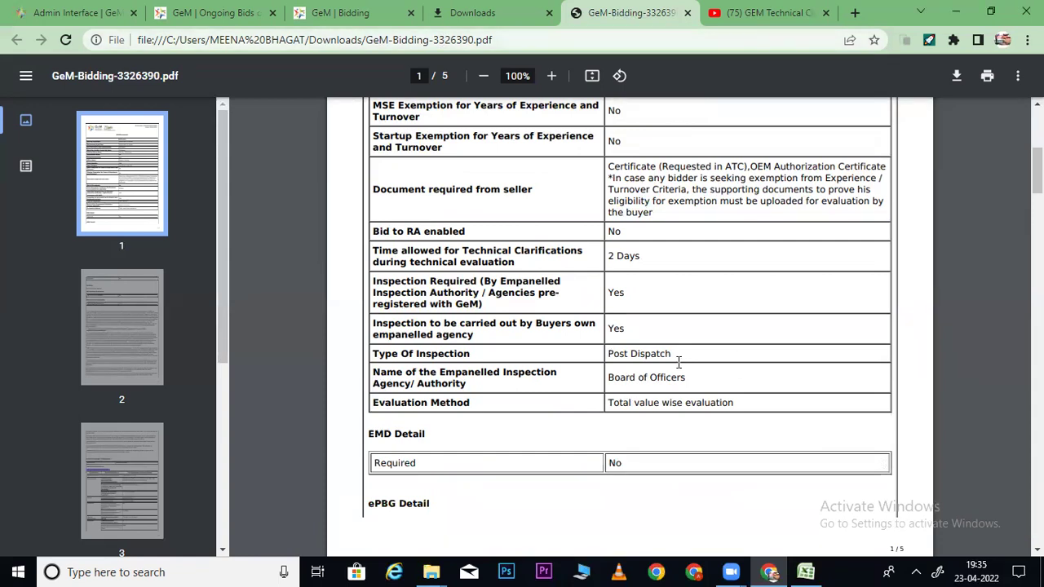
pyautogui.scroll(1, 678, 362)
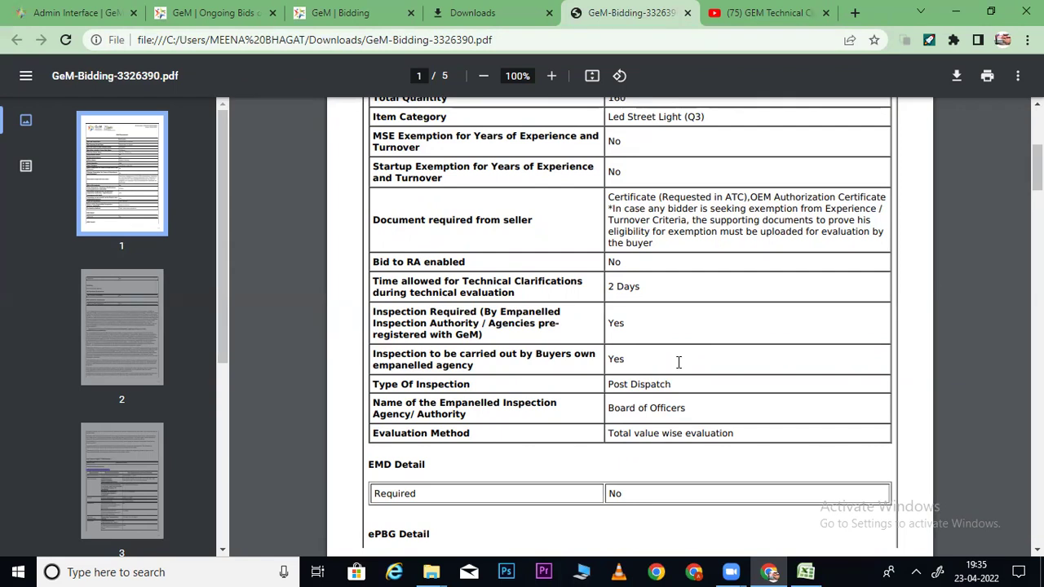
pyautogui.moveTo(608, 384); pyautogui.dragTo(669, 384)
pyautogui.moveTo(680, 383); pyautogui.dragTo(606, 377)
pyautogui.click(653, 369)
pyautogui.scroll(-1, 653, 369)
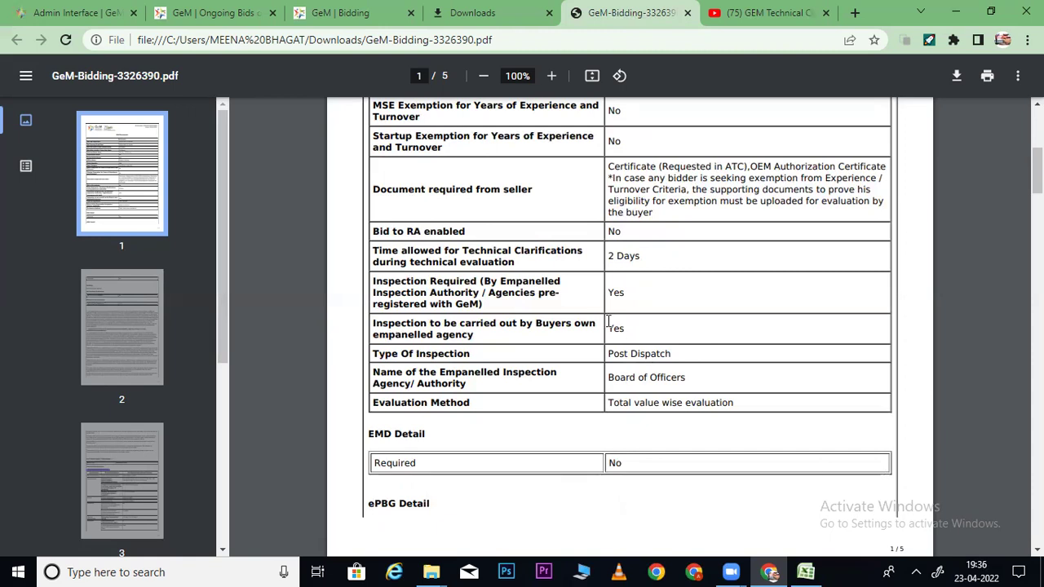
# Highlight "Agencies pre-registered with GeM" in the Inspection Required row and close the YouTube page
pyautogui.moveTo(488, 292)
pyautogui.mouseDown()
pyautogui.moveTo(515, 297)
pyautogui.moveTo(476, 300)
pyautogui.mouseUp()
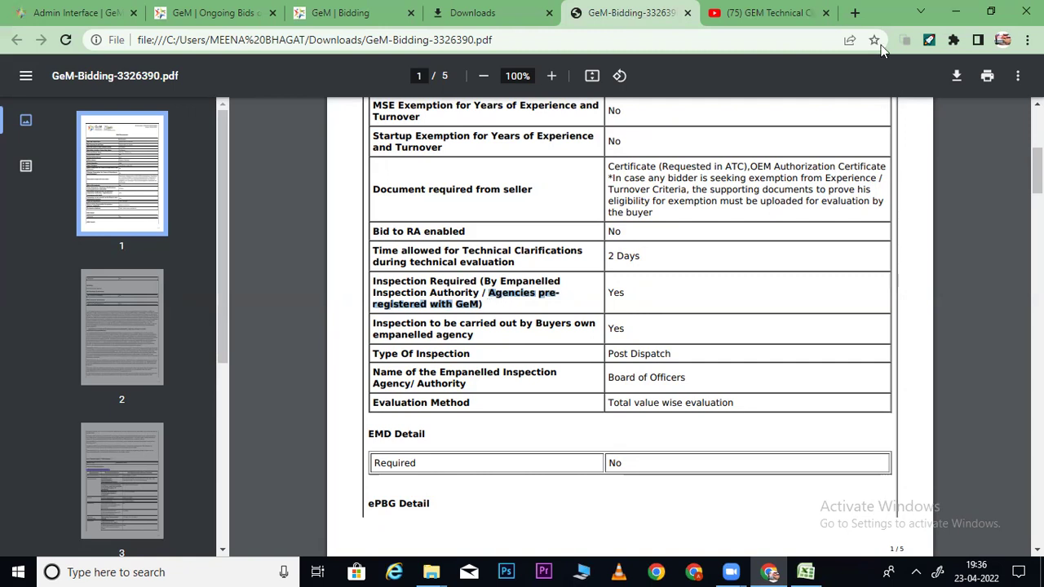
pyautogui.click(826, 12)
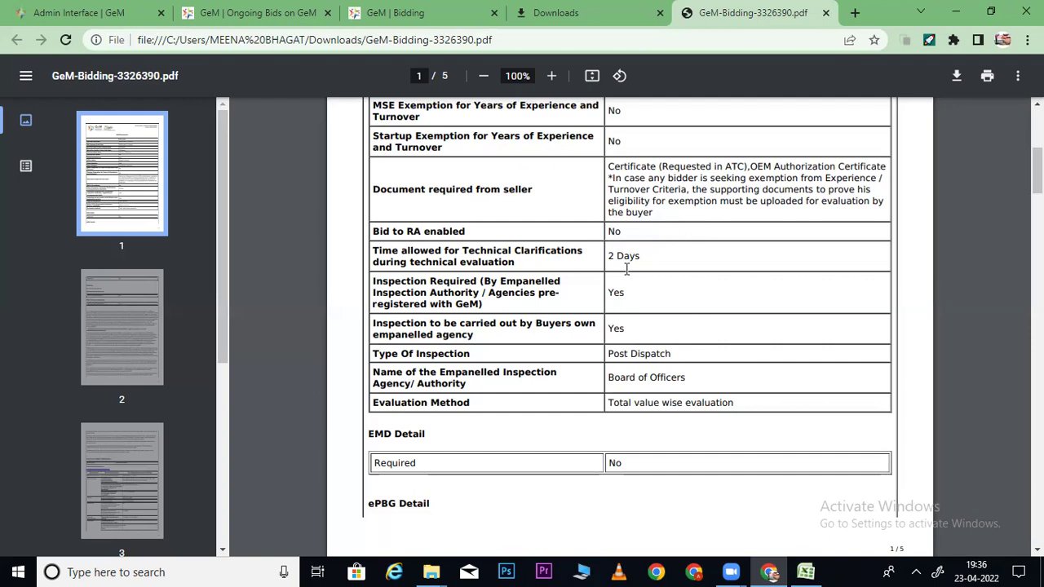
# Highlight the inspection rows from Inspection Required through Type Of Inspection, and "Post Dispatch" on its own, clearing each selection
pyautogui.moveTo(372, 279); pyautogui.dragTo(671, 359)
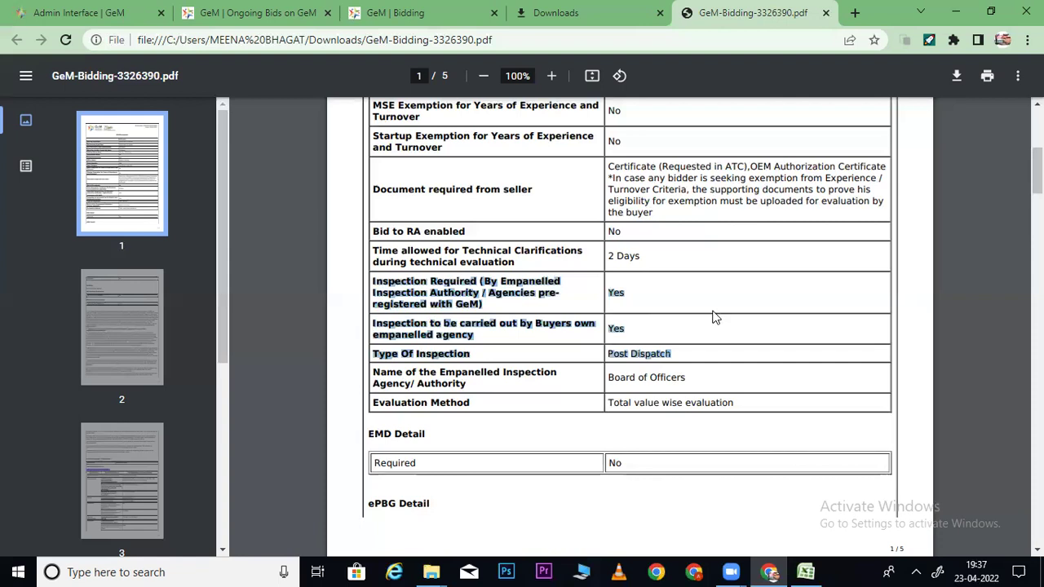
pyautogui.click(684, 324)
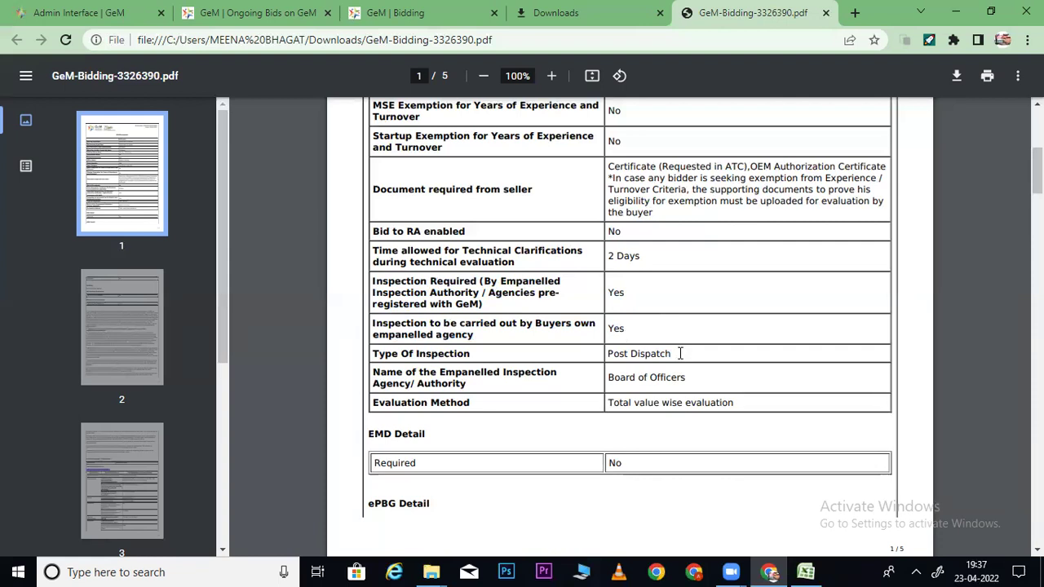
pyautogui.moveTo(678, 354); pyautogui.dragTo(605, 354)
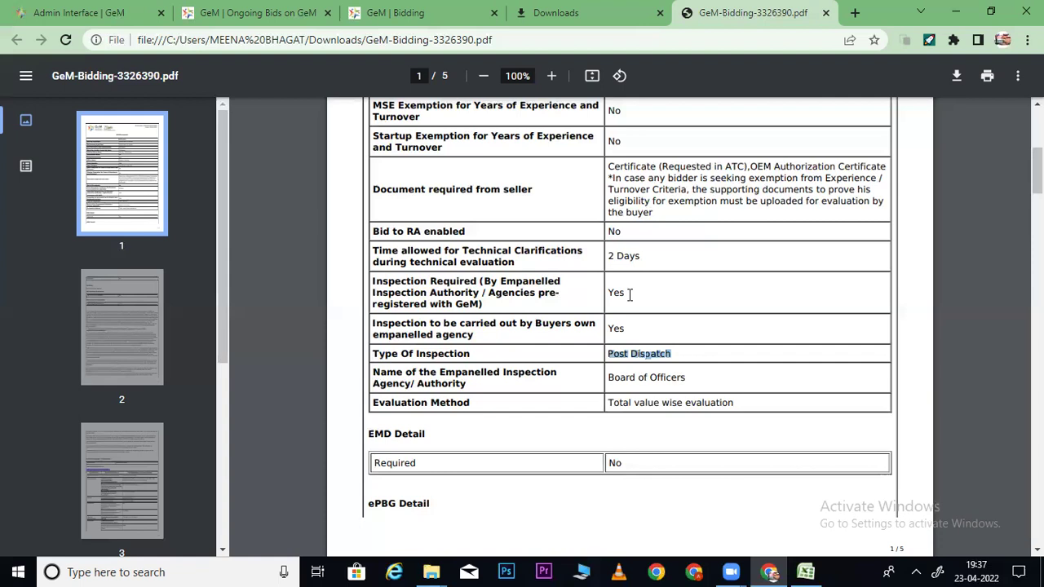
pyautogui.click(644, 320)
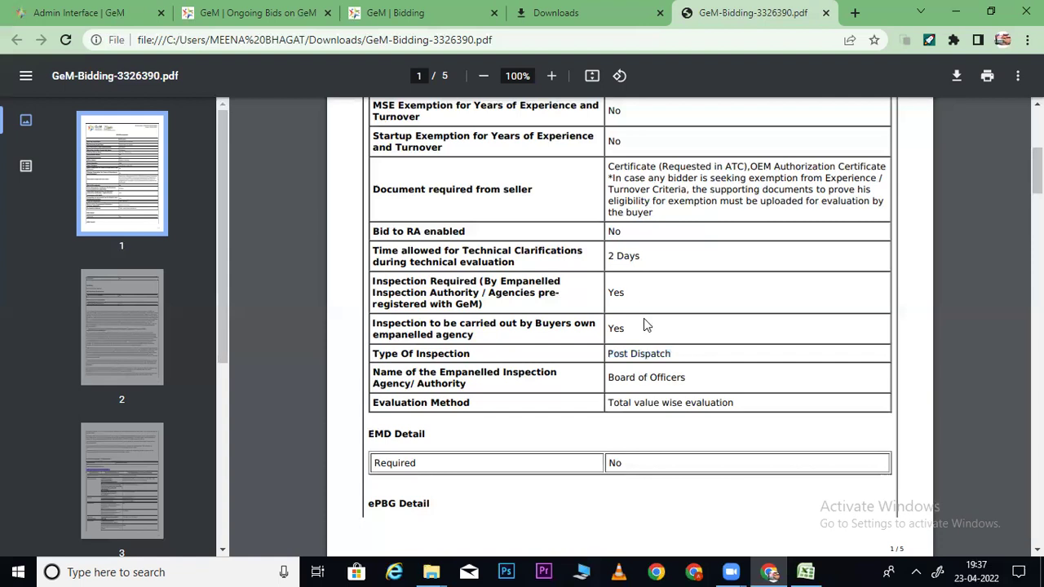
# Highlight the exemption upload wording in the Document required from seller row, and clear the selection
pyautogui.scroll(-2, 644, 322)
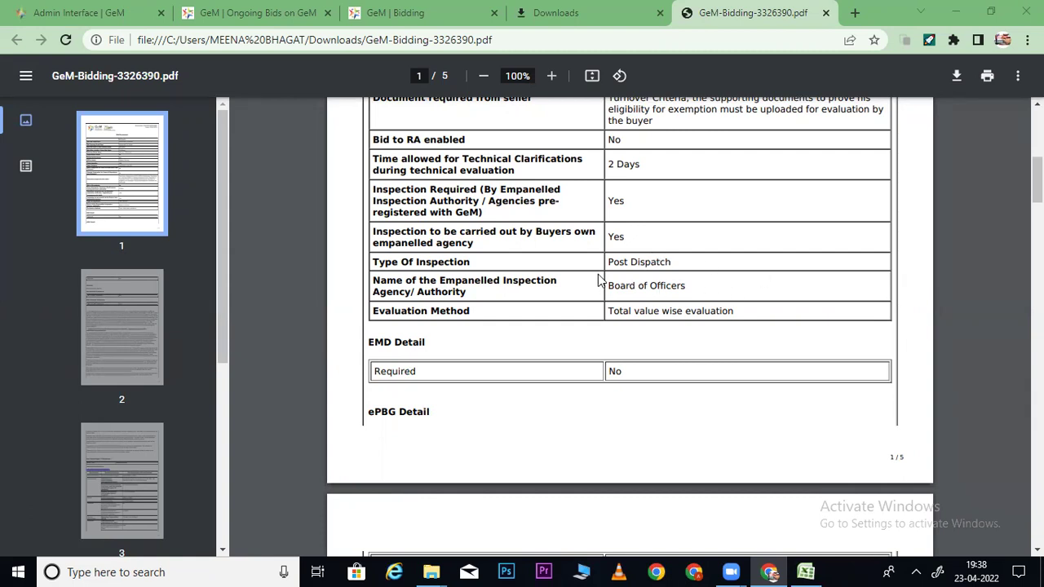
pyautogui.moveTo(615, 121); pyautogui.dragTo(674, 122)
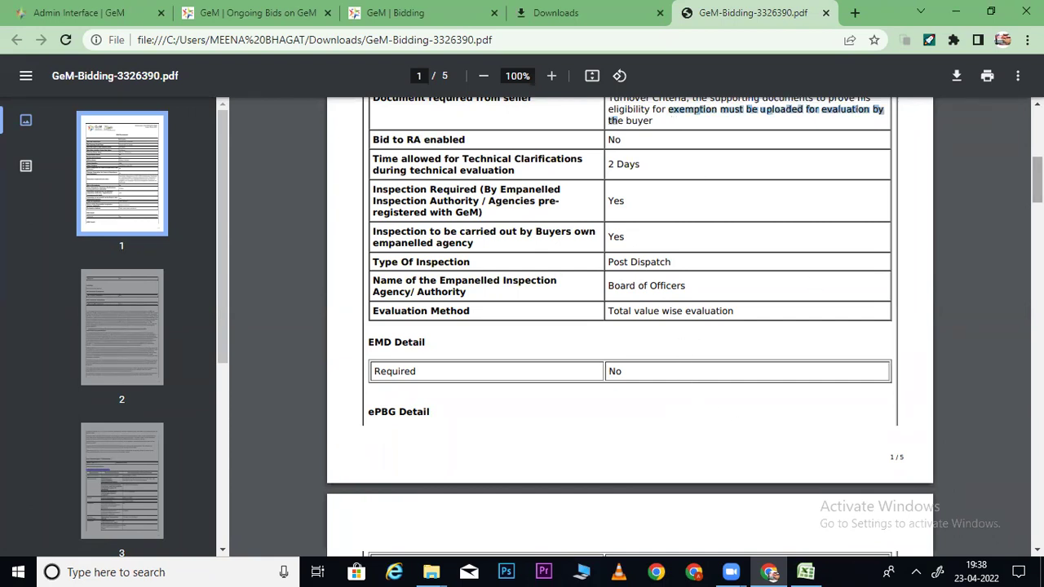
pyautogui.scroll(2, 726, 220)
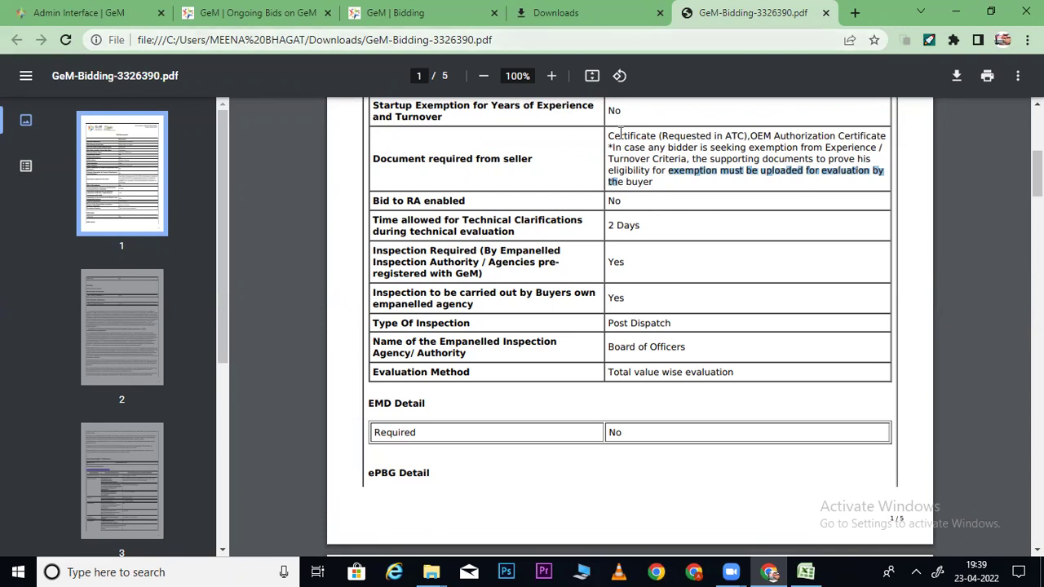
pyautogui.click(688, 218)
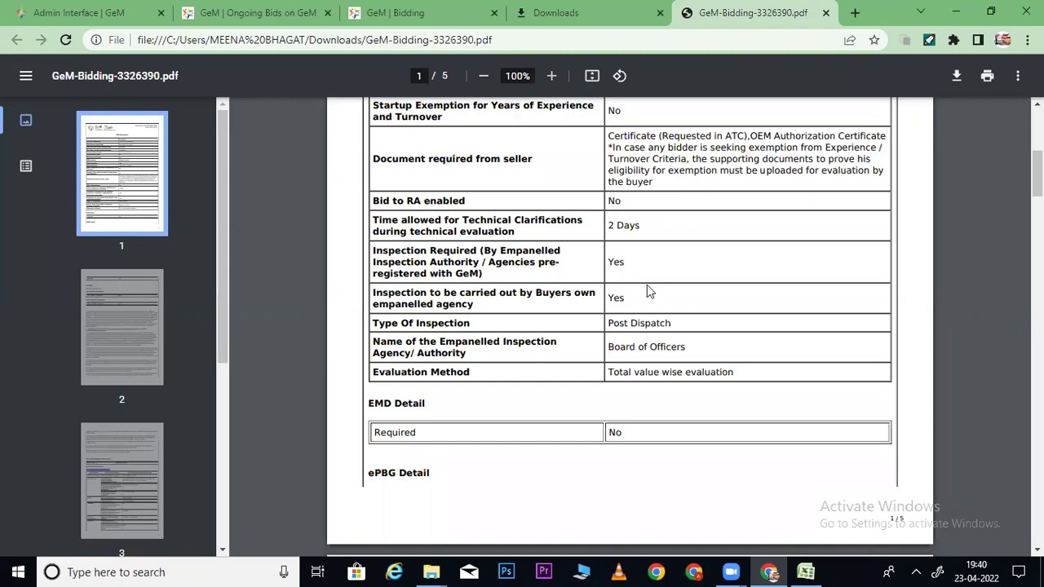
# Highlight the Required value under EMD Detail and the EMD Detail heading
pyautogui.scroll(-1, 636, 376)
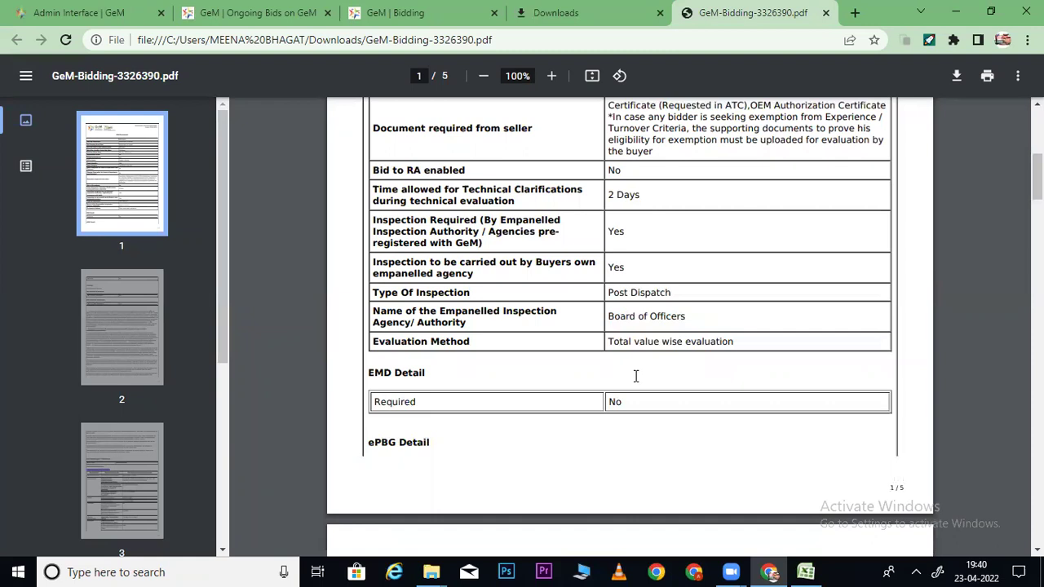
pyautogui.scroll(-5, 635, 376)
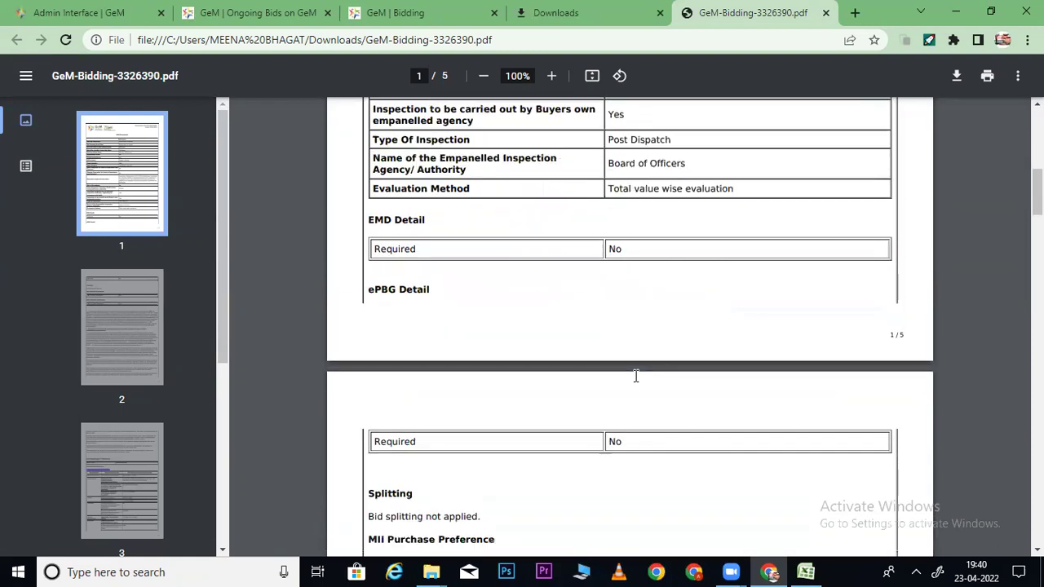
pyautogui.moveTo(629, 249); pyautogui.dragTo(599, 247)
pyautogui.moveTo(365, 220); pyautogui.dragTo(457, 232)
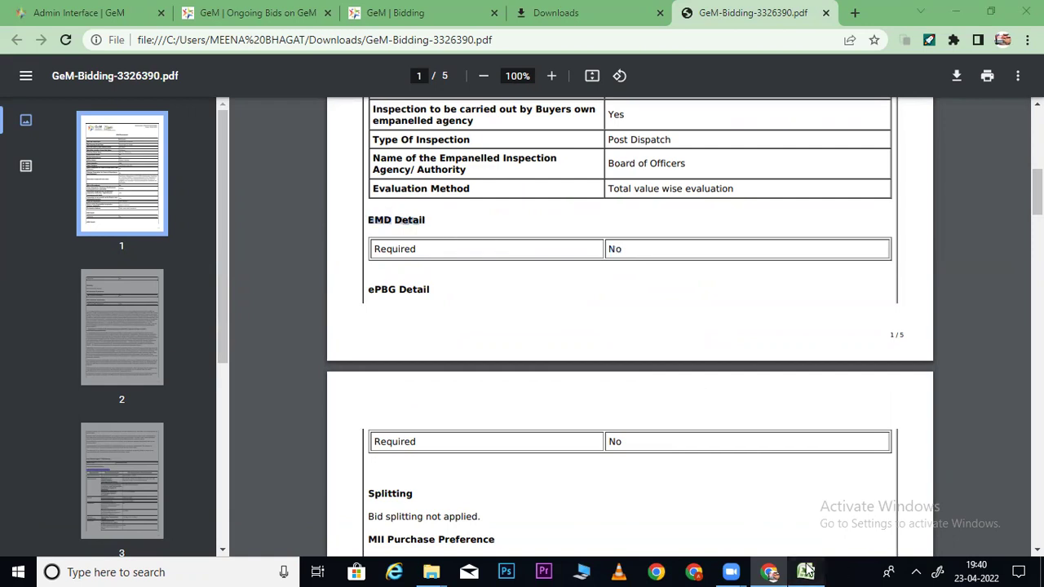
# Switch to the Excel workbook and enter "0.5 to 5%" in cell M19 beside the "2 Days" note
pyautogui.click(806, 572)
pyautogui.click(763, 425)
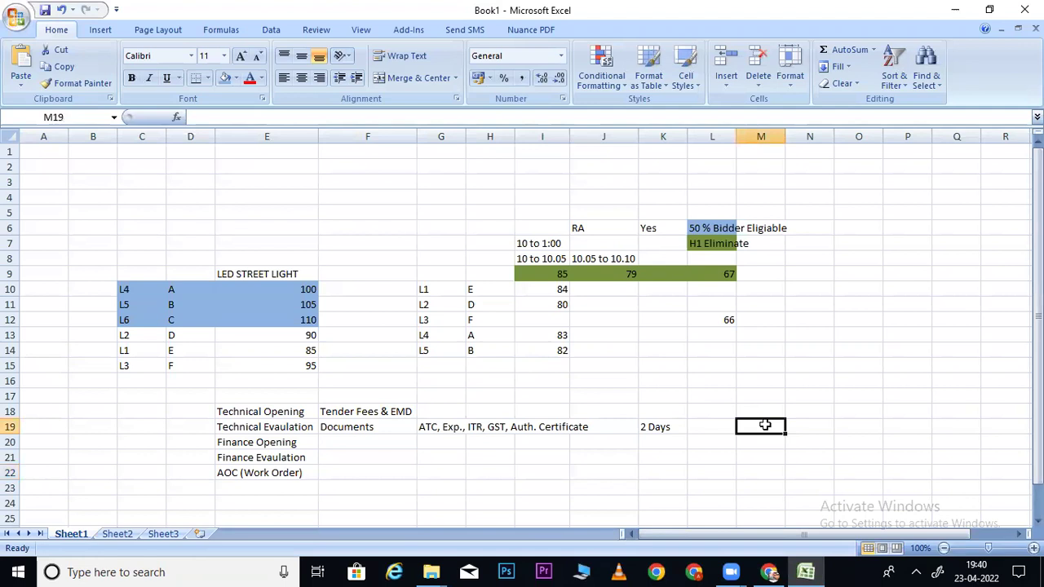
pyautogui.write('0.5')
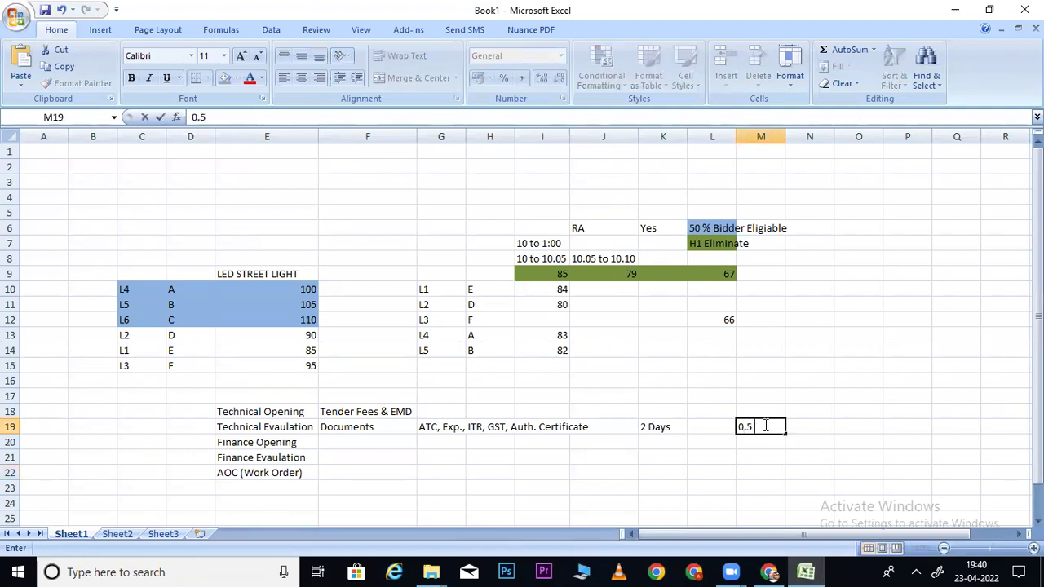
pyautogui.write(' to 5%')
pyautogui.press('Return')
pyautogui.click(764, 426)
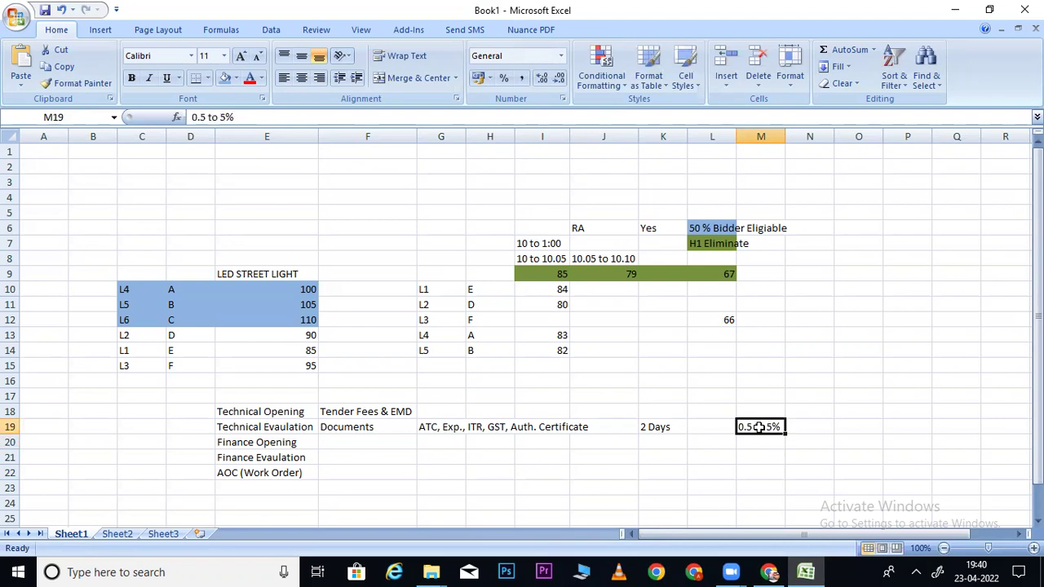
# Return to the bid PDF in Chrome, highlight the EMD Required value "No", and look over the surrounding inspection and ePBG rows
pyautogui.click(778, 571)
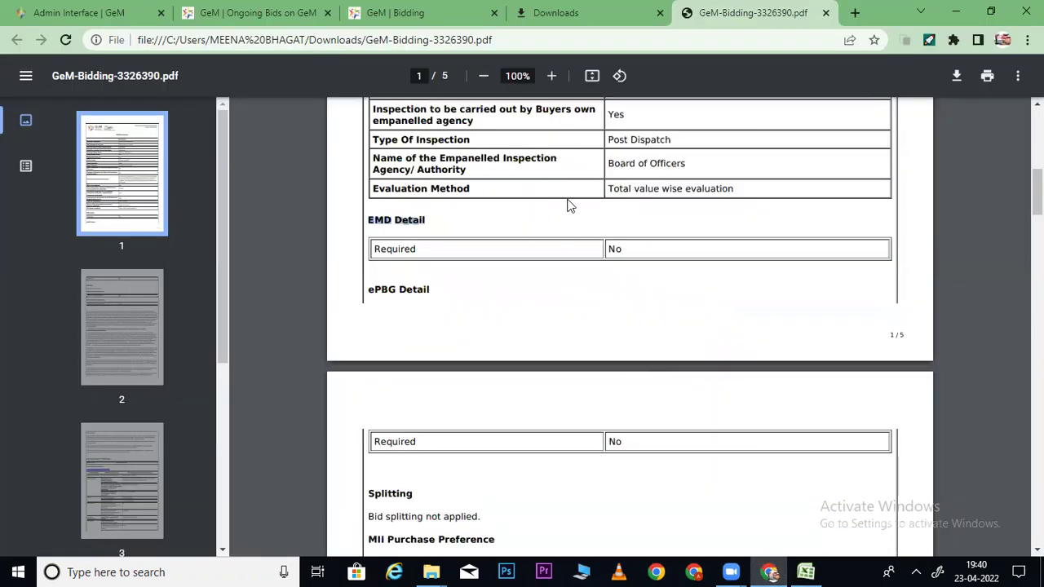
pyautogui.moveTo(622, 251); pyautogui.dragTo(601, 256)
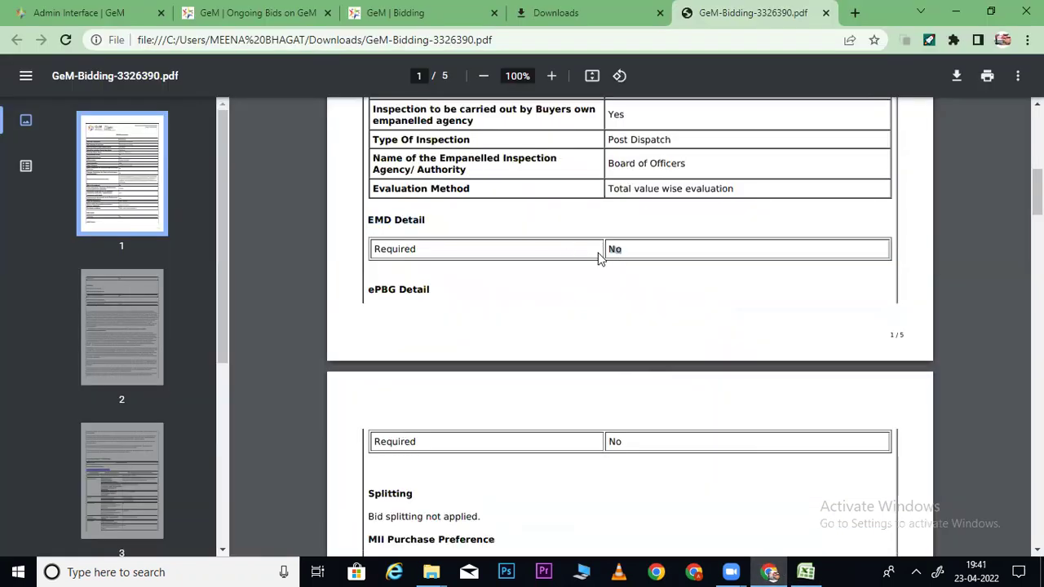
pyautogui.click(642, 275)
pyautogui.scroll(1, 1037, 188)
pyautogui.scroll(3, 1037, 188)
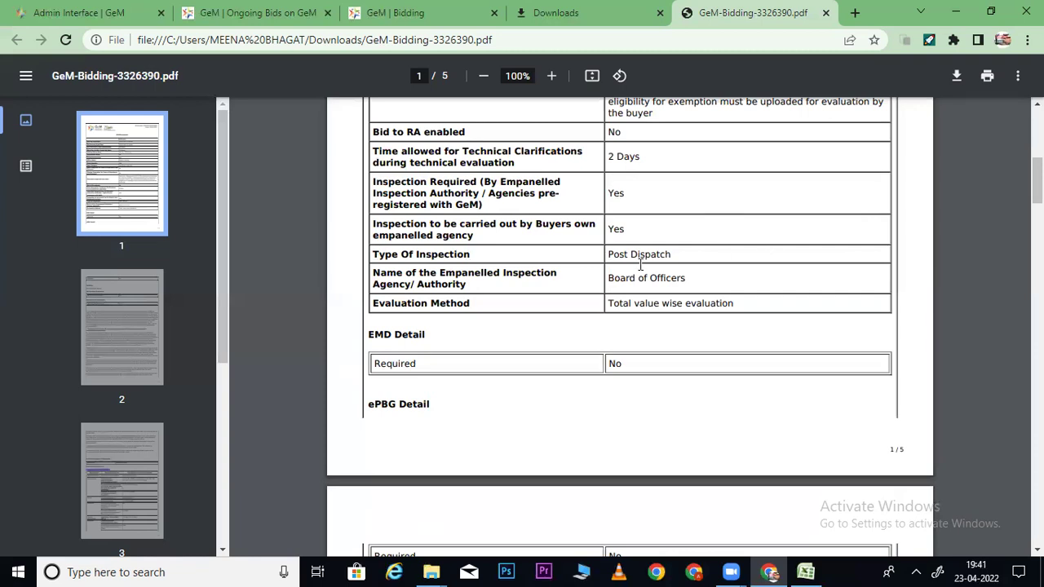
pyautogui.scroll(-4, 718, 273)
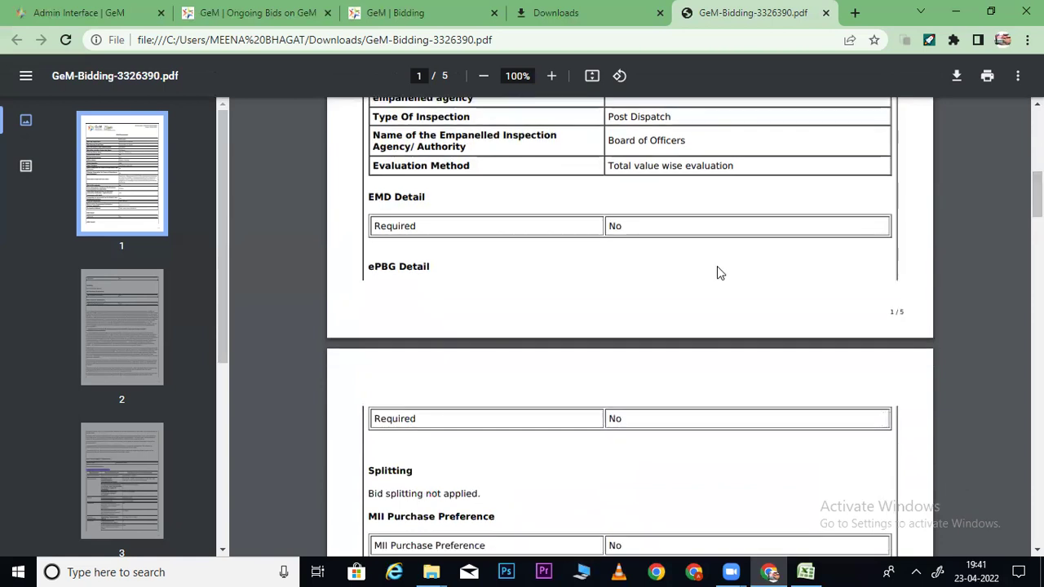
# Switch to the Excel workbook and enter "bg" in cell N19 and "dd" in cell O19
pyautogui.click(805, 571)
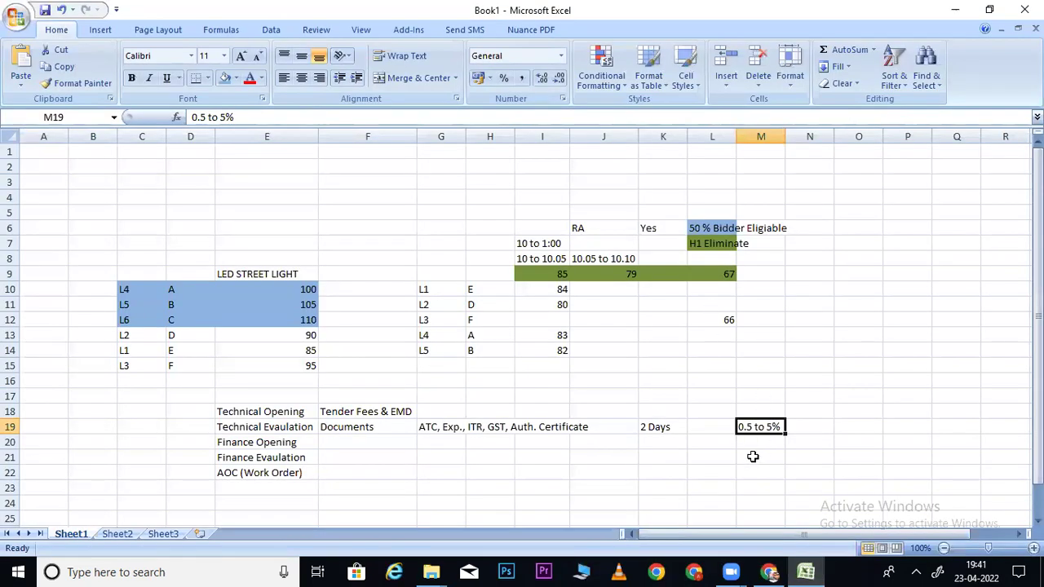
pyautogui.click(811, 428)
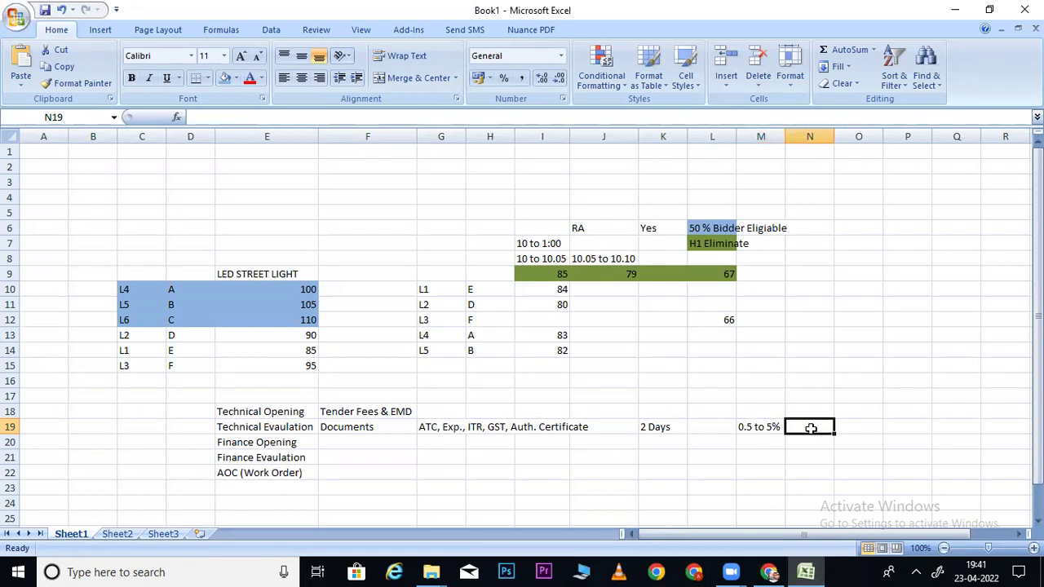
pyautogui.write('bg')
pyautogui.press('Tab')
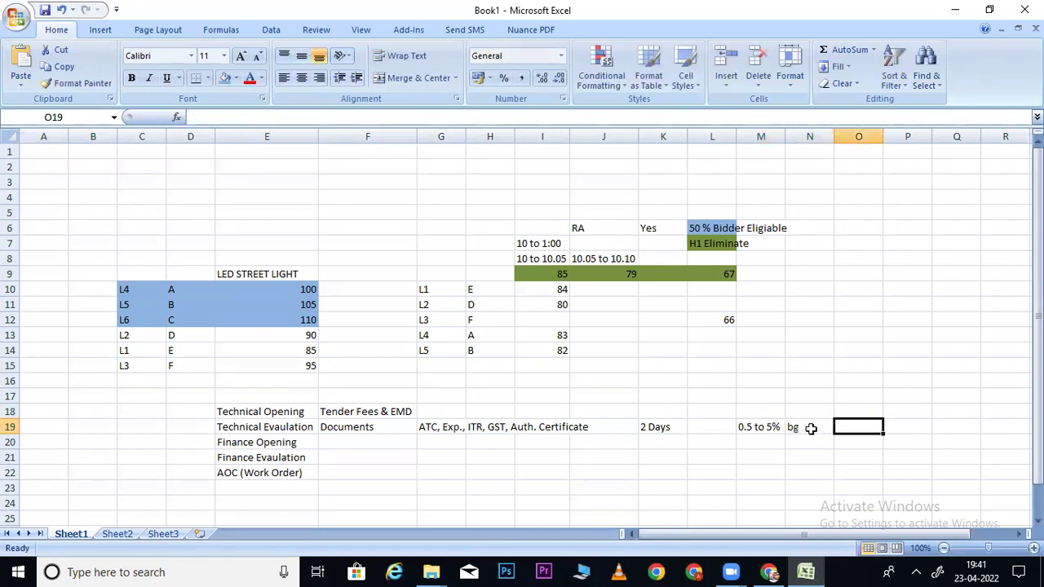
pyautogui.write('dd')
pyautogui.press('Return')
pyautogui.hotkey('ctrl', 'z')
# Select the "bg" and "dd" cells together and individually, finishing on the "bg" cell
pyautogui.moveTo(809, 426); pyautogui.dragTo(864, 427)
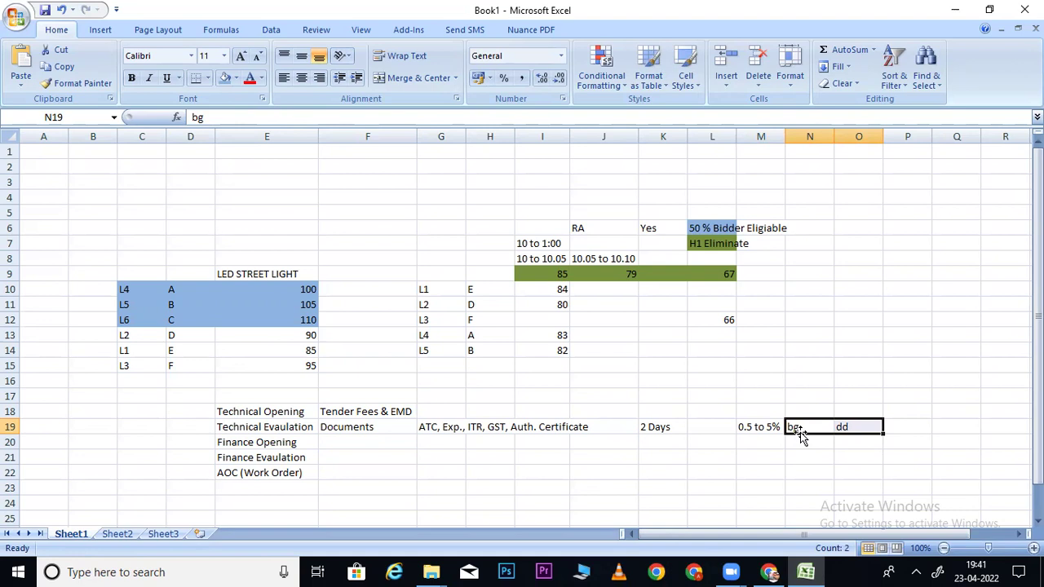
pyautogui.click(798, 432)
pyautogui.click(845, 428)
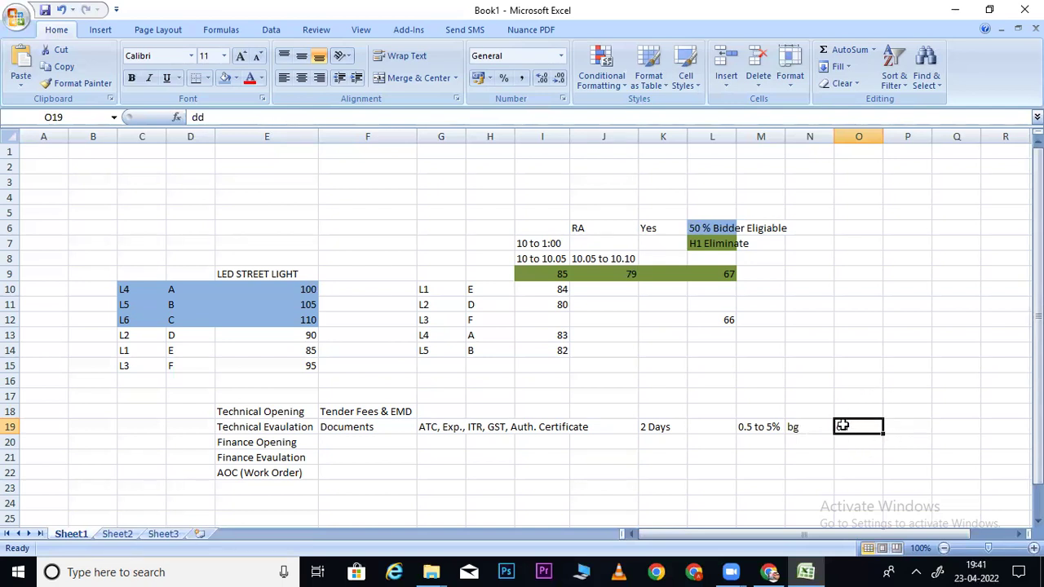
pyautogui.click(802, 425)
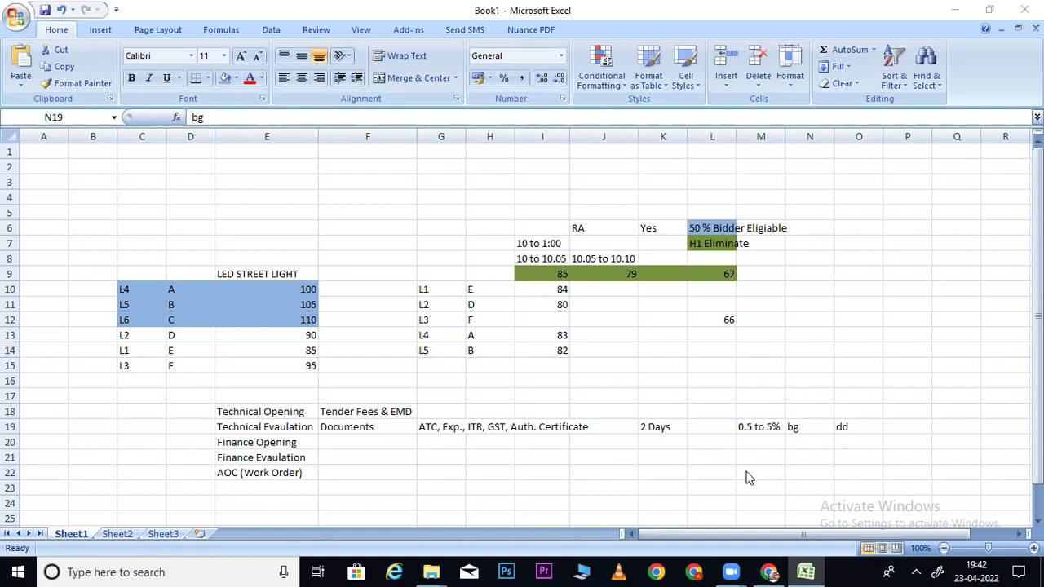
# Return to the bid PDF in Chrome and highlight the ePBG Detail and EMD Detail headings in turn, finishing on ePBG Detail
pyautogui.click(771, 571)
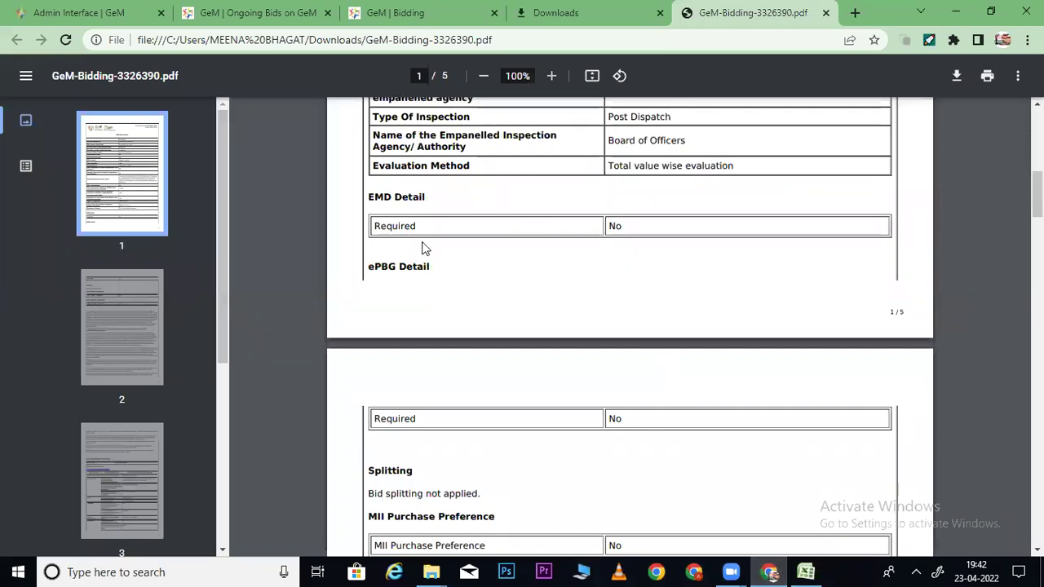
pyautogui.moveTo(369, 268); pyautogui.dragTo(435, 269)
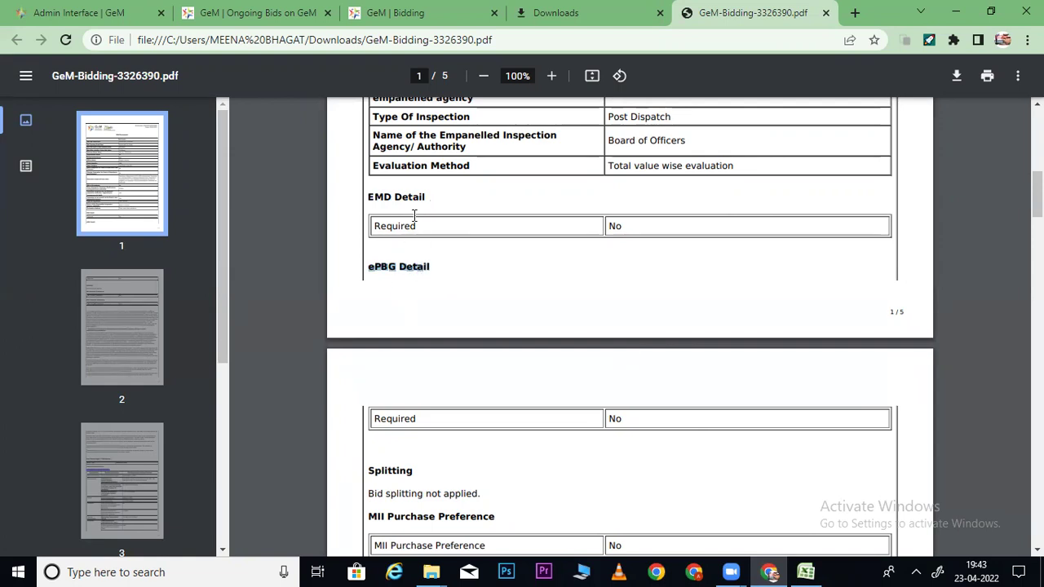
pyautogui.click(419, 280)
pyautogui.moveTo(431, 270); pyautogui.dragTo(365, 268)
pyautogui.moveTo(422, 198); pyautogui.dragTo(368, 197)
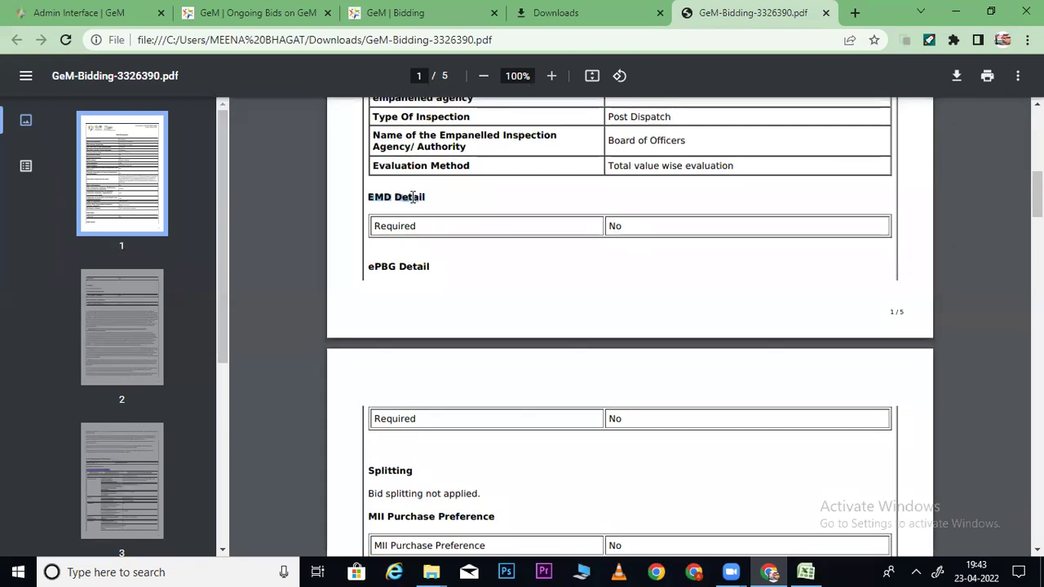
pyautogui.moveTo(371, 266); pyautogui.dragTo(429, 270)
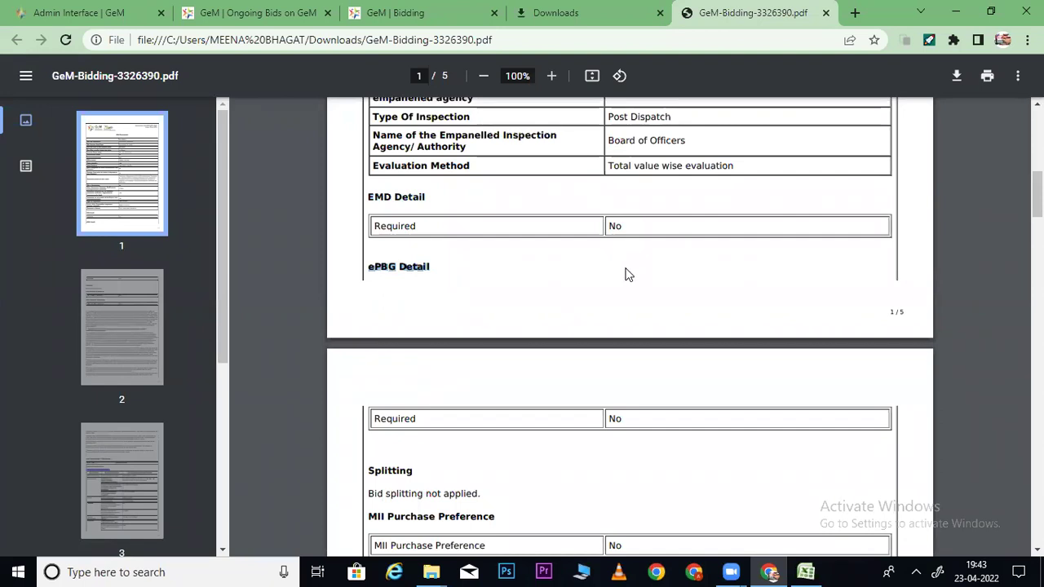
# Look at the notes in Excel, then switch back to the bid PDF and check the ePBG requirement and purchase preference sections
pyautogui.click(805, 571)
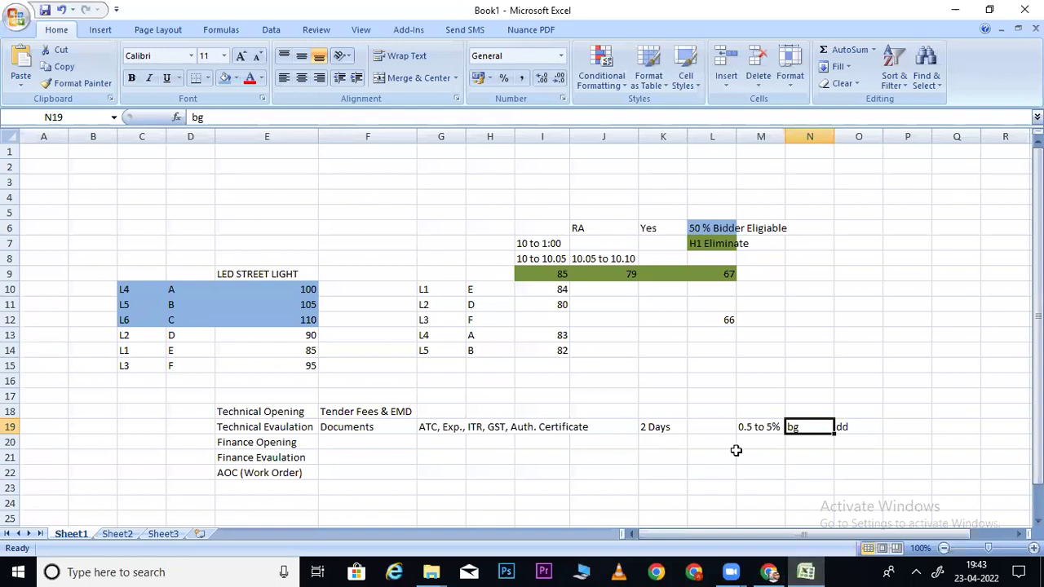
pyautogui.click(736, 450)
pyautogui.click(769, 572)
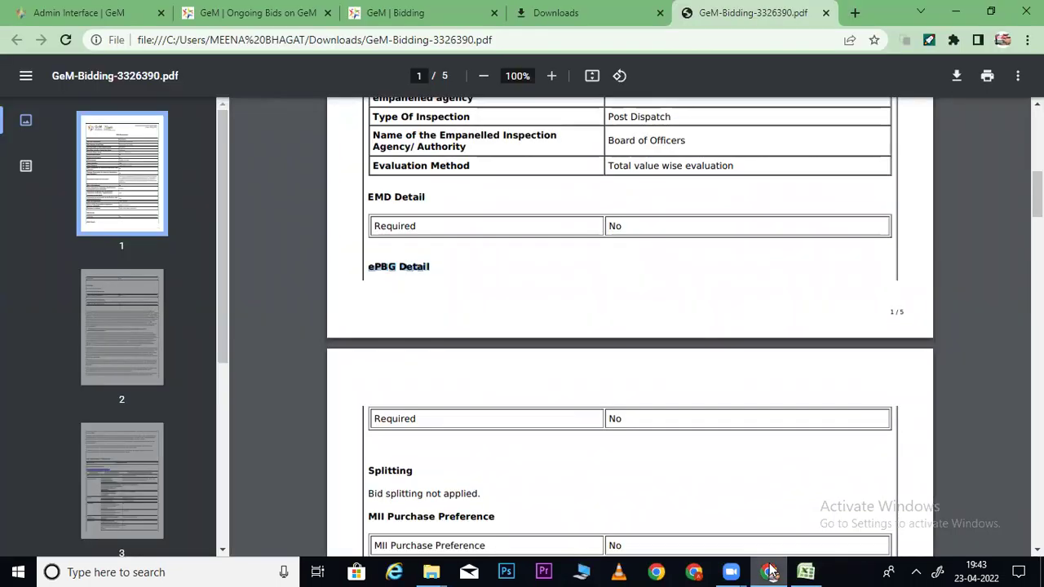
pyautogui.click(633, 422)
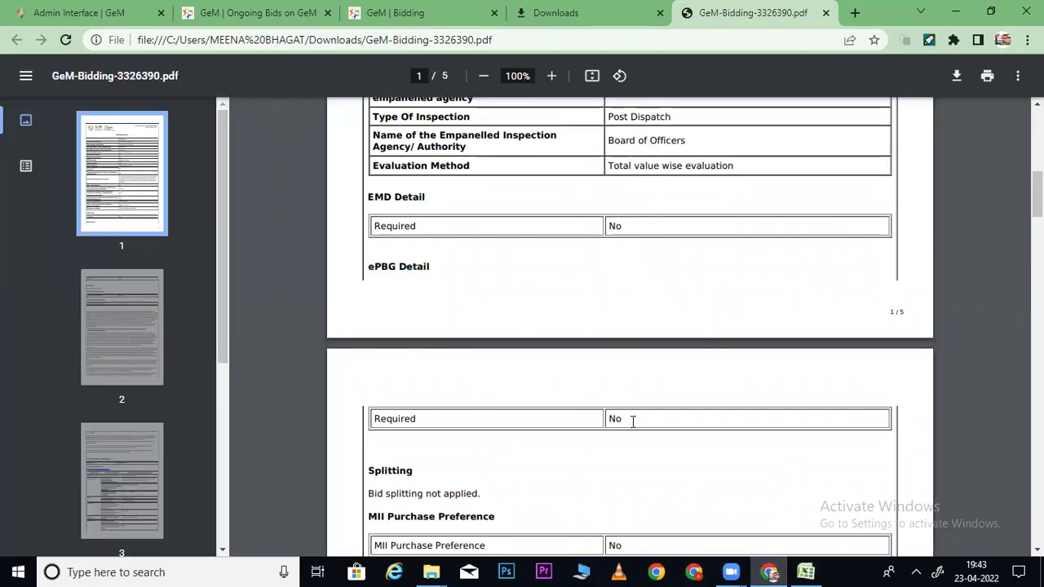
pyautogui.scroll(-3, 633, 422)
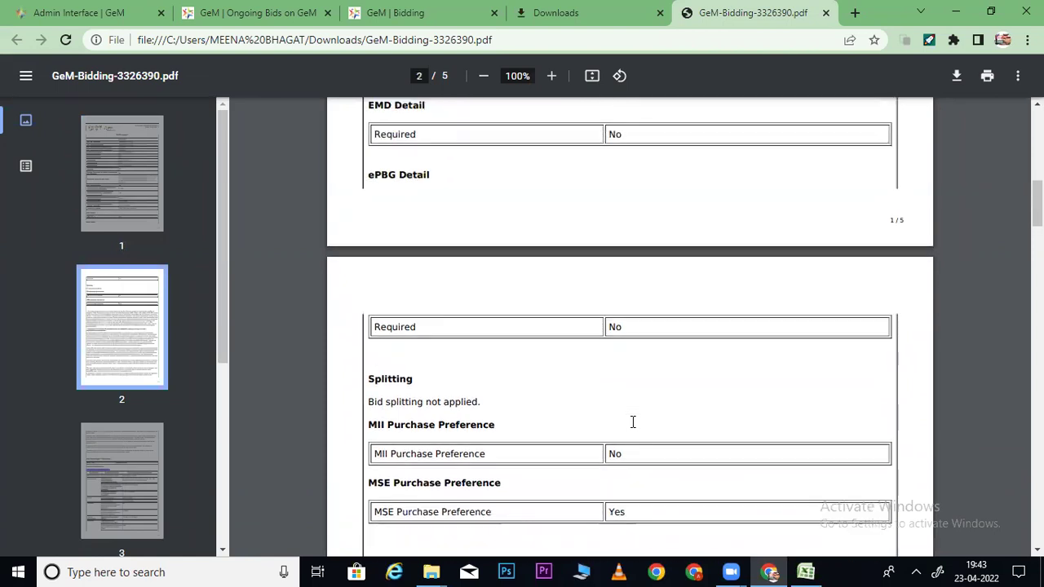
pyautogui.scroll(3, 633, 422)
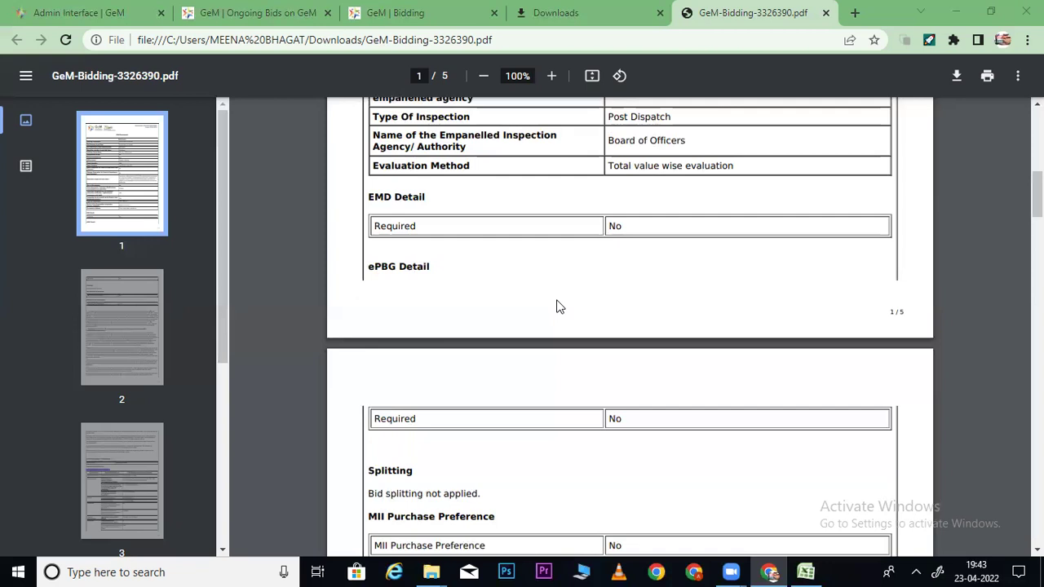
# Highlight the bid splitting statement under Splitting on page 2 of the PDF, and switch to the Excel workbook
pyautogui.scroll(-3, 535, 309)
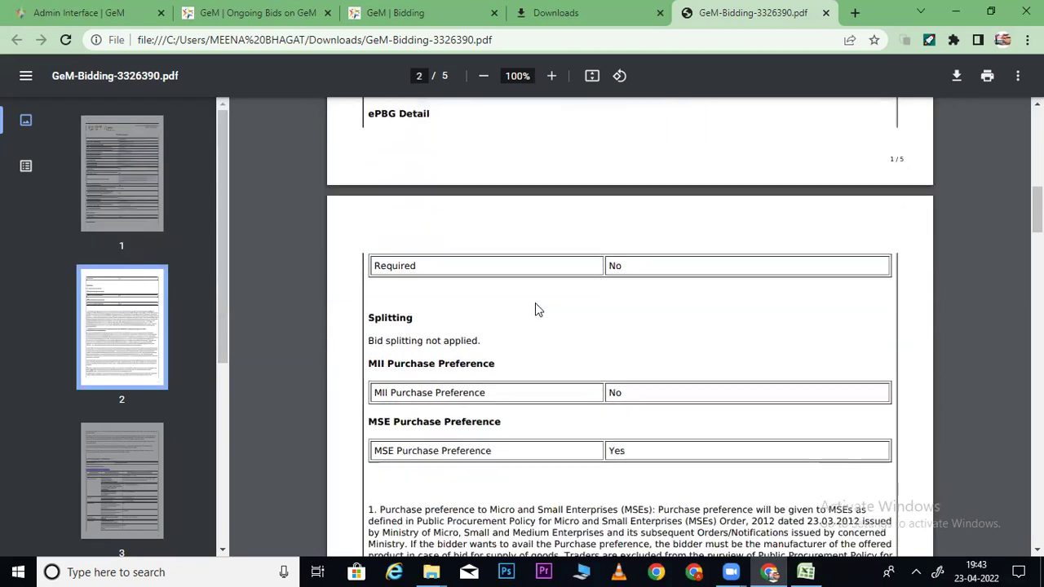
pyautogui.moveTo(379, 341); pyautogui.dragTo(484, 343)
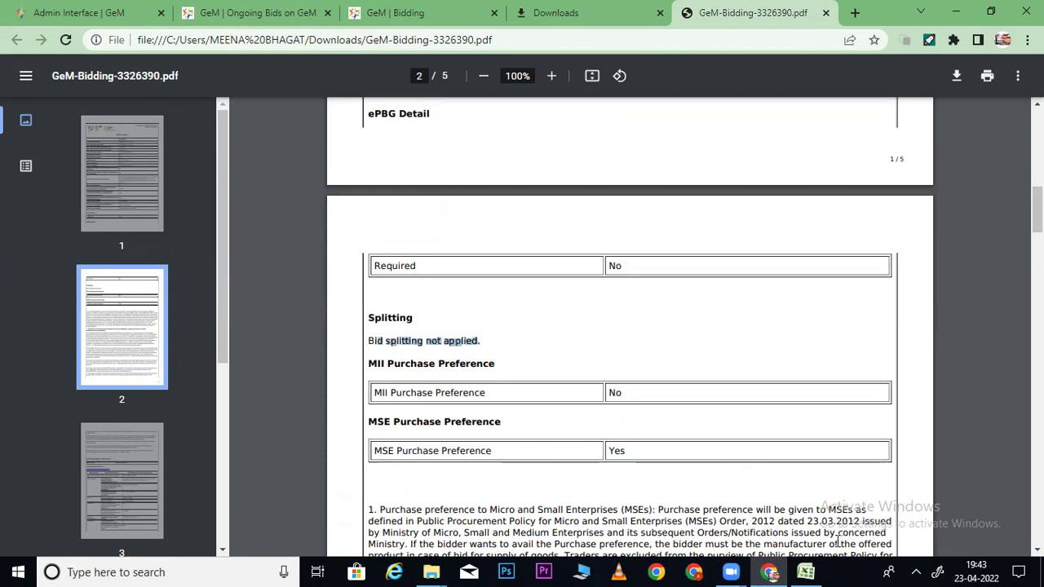
pyautogui.click(805, 571)
pyautogui.click(645, 368)
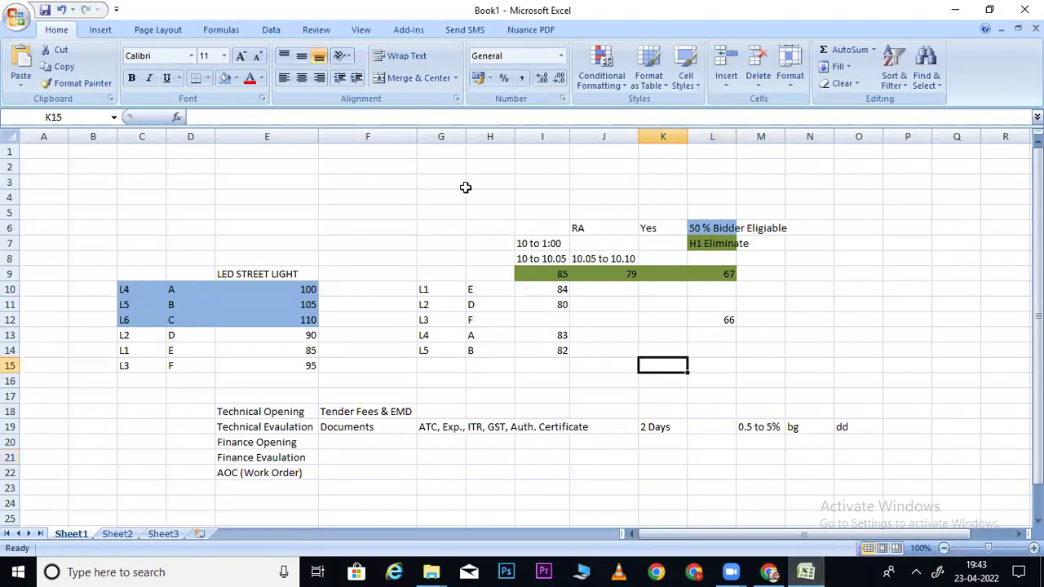
# Enter "mask" in cell E4 and 5000000 in cell F4
pyautogui.click(311, 203)
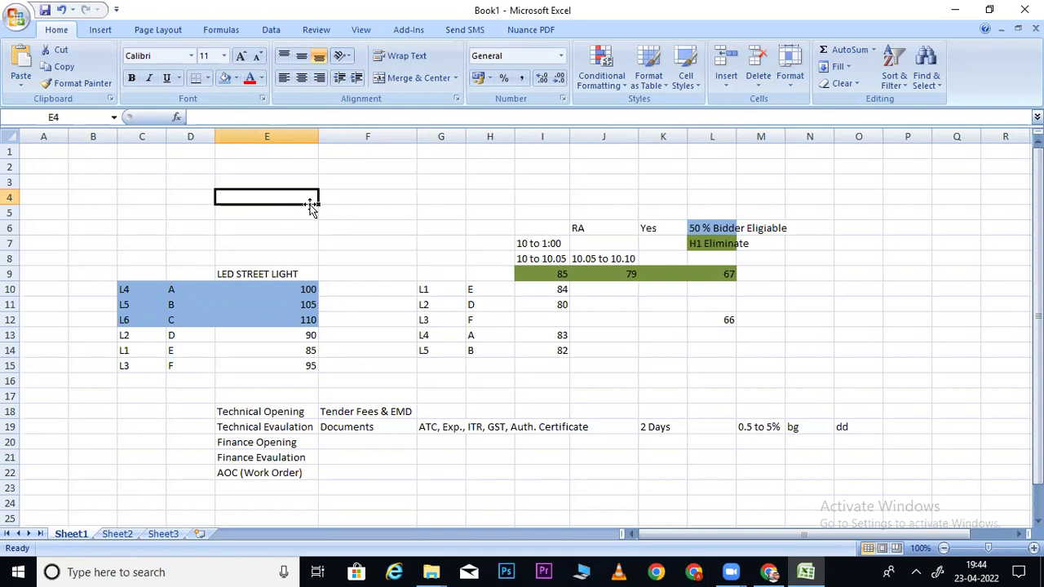
pyautogui.write('mask')
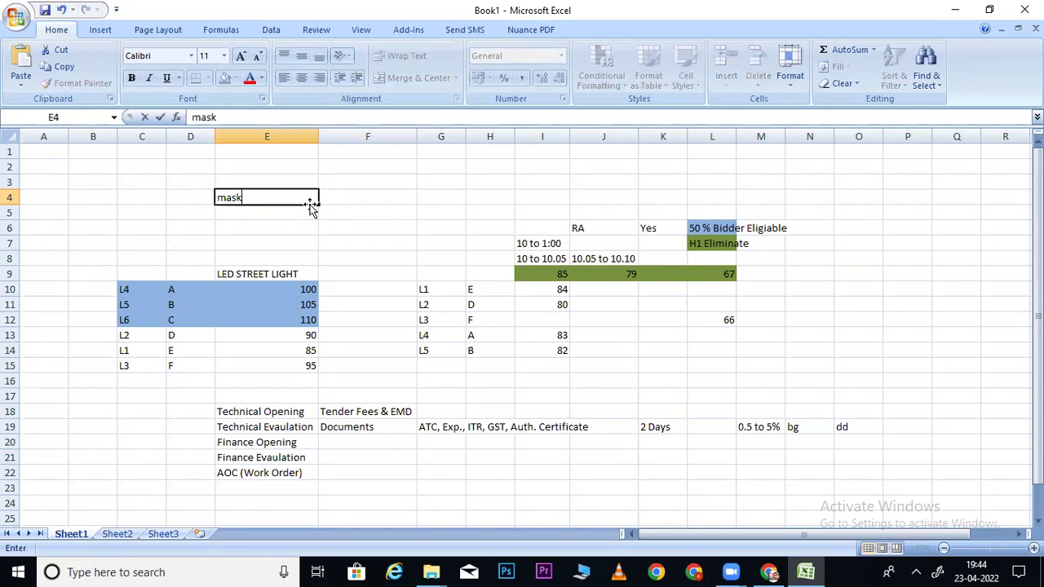
pyautogui.press('Tab')
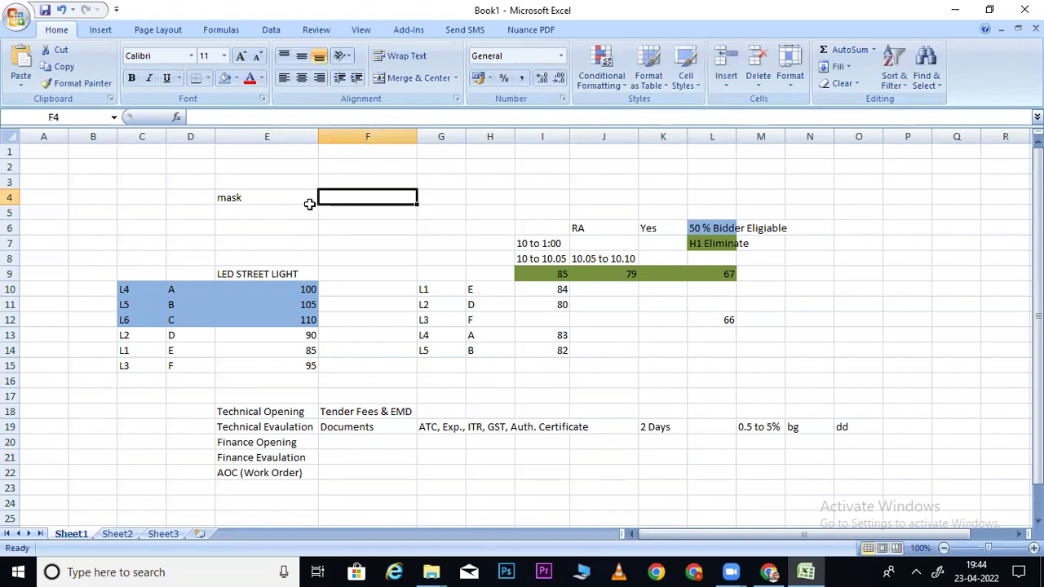
pyautogui.write('5')
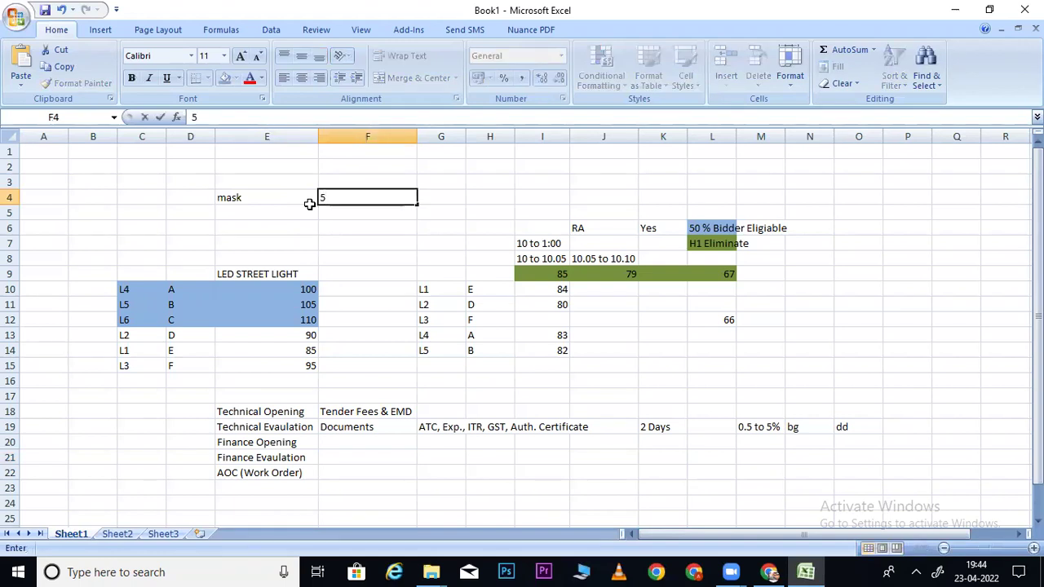
pyautogui.write('000000')
pyautogui.press('Return')
pyautogui.write('\\')
pyautogui.press('BackSpace')
pyautogui.press('Return')
pyautogui.click(378, 187)
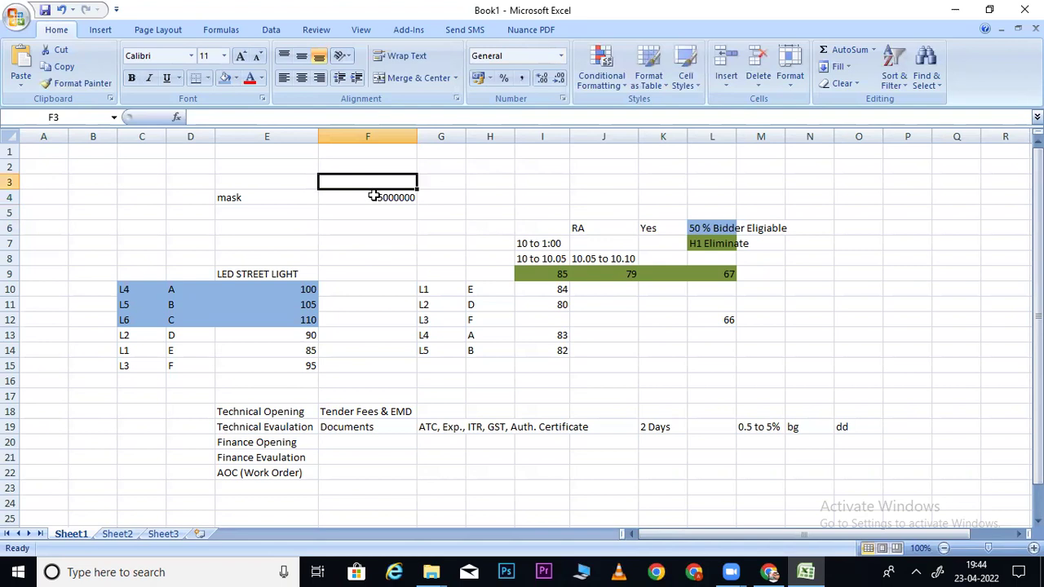
pyautogui.click(374, 196)
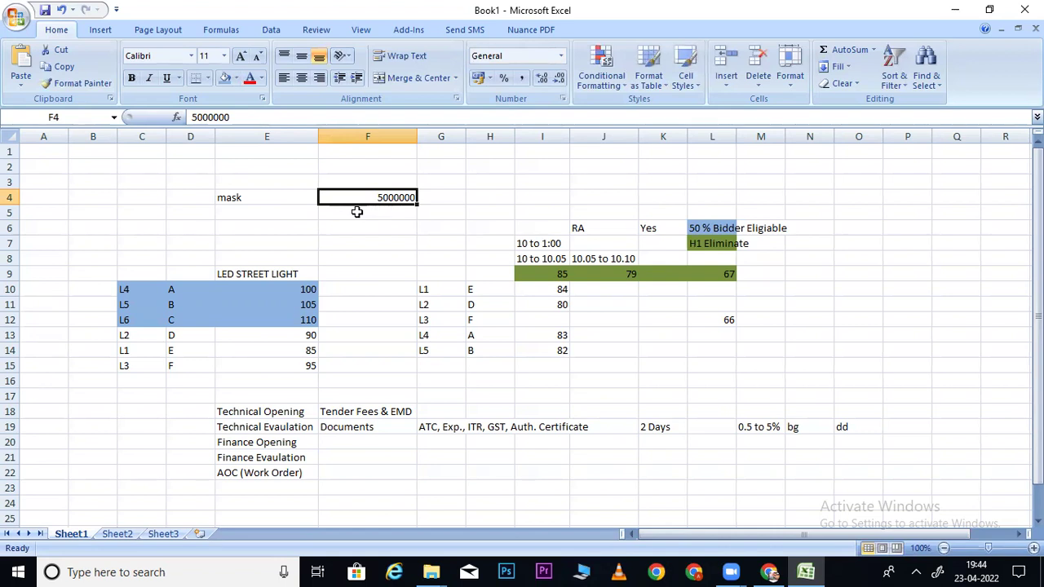
# Enter 100000 in cell F5 below the mask amount and select that cell again
pyautogui.click(351, 212)
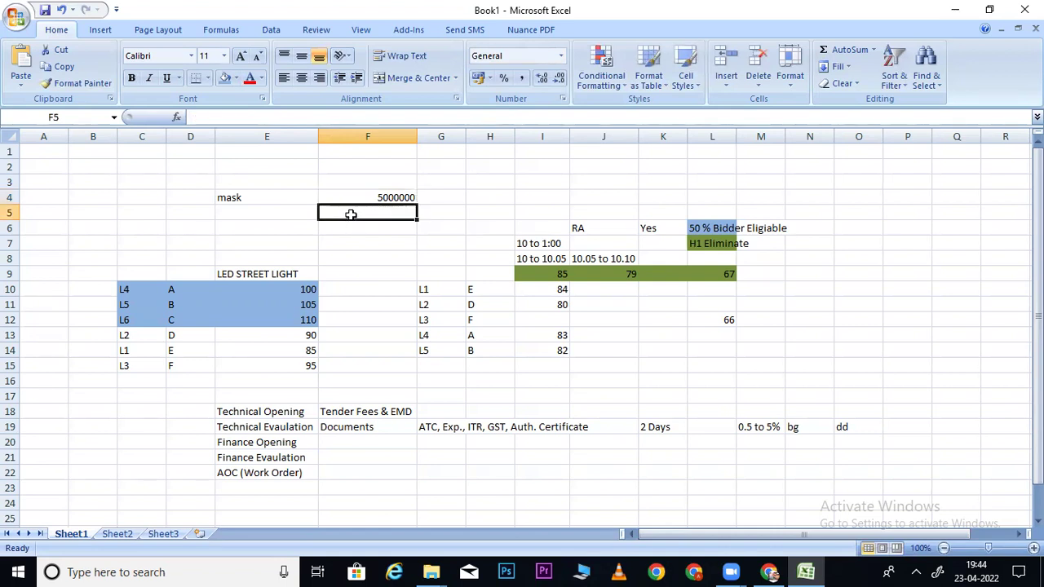
pyautogui.write('100000')
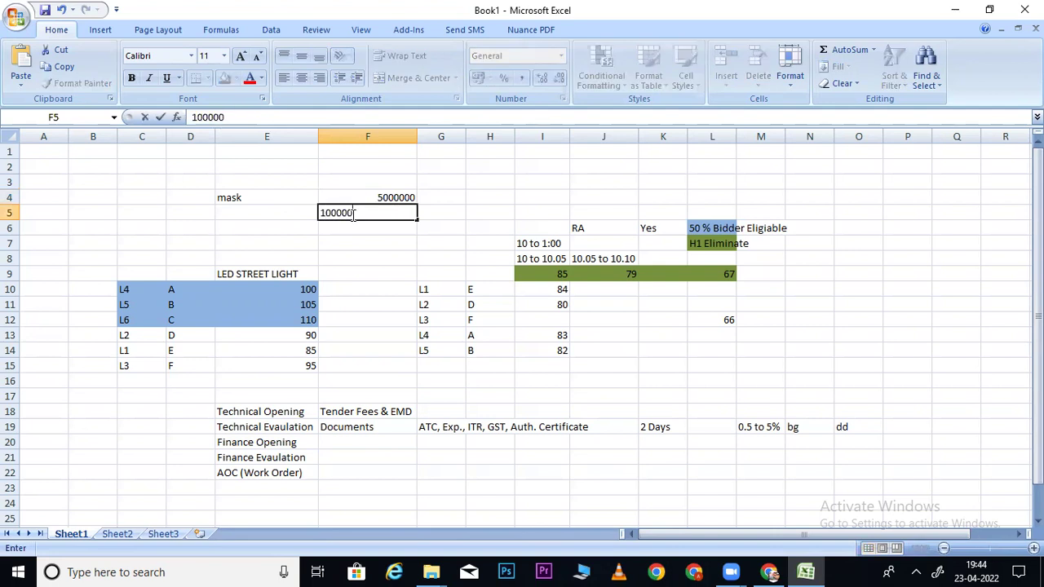
pyautogui.press('Return')
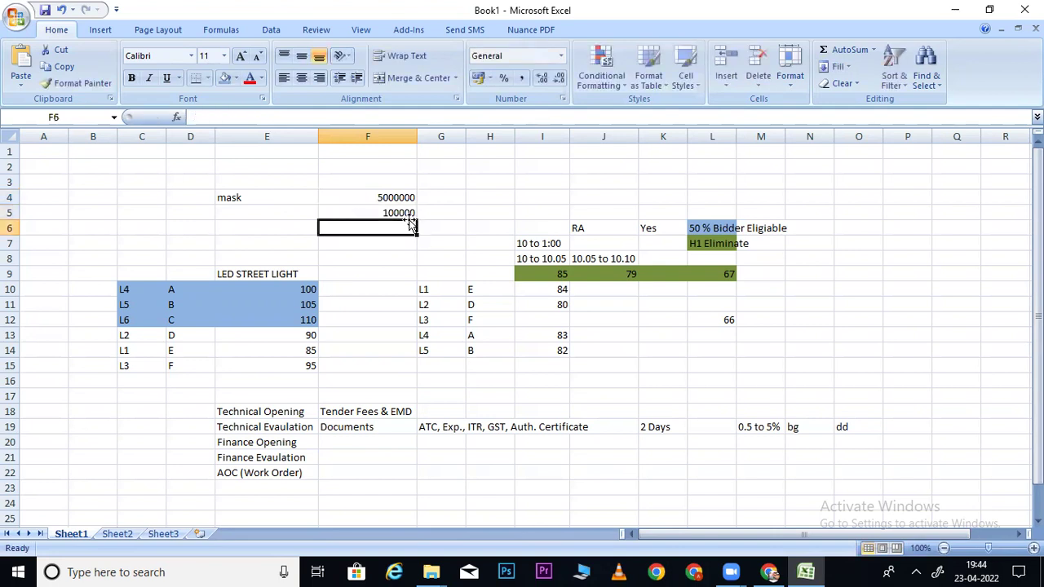
pyautogui.click(397, 212)
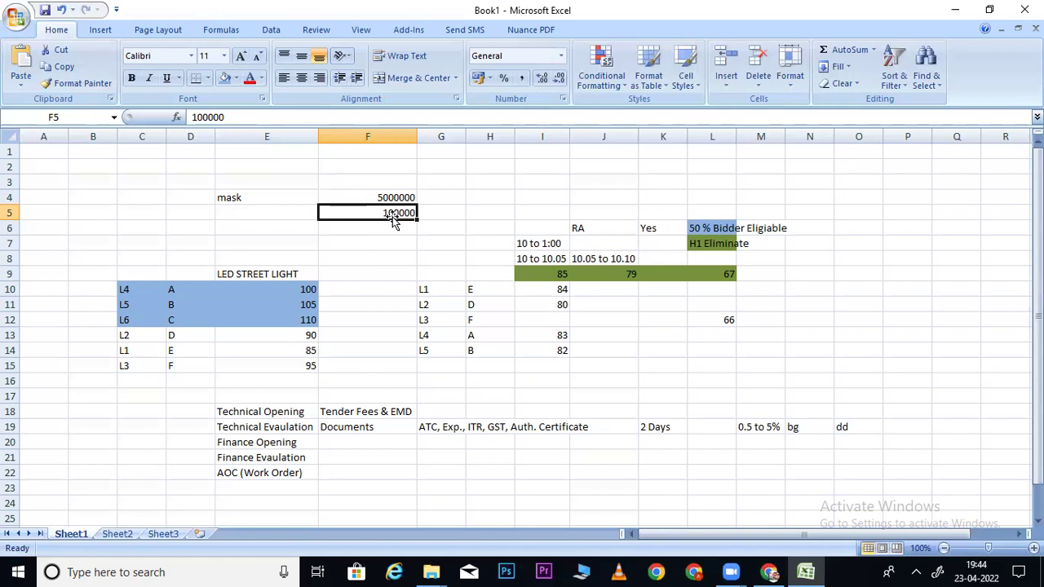
# Enter 100 in cell O6, with "Min" in N7 and 20 in O7 beneath it
pyautogui.click(861, 228)
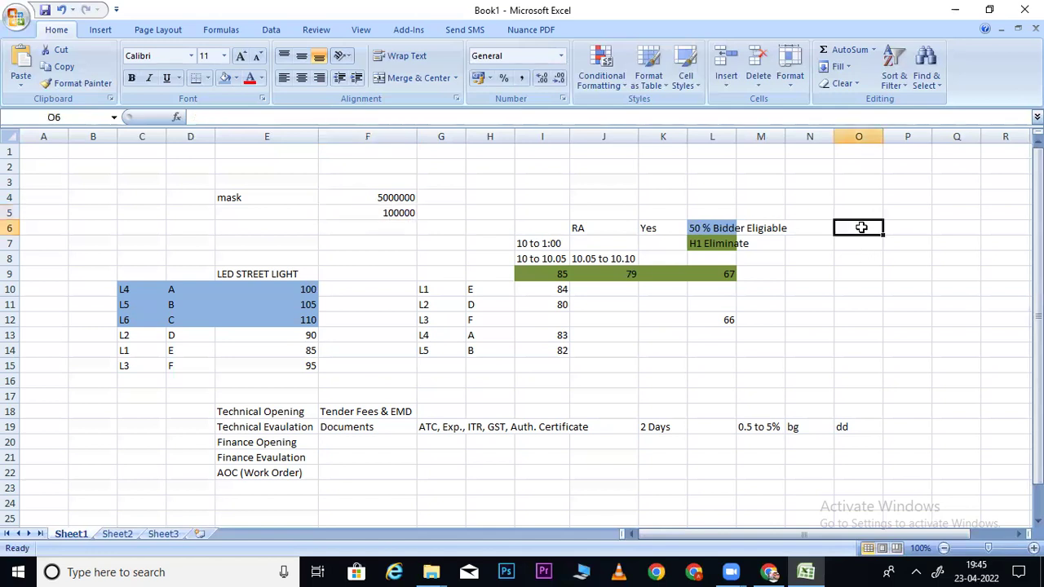
pyautogui.write('100')
pyautogui.press('Return')
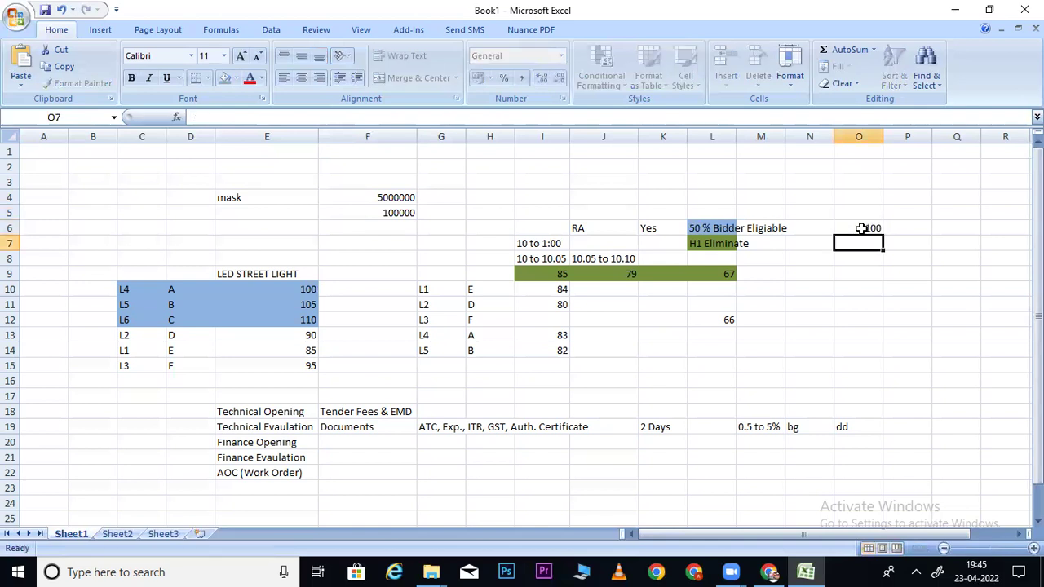
pyautogui.click(820, 245)
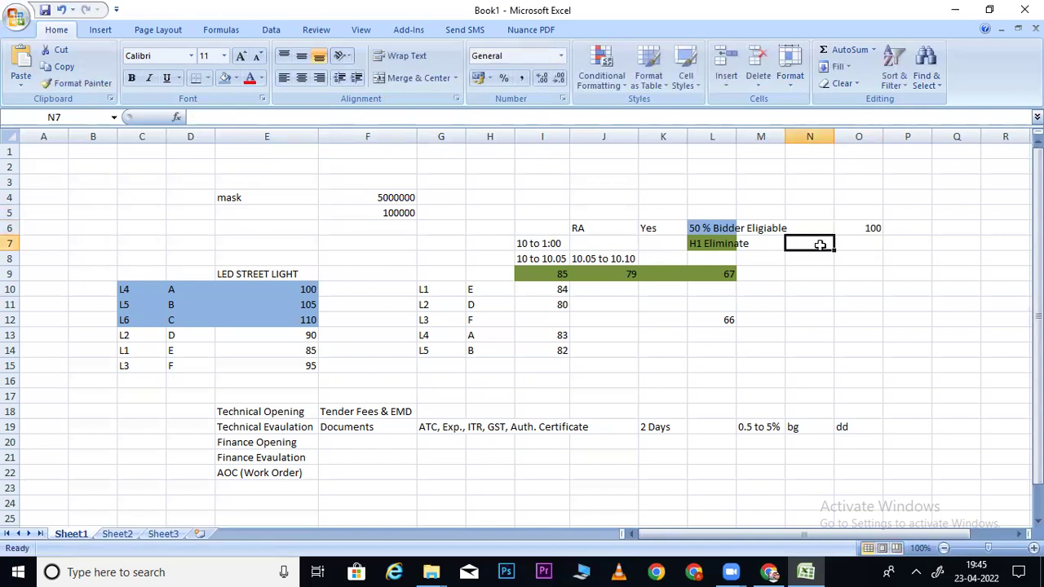
pyautogui.write('Min')
pyautogui.press('Tab')
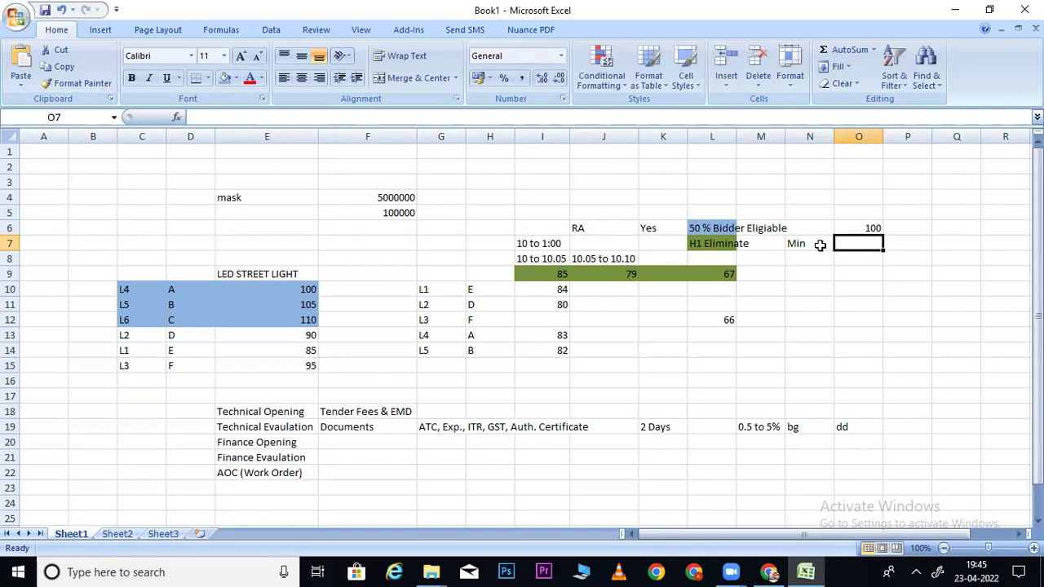
pyautogui.write('20')
pyautogui.click(821, 281)
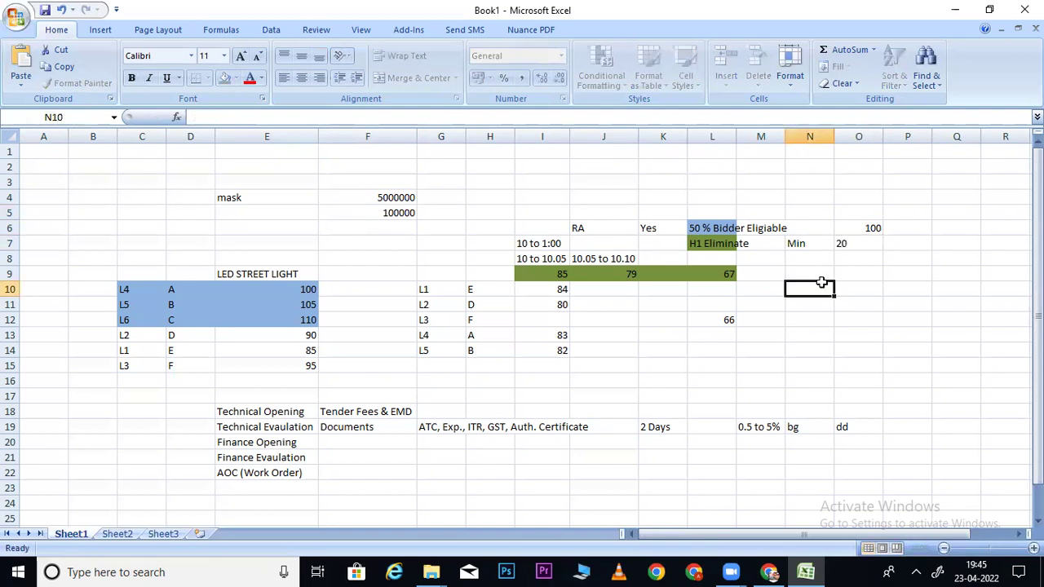
pyautogui.click(871, 228)
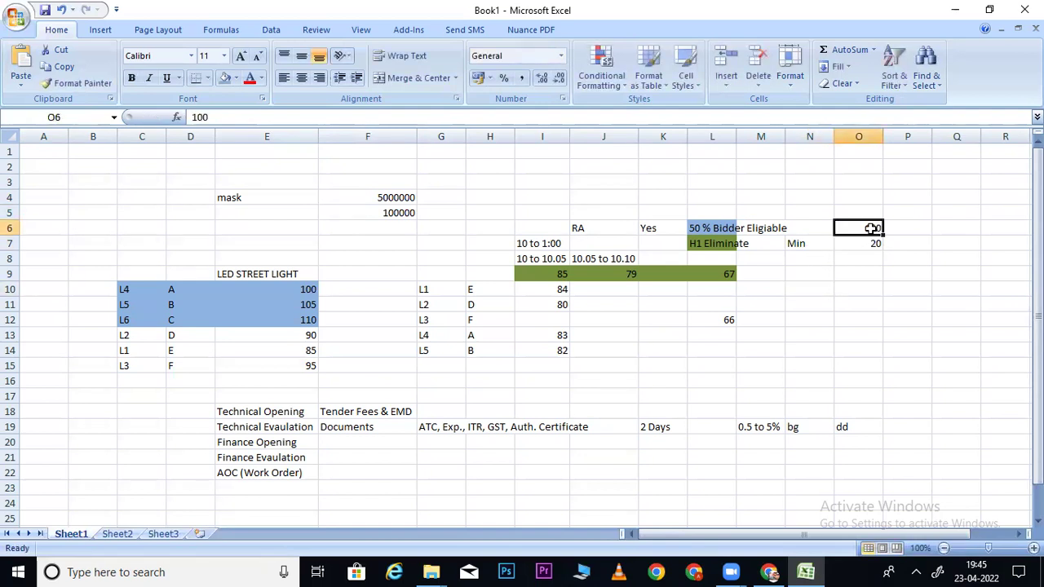
# Fill the first bidder row in N10:P10 with "L1", 50 and 1000
pyautogui.click(808, 291)
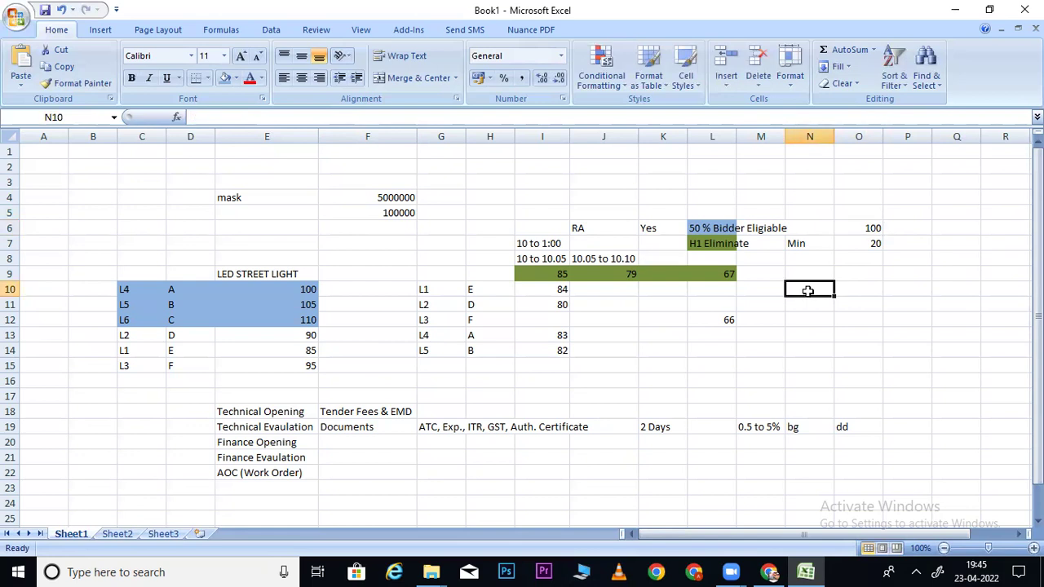
pyautogui.write('L1')
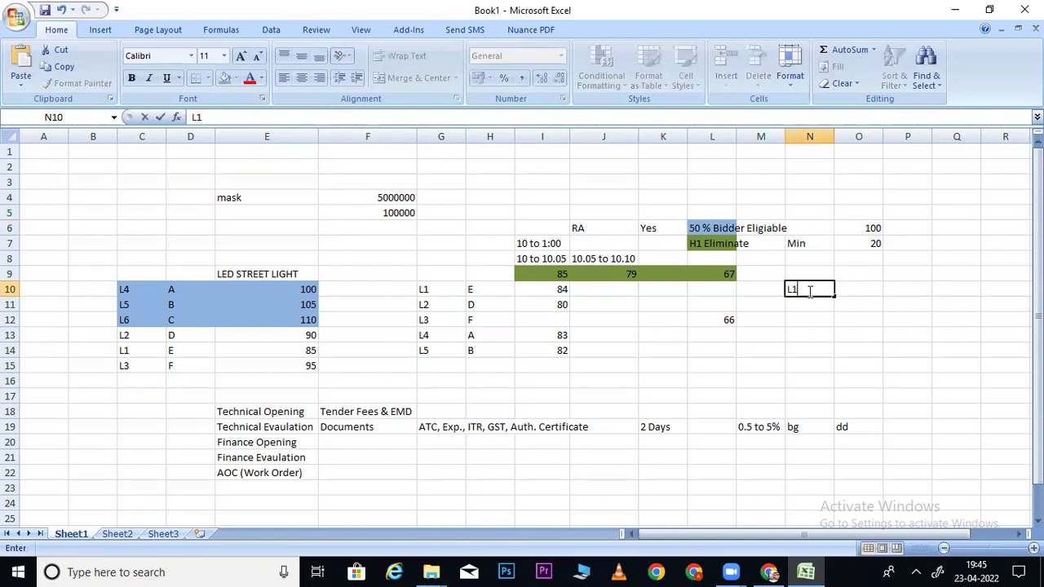
pyautogui.press('Tab')
pyautogui.write('50')
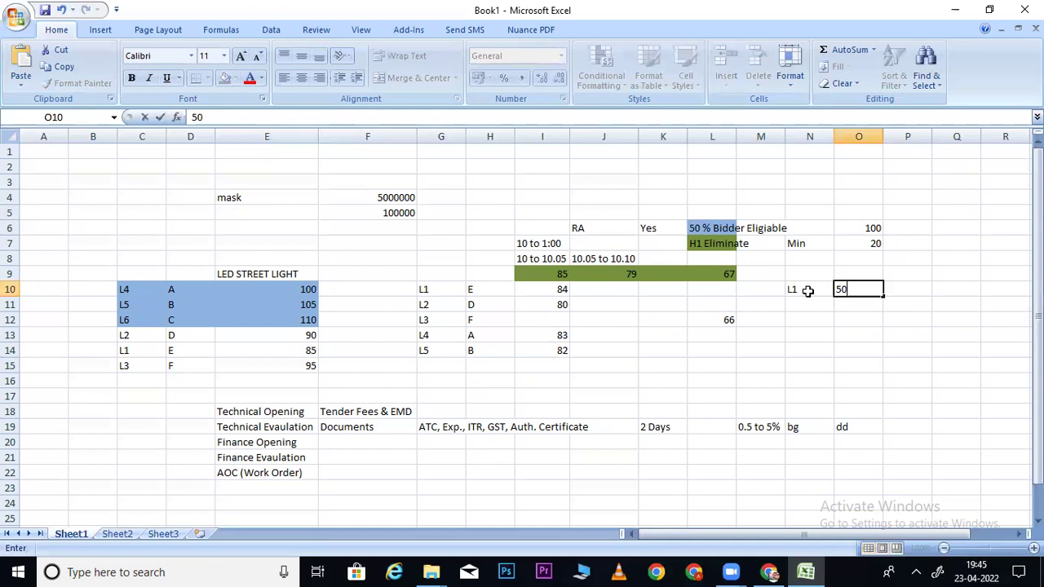
pyautogui.press('Return')
pyautogui.press('Up')
pyautogui.press('Right')
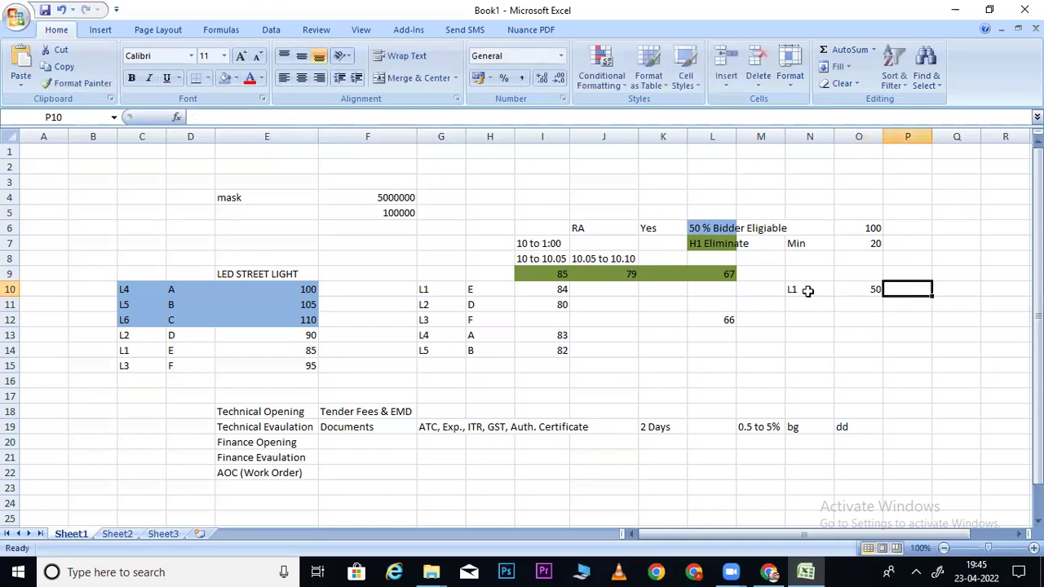
pyautogui.write('1000')
pyautogui.press('Return')
# Fill the second bidder row in N11:P11 with "L2", 20 and 1100
pyautogui.press('Left')
pyautogui.press('Left')
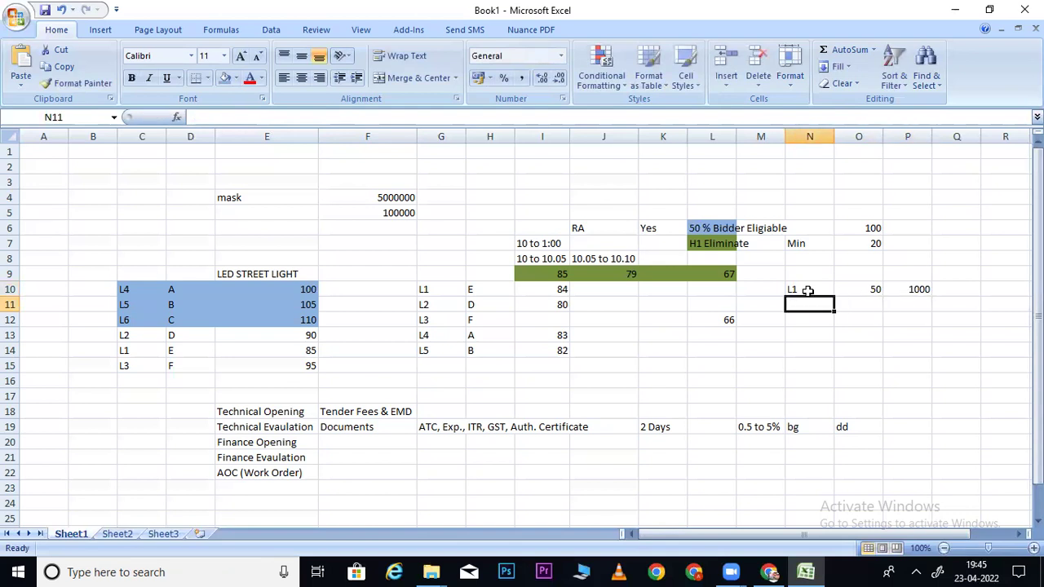
pyautogui.write('L2')
pyautogui.press('Right')
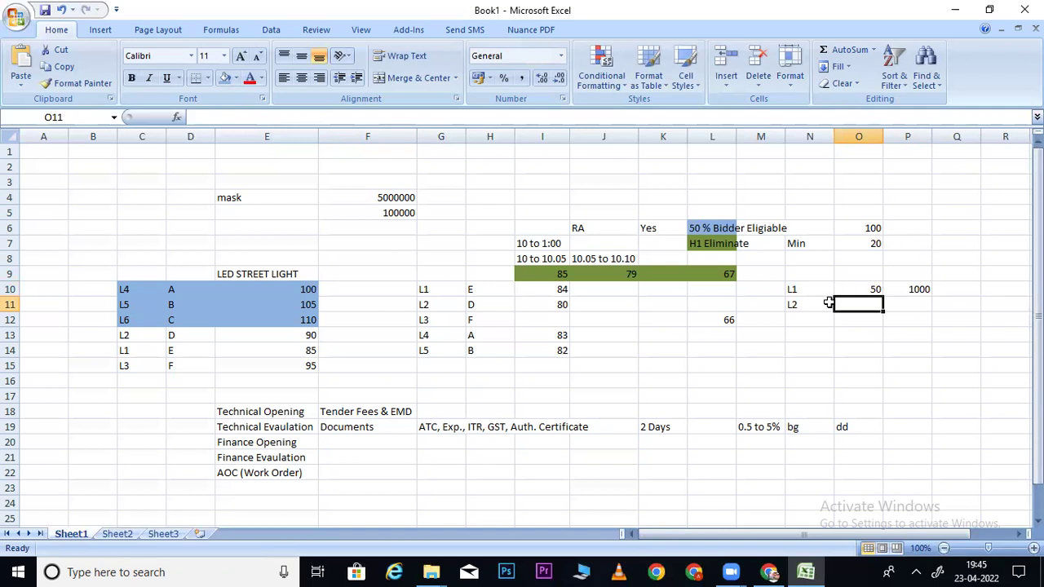
pyautogui.write('20')
pyautogui.press('Right')
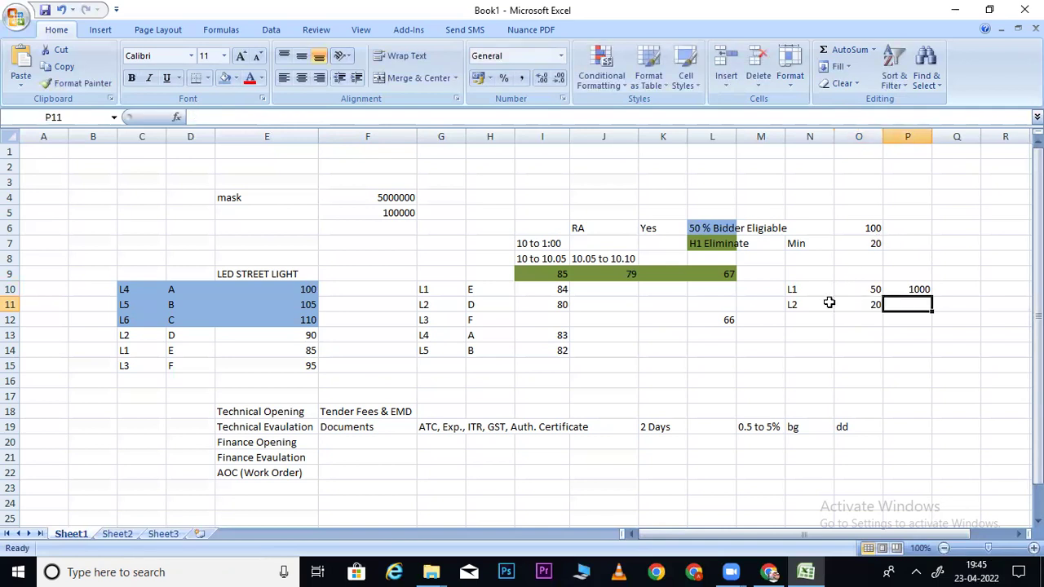
pyautogui.write('1100')
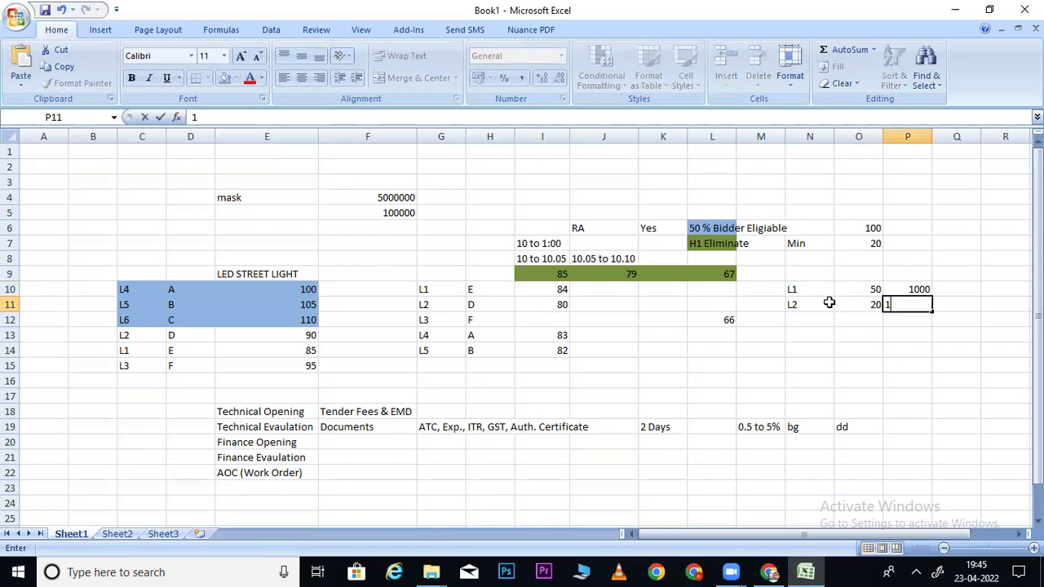
pyautogui.press('Right')
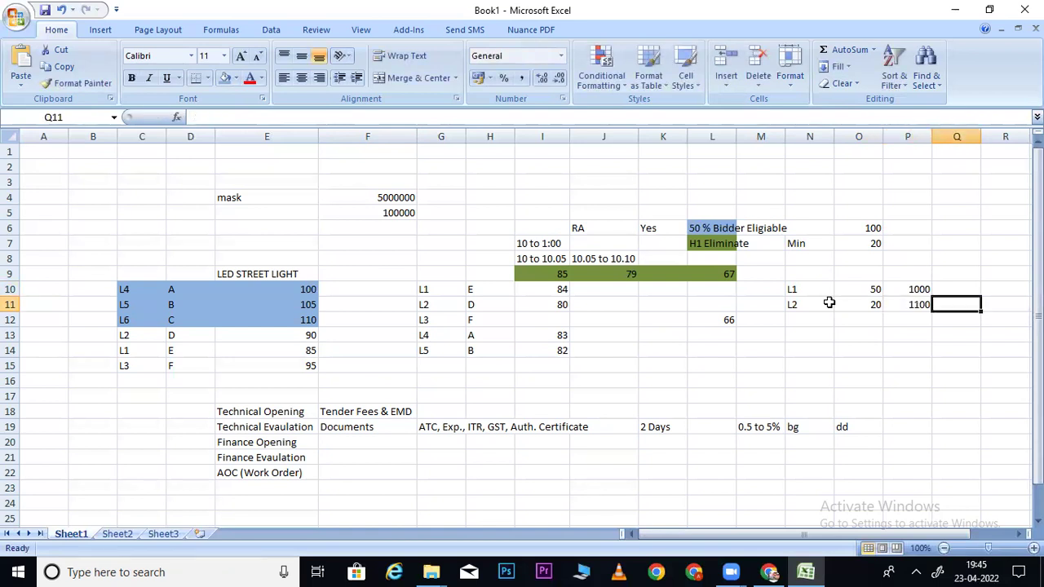
# Fill the third bidder row in N12:P12 with "L3", 100 and 1200
pyautogui.press('Down')
pyautogui.press('Left')
pyautogui.press('Left')
pyautogui.press('Left')
pyautogui.write('L3')
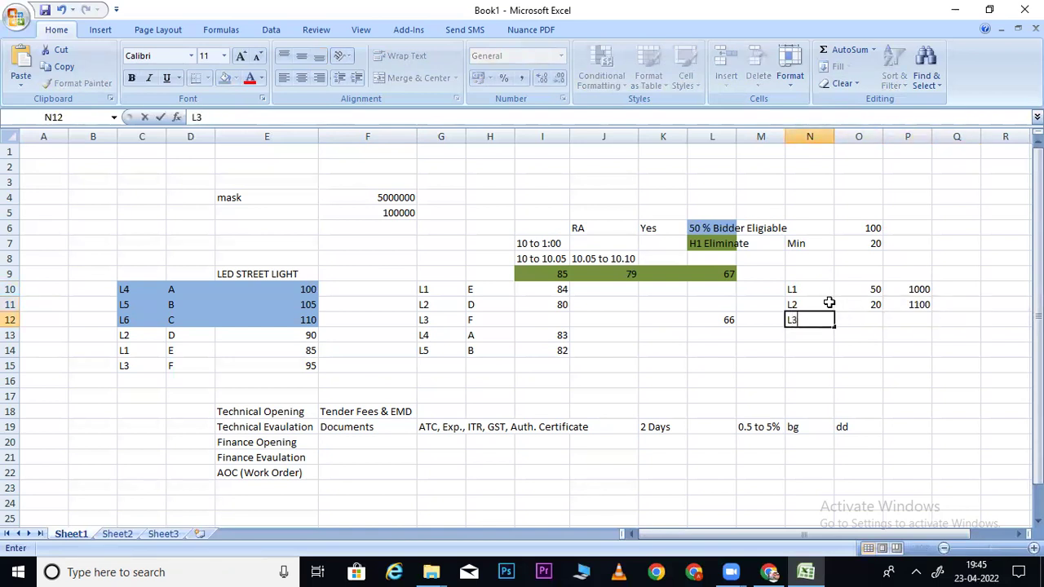
pyautogui.press('Right')
pyautogui.write('100')
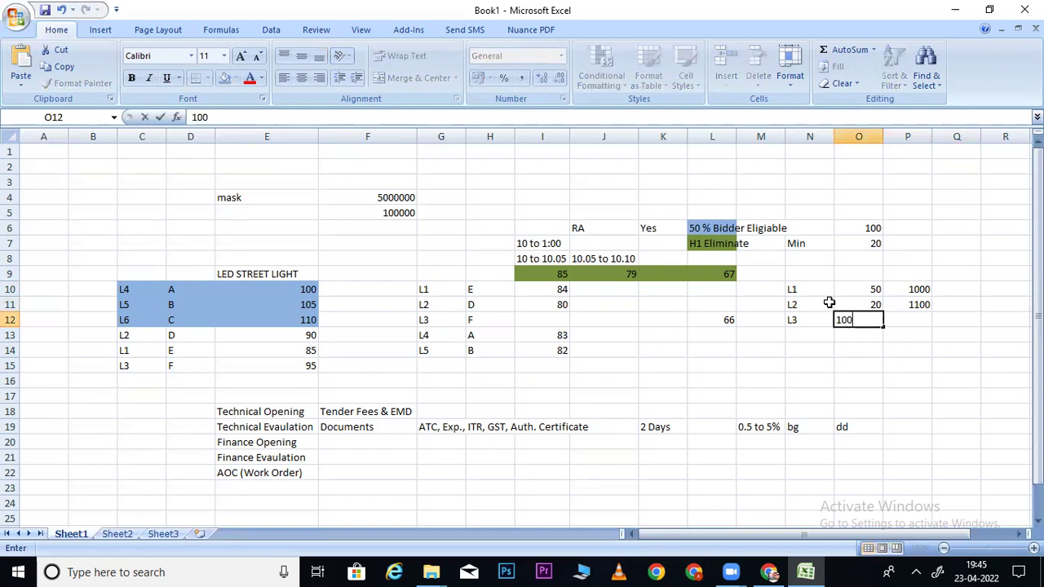
pyautogui.press('Right')
pyautogui.write('1200')
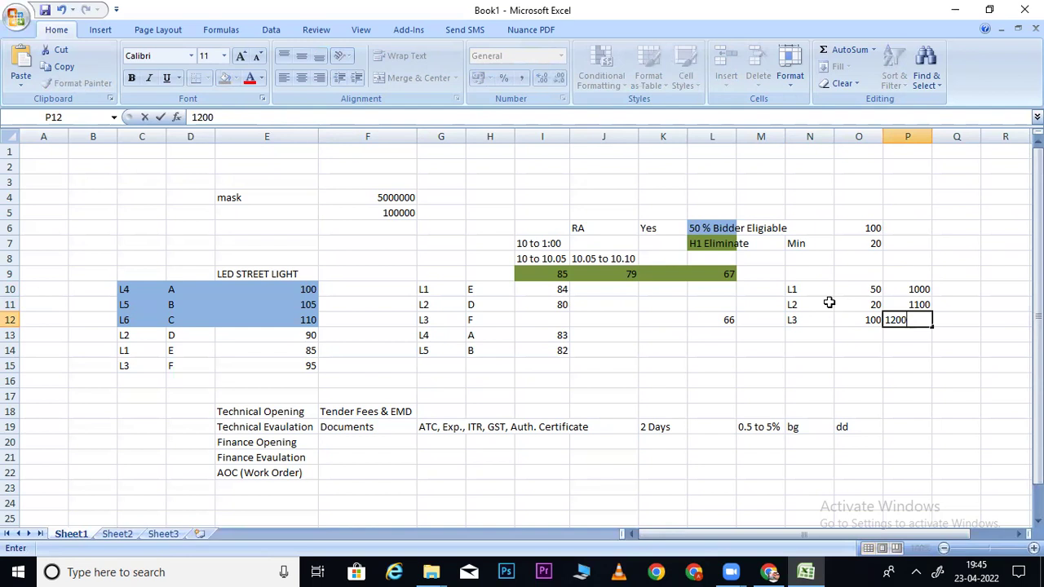
pyautogui.click(891, 355)
# Select the new L1, L2 and L3 bidder rows in turn, finishing on the L3 quantity in O12
pyautogui.moveTo(803, 287); pyautogui.dragTo(917, 290)
pyautogui.moveTo(794, 307); pyautogui.dragTo(919, 305)
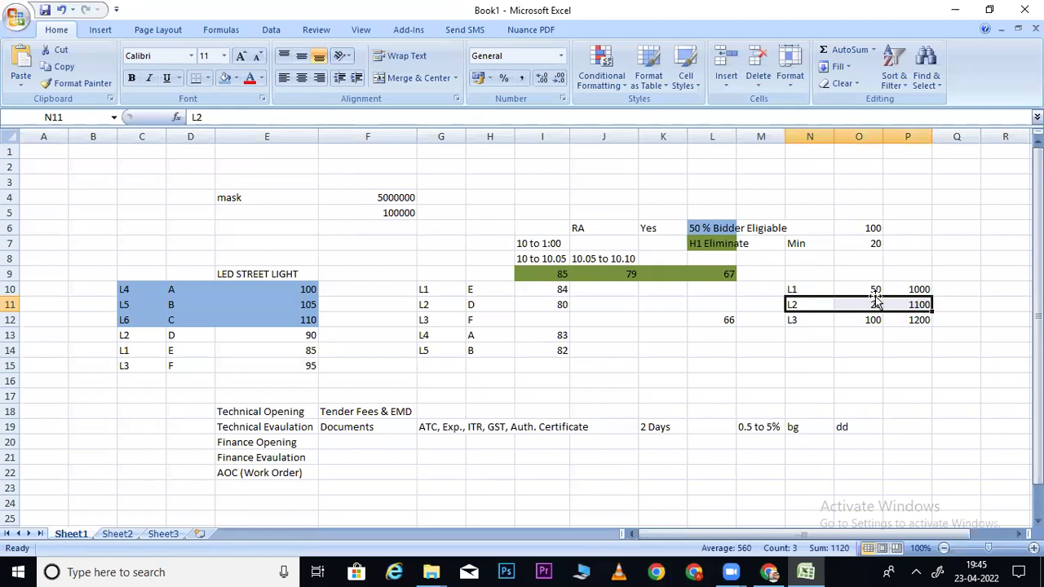
pyautogui.moveTo(797, 322); pyautogui.dragTo(872, 321)
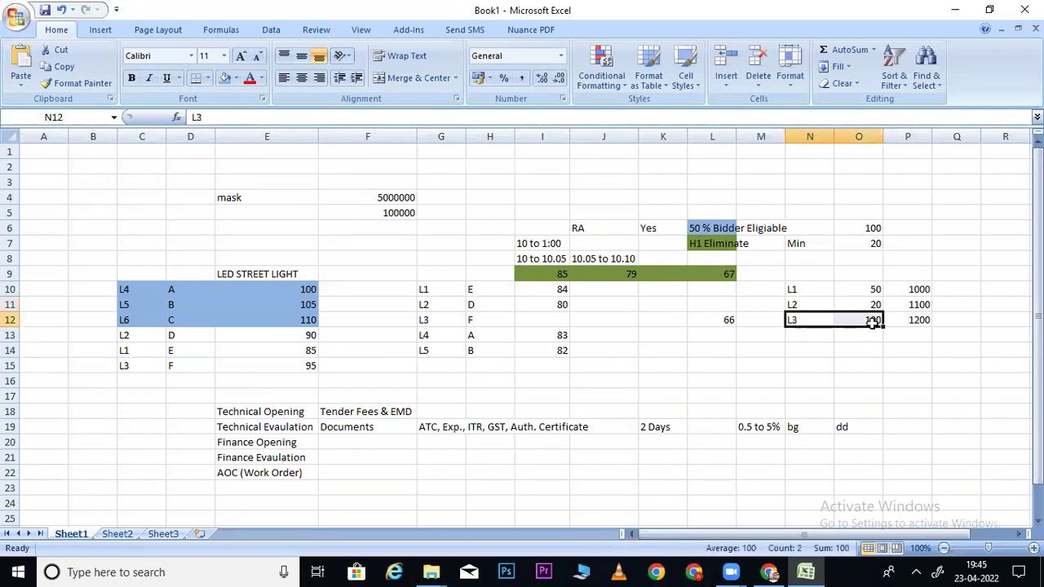
pyautogui.click(873, 320)
# Enter 30 in cell O13 and 1200 in cell P13 below the L3 row
pyautogui.click(871, 331)
pyautogui.write('50')
pyautogui.press('Tab')
pyautogui.write('1200')
pyautogui.press('Return')
# Select the L1 to L3 labels in N10:N12 together, then L2 and L3 individually
pyautogui.moveTo(806, 292); pyautogui.dragTo(810, 330)
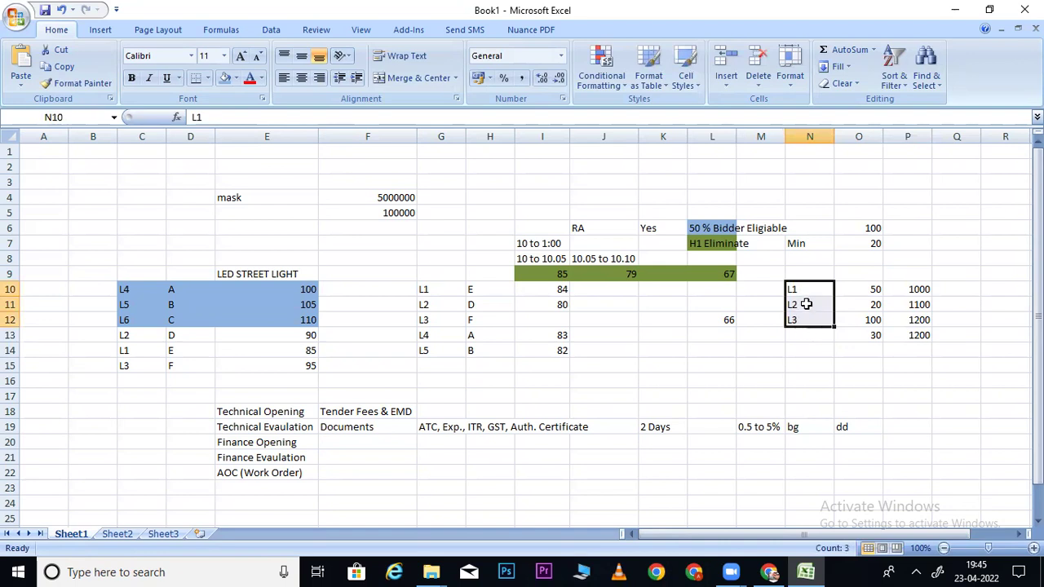
pyautogui.click(799, 304)
pyautogui.click(802, 319)
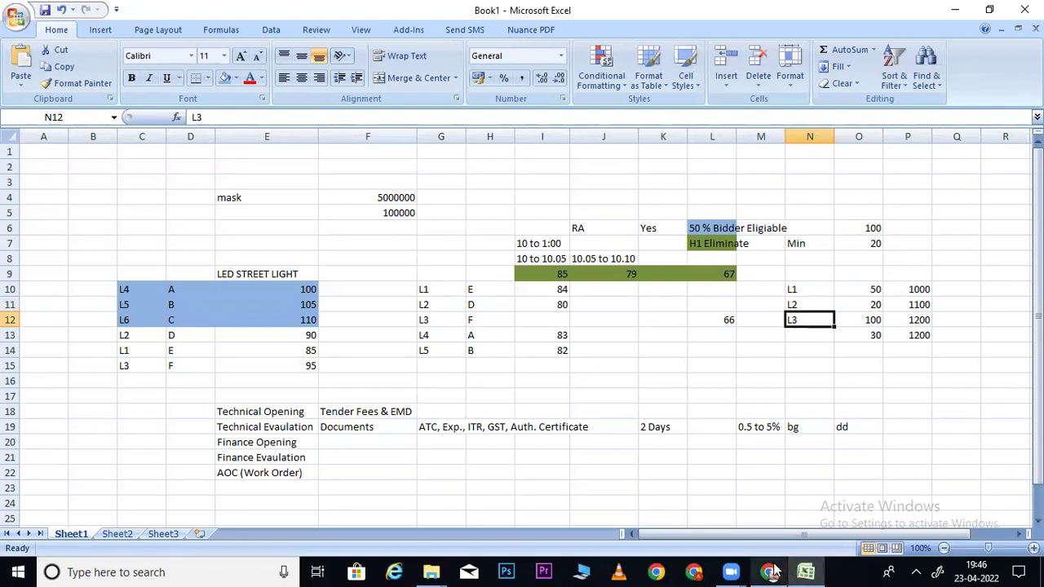
# Switch to the bid PDF in Chrome and highlight the "Bid splitting not applied." statement under Splitting
pyautogui.click(875, 379)
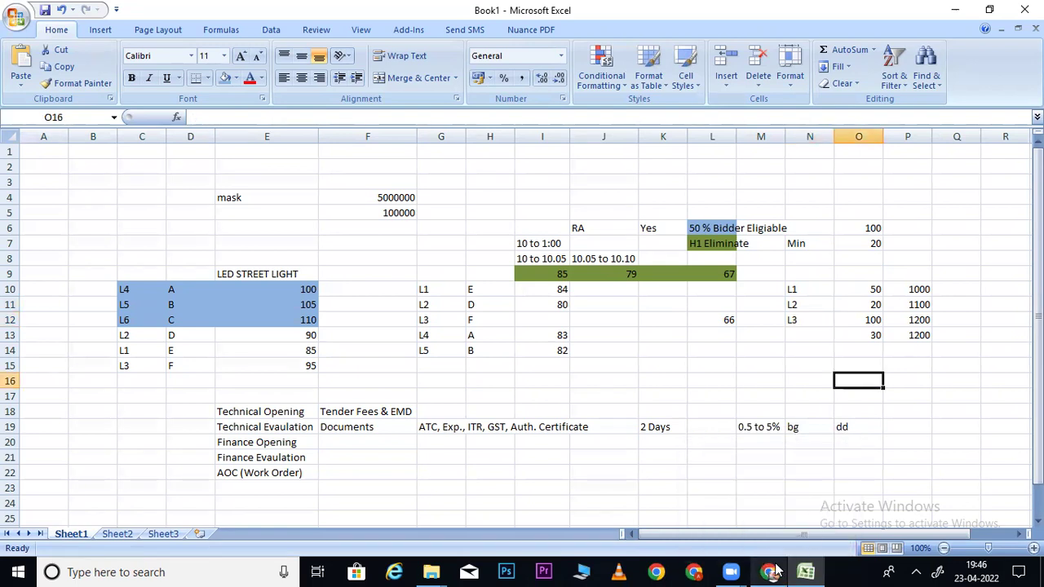
pyautogui.moveTo(777, 571)
pyautogui.click(771, 522)
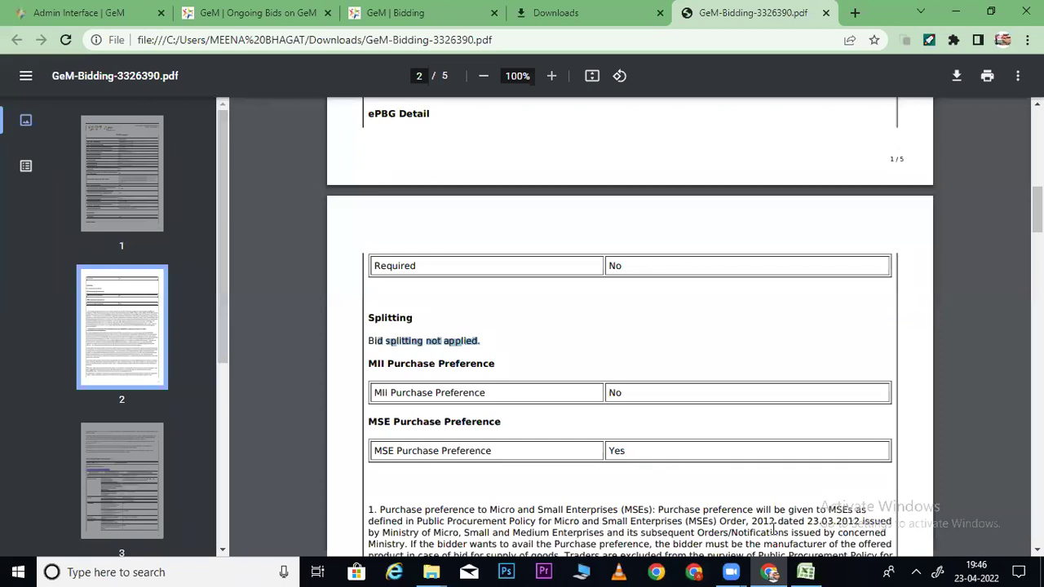
pyautogui.click(414, 340)
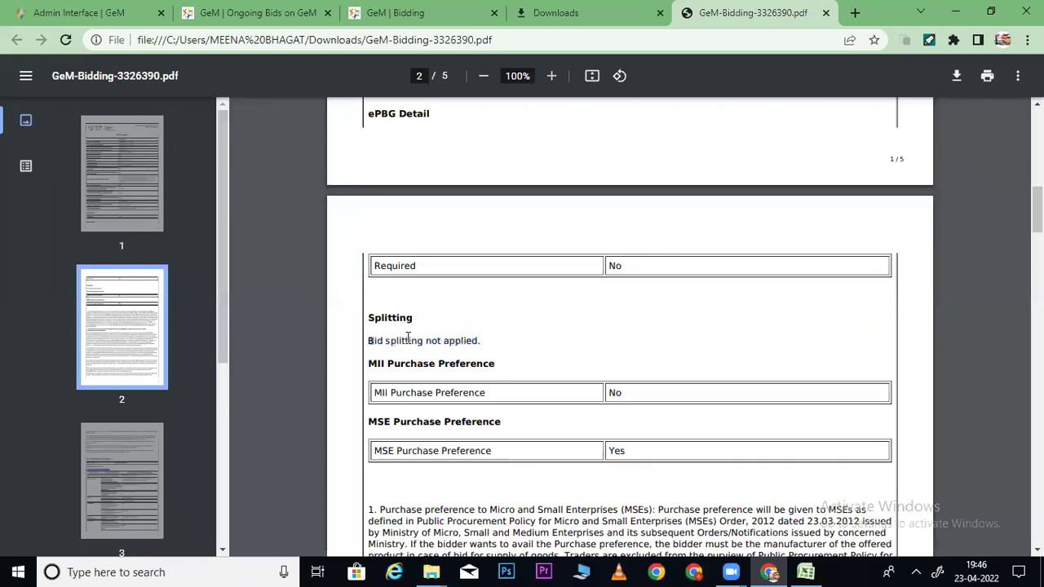
pyautogui.moveTo(407, 340); pyautogui.dragTo(478, 343)
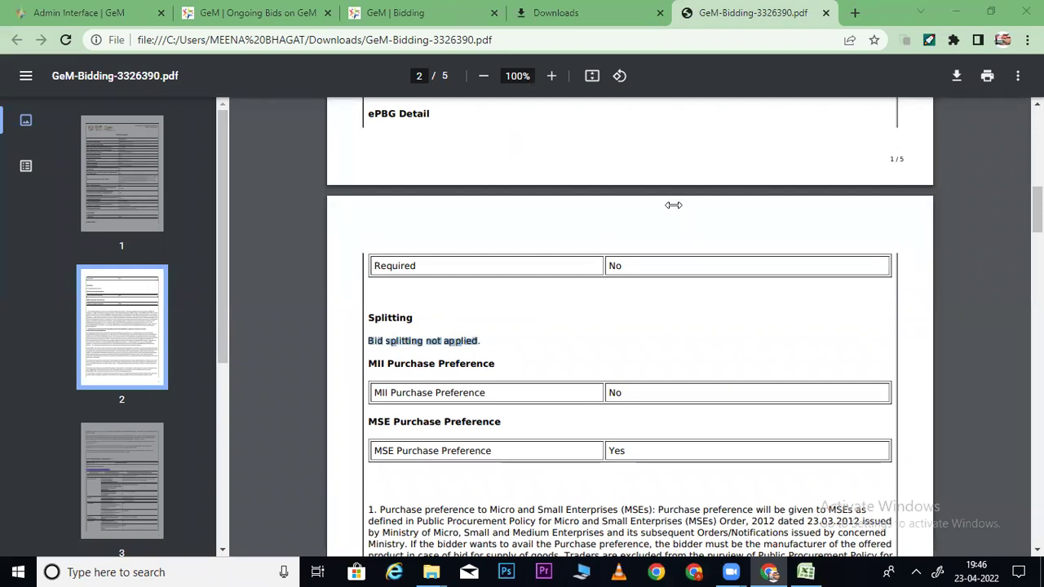
# Highlight the ePBG Detail heading at the end of page 1, clear the selection, and highlight the heading again
pyautogui.moveTo(426, 113); pyautogui.dragTo(357, 114)
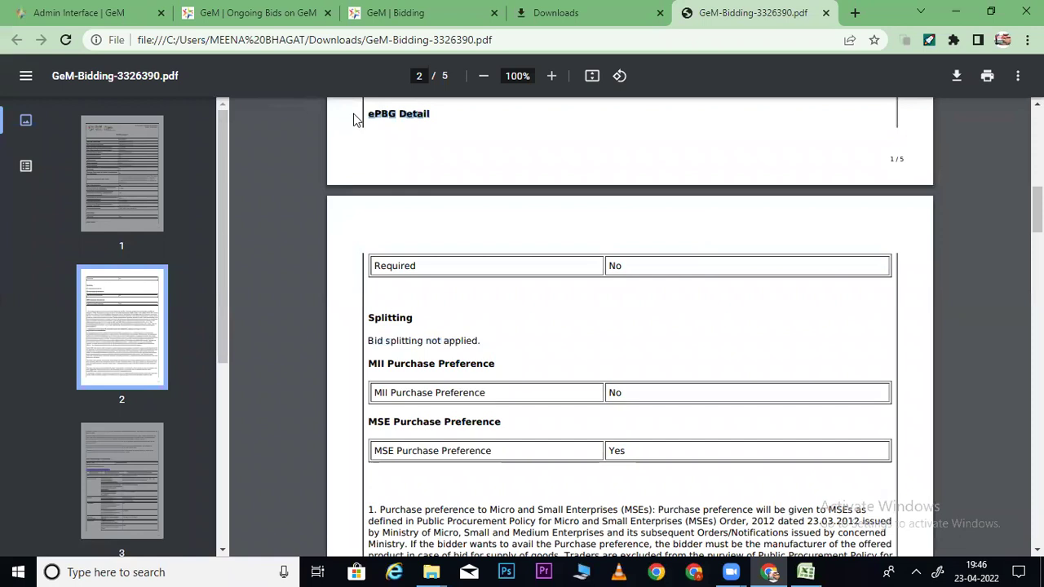
pyautogui.scroll(2, 628, 326)
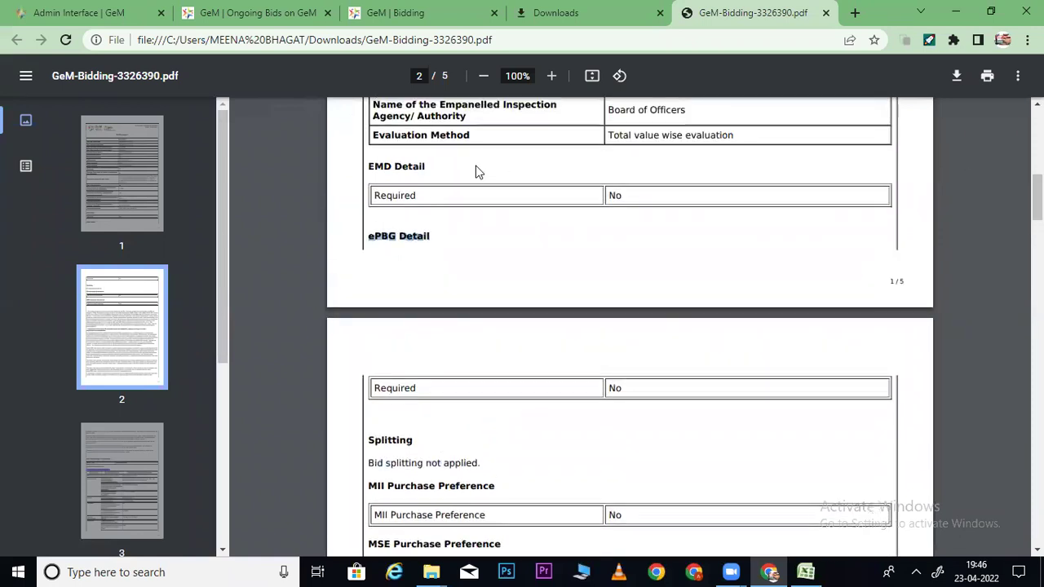
pyautogui.click(641, 202)
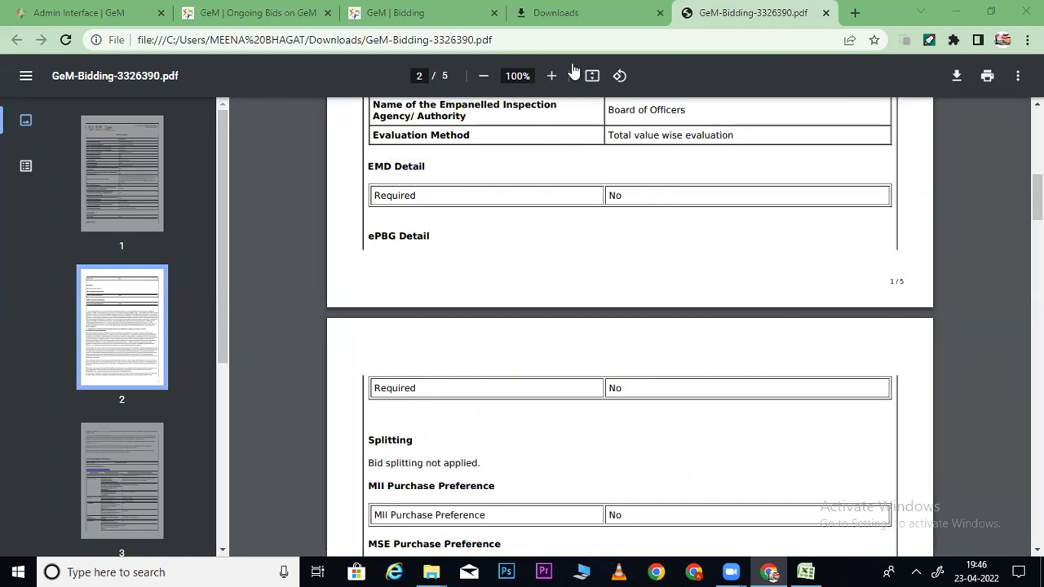
pyautogui.moveTo(367, 235); pyautogui.dragTo(431, 238)
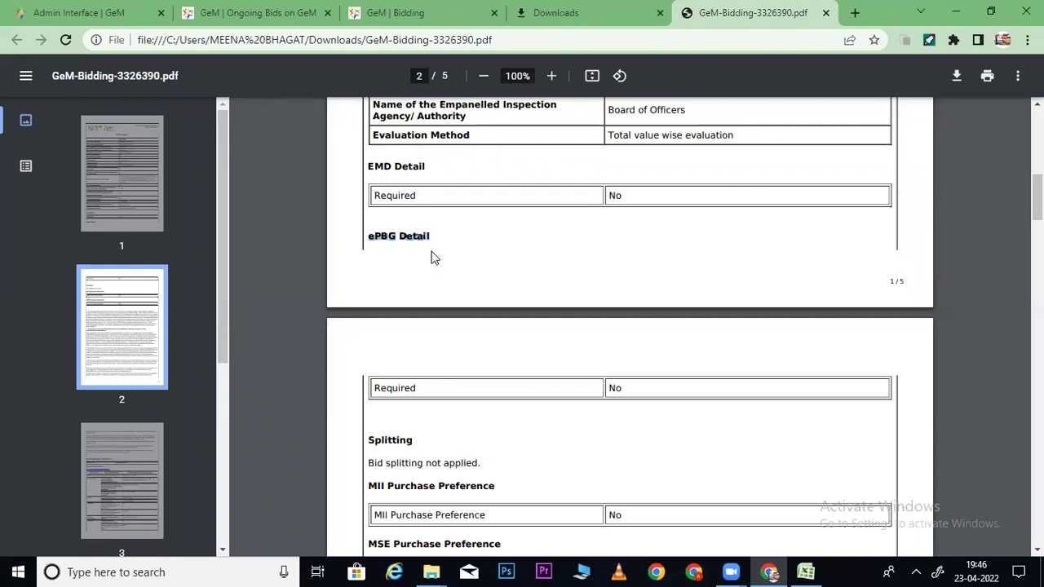
# Highlight the ePBG Detail and EMD Detail headings alternately, including the EMD Required value, and clear the selection
pyautogui.moveTo(438, 236); pyautogui.dragTo(370, 236)
pyautogui.moveTo(429, 168); pyautogui.dragTo(371, 173)
pyautogui.moveTo(430, 237); pyautogui.dragTo(370, 238)
pyautogui.moveTo(426, 168); pyautogui.dragTo(370, 167)
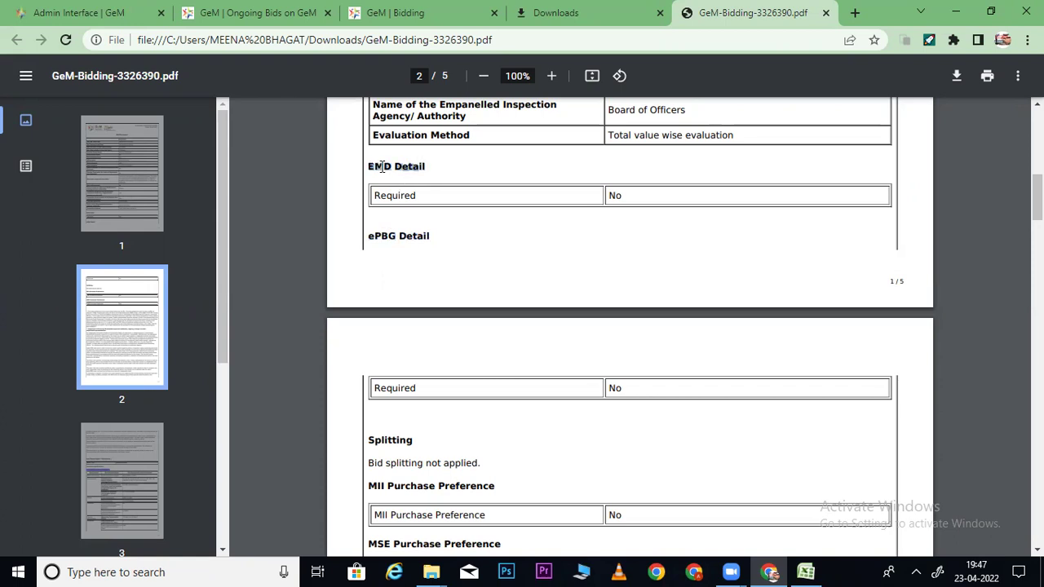
pyautogui.moveTo(627, 196); pyautogui.dragTo(605, 195)
pyautogui.moveTo(432, 240); pyautogui.dragTo(363, 242)
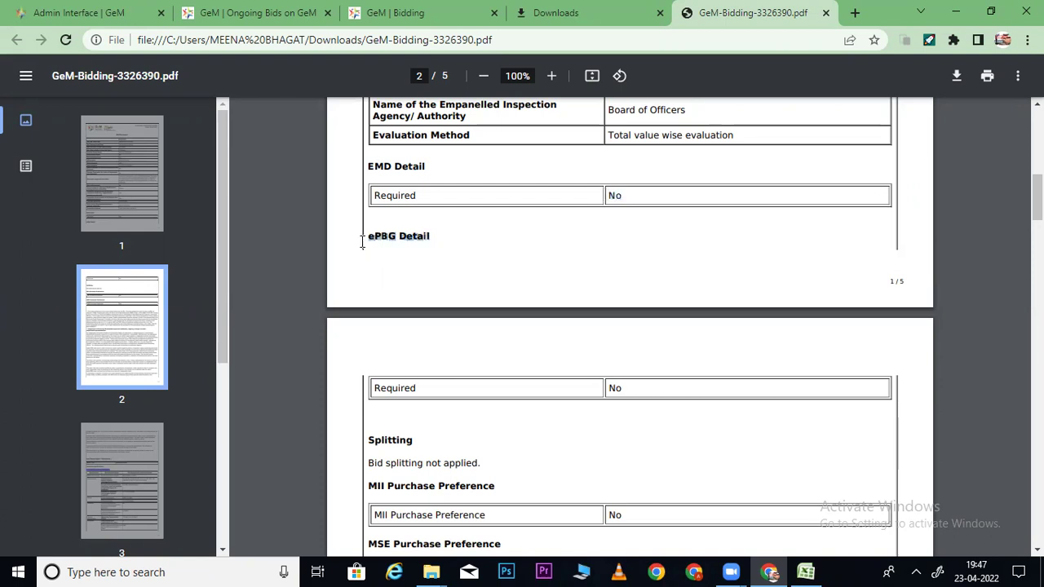
pyautogui.click(443, 243)
# Highlight the Ministry/State Name value "Ministry Of Railways" in the Bid Details table
pyautogui.scroll(3, 471, 245)
pyautogui.scroll(3, 618, 193)
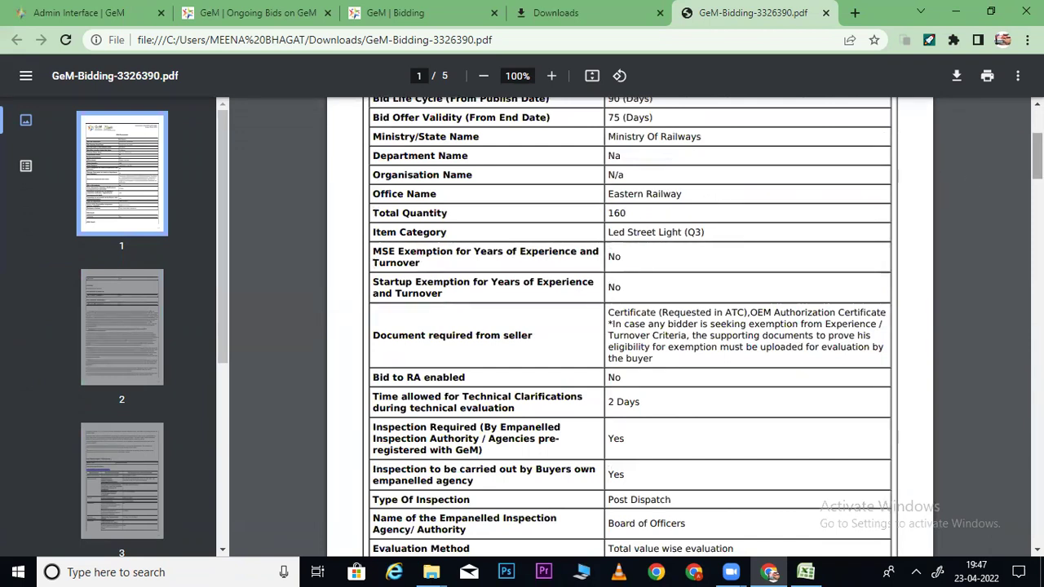
pyautogui.scroll(2, 617, 193)
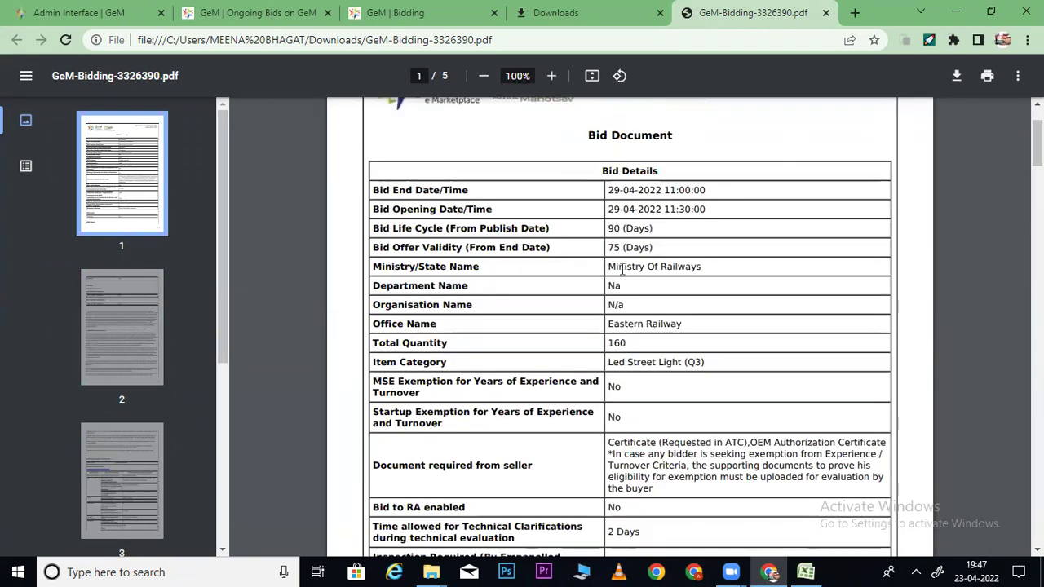
pyautogui.moveTo(609, 269); pyautogui.dragTo(721, 272)
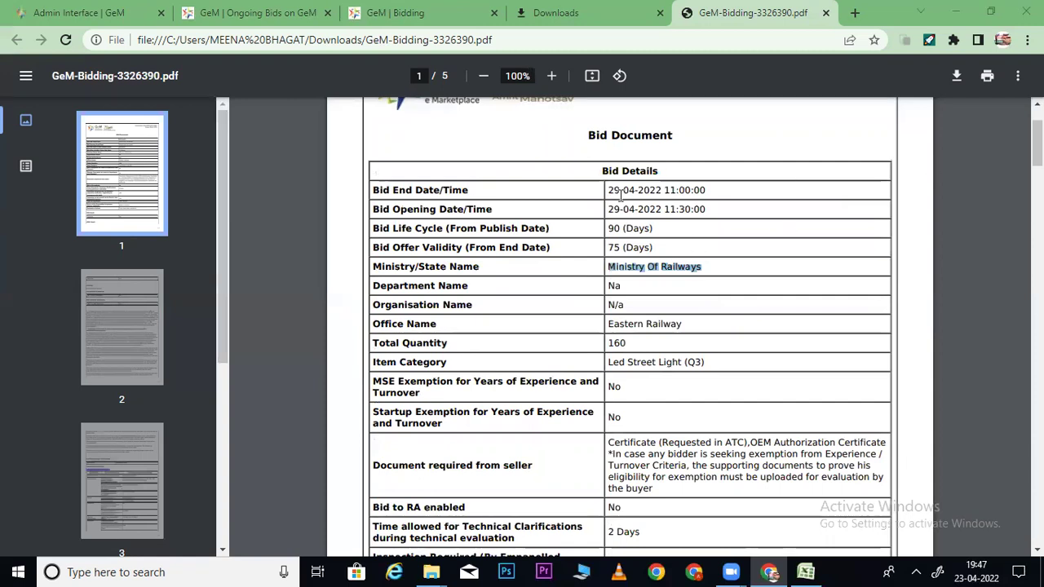
# Highlight the ePBG Required value at the start of page 2, then clear the selection
pyautogui.scroll(-5, 629, 326)
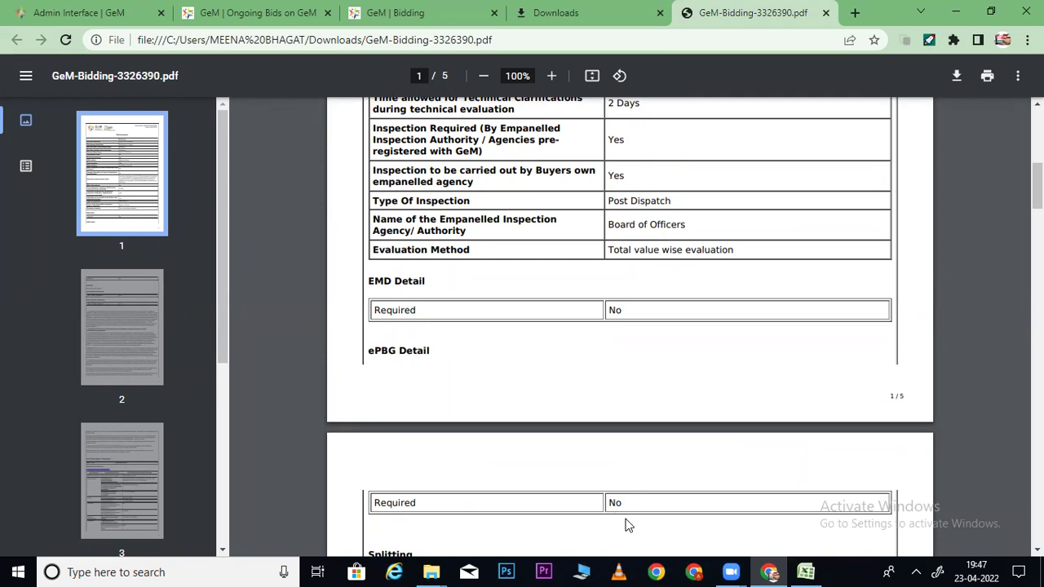
pyautogui.scroll(-2, 628, 525)
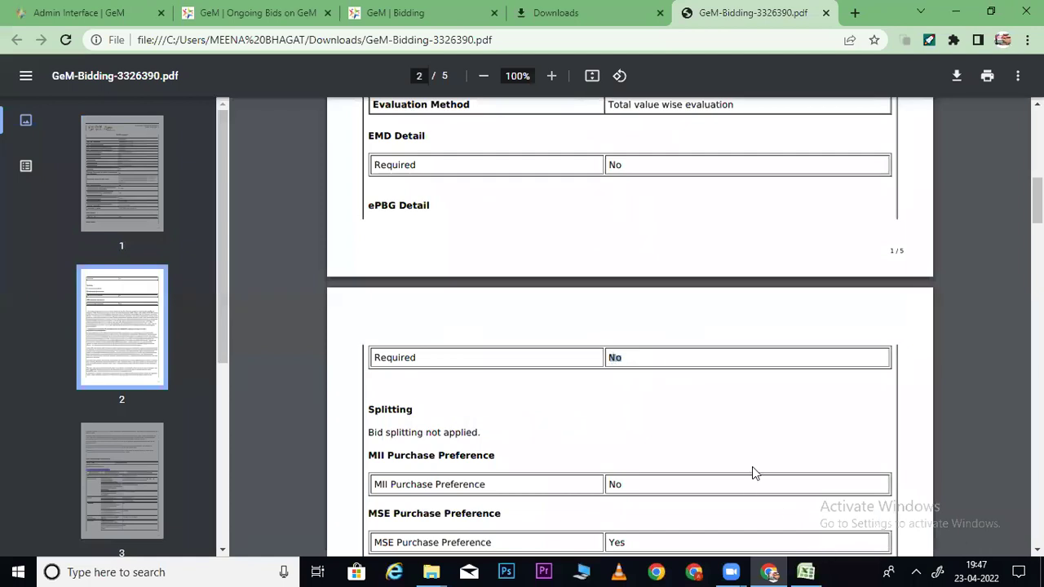
pyautogui.click(667, 395)
pyautogui.moveTo(606, 357); pyautogui.dragTo(642, 360)
pyautogui.click(612, 424)
# Switch to the Excel workbook and select the L1, L2 and L3 bidder rows in turn, finishing on O13:P13
pyautogui.hotkey('alt', 'Tab')
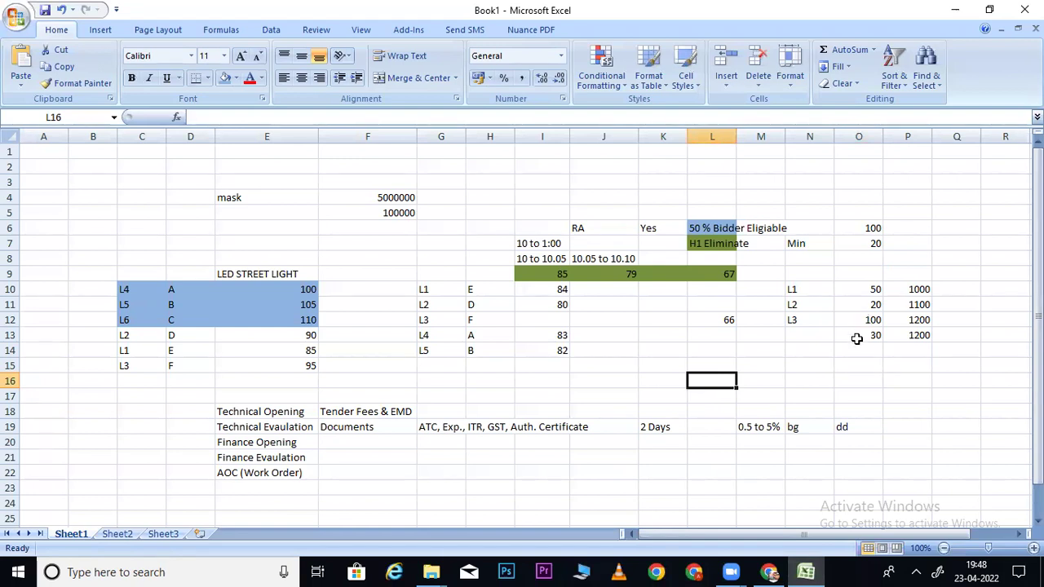
pyautogui.click(867, 290)
pyautogui.click(916, 292)
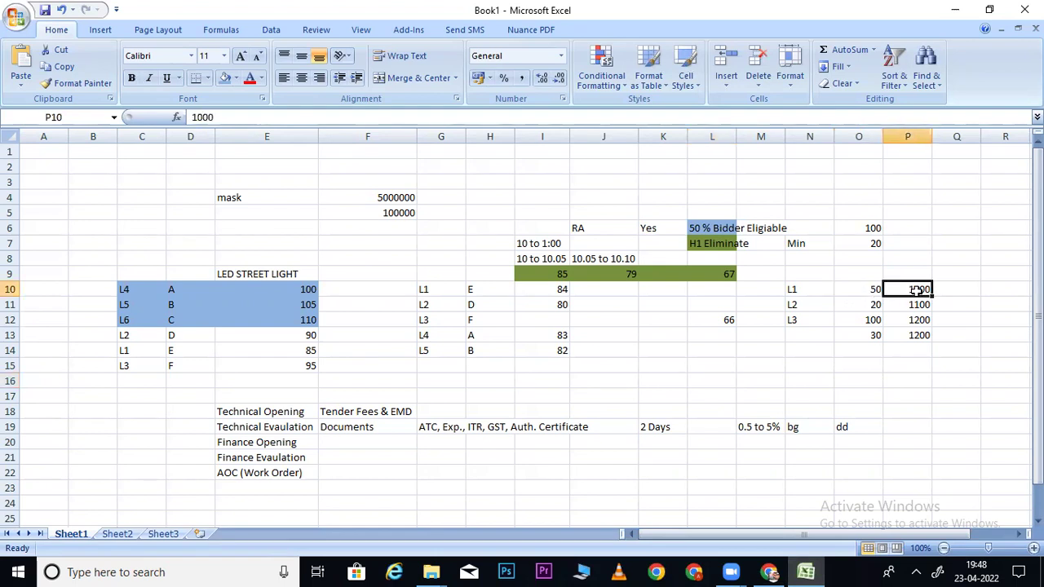
pyautogui.moveTo(790, 289); pyautogui.dragTo(905, 291)
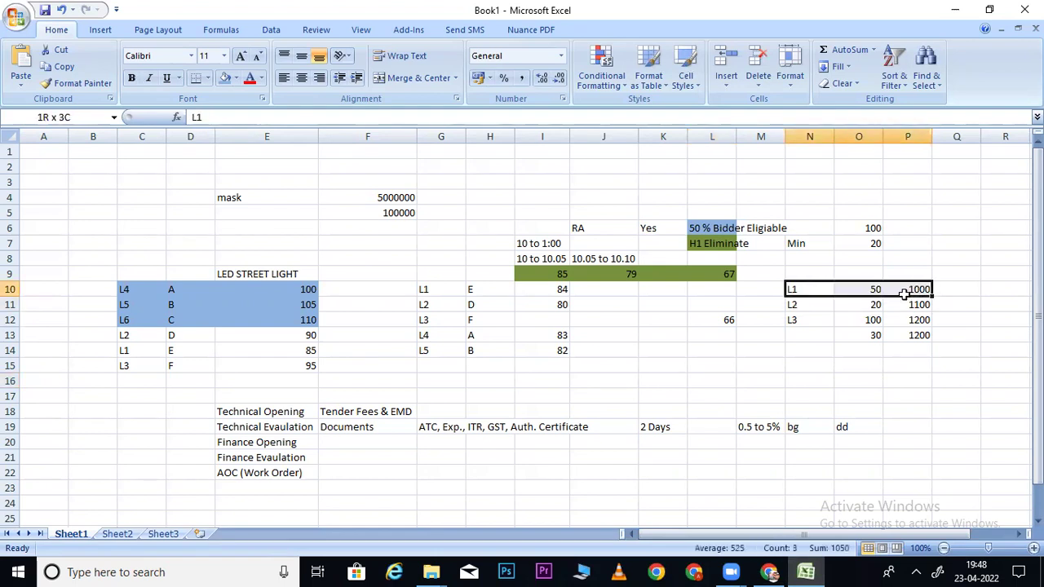
pyautogui.moveTo(804, 306); pyautogui.dragTo(897, 301)
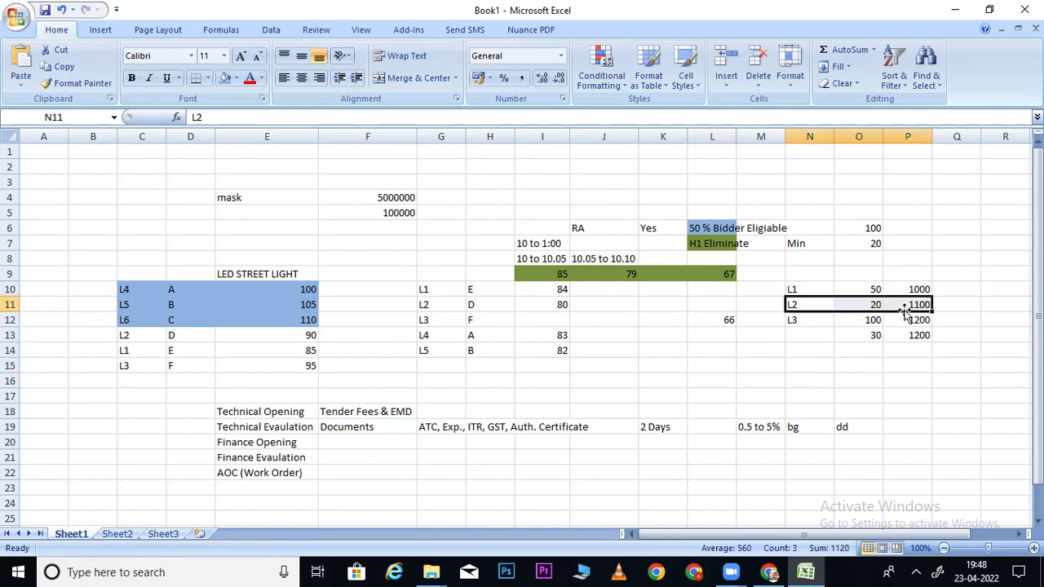
pyautogui.moveTo(806, 320); pyautogui.dragTo(917, 335)
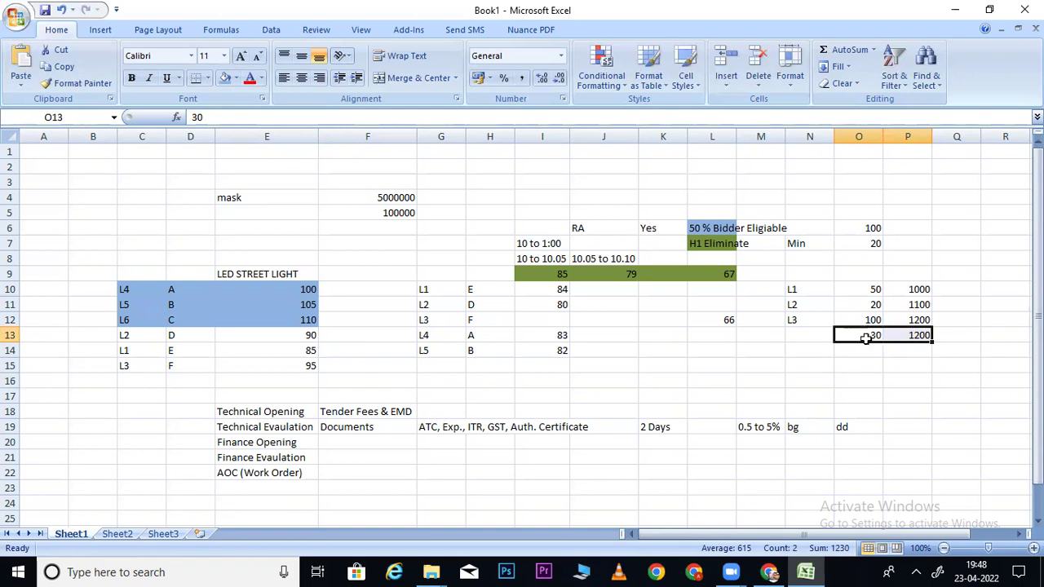
# Select the quantity cells O11, O13 and O10 one after another
pyautogui.click(864, 302)
pyautogui.click(877, 336)
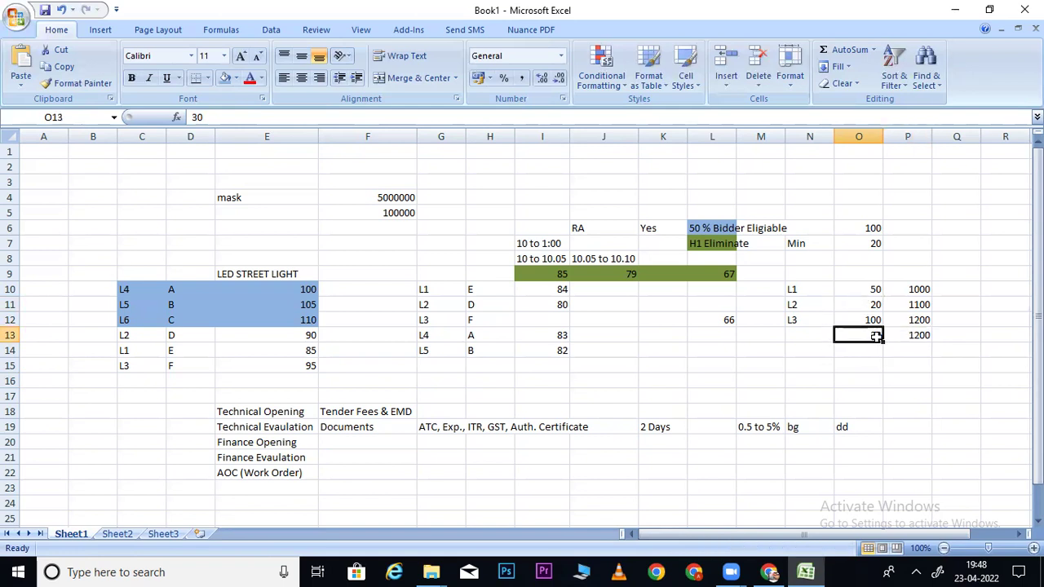
pyautogui.click(857, 290)
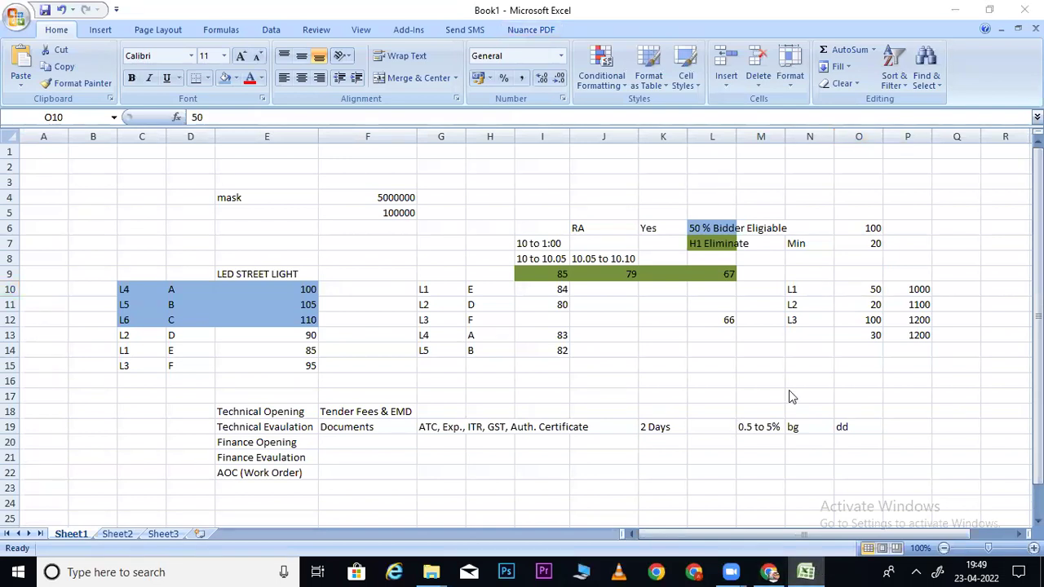
# Enter the formula =O10*P10 in cell Q10 to multiply the L1 bidder's quantity by its unit price
pyautogui.click(806, 346)
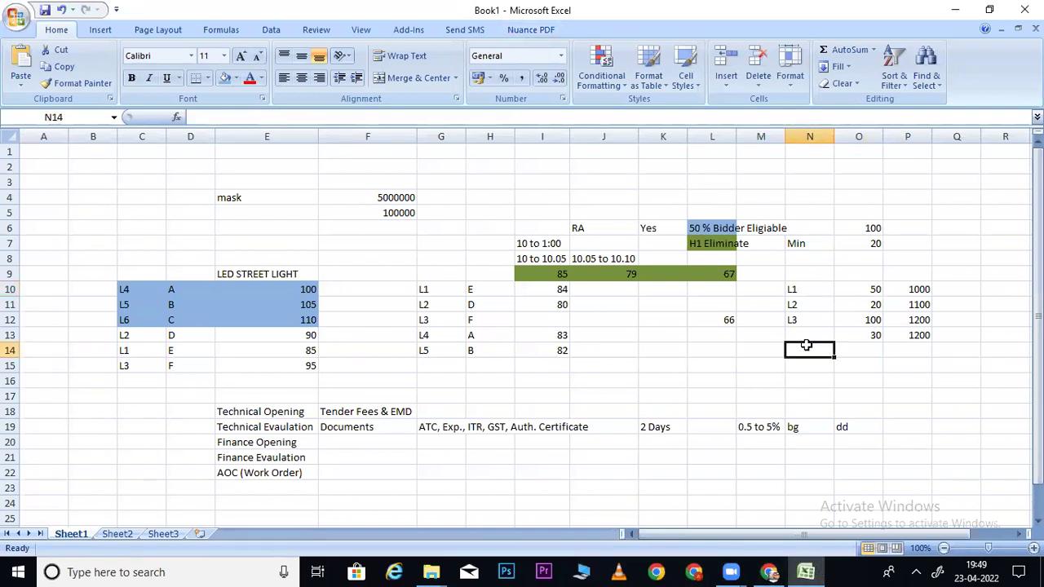
pyautogui.click(875, 292)
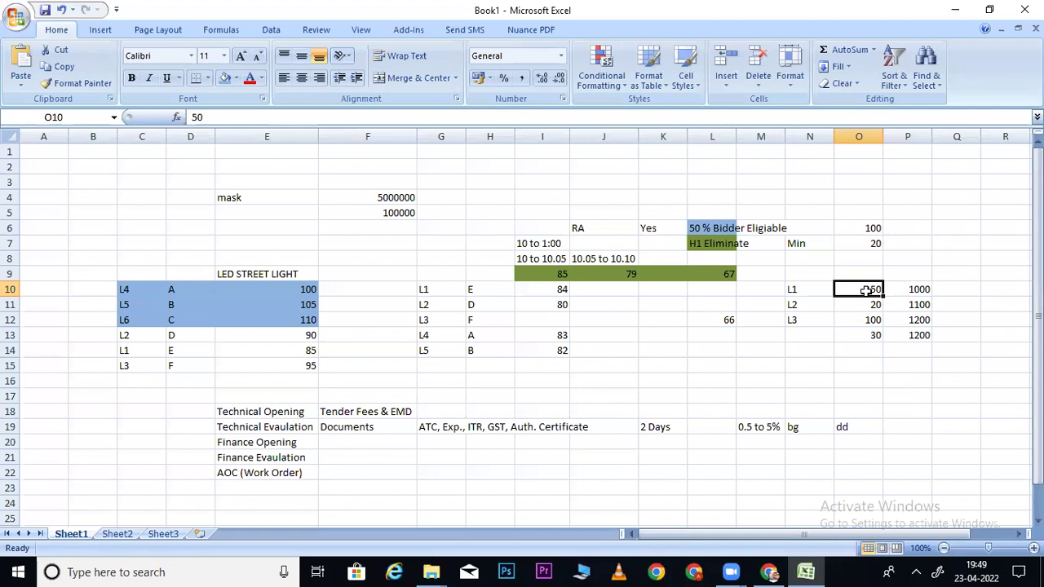
pyautogui.click(911, 295)
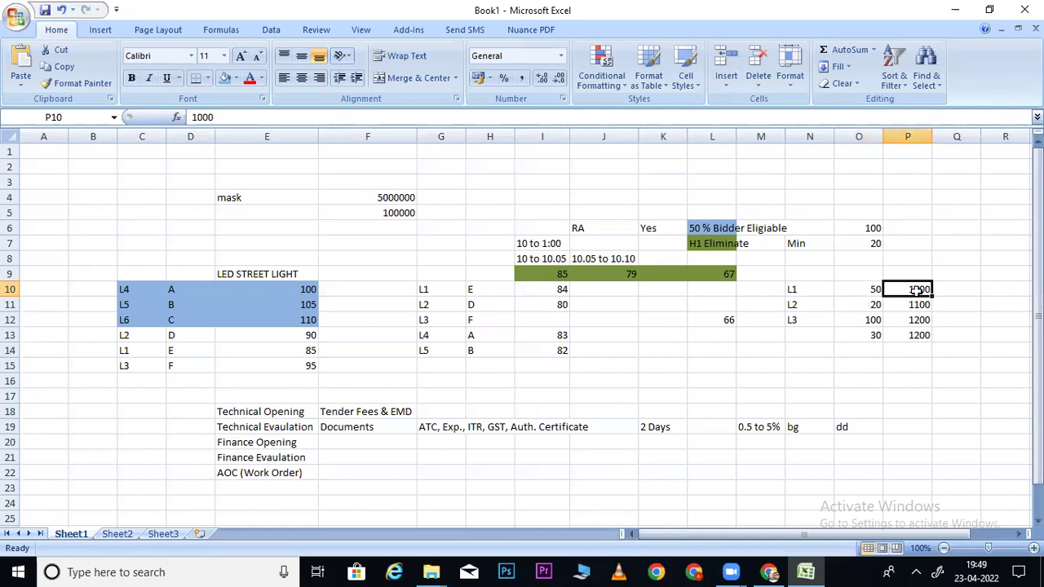
pyautogui.click(870, 288)
pyautogui.click(946, 290)
pyautogui.write('=O10*')
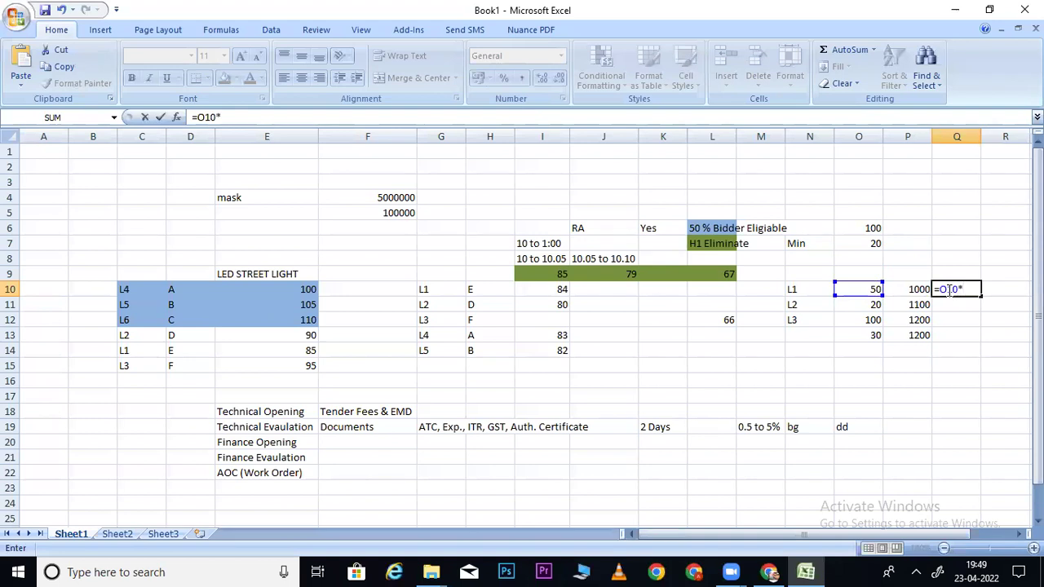
pyautogui.write('P10')
pyautogui.press('Return')
# Set the L1 bidder's quantity in cell O10 to 20
pyautogui.click(872, 229)
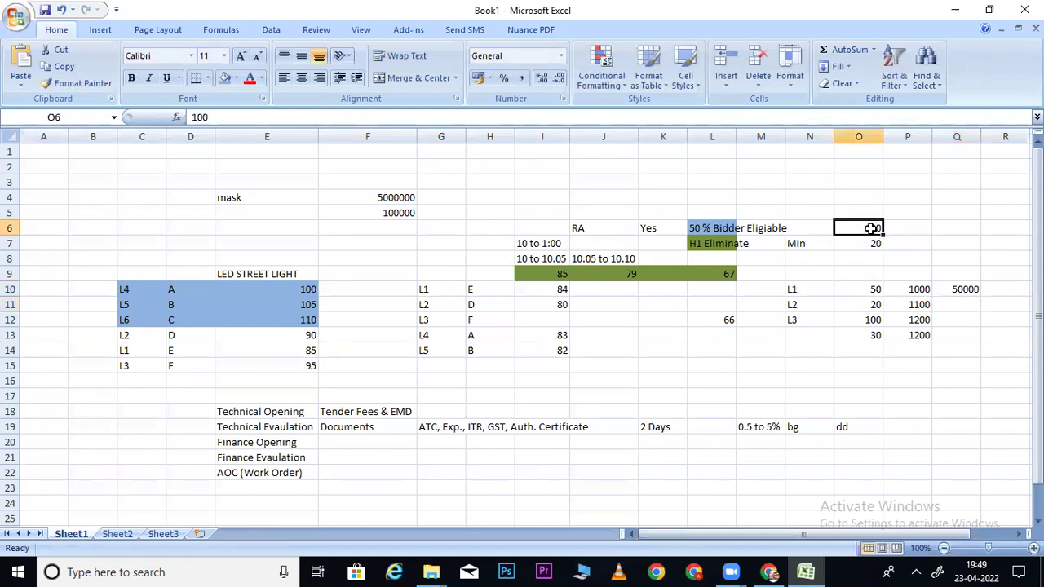
pyautogui.click(866, 289)
pyautogui.click(860, 305)
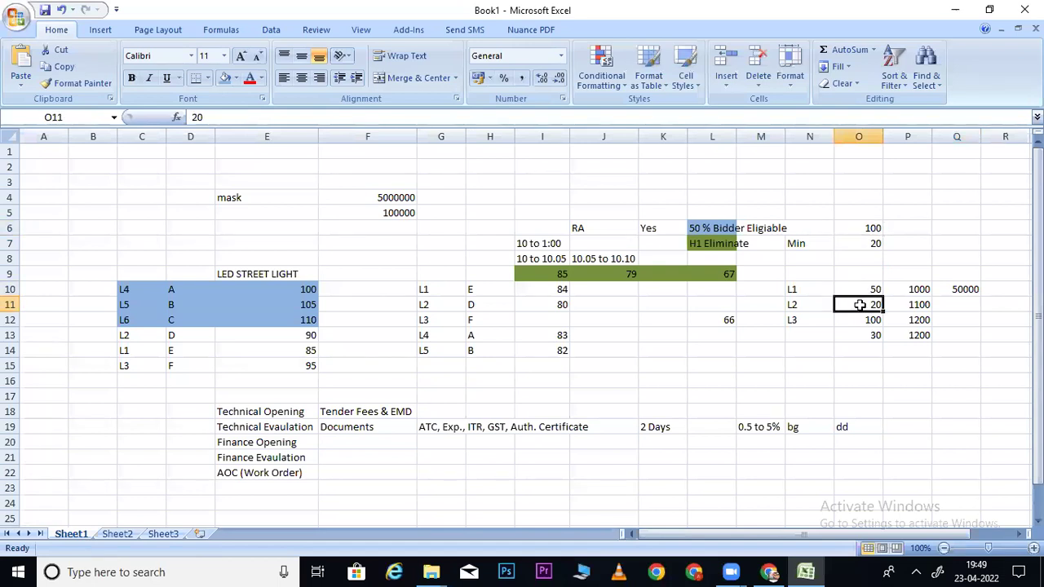
pyautogui.click(788, 323)
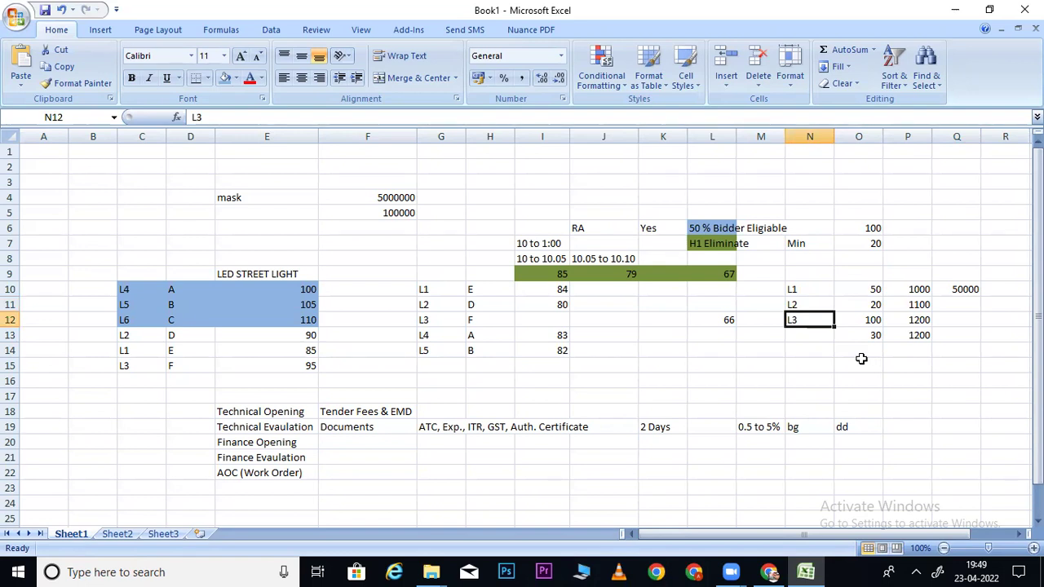
pyautogui.click(869, 305)
pyautogui.click(867, 290)
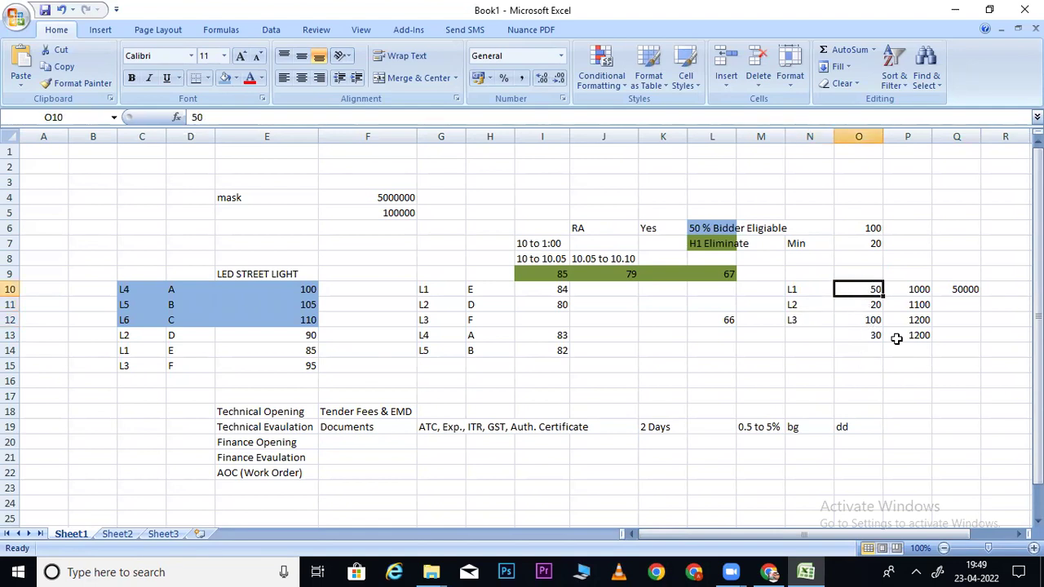
pyautogui.write('20')
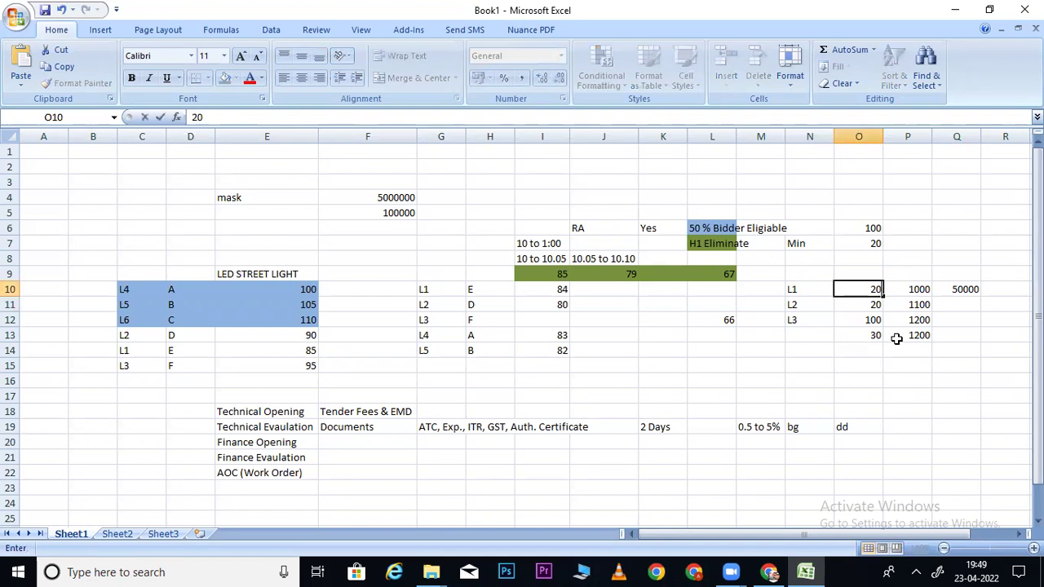
pyautogui.press('Return')
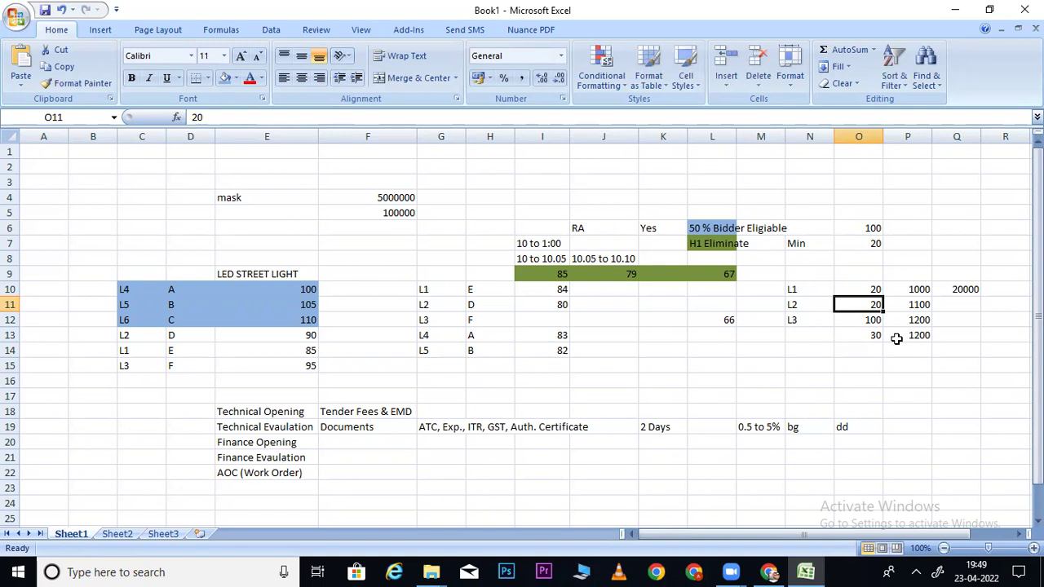
# Change the L1 bidder's quantity in cell O10 to 50
pyautogui.moveTo(813, 286); pyautogui.dragTo(874, 286)
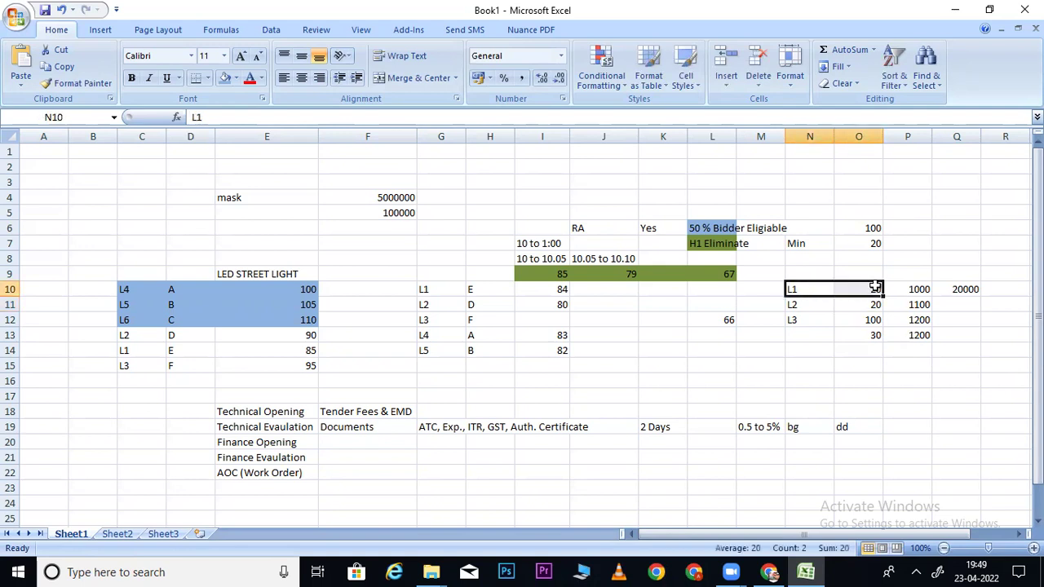
pyautogui.click(875, 286)
pyautogui.write('50')
pyautogui.press('Return')
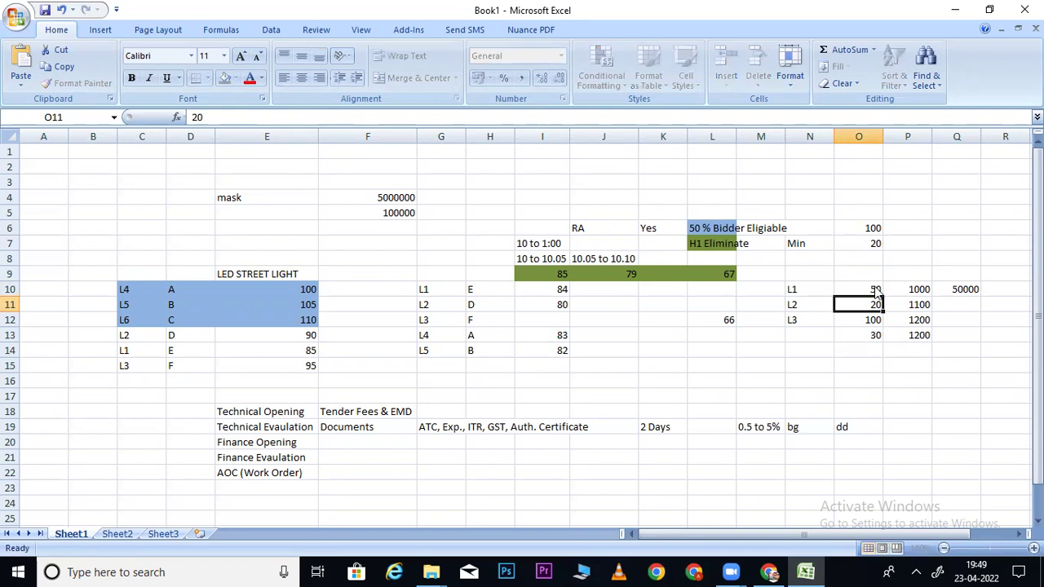
# Set the L1 bidder's quantity in cell O10 to 100 and compare its row with the L2 and L3 rows
pyautogui.click(874, 286)
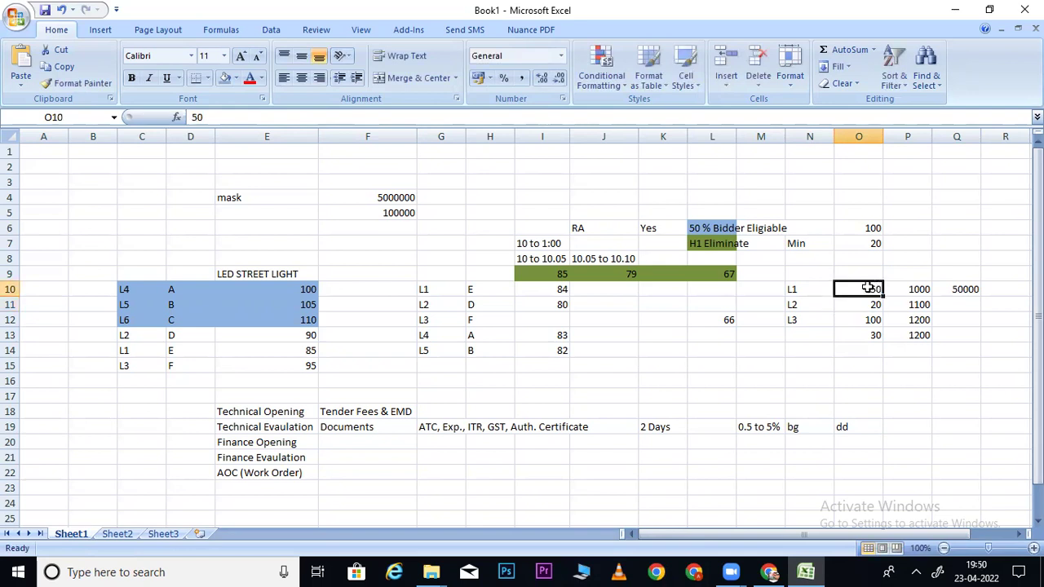
pyautogui.write('100')
pyautogui.click(869, 287)
pyautogui.press('Up')
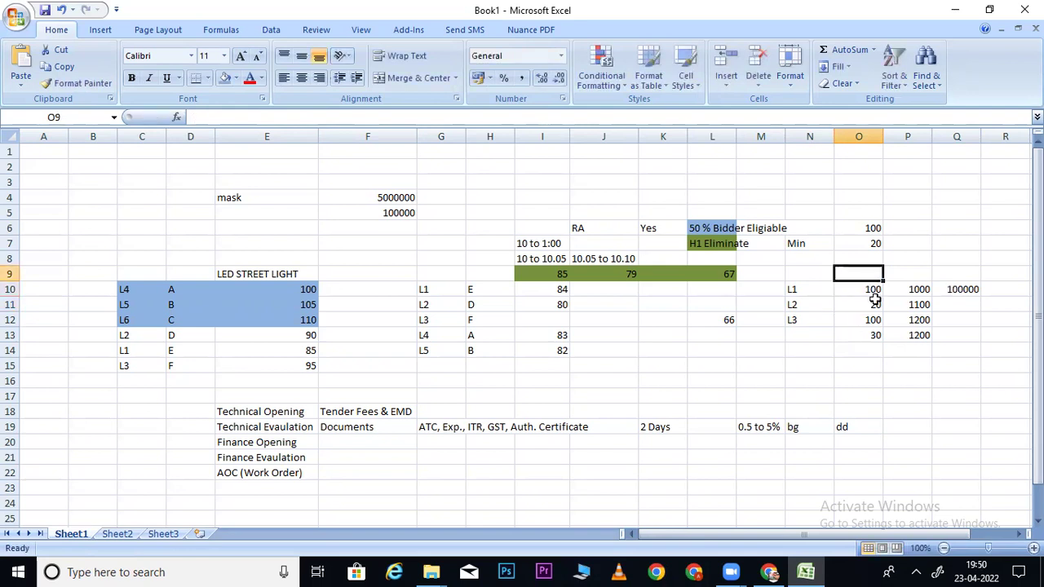
pyautogui.moveTo(788, 303); pyautogui.dragTo(894, 342)
pyautogui.click(795, 288)
pyautogui.moveTo(796, 288); pyautogui.dragTo(884, 289)
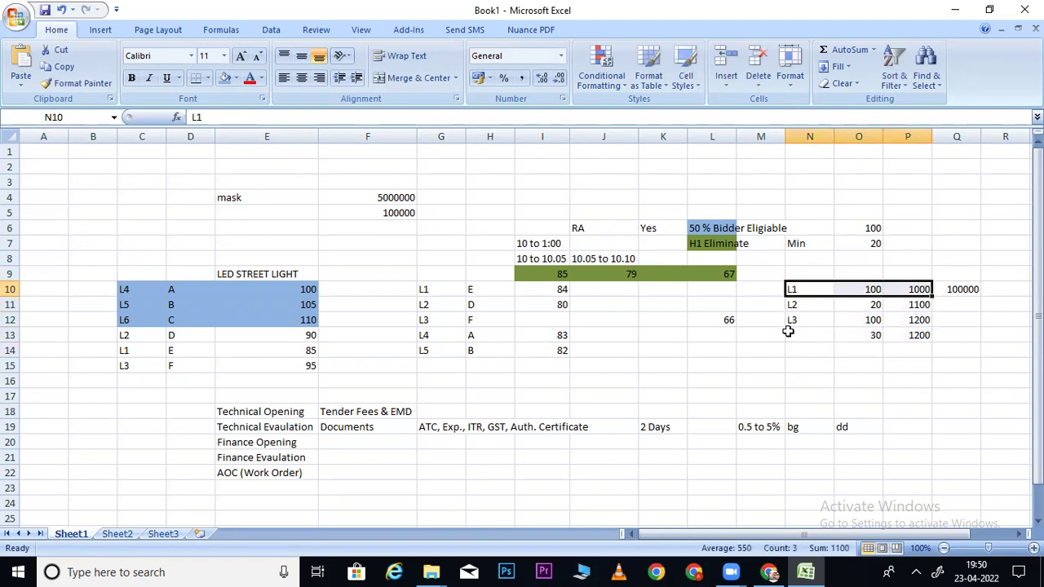
pyautogui.click(749, 351)
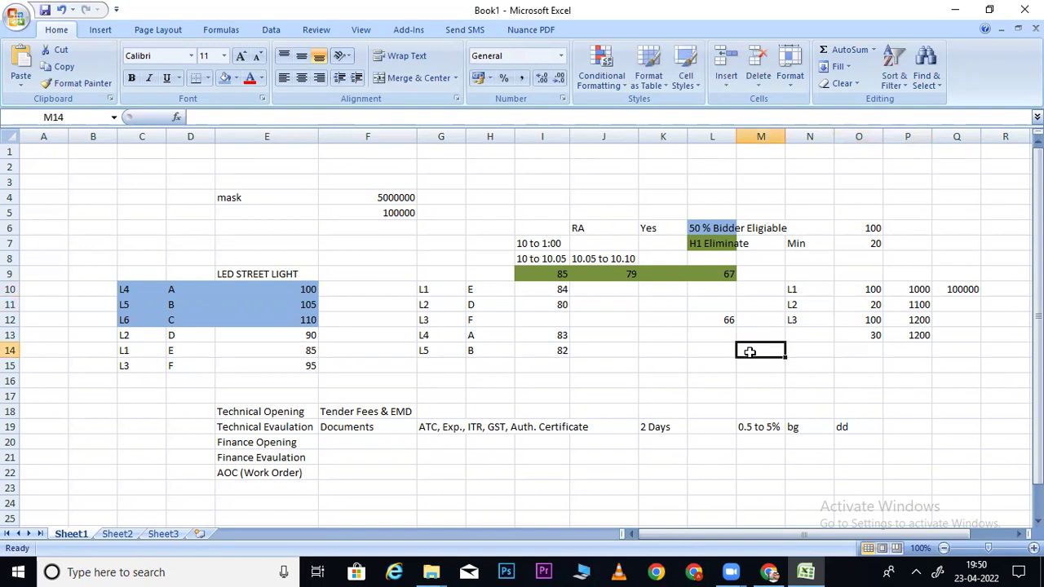
# Restore the L1 bidder's quantity in cell O10 to 50
pyautogui.click(844, 290)
pyautogui.write('50')
pyautogui.press('Return')
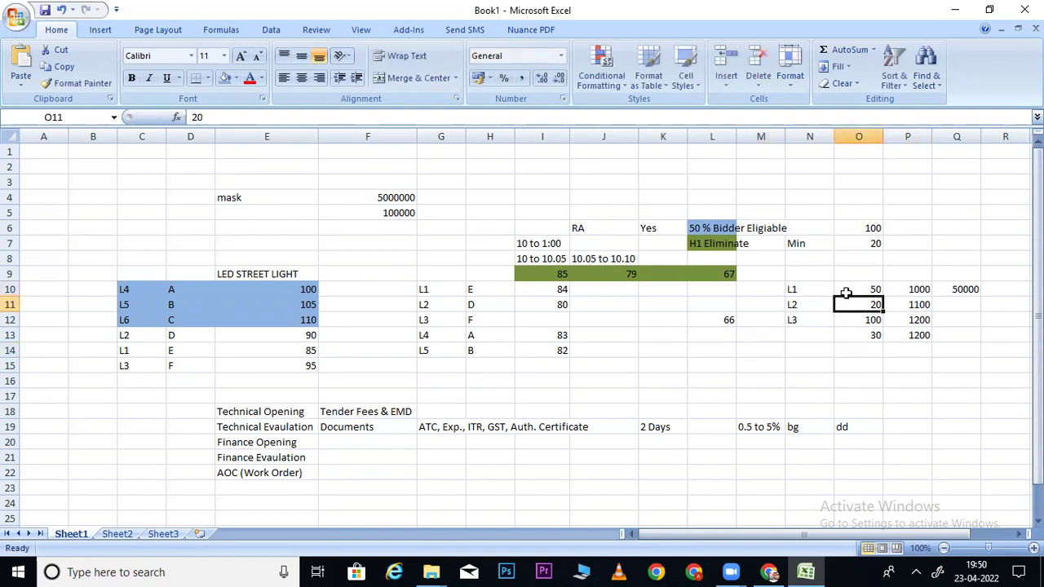
# Examine the quantities, unit prices and totals of the bidders in N10:Q13
pyautogui.click(921, 304)
pyautogui.click(832, 289)
pyautogui.moveTo(834, 290); pyautogui.dragTo(901, 326)
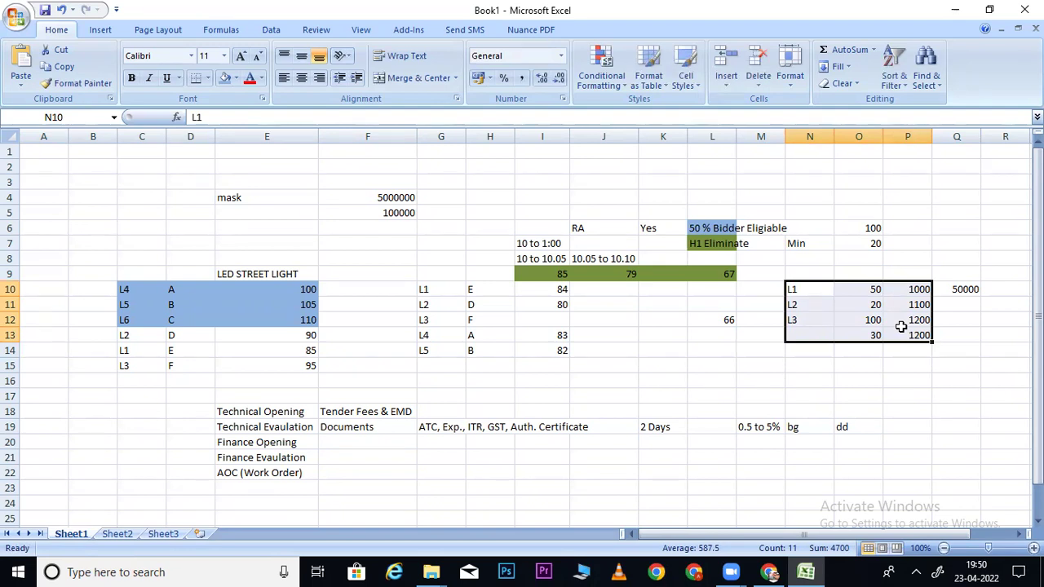
pyautogui.click(876, 288)
pyautogui.moveTo(876, 289); pyautogui.dragTo(919, 322)
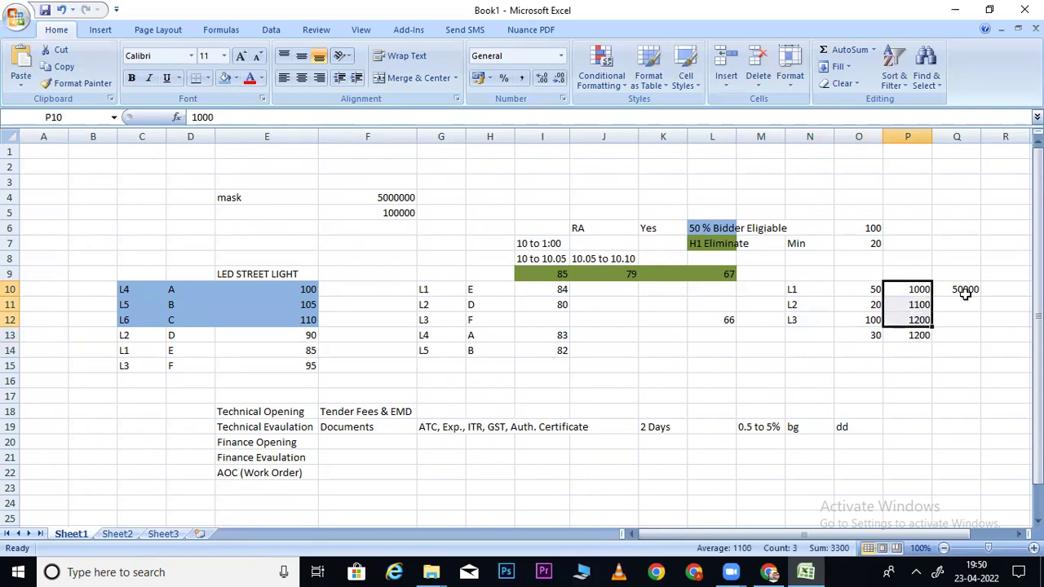
pyautogui.click(965, 290)
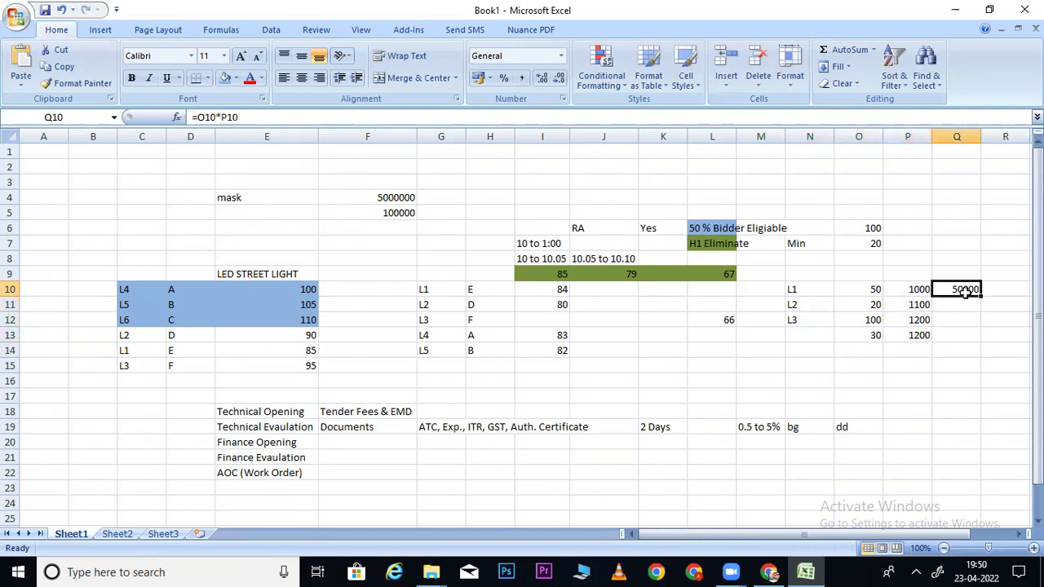
pyautogui.moveTo(921, 290); pyautogui.dragTo(914, 322)
pyautogui.moveTo(971, 287); pyautogui.dragTo(968, 332)
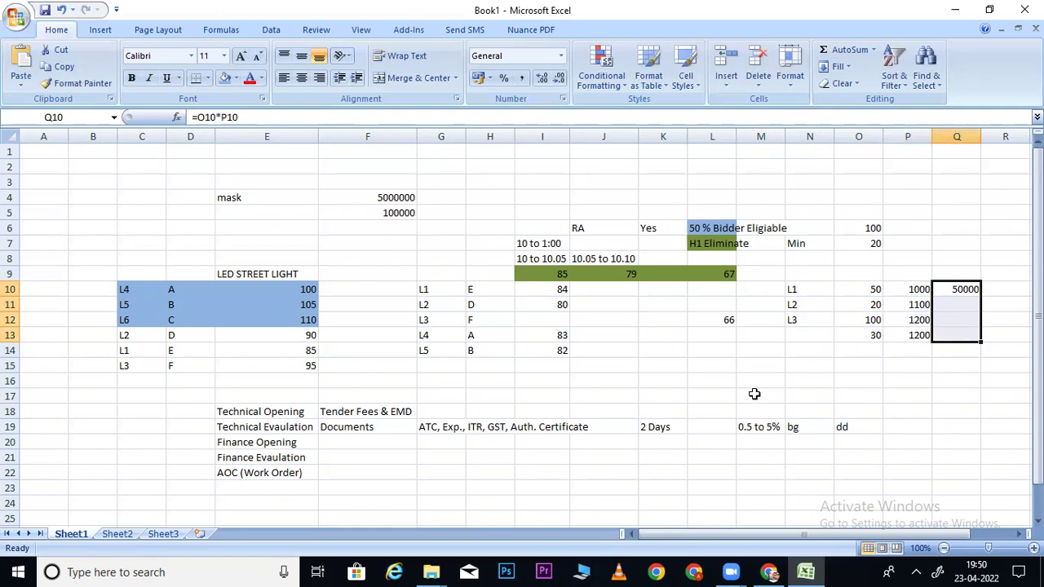
pyautogui.moveTo(913, 292); pyautogui.dragTo(920, 326)
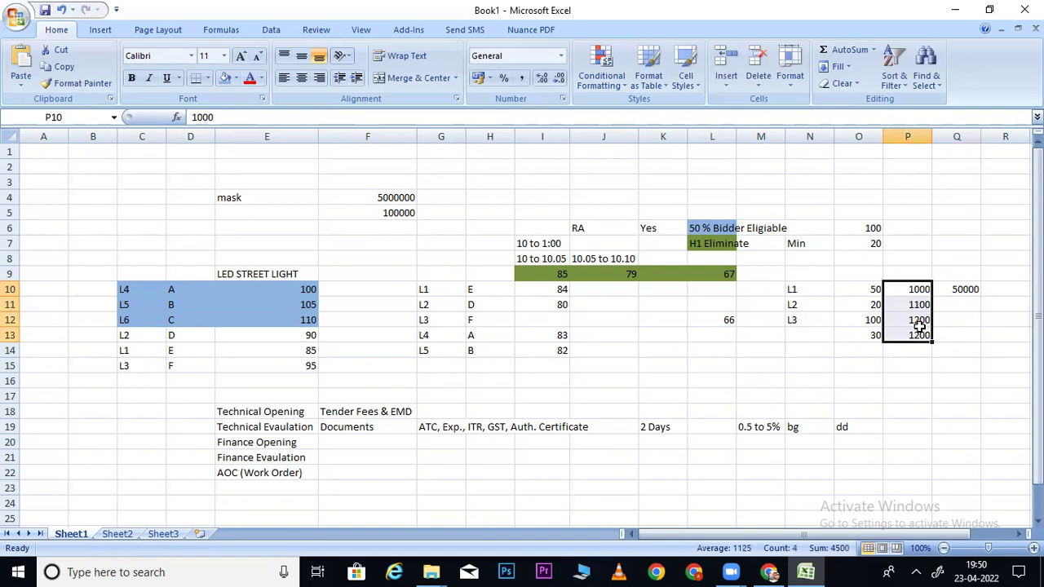
# Switch to the GeM-Bidding-3326390.pdf document in Chrome and read the MII Purchase Preference section on page 2
pyautogui.click(771, 571)
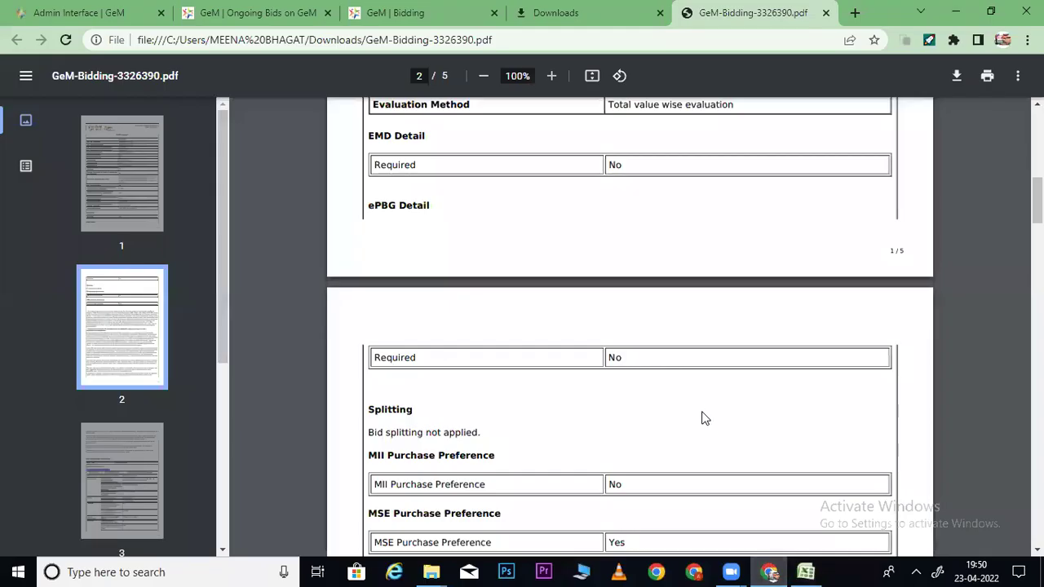
pyautogui.scroll(-3, 642, 418)
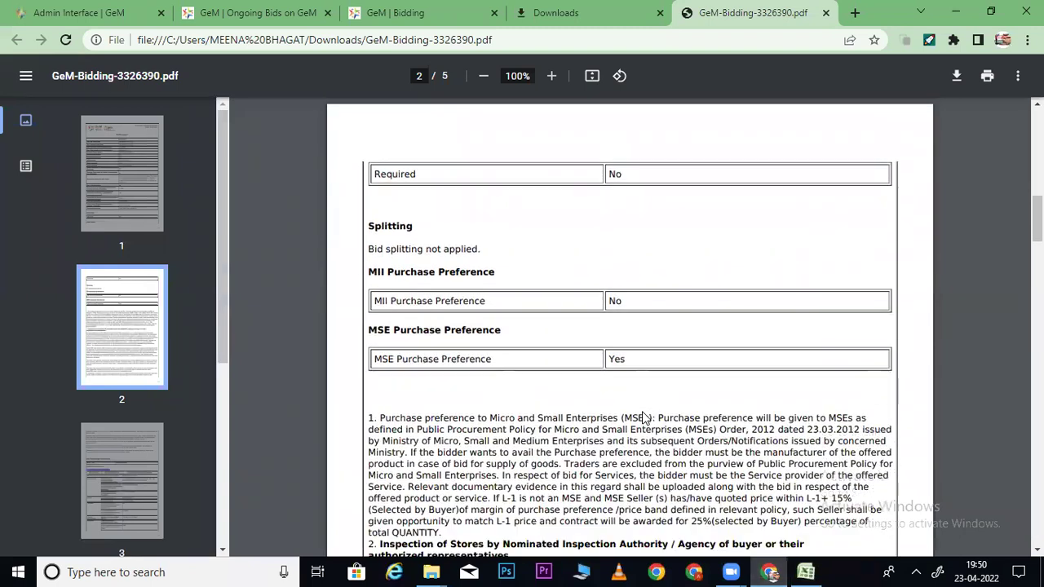
pyautogui.moveTo(368, 272)
pyautogui.mouseDown()
pyautogui.moveTo(501, 272)
pyautogui.moveTo(364, 273)
pyautogui.mouseUp()
pyautogui.click(389, 270)
pyautogui.doubleClick(372, 271)
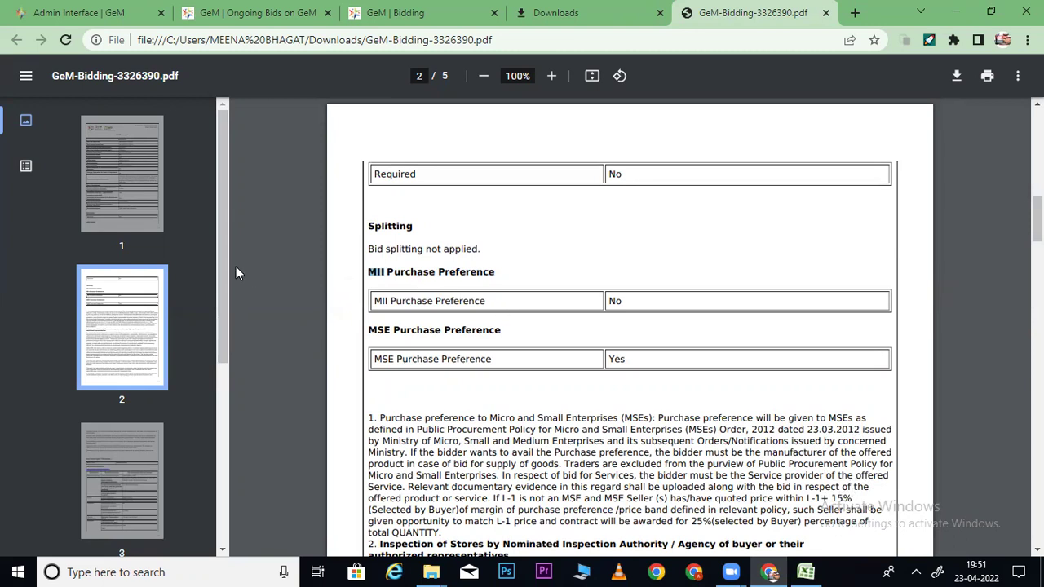
pyautogui.moveTo(623, 302); pyautogui.dragTo(613, 302)
# Copy "Led Street Light" from the bid's Item Category and paste it into cell L2 of the Excel sheet
pyautogui.scroll(10, 807, 240)
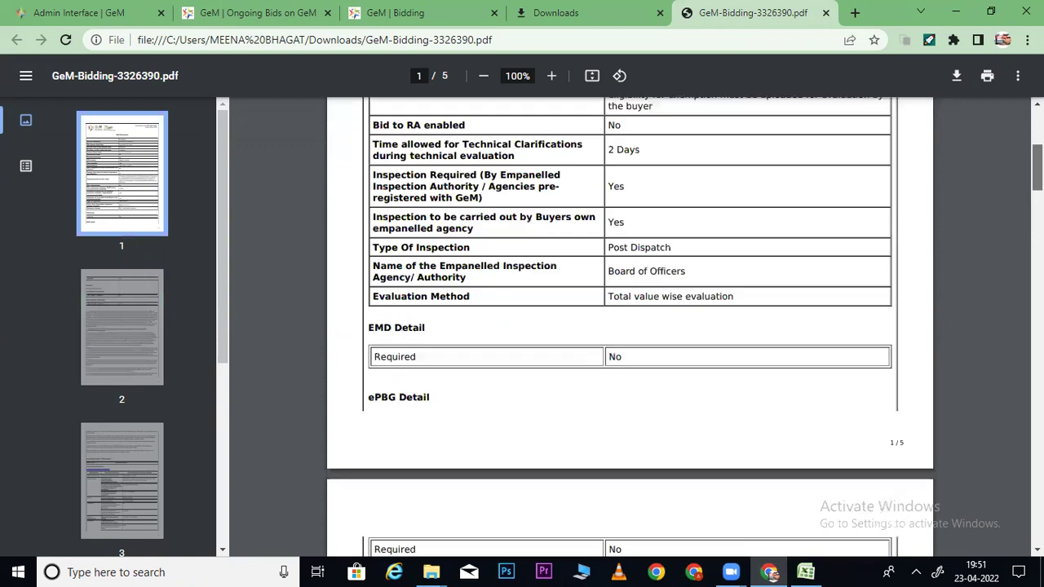
pyautogui.moveTo(608, 255); pyautogui.dragTo(678, 260)
pyautogui.hotkey('ctrl', 'c')
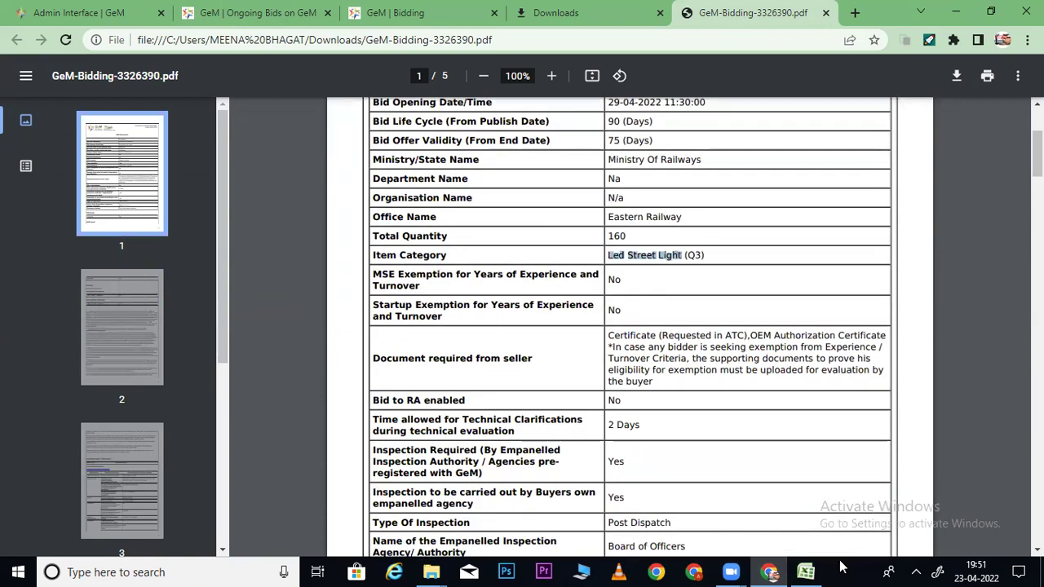
pyautogui.click(806, 561)
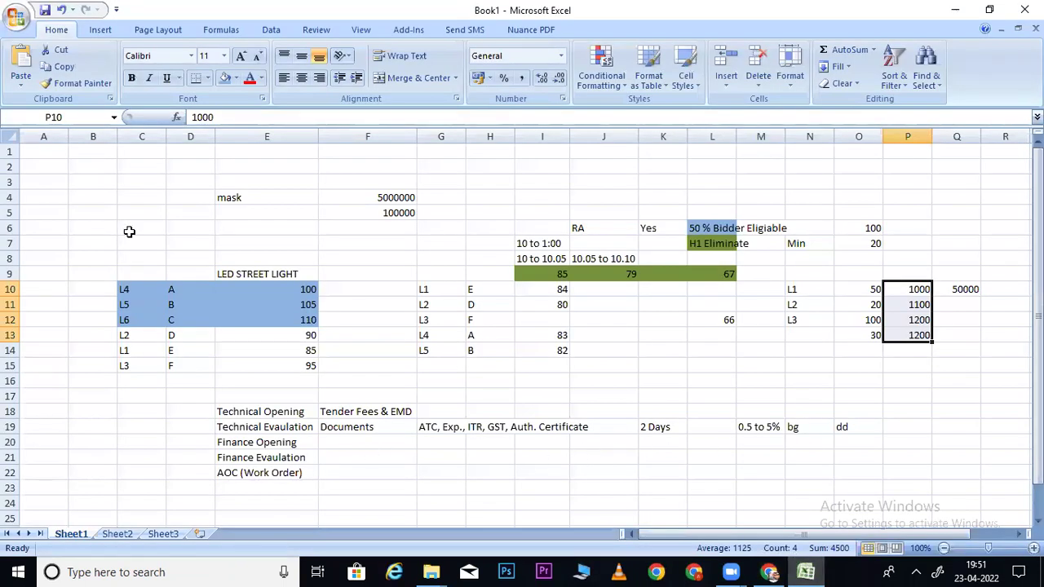
pyautogui.click(707, 168)
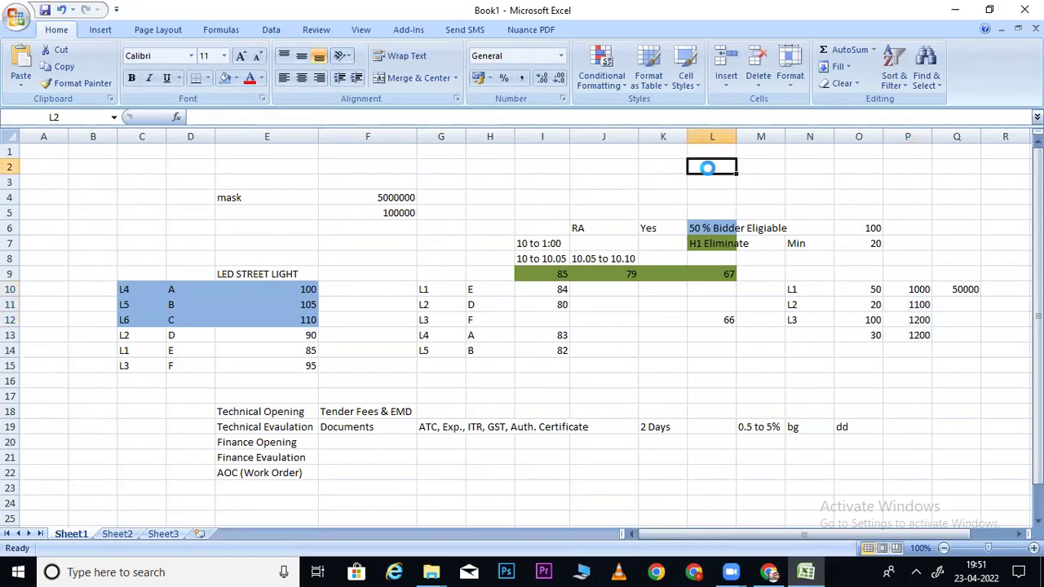
pyautogui.hotkey('ctrl', 'v')
# Enter MII in cell N2 and 60% in cell O2 beside the Led Street Light entry
pyautogui.press('Right')
pyautogui.press('Right')
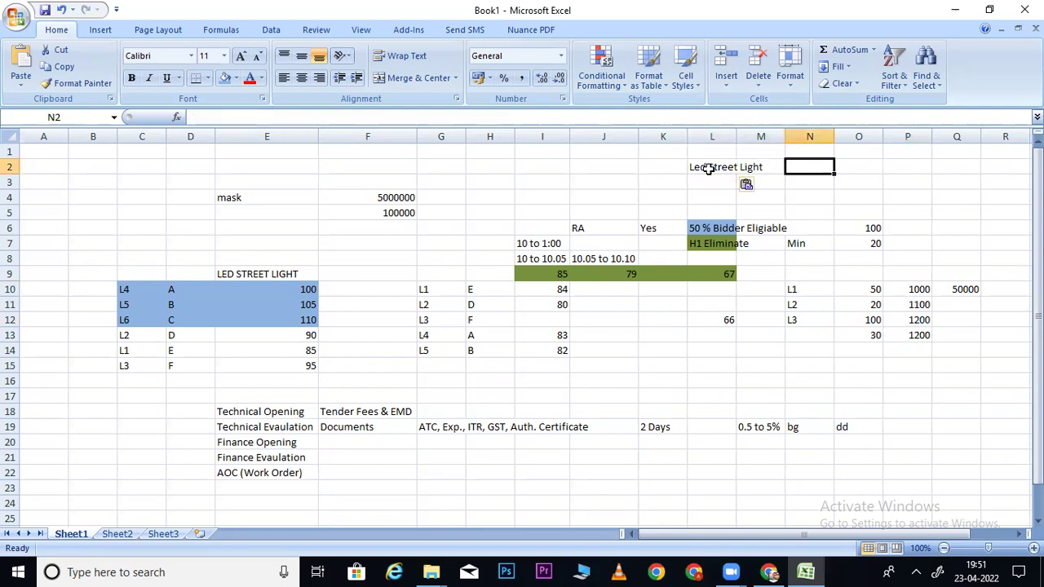
pyautogui.write('MII')
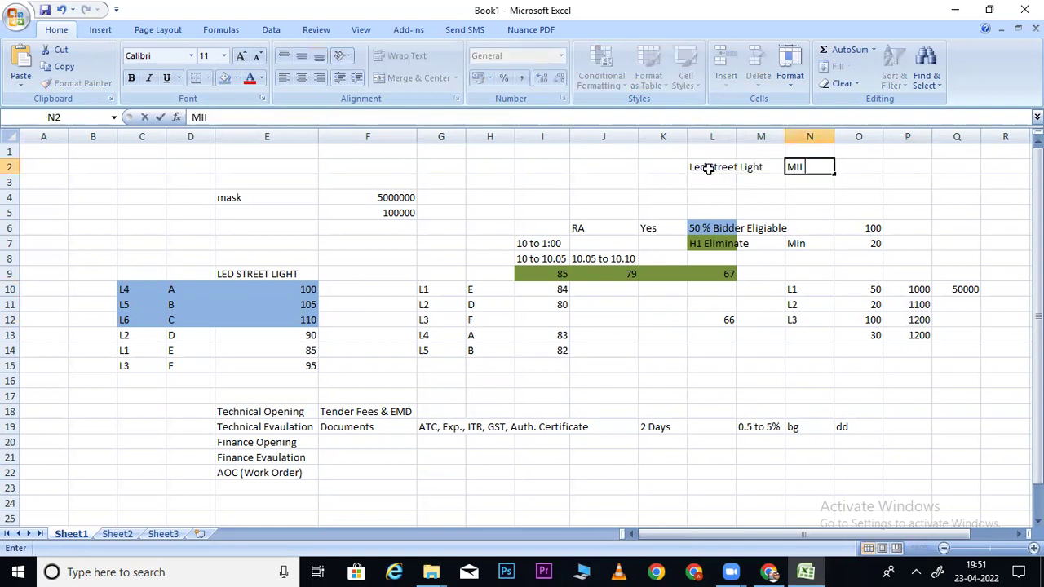
pyautogui.press('Right')
pyautogui.write('60%')
pyautogui.press('Return')
pyautogui.moveTo(734, 166); pyautogui.dragTo(850, 166)
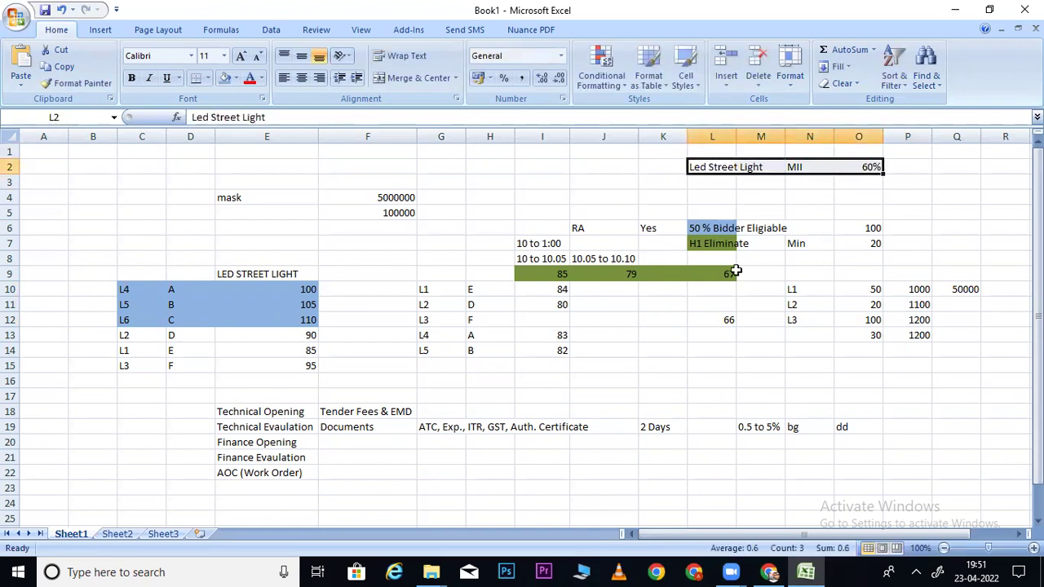
# Switch to the GeM Ongoing Bids page in Chrome and search the products for "Led Street Light"
pyautogui.click(769, 572)
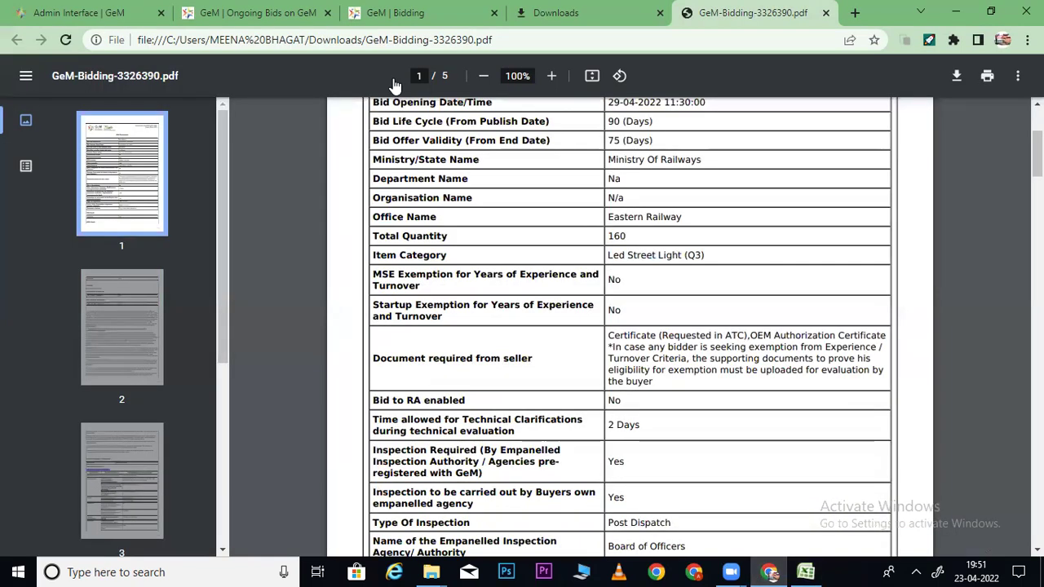
pyautogui.click(334, 29)
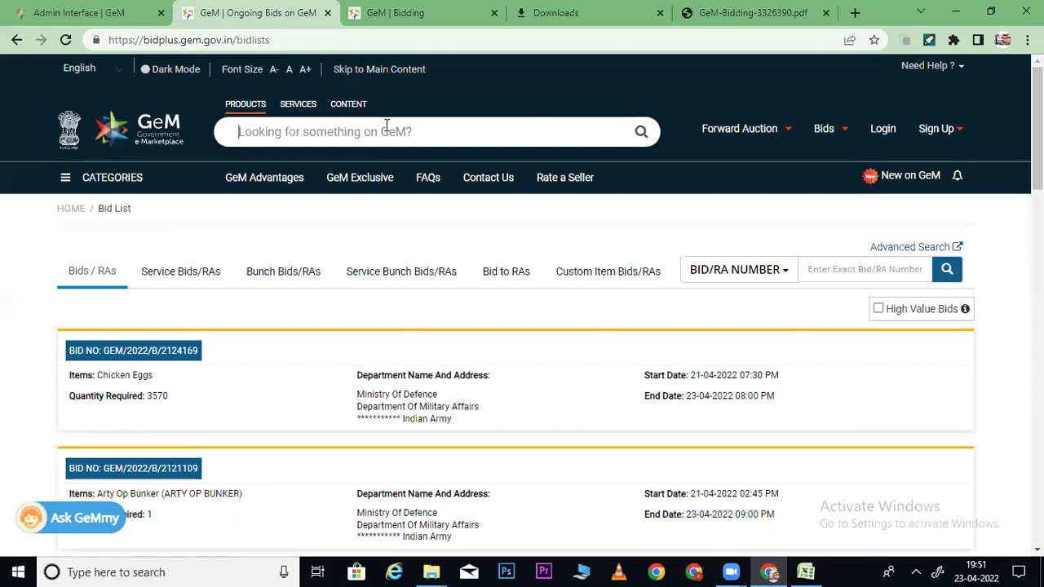
pyautogui.hotkey('ctrl', 'v')
pyautogui.click(641, 133)
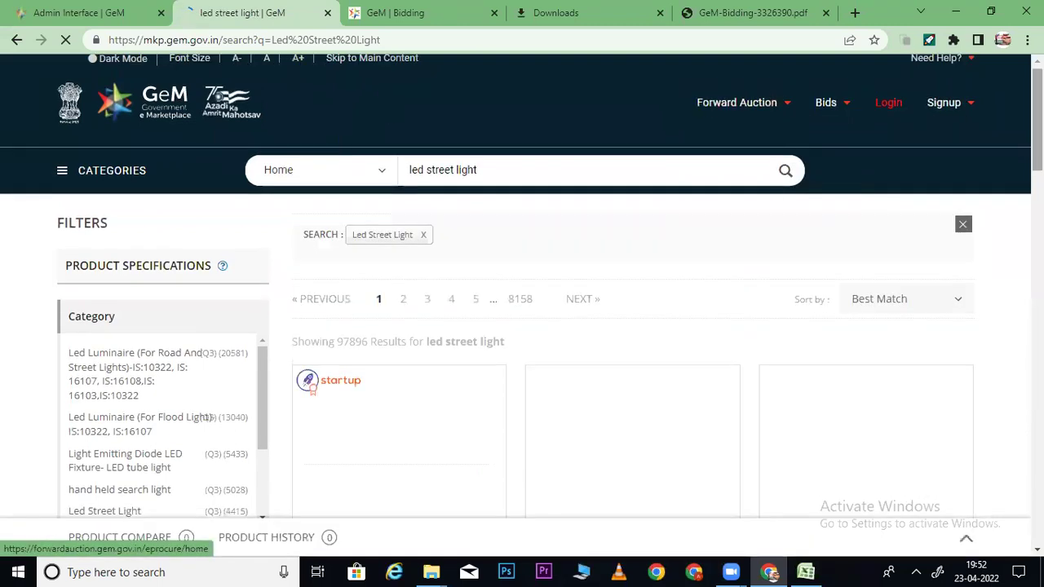
# Narrow the search results to the Led Street Light category and check the GM LED Street Light's product details in a new tab
pyautogui.scroll(-2, 522, 286)
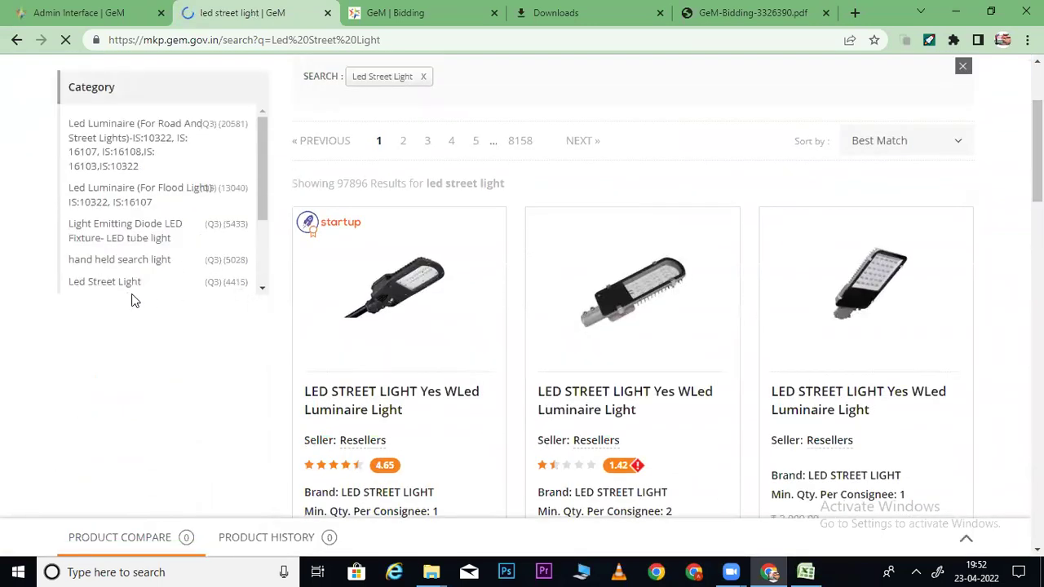
pyautogui.click(114, 285)
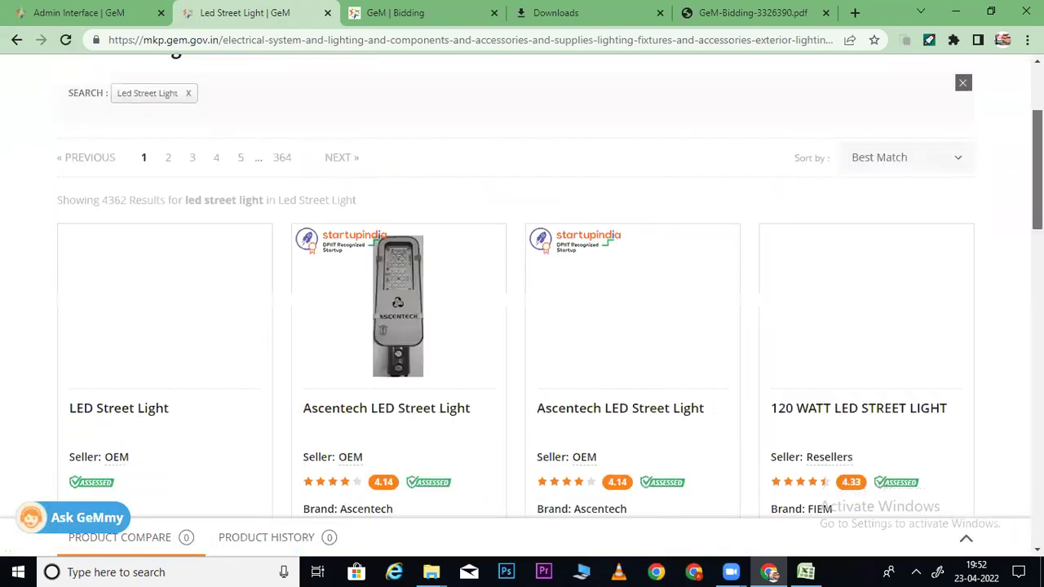
pyautogui.rightClick(167, 284)
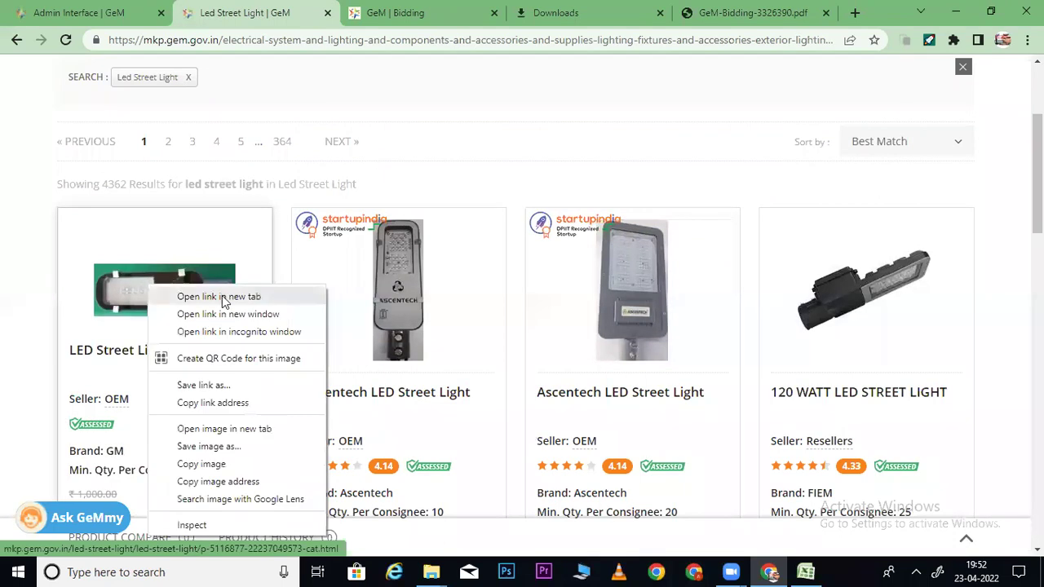
pyautogui.click(224, 296)
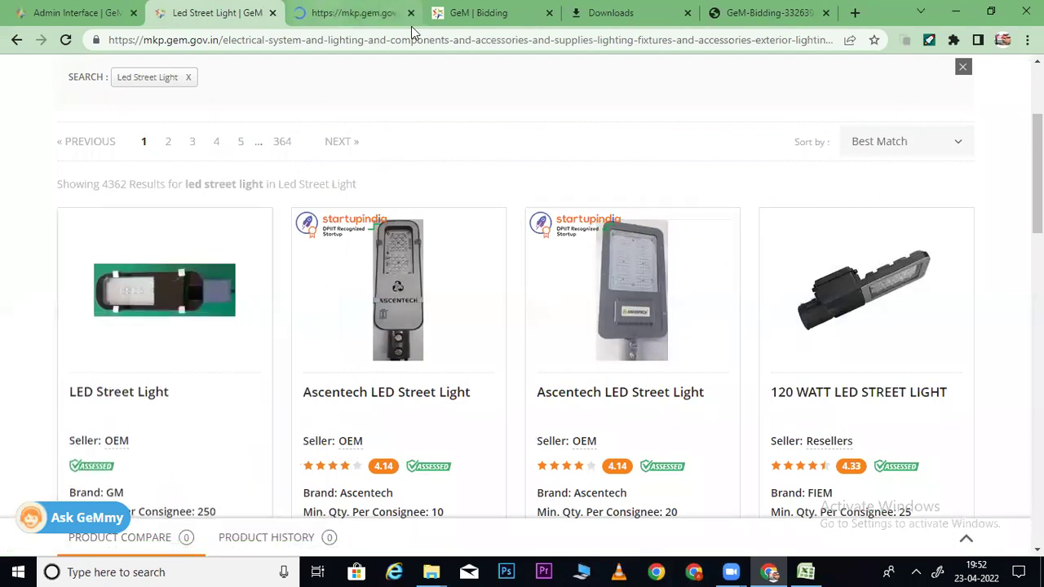
pyautogui.click(403, 20)
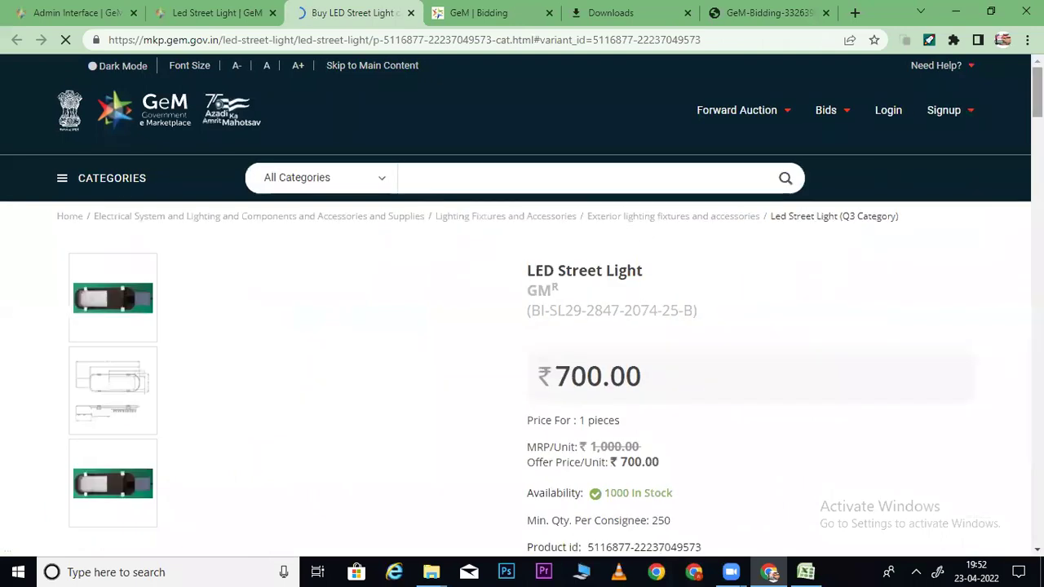
pyautogui.scroll(-4, 592, 324)
pyautogui.moveTo(539, 307); pyautogui.dragTo(659, 294)
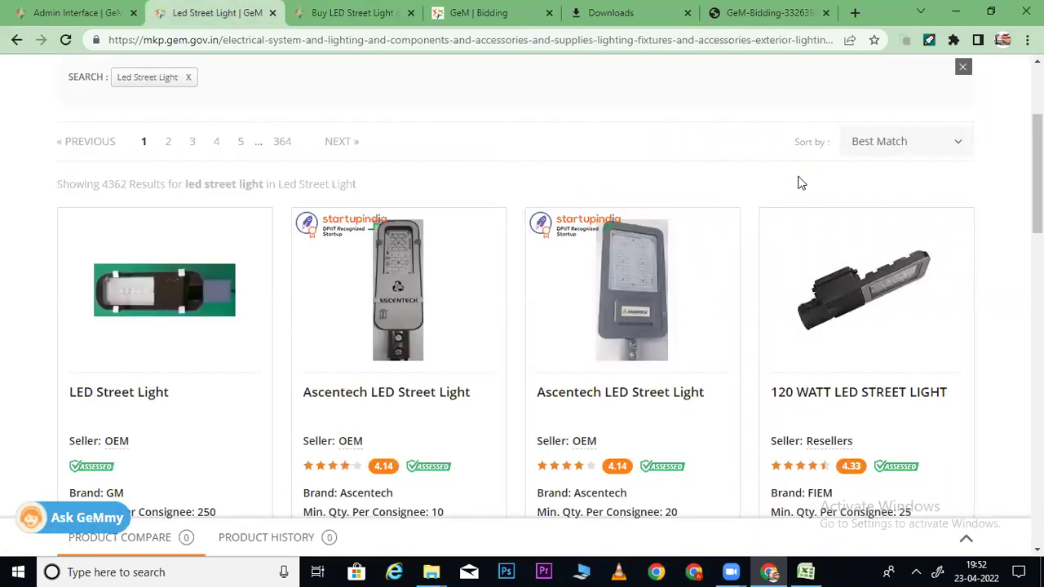
# Open the FIEM 120 WATT LED STREET LIGHT listing in a new tab and highlight its Local Content (MII) declaration
pyautogui.scroll(-4, 800, 182)
pyautogui.scroll(1, 971, 170)
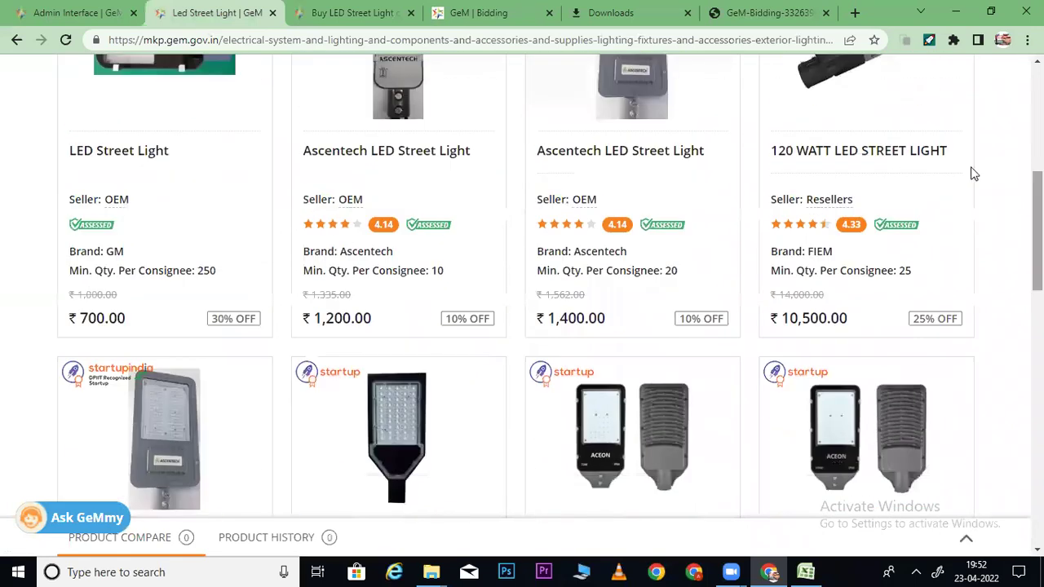
pyautogui.rightClick(822, 113)
pyautogui.click(827, 118)
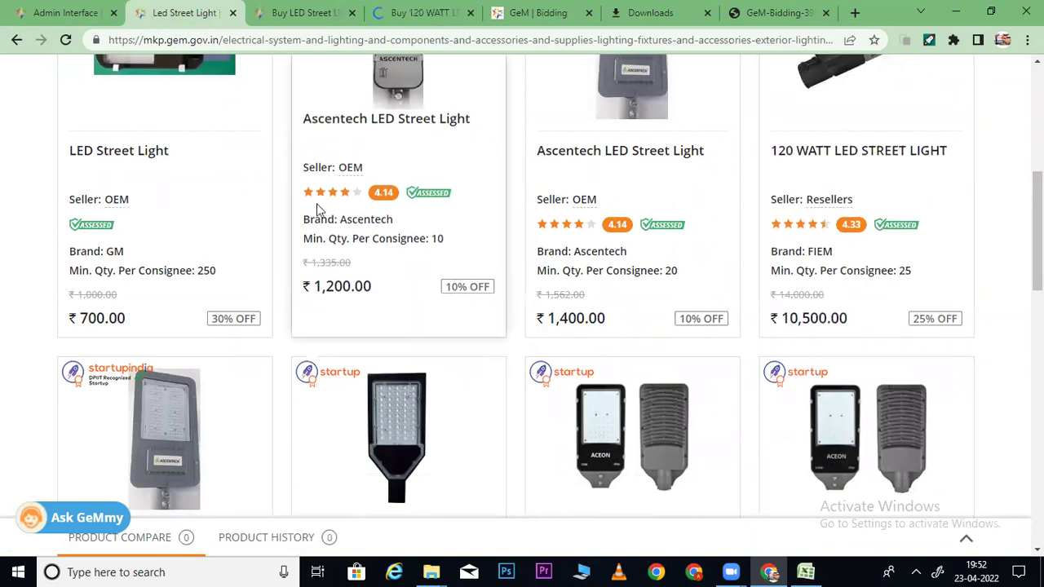
pyautogui.hotkey('ctrl', '4')
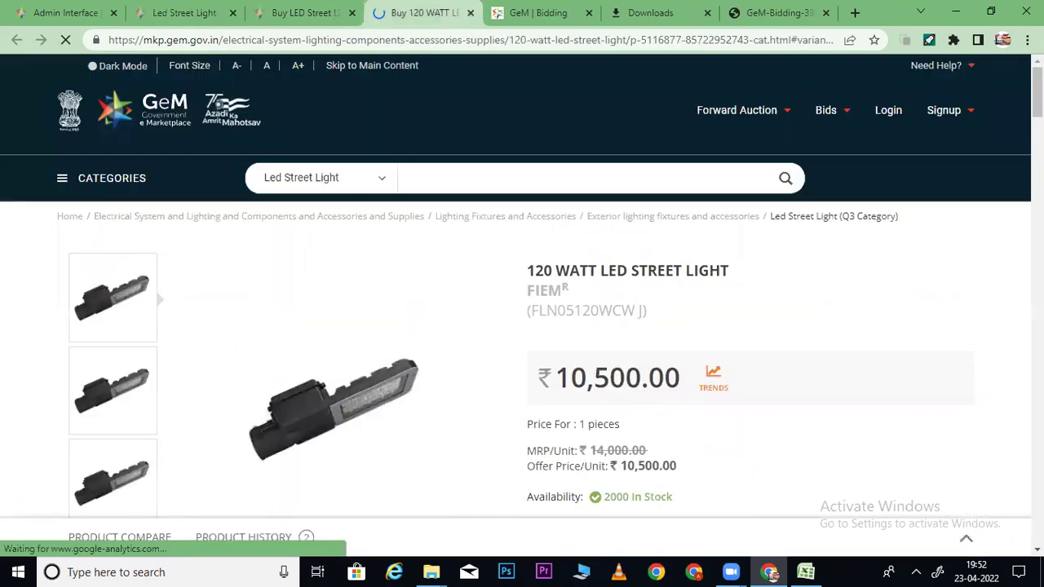
pyautogui.scroll(-3, 525, 268)
pyautogui.moveTo(528, 332); pyautogui.dragTo(693, 330)
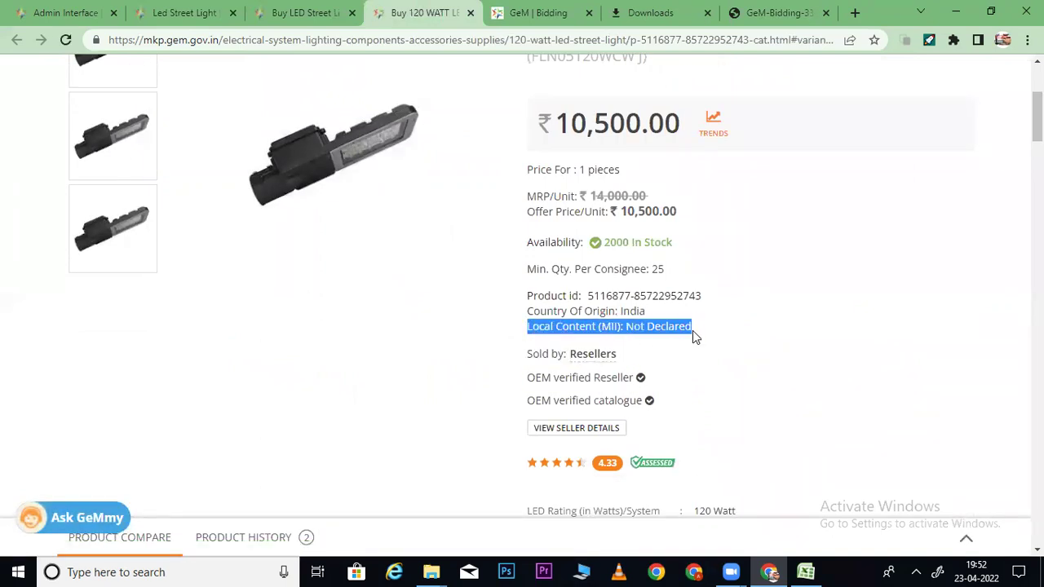
pyautogui.click(628, 327)
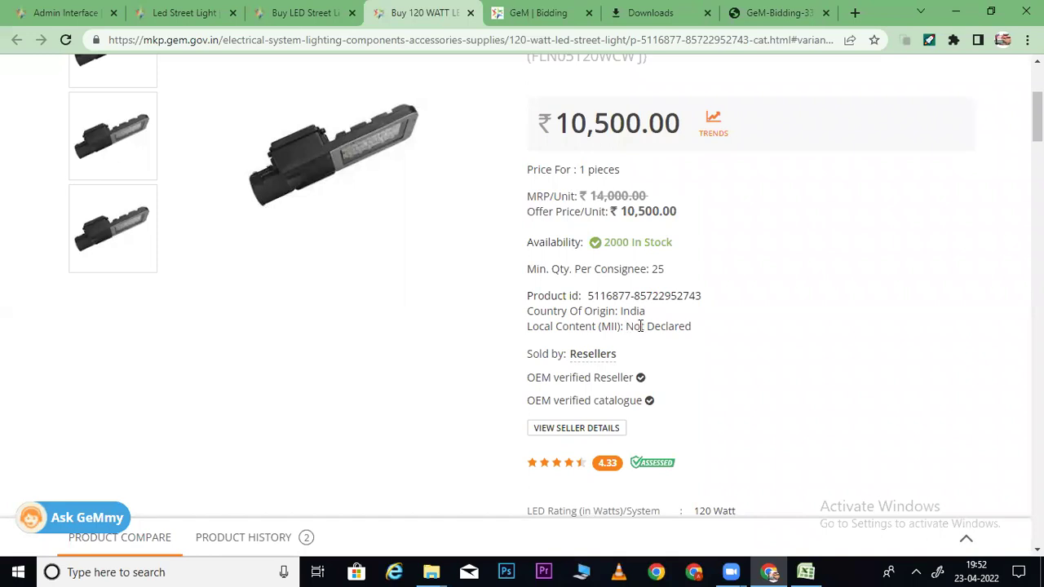
pyautogui.moveTo(626, 327); pyautogui.dragTo(697, 335)
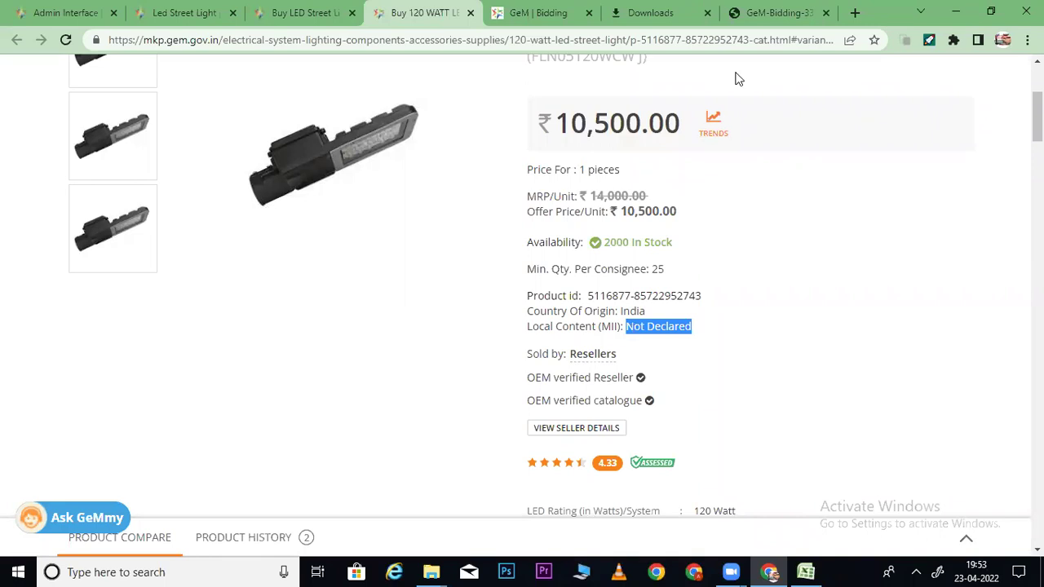
# Return to the GeM-Bidding-3326390.pdf document and highlight the MII Purchase Preference value on page 2
pyautogui.click(775, 14)
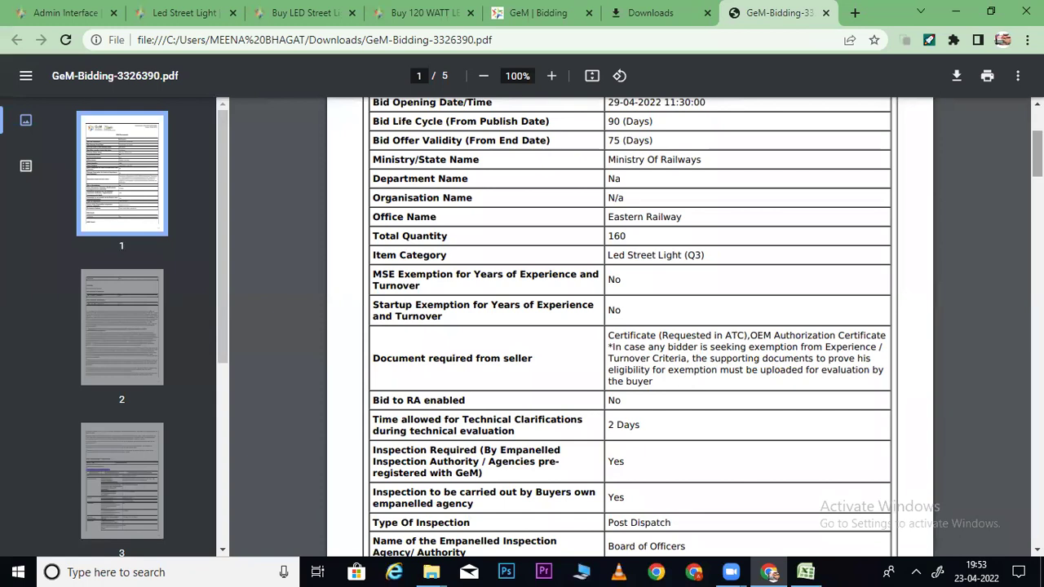
pyautogui.scroll(-6, 630, 326)
pyautogui.scroll(-3, 621, 325)
pyautogui.moveTo(622, 325); pyautogui.dragTo(608, 327)
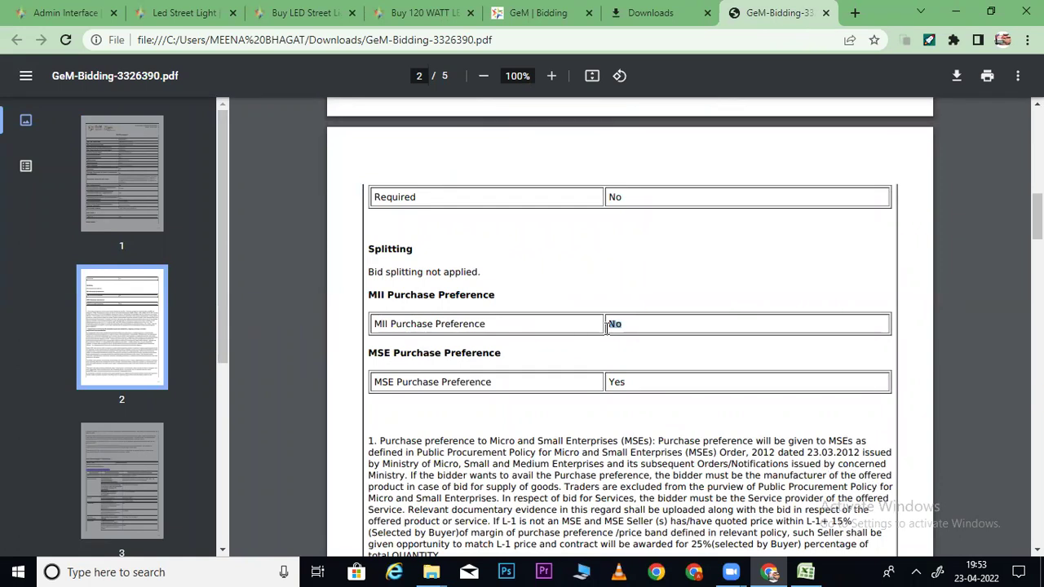
# Switch to the Excel workbook and enter the heading MII in cell E3 of Sheet2
pyautogui.click(805, 571)
pyautogui.click(117, 534)
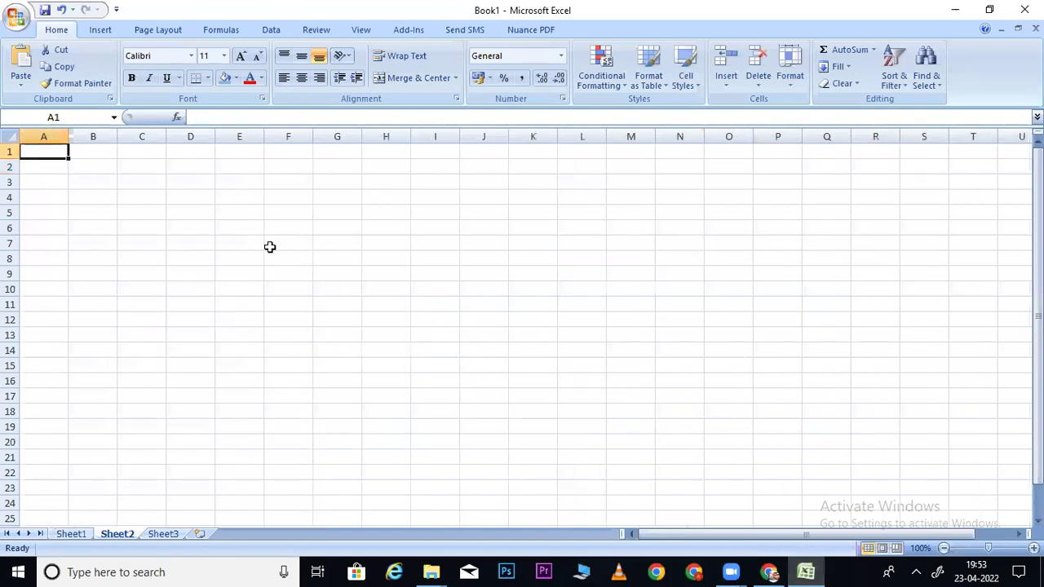
pyautogui.click(241, 181)
pyautogui.write('Mil')
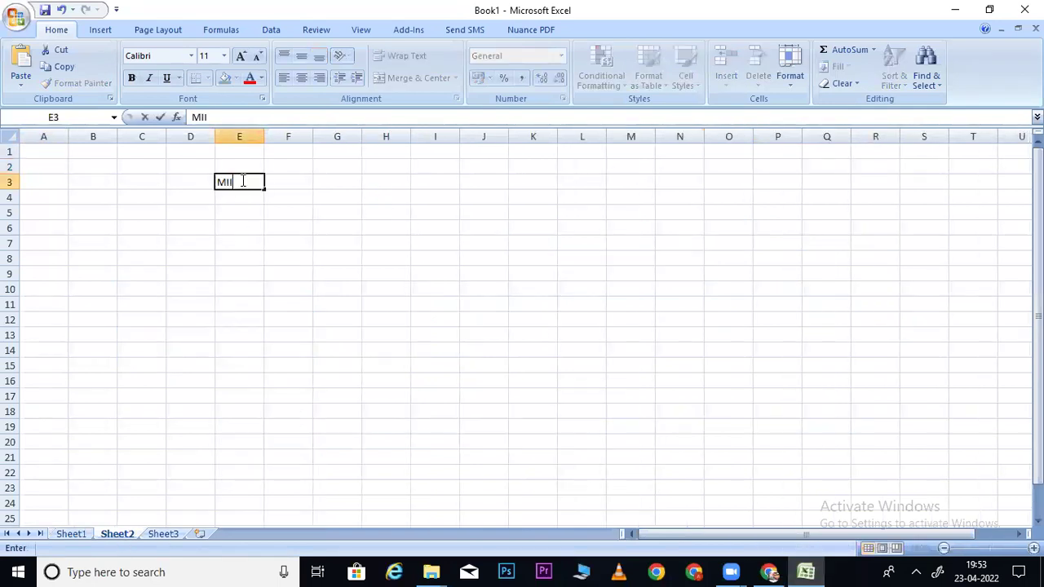
# Enter "Class1 Local Supplier" in cell C5, below the MII heading
pyautogui.press('Left')
pyautogui.press('Left')
pyautogui.press('Down')
pyautogui.press('Down')
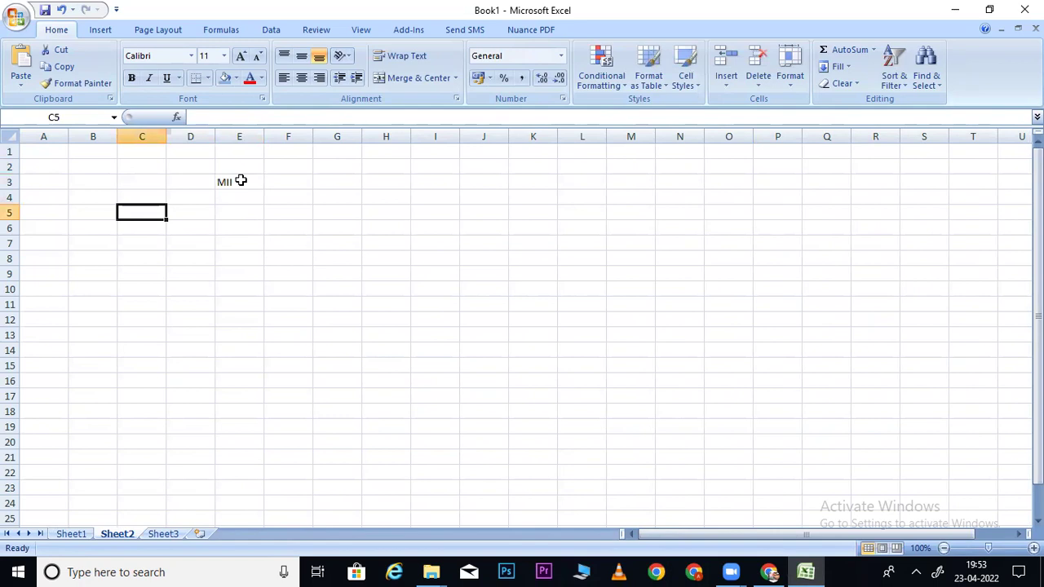
pyautogui.write('Class1')
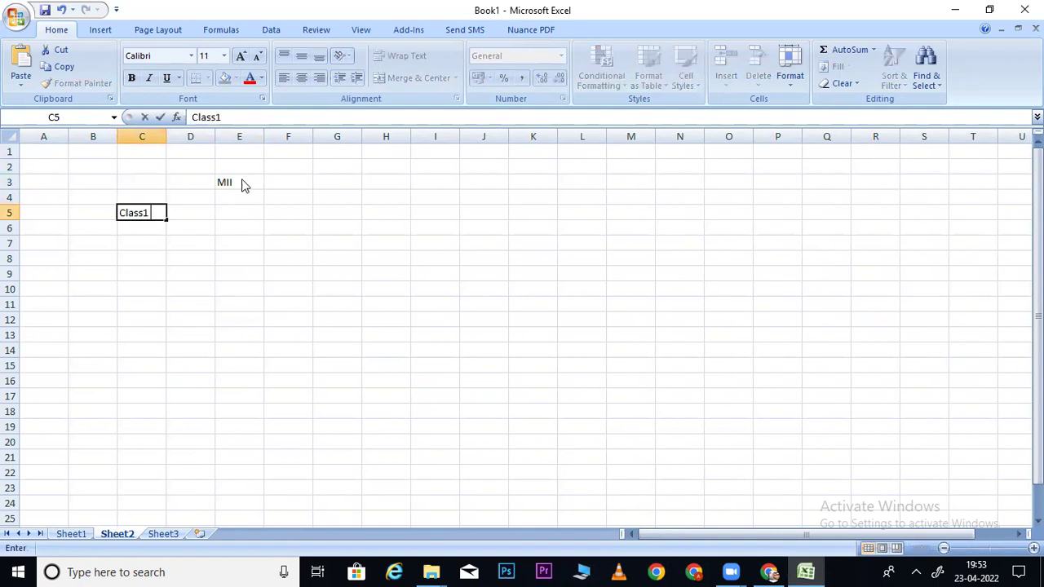
pyautogui.write(' Local Su')
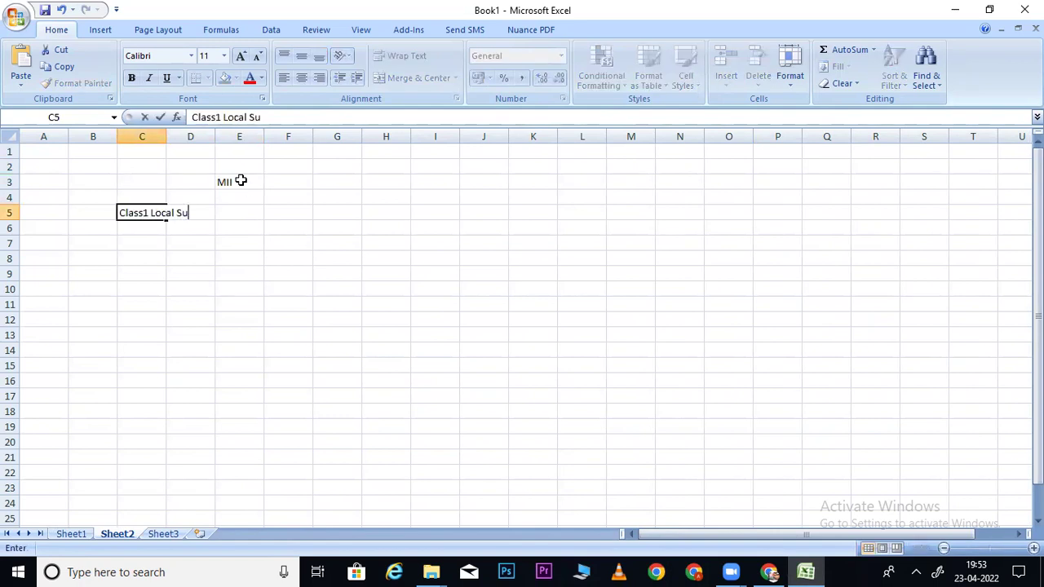
pyautogui.write('pplier')
# Enter "Class2 Local Supplier" in cell F5 and "Non L:ocal Supplier" in cell I5
pyautogui.press('Right')
pyautogui.press('Right')
pyautogui.press('Right')
pyautogui.write('Clas')
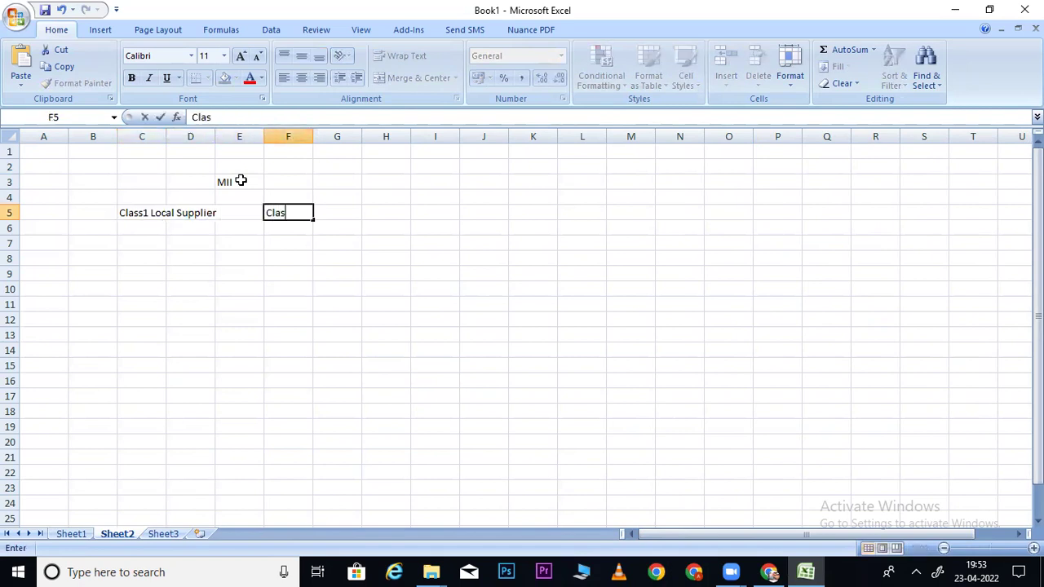
pyautogui.write('s2 Local Supplier')
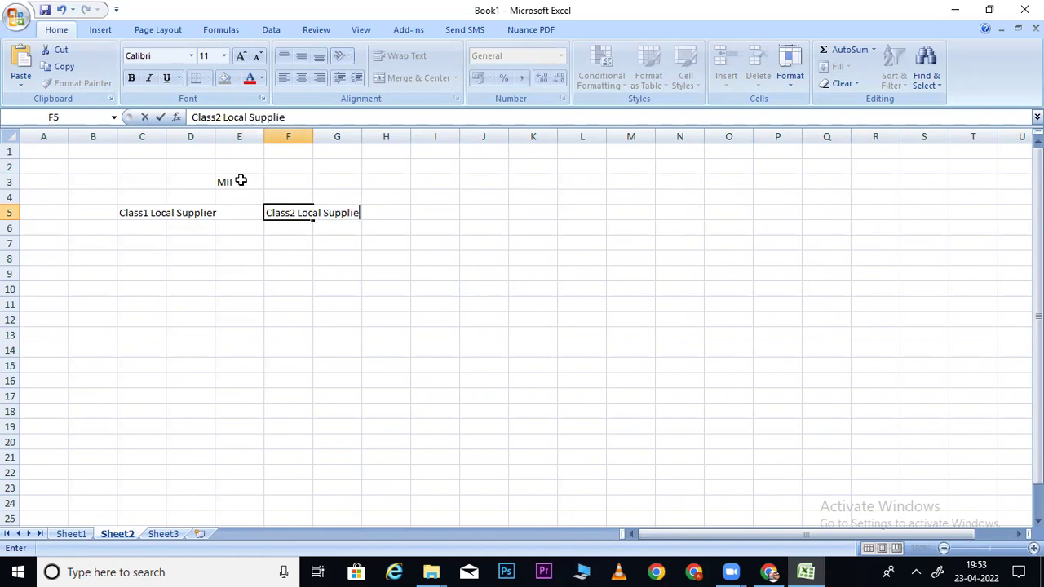
pyautogui.press('Right')
pyautogui.press('Right')
pyautogui.press('Right')
pyautogui.write('Non')
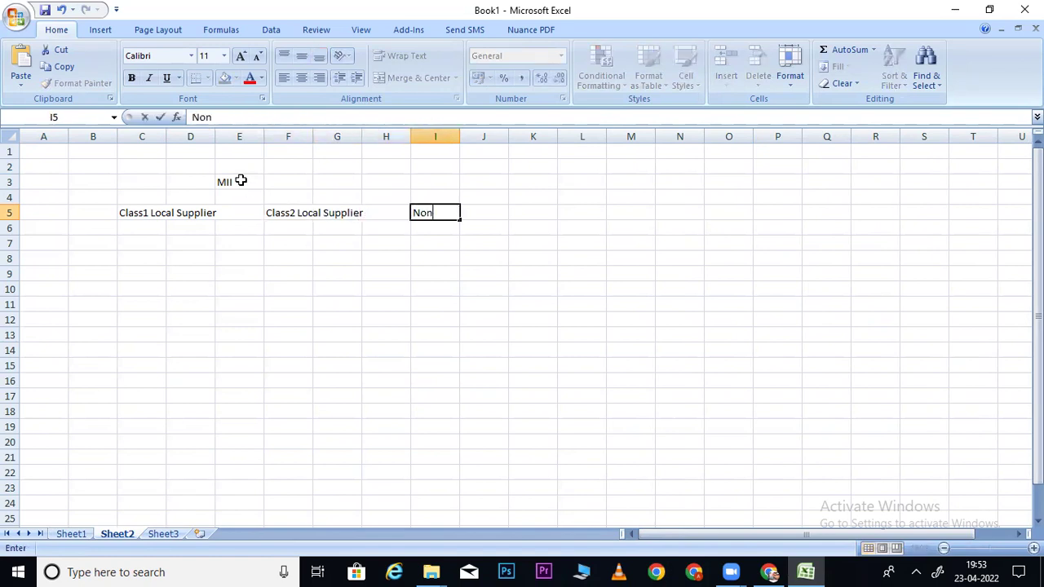
pyautogui.write(' L:ocal Supplier')
# Merge and center the MII heading across E3:H3 and give it a light red fill
pyautogui.click(186, 245)
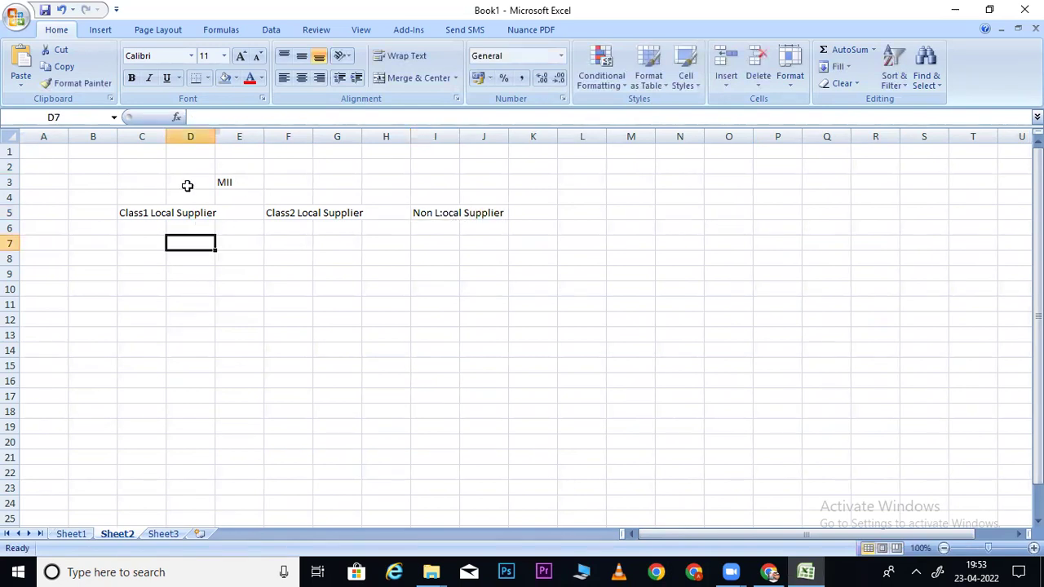
pyautogui.click(237, 181)
pyautogui.moveTo(237, 181); pyautogui.dragTo(371, 181)
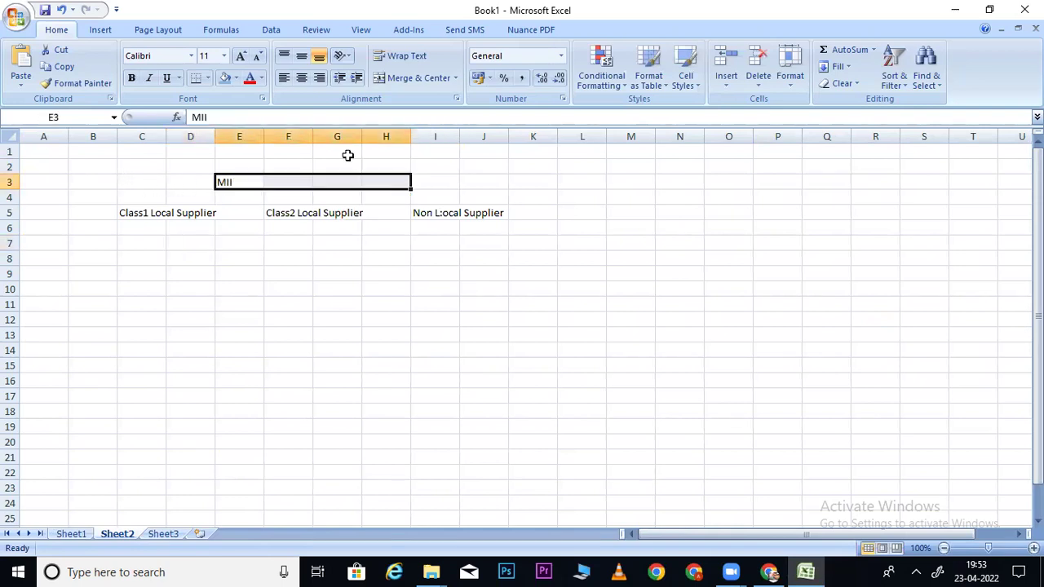
pyautogui.click(390, 78)
pyautogui.click(236, 79)
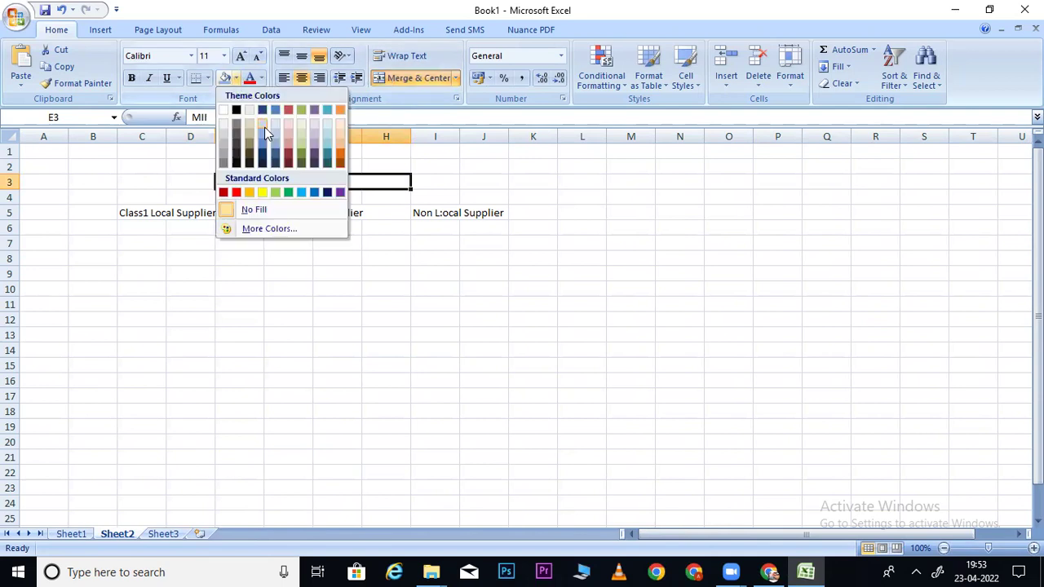
pyautogui.click(287, 151)
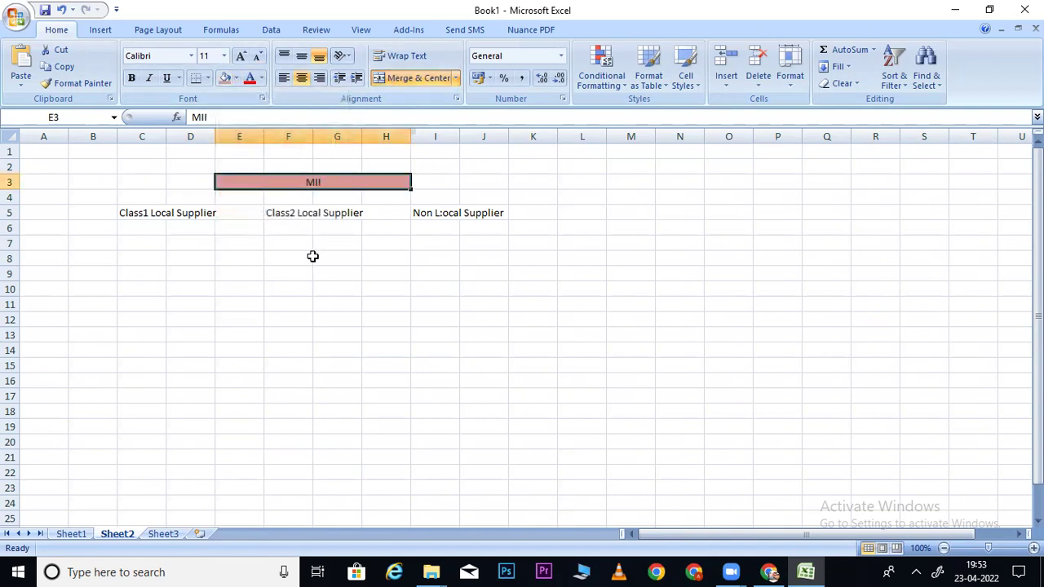
pyautogui.click(310, 255)
# Enter >50% in cell C7 as the local content threshold for the Class1 Local Supplier
pyautogui.click(126, 211)
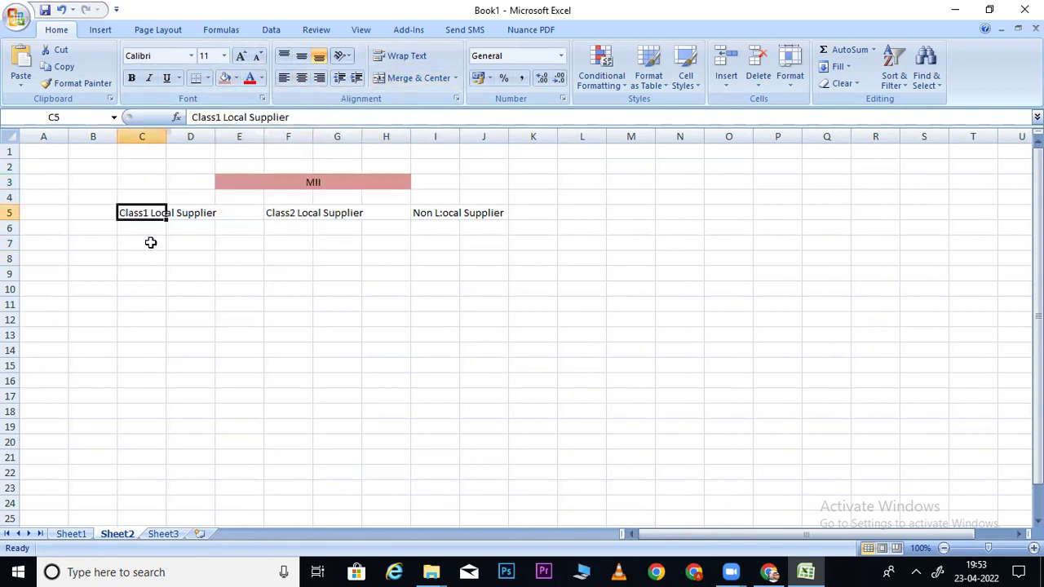
pyautogui.click(151, 242)
pyautogui.click(152, 213)
pyautogui.click(153, 243)
pyautogui.click(149, 213)
pyautogui.click(141, 243)
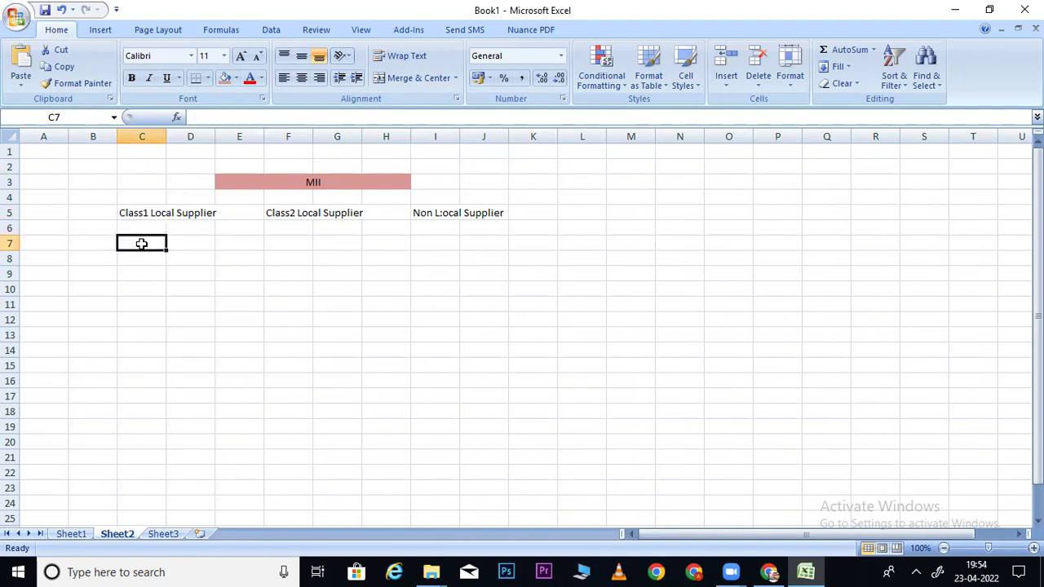
pyautogui.write('>50%')
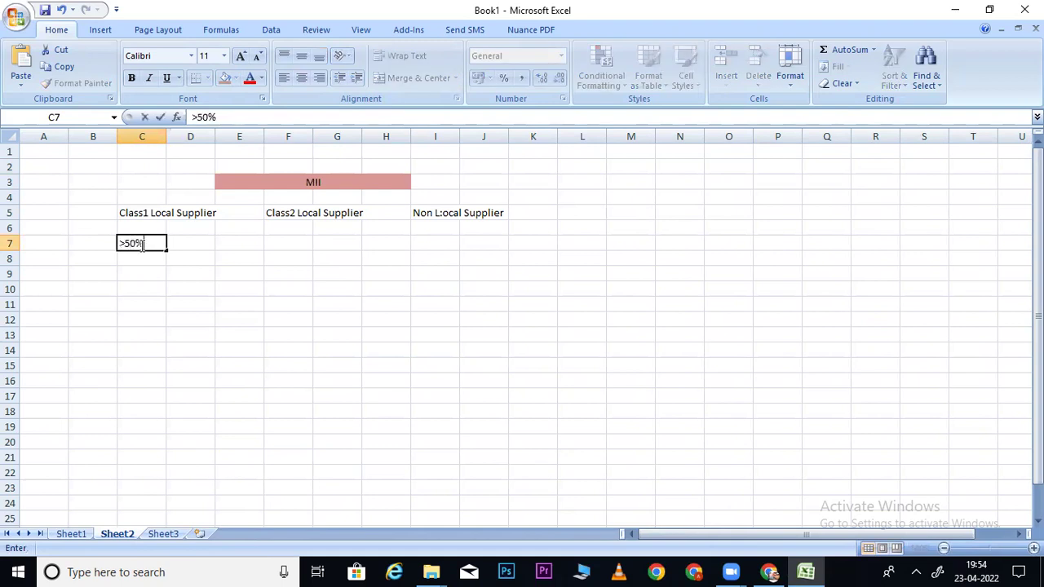
pyautogui.press('Return')
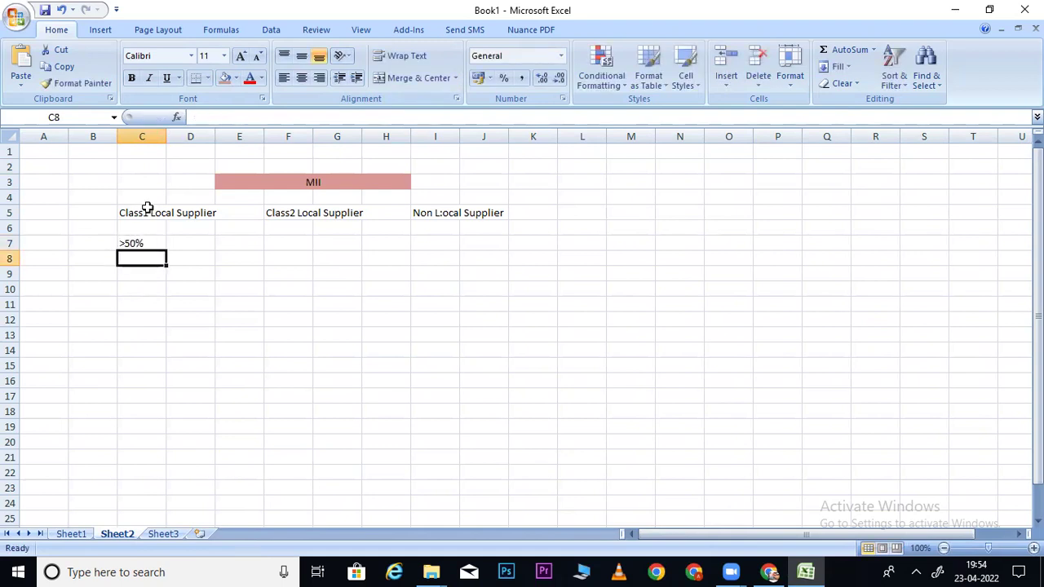
# Enter "LED STREET LIGHT" in cell B10 as the example product
pyautogui.click(90, 285)
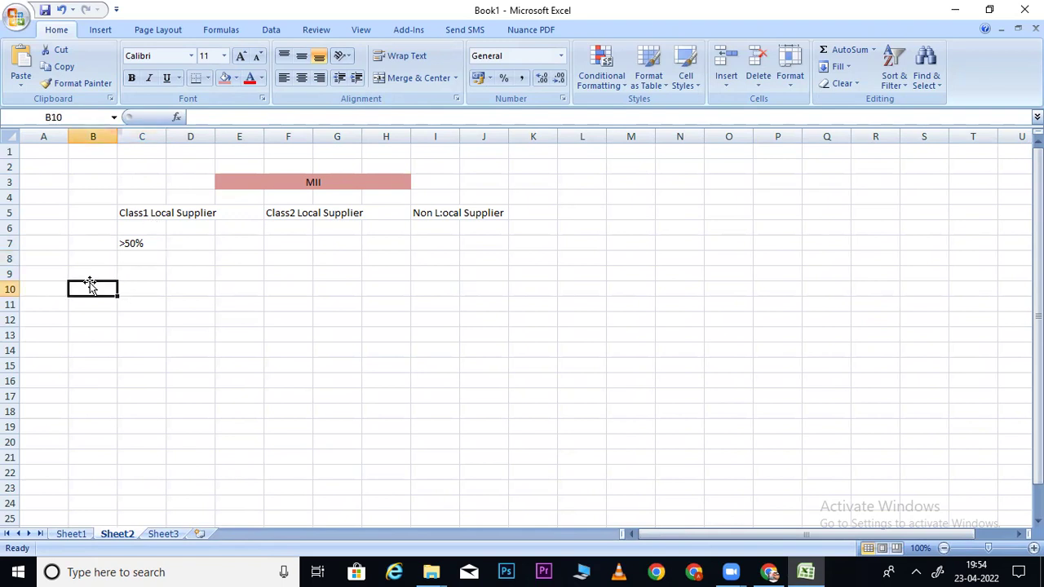
pyautogui.write('LED ST')
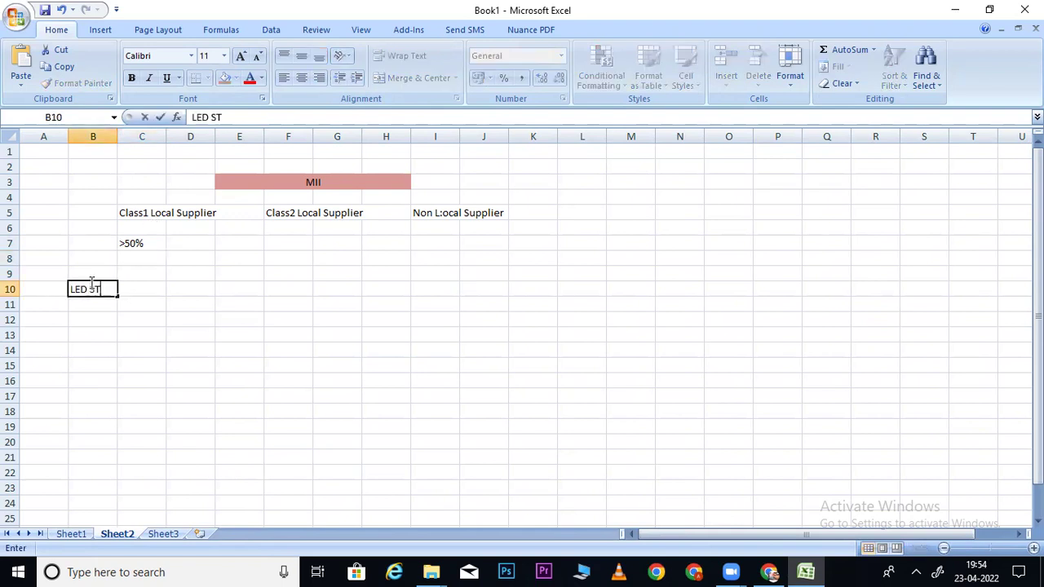
pyautogui.write('REET LIGHT')
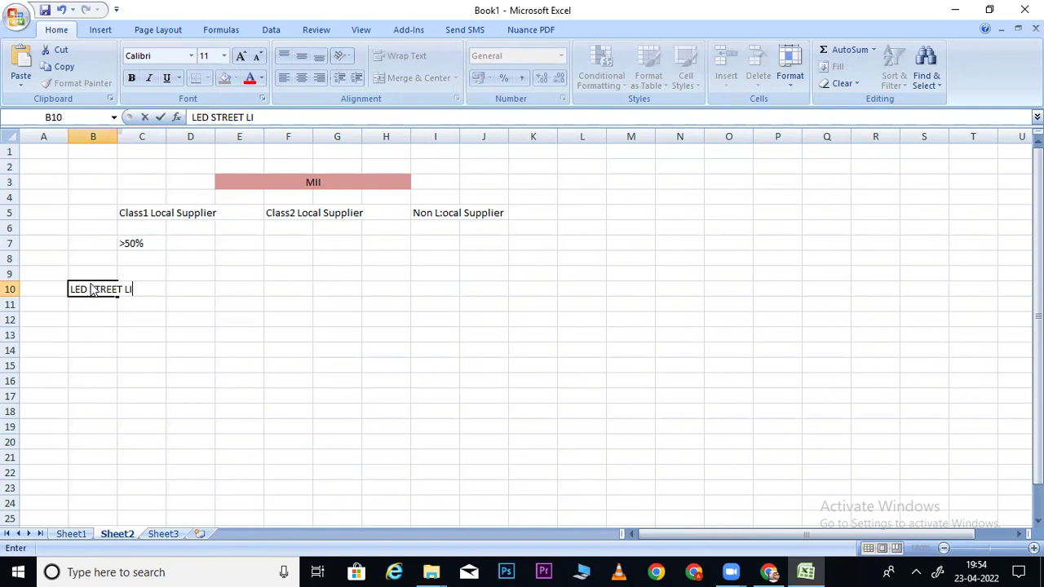
pyautogui.press('Return')
pyautogui.press('Return')
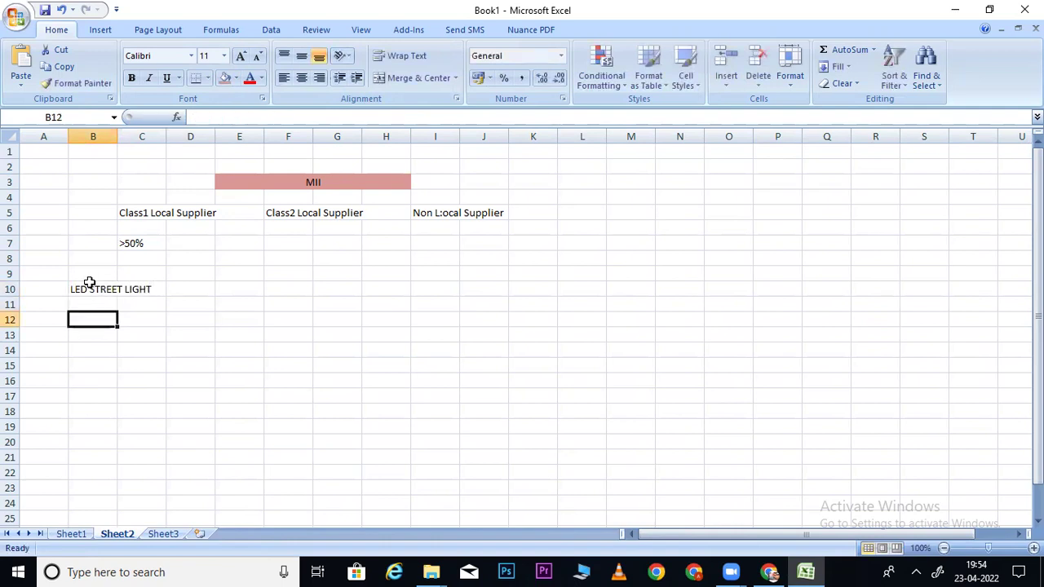
pyautogui.click(149, 303)
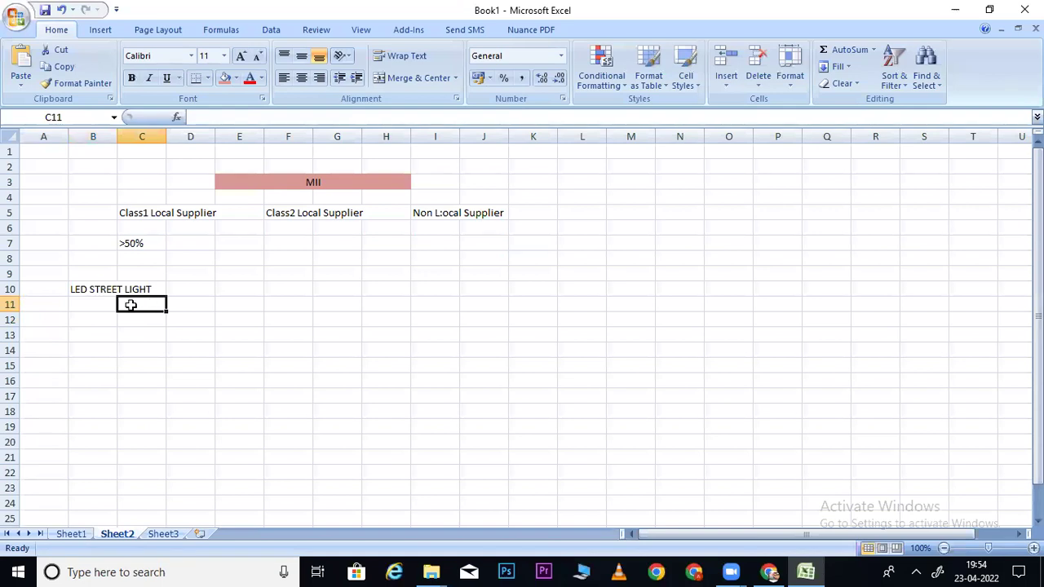
# Enter "LED" in cell B11 as the first component of the LED street light
pyautogui.click(104, 305)
pyautogui.write('LKED')
pyautogui.press('Return')
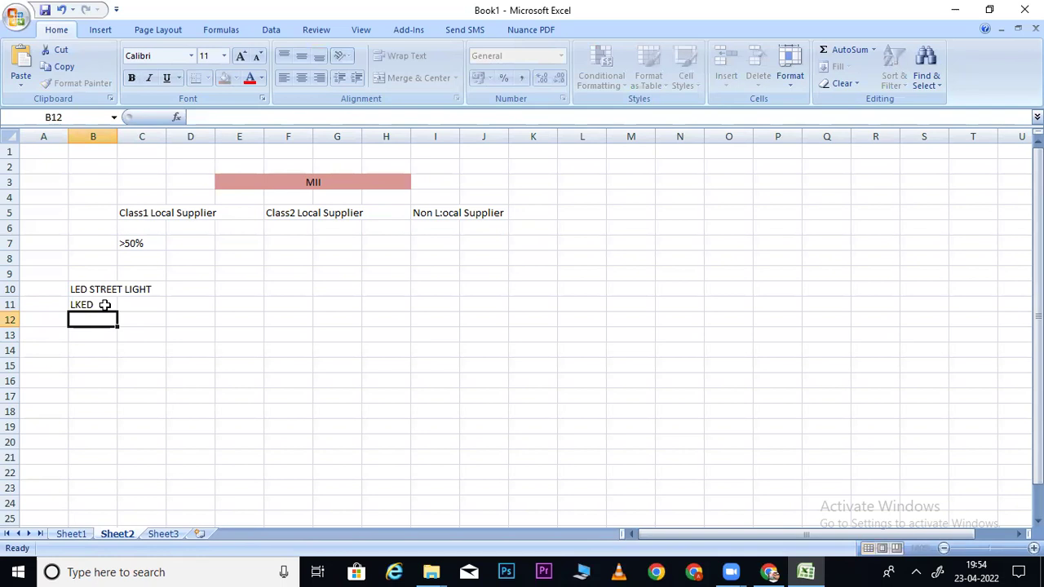
pyautogui.click(105, 304)
pyautogui.write('LED')
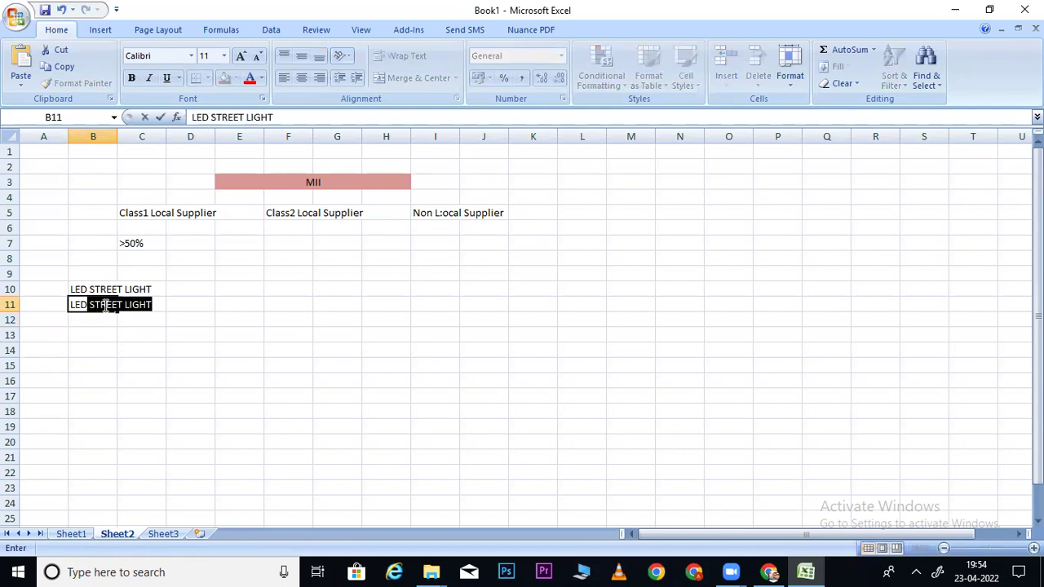
pyautogui.press('Delete')
pyautogui.press('Return')
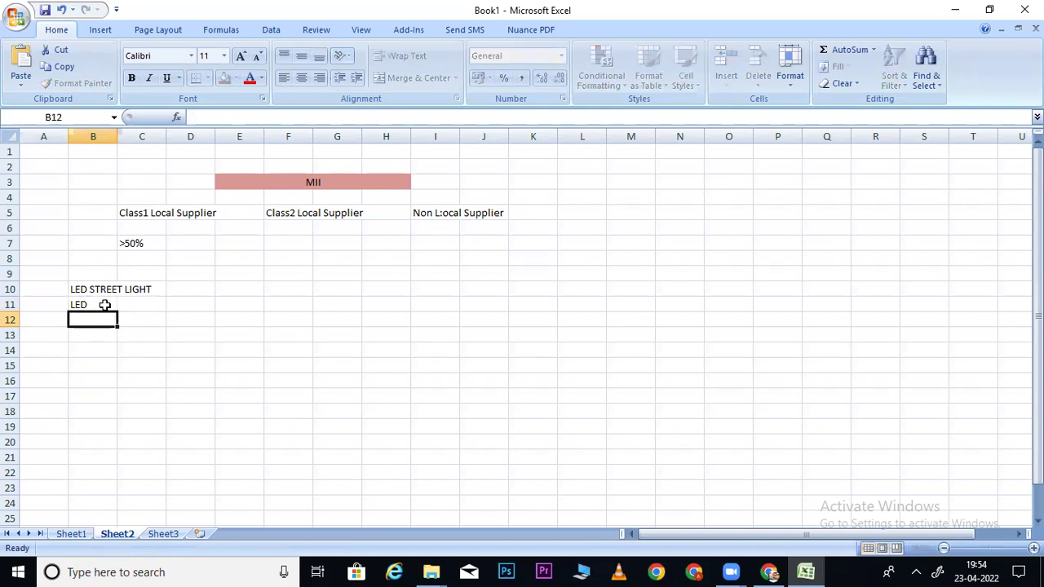
# List the remaining street light components Fibre, Mount, Steel and Wire in cells B12 to B15
pyautogui.write('Fibre')
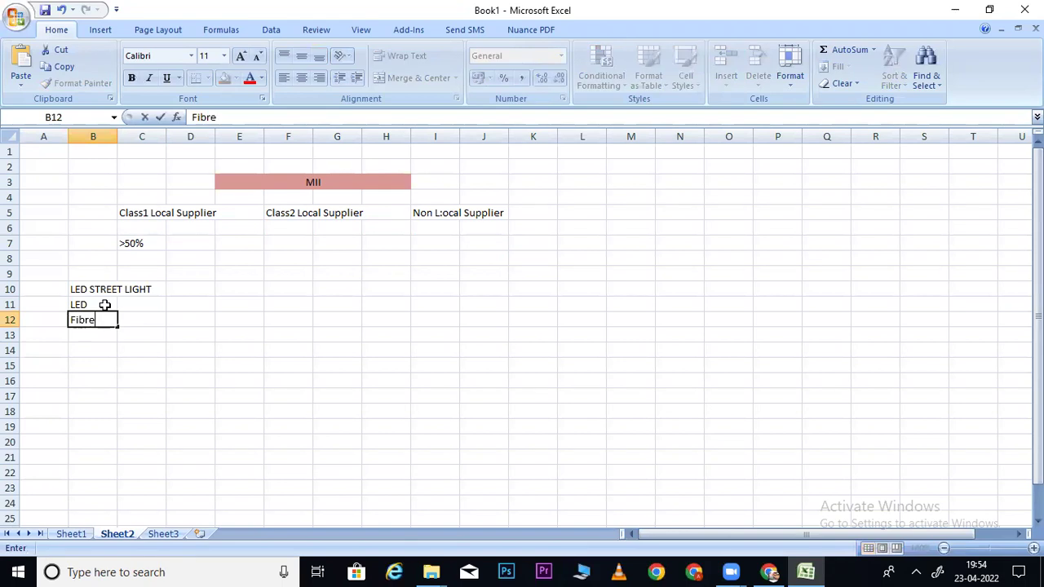
pyautogui.press('Return')
pyautogui.write('Mount')
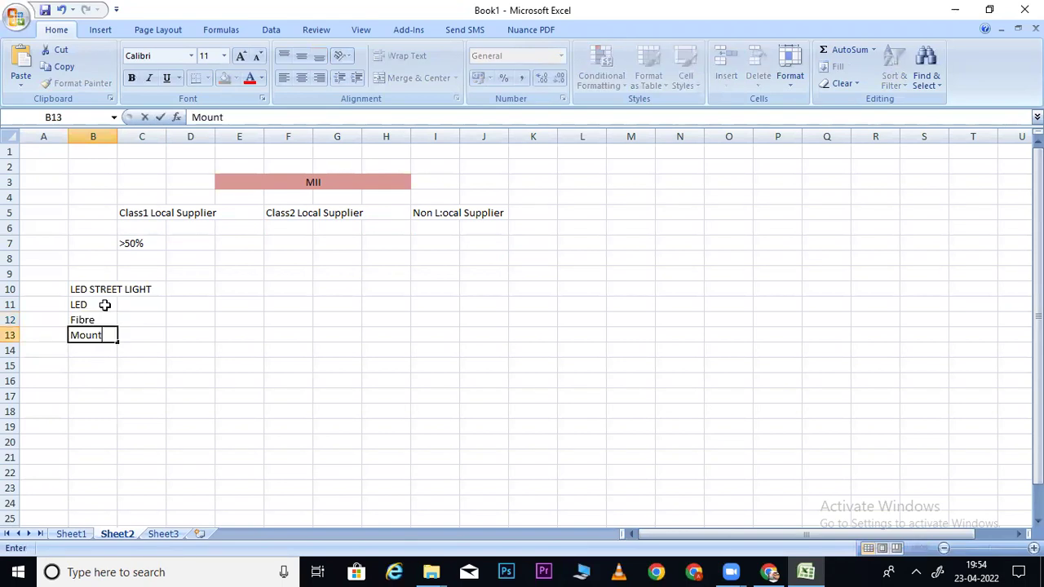
pyautogui.press('Return')
pyautogui.write('Steel')
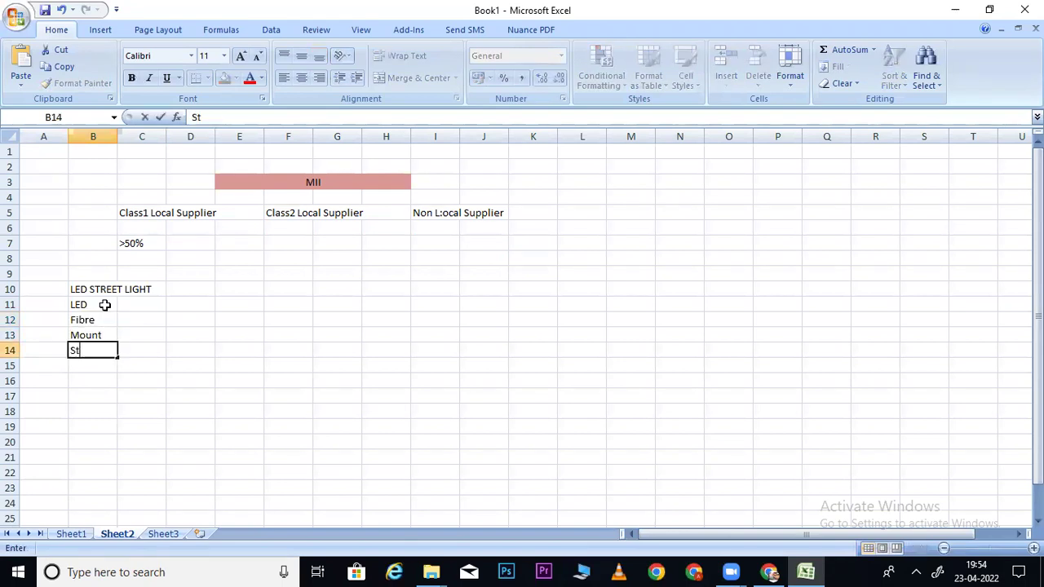
pyautogui.press('Return')
pyautogui.write('Wire')
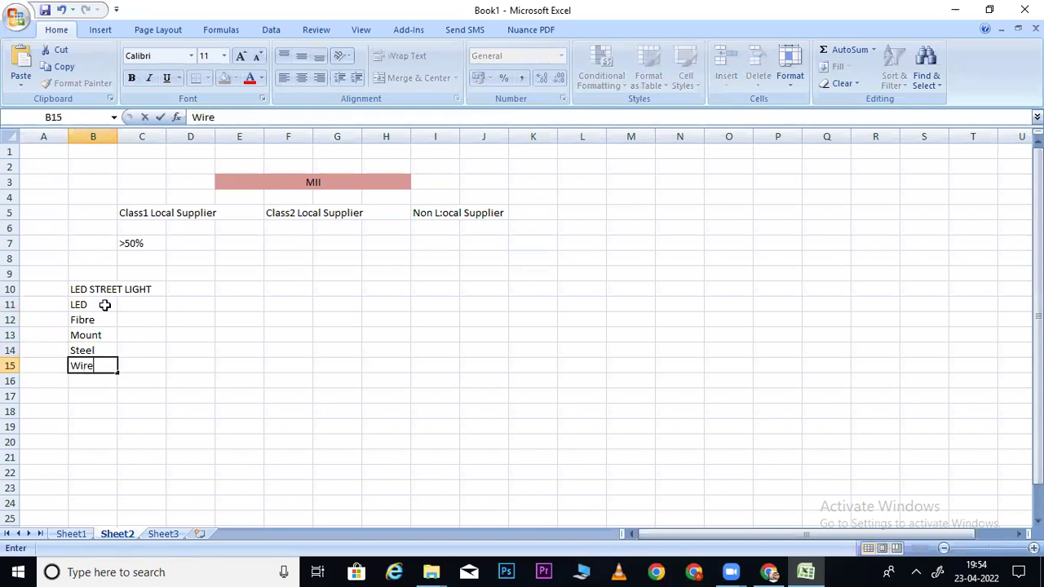
pyautogui.press('Return')
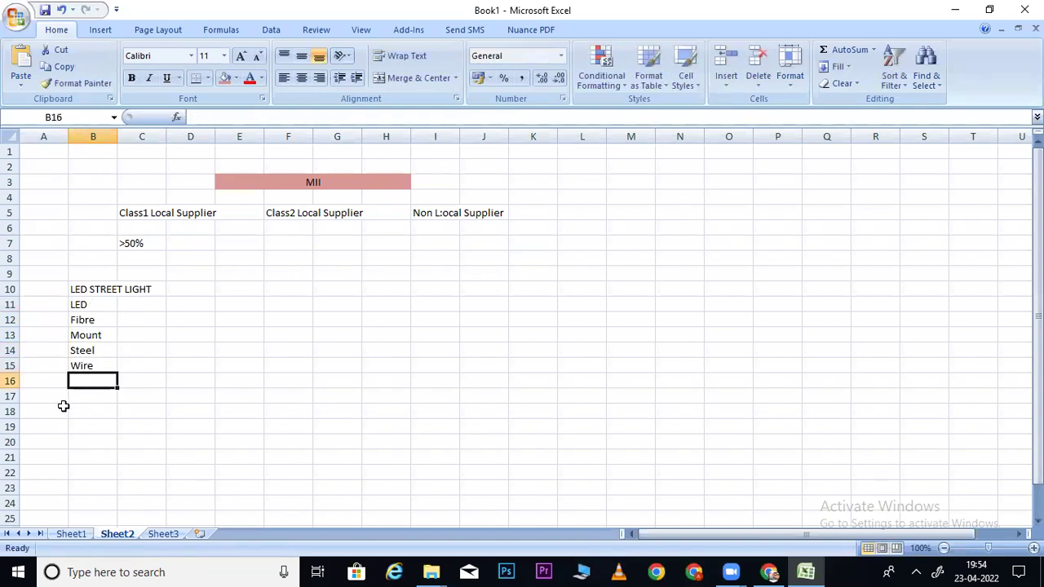
# Highlight the component list together with its adjacent blank cells, B11:C15
pyautogui.moveTo(140, 300); pyautogui.dragTo(137, 365)
pyautogui.click(143, 306)
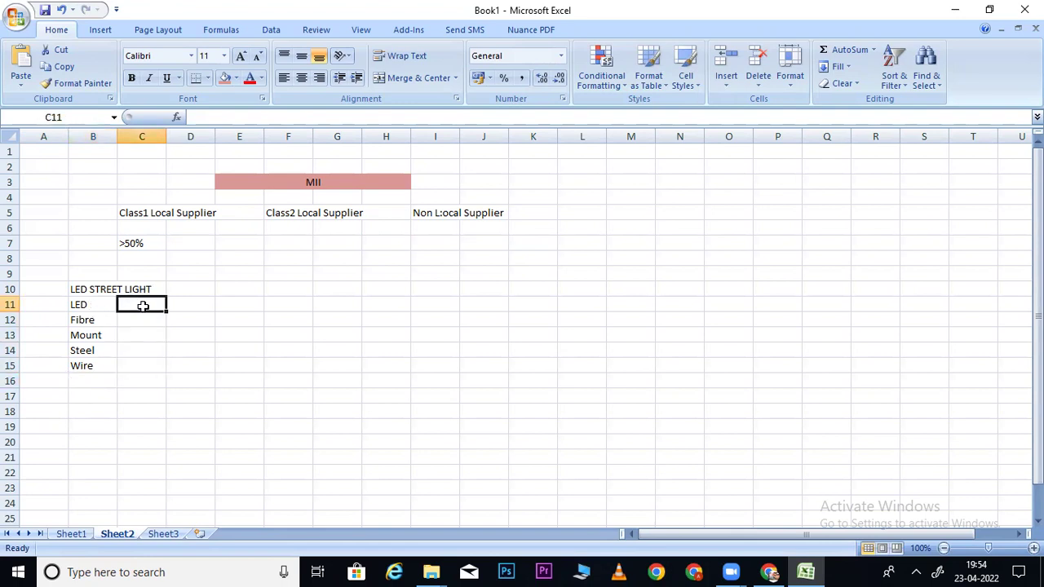
pyautogui.moveTo(142, 302); pyautogui.dragTo(138, 364)
pyautogui.moveTo(77, 304); pyautogui.dragTo(150, 362)
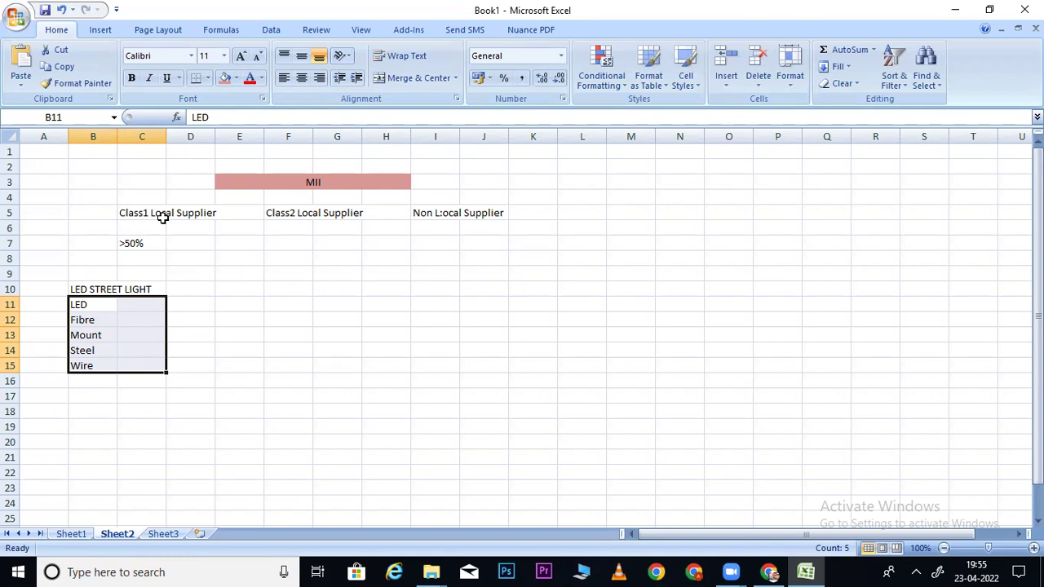
# Enter <50%>20% in cell F7 as the local content range for the Class2 Local Supplier
pyautogui.click(282, 243)
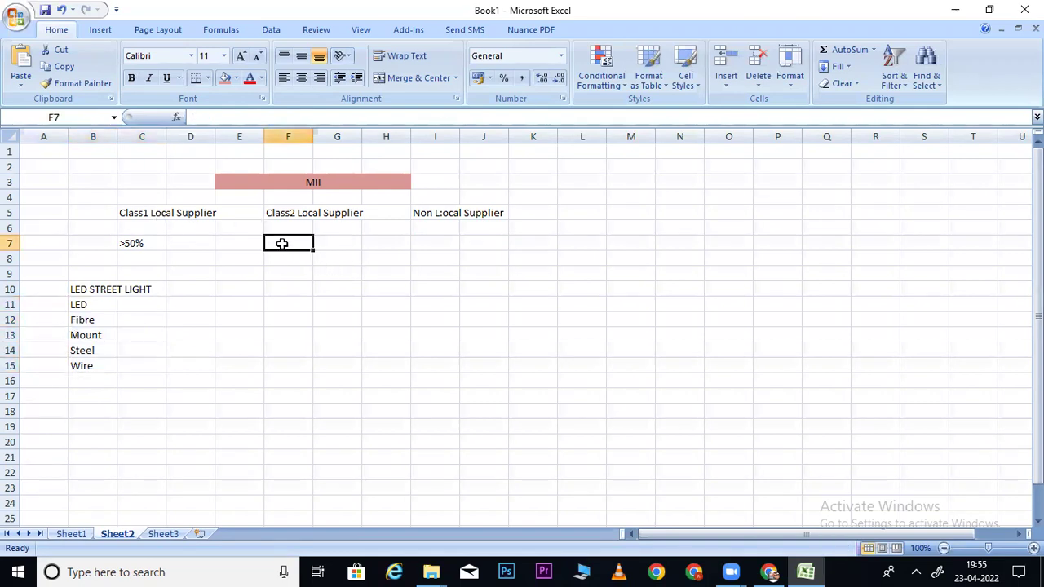
pyautogui.write('<')
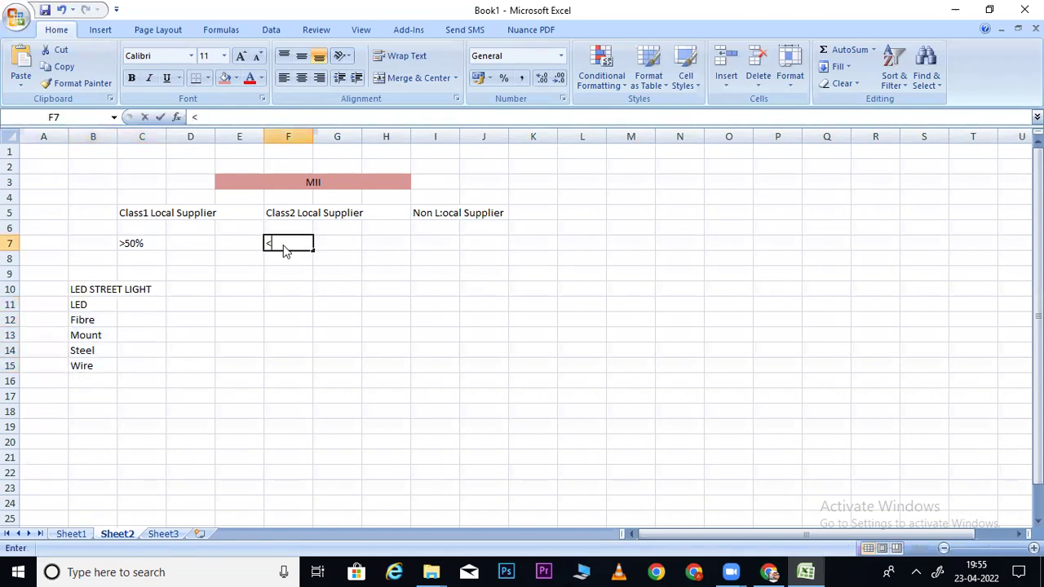
pyautogui.write('5')
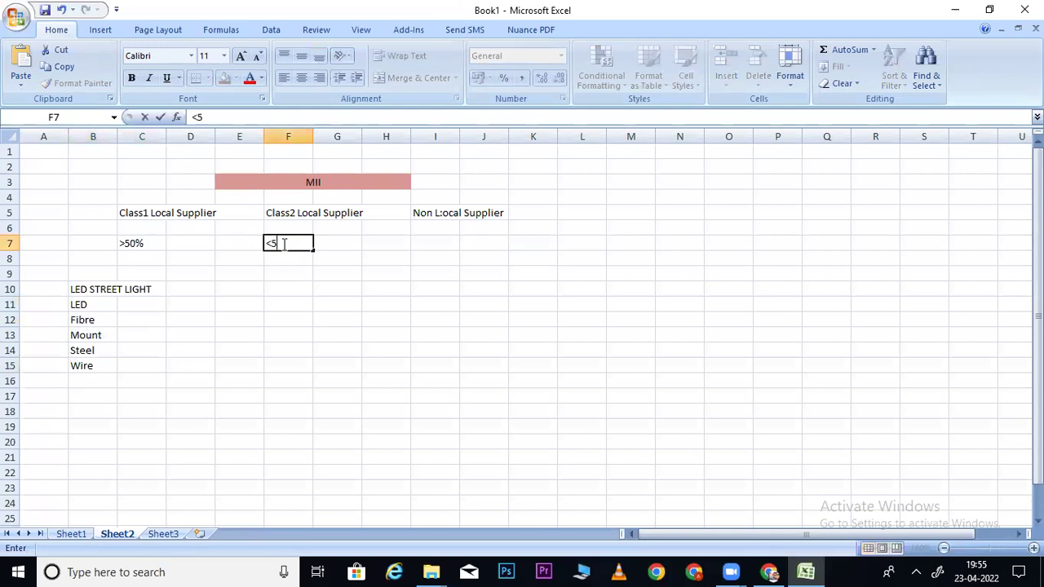
pyautogui.write('0%>20%')
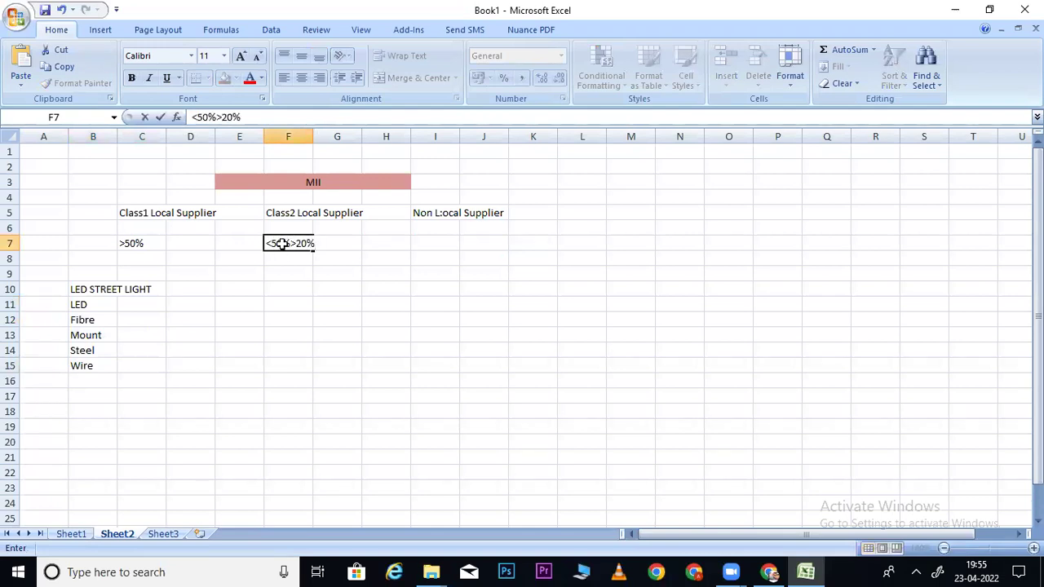
pyautogui.press('Return')
pyautogui.click(293, 212)
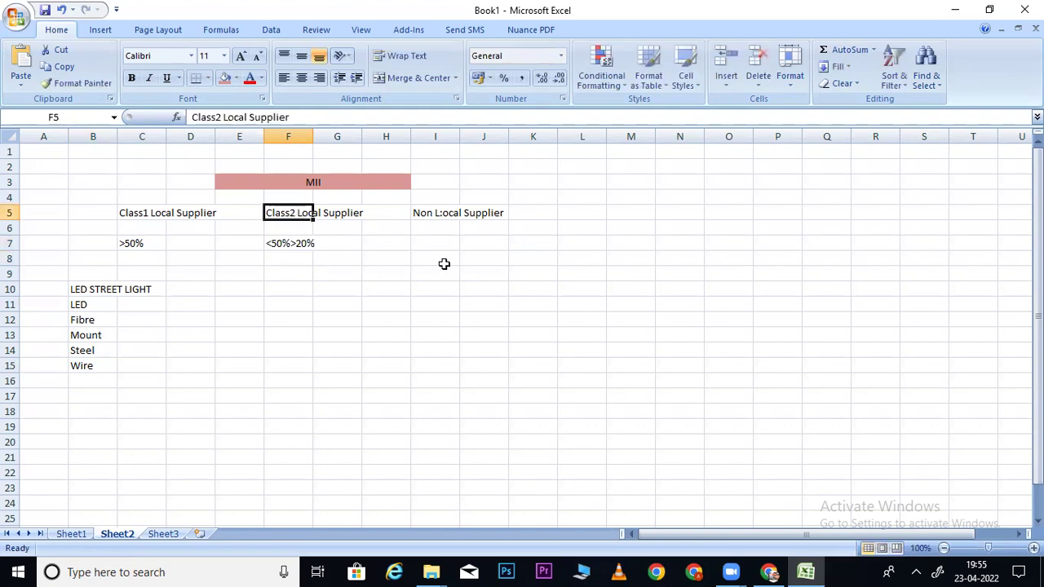
# Enter <20% in cell I7 as the local content threshold for the non-local supplier
pyautogui.click(440, 237)
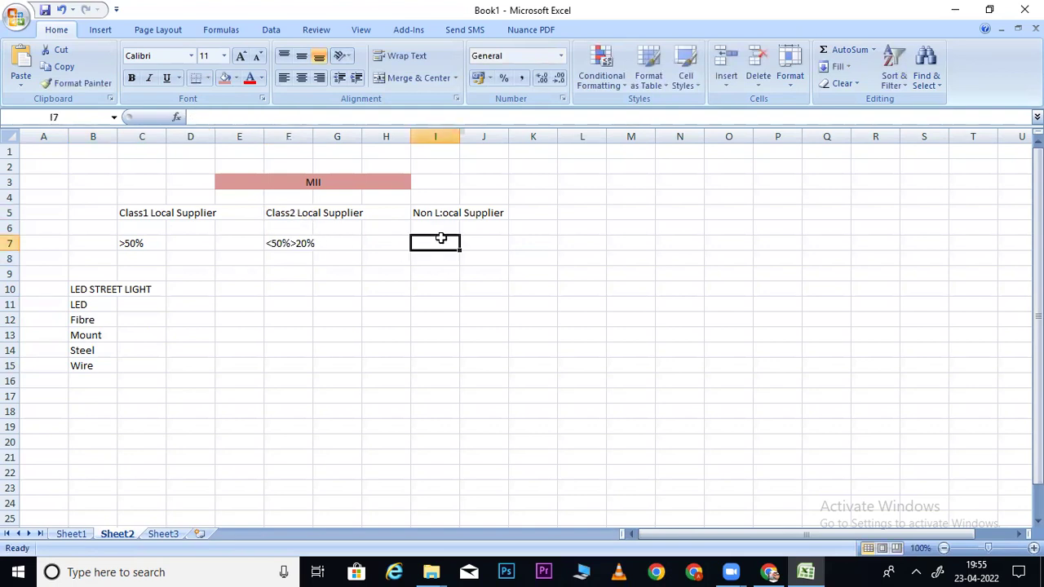
pyautogui.write('<20%')
pyautogui.press('Return')
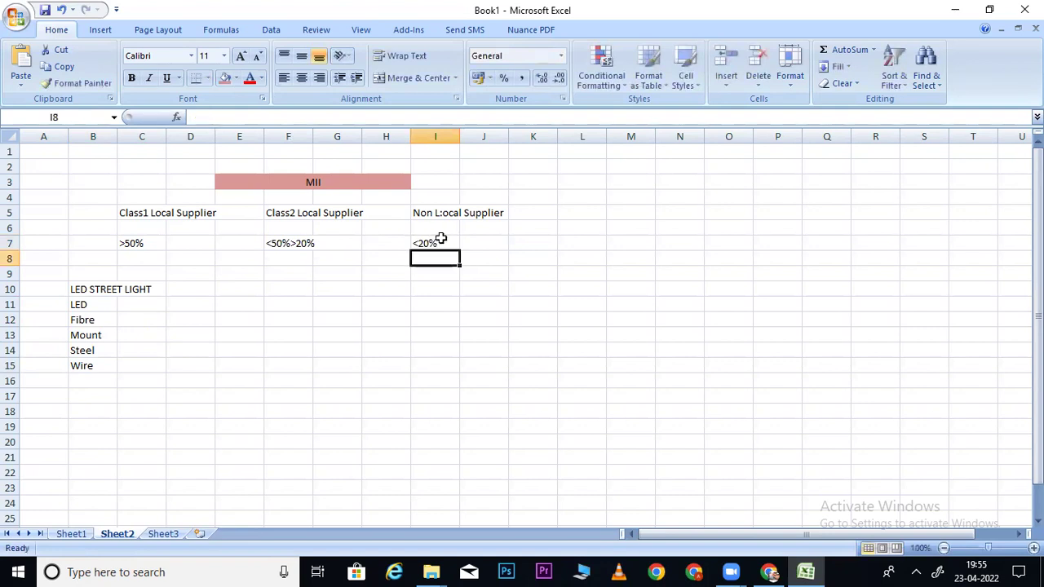
pyautogui.click(439, 213)
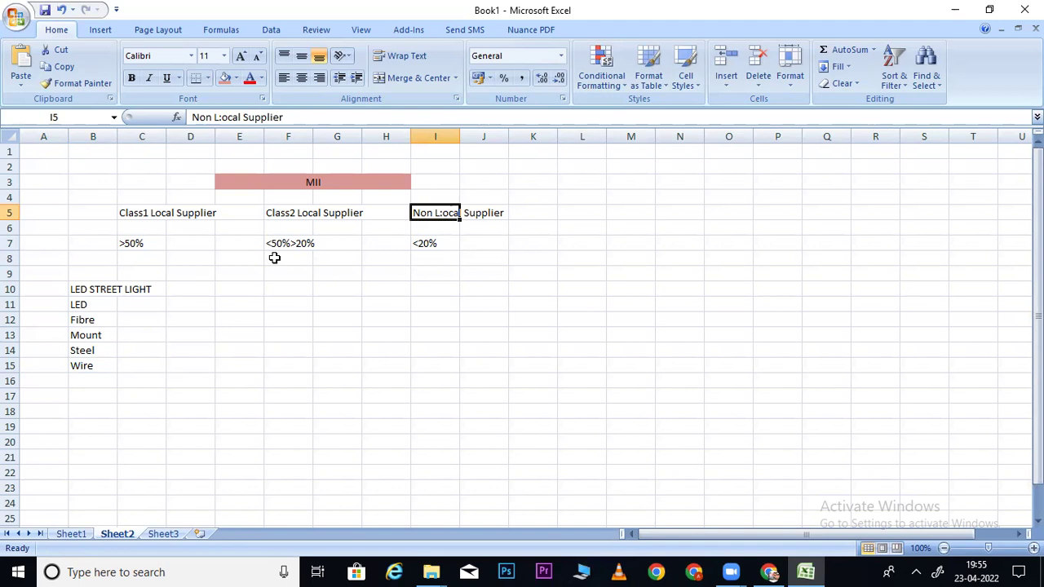
# Check the MII Purchase Preference value in the bid PDF in Chrome, and return to the Excel component list
pyautogui.click(770, 572)
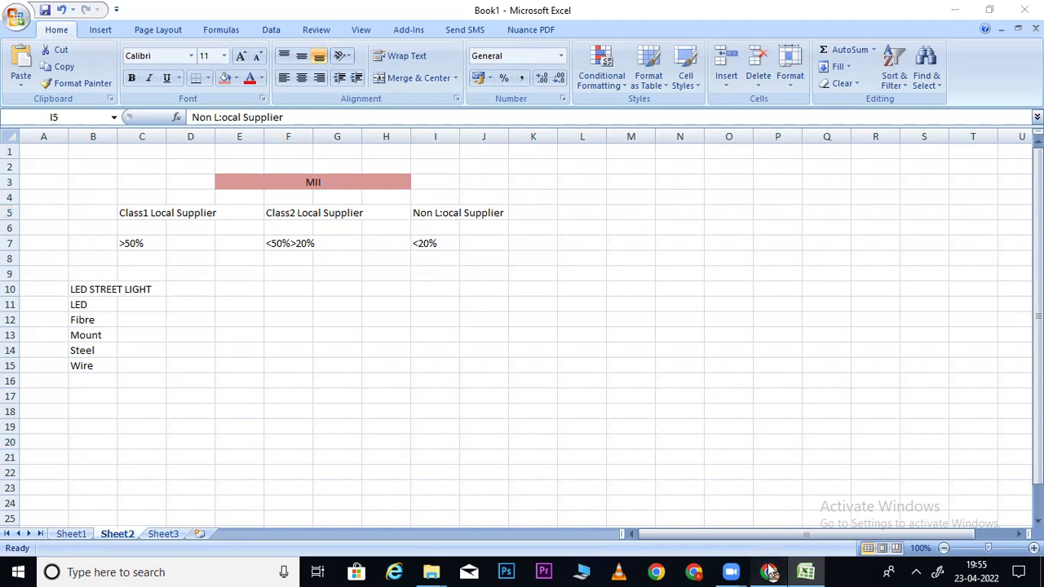
pyautogui.moveTo(627, 326); pyautogui.dragTo(602, 327)
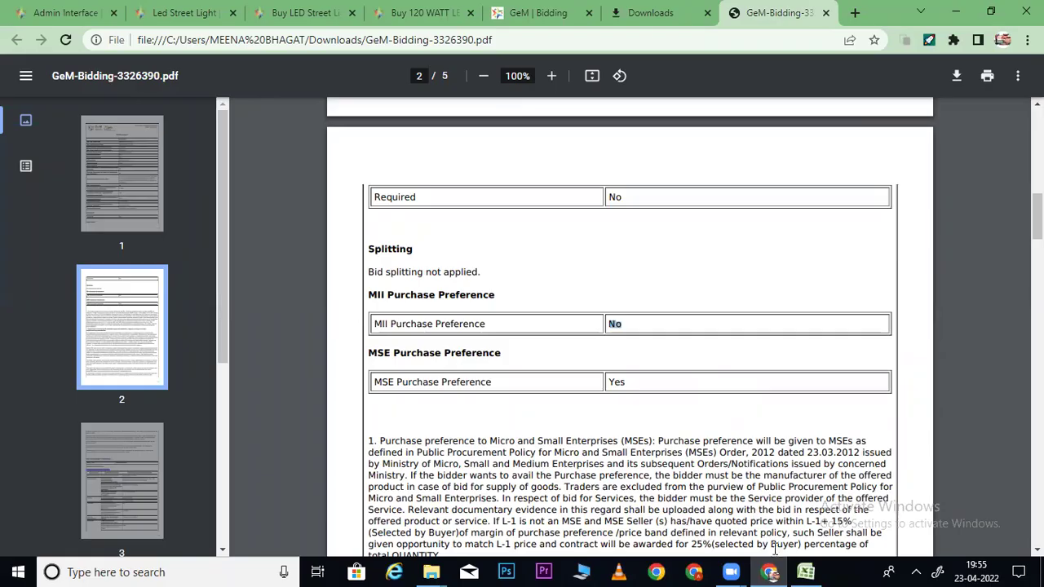
pyautogui.click(807, 572)
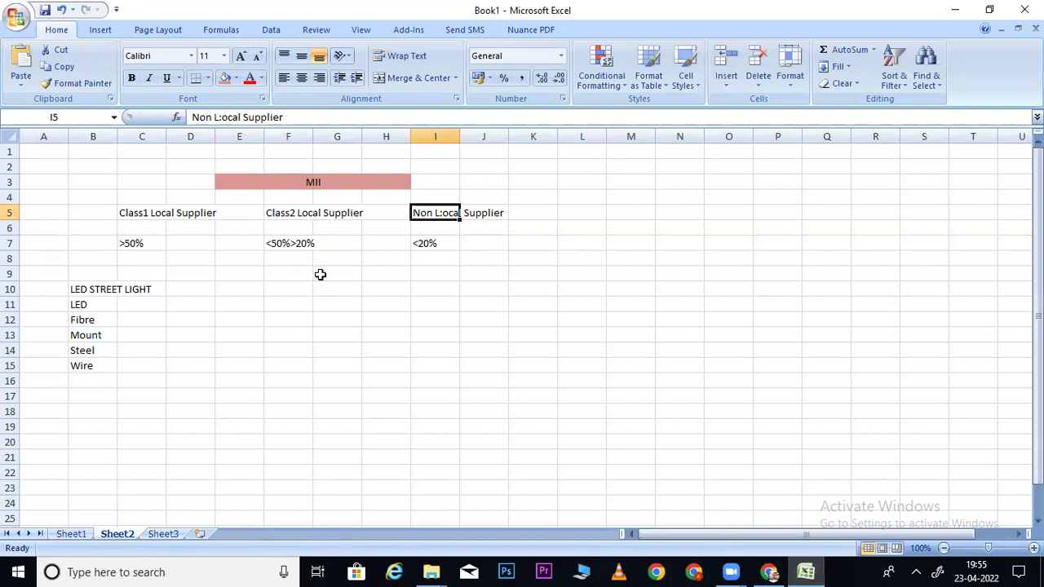
pyautogui.click(104, 337)
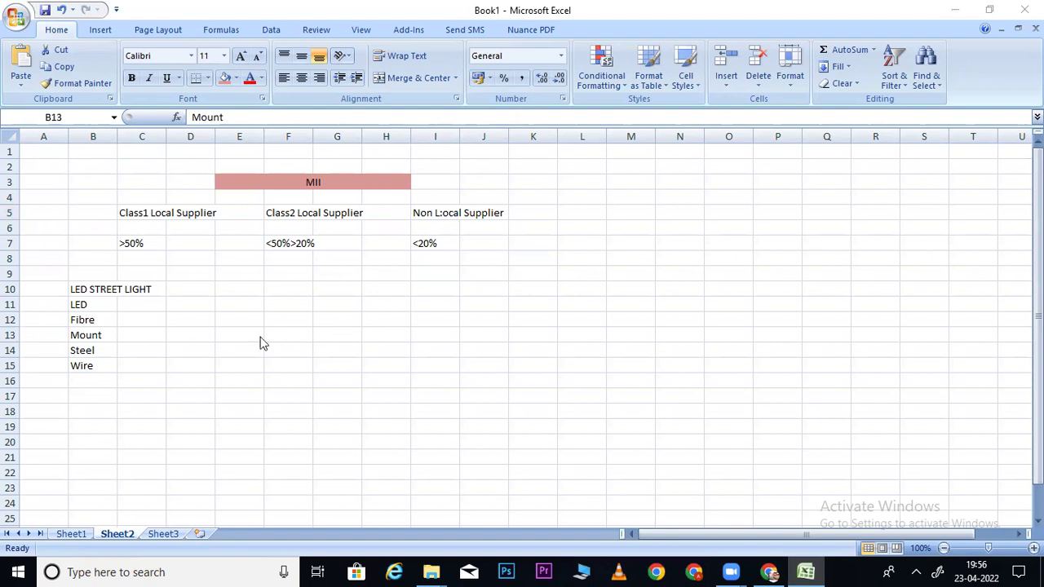
# Switch to the bid PDF in Chrome and examine the MII Purchase Preference heading and its value
pyautogui.click(769, 572)
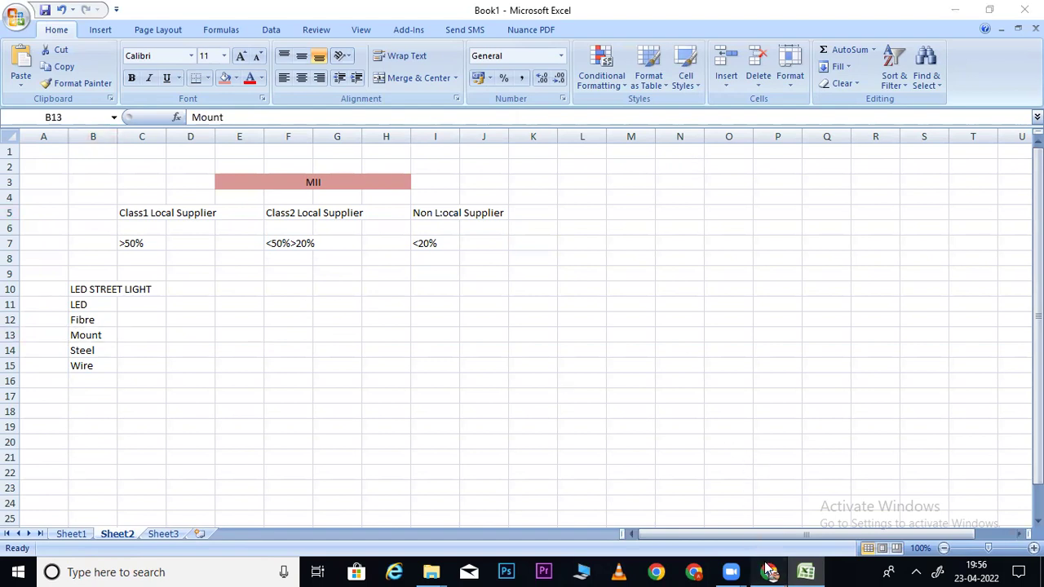
pyautogui.click(641, 339)
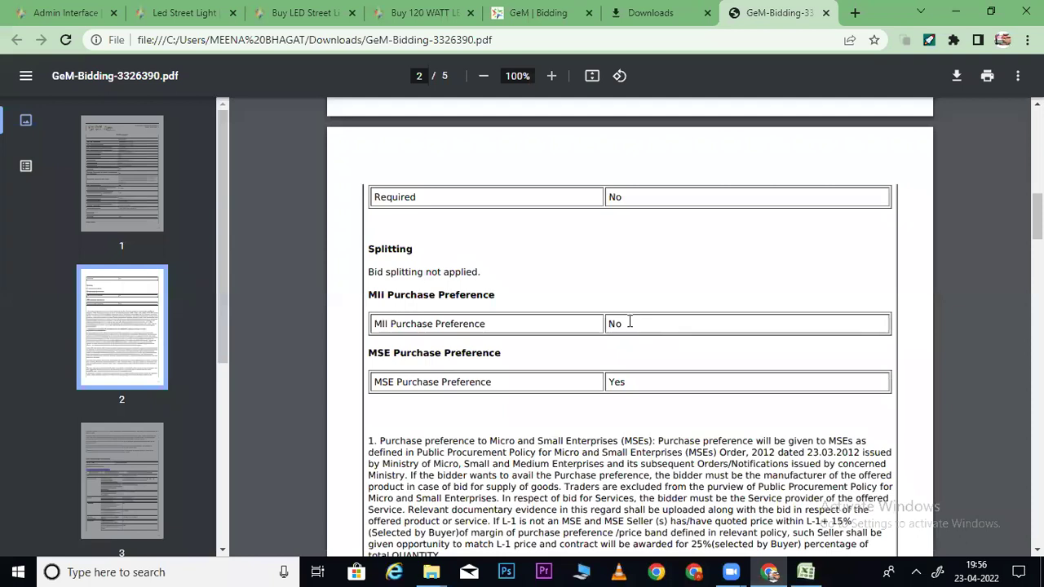
pyautogui.moveTo(624, 323); pyautogui.dragTo(609, 323)
pyautogui.moveTo(367, 295); pyautogui.dragTo(500, 294)
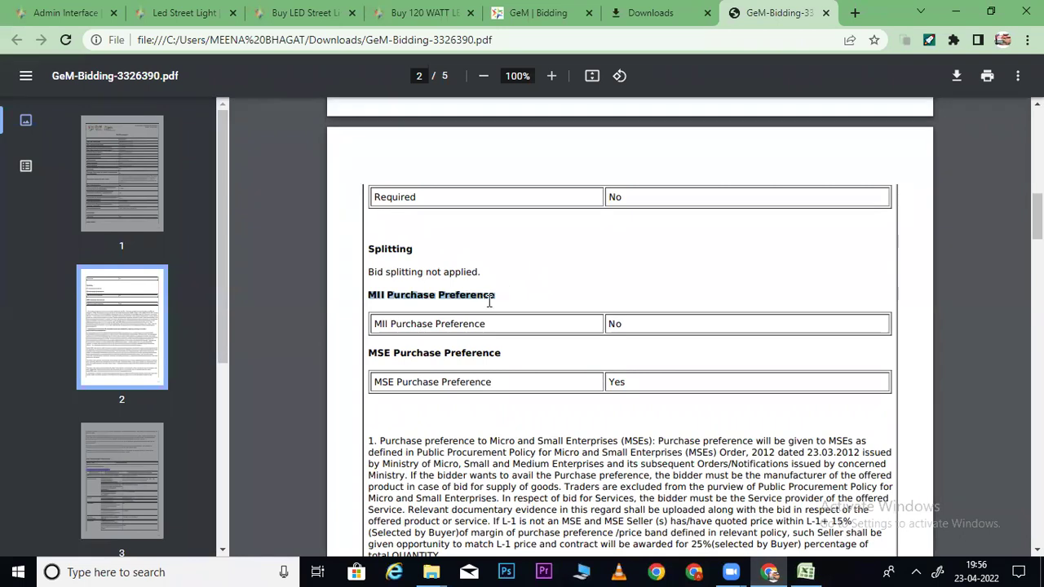
pyautogui.click(614, 325)
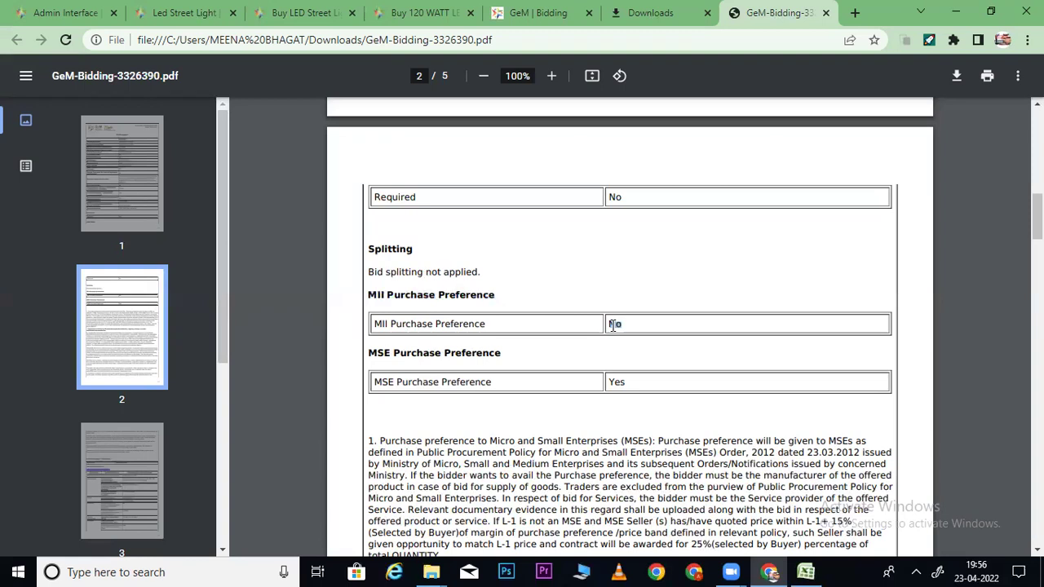
pyautogui.doubleClick(614, 325)
pyautogui.click(635, 325)
pyautogui.moveTo(367, 295); pyautogui.dragTo(501, 289)
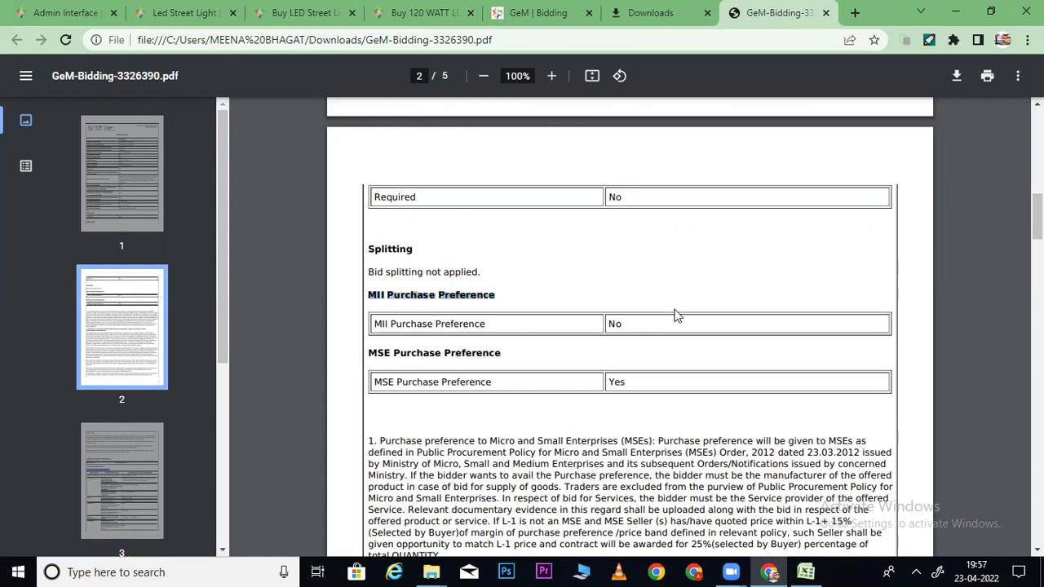
pyautogui.moveTo(608, 323); pyautogui.dragTo(634, 324)
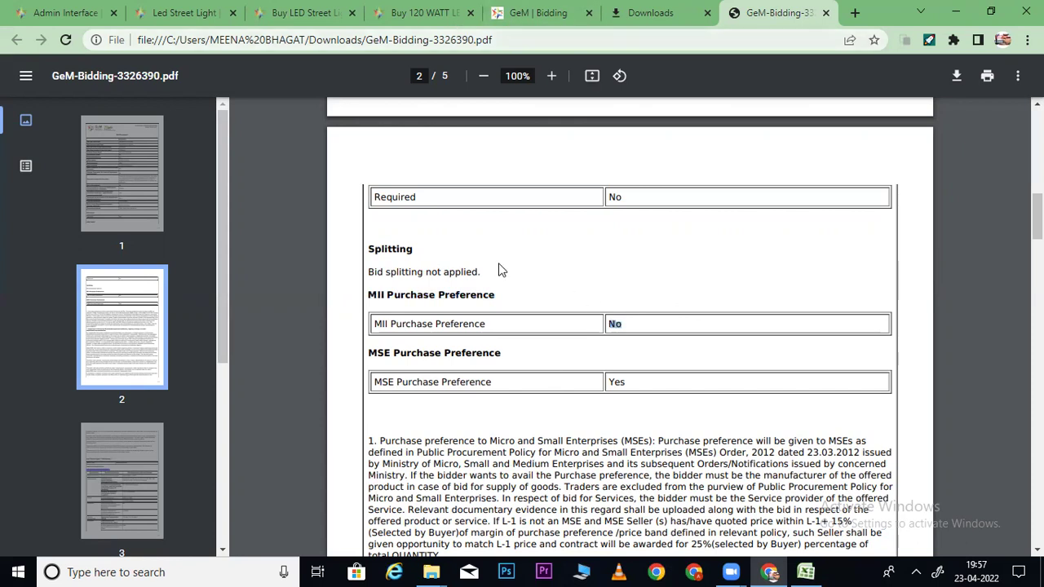
pyautogui.click(640, 335)
# Switch back to the Excel workbook and point out the Steel and Wire components in the list
pyautogui.click(806, 572)
pyautogui.click(106, 355)
pyautogui.click(108, 364)
pyautogui.click(143, 364)
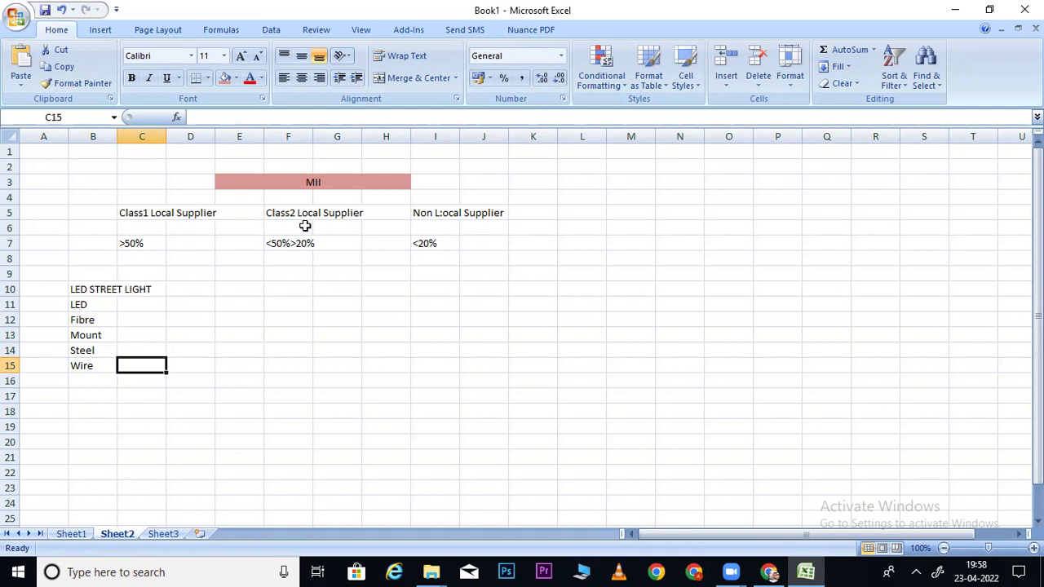
pyautogui.click(93, 366)
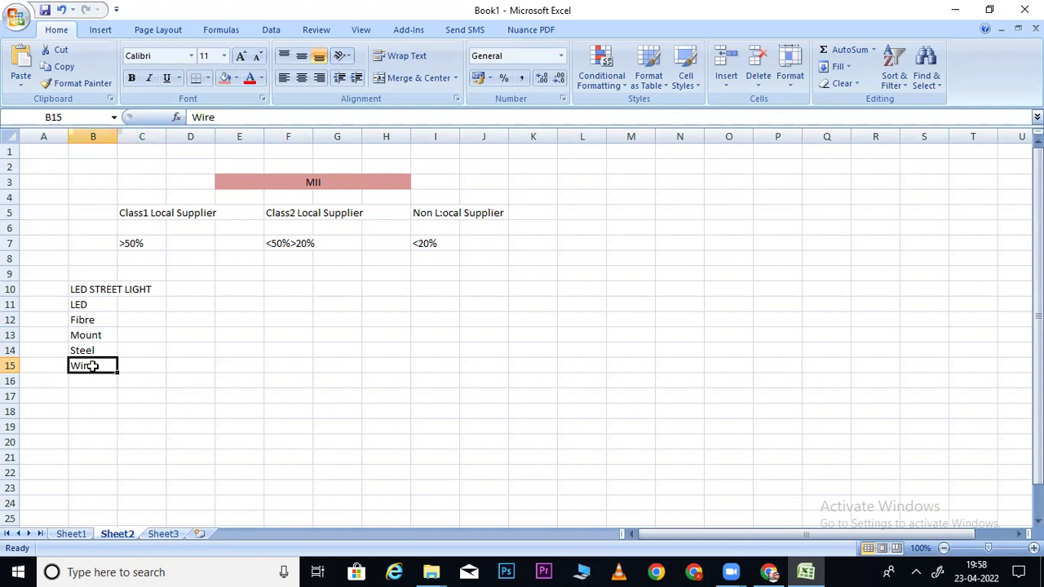
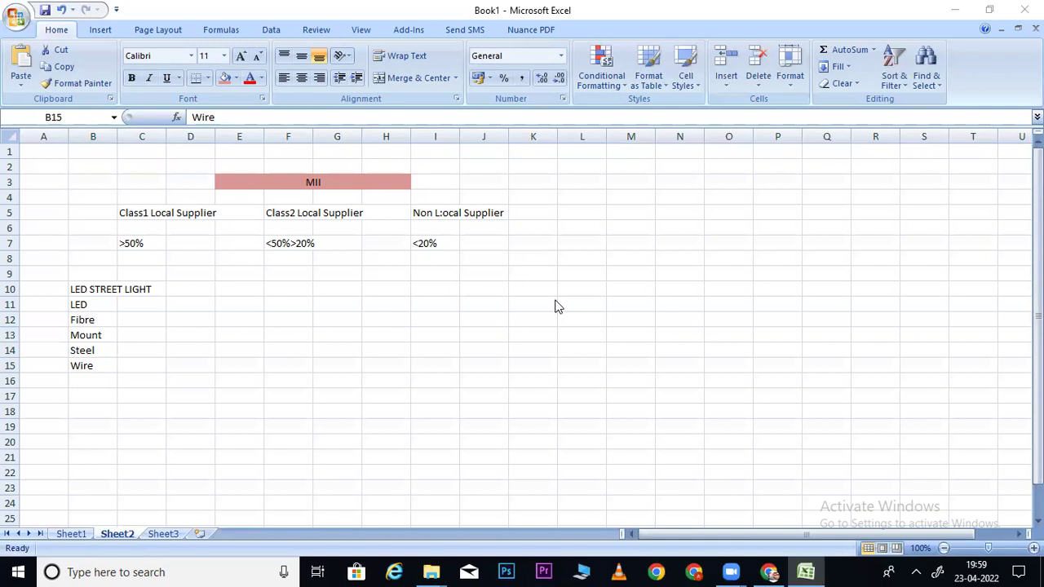
pyautogui.hotkey('alt', 'Tab')
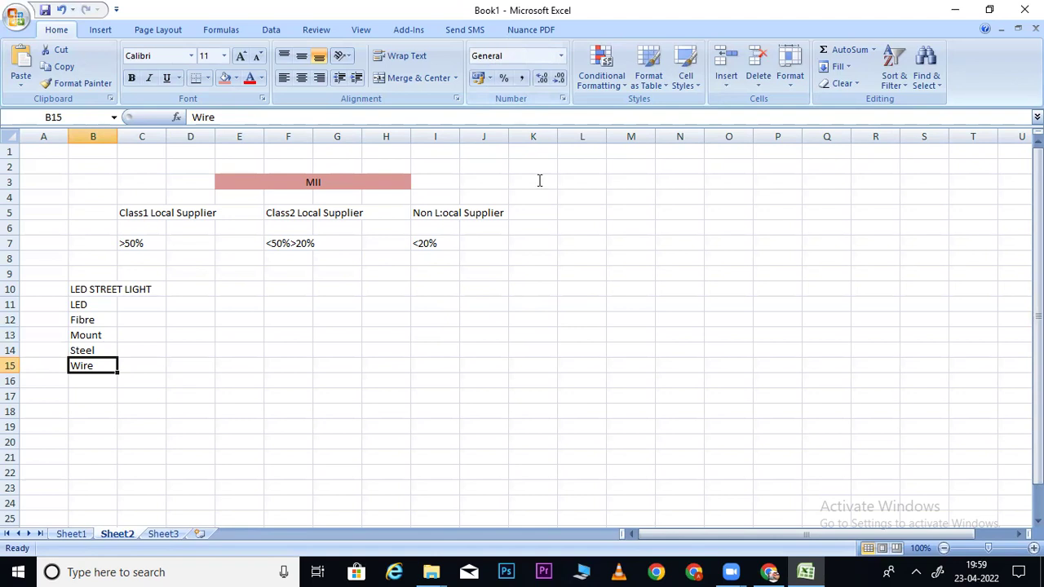
# Return to the bid PDF in Chrome and highlight the MII Purchase Preference value and the MSE Purchase Preference heading
pyautogui.click(769, 572)
pyautogui.doubleClick(611, 325)
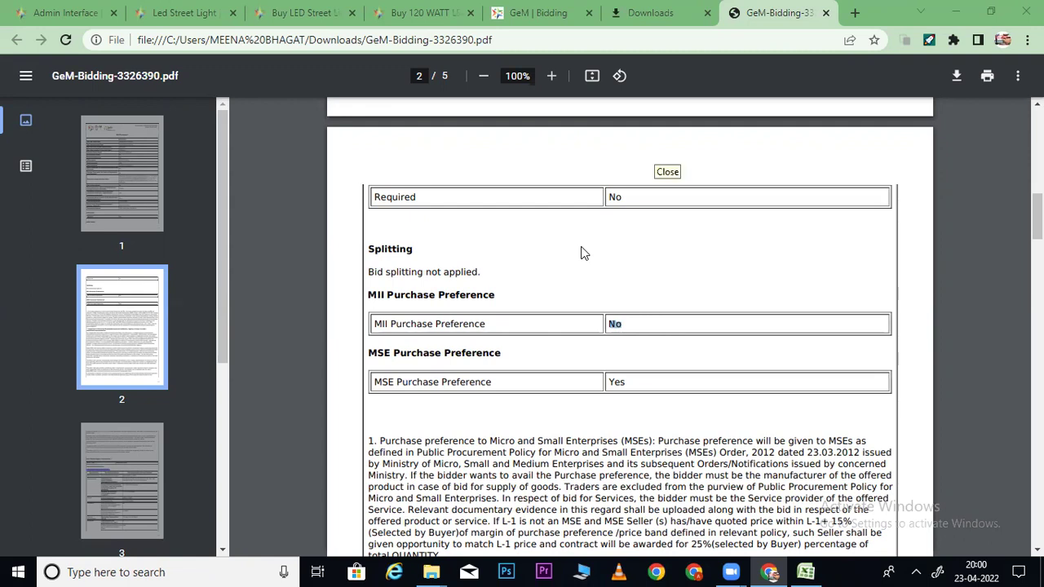
pyautogui.click(654, 324)
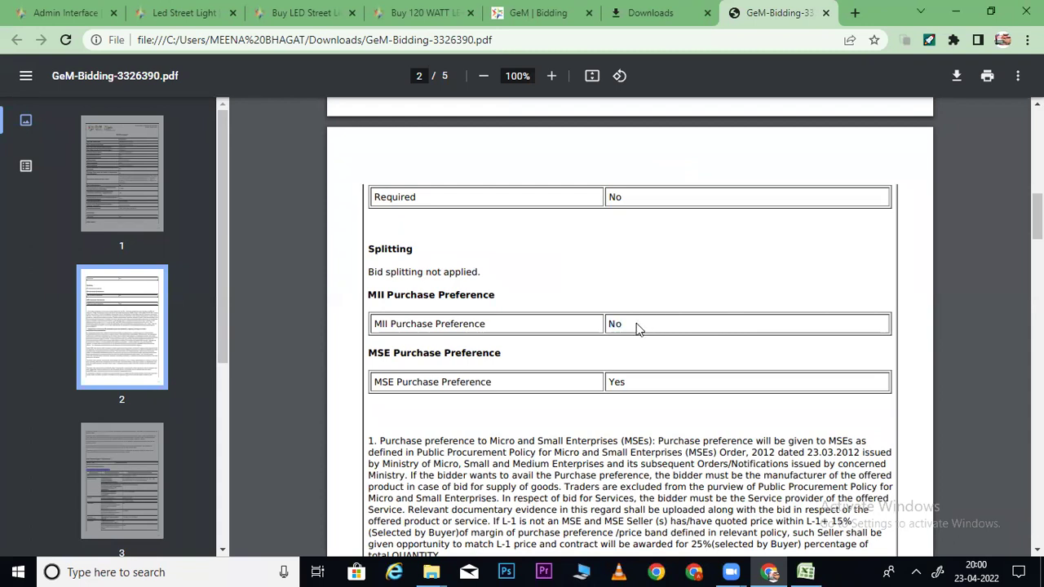
pyautogui.moveTo(609, 324); pyautogui.dragTo(626, 331)
pyautogui.click(633, 359)
pyautogui.moveTo(368, 352); pyautogui.dragTo(488, 353)
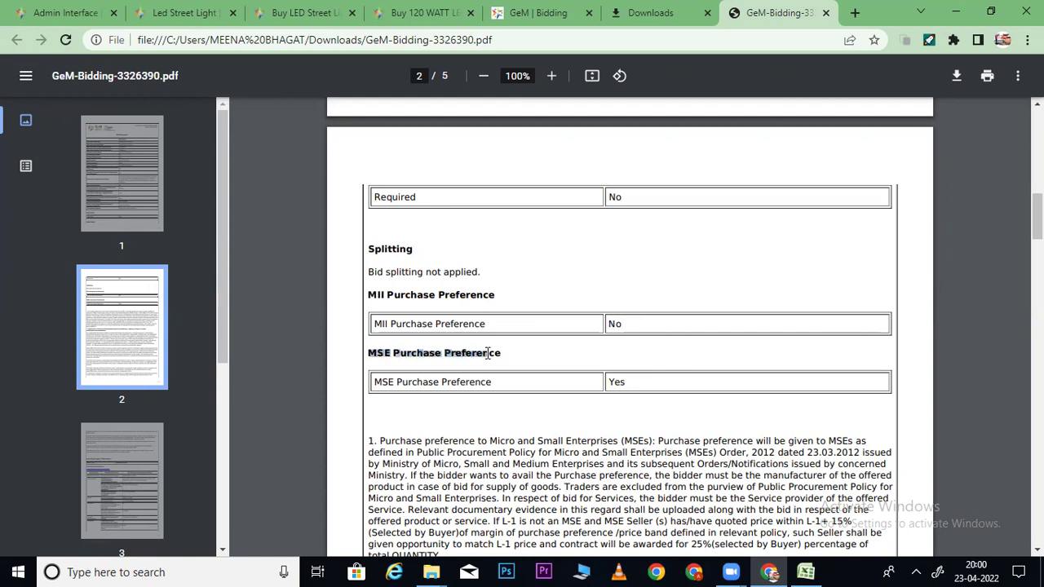
# Highlight the MSE Purchase Preference heading and the table row with its value in the bid PDF
pyautogui.click(543, 362)
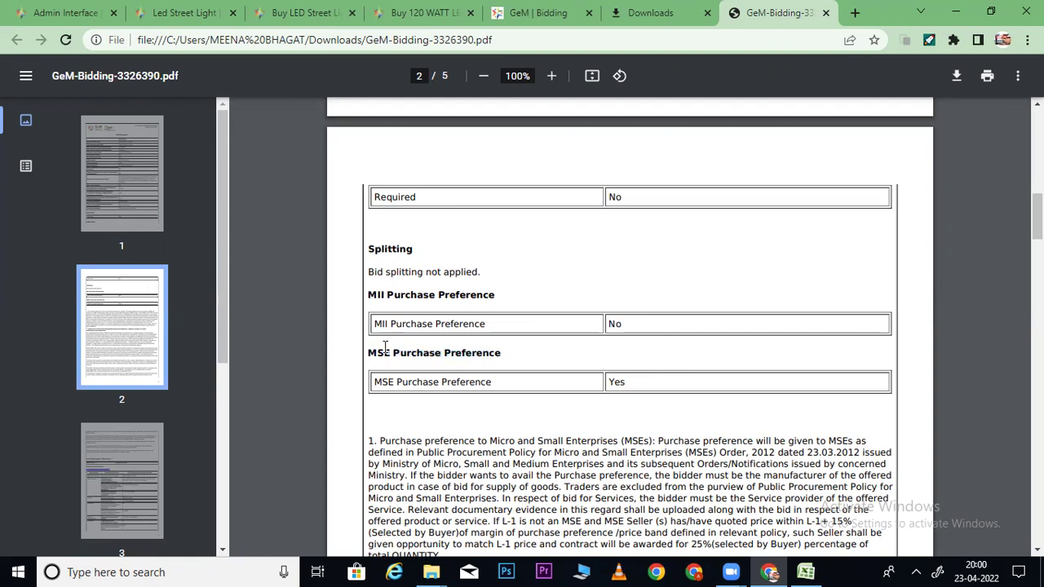
pyautogui.moveTo(367, 352); pyautogui.dragTo(502, 354)
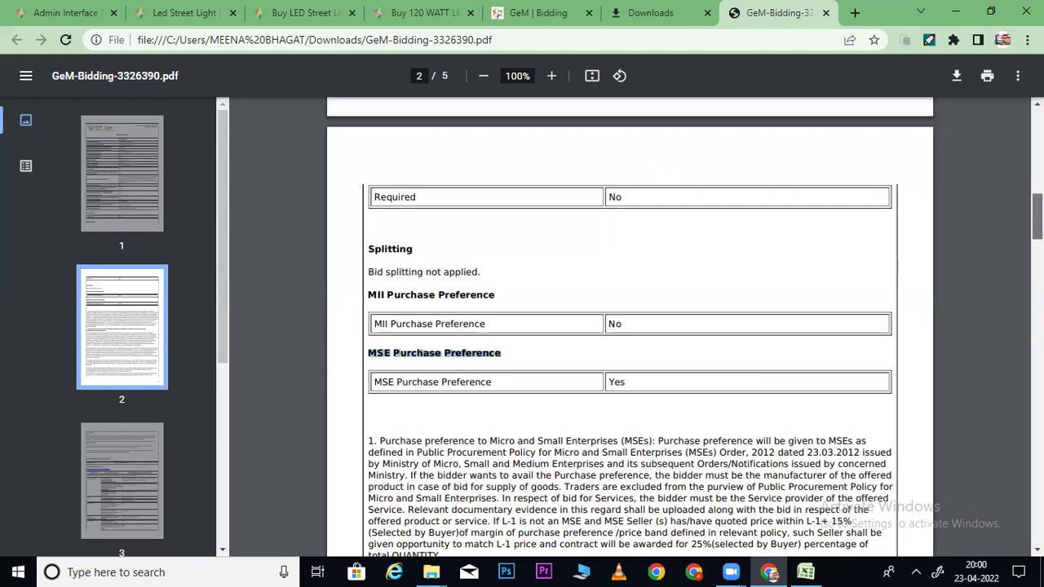
pyautogui.scroll(-2, 1036, 216)
pyautogui.moveTo(370, 223); pyautogui.dragTo(624, 228)
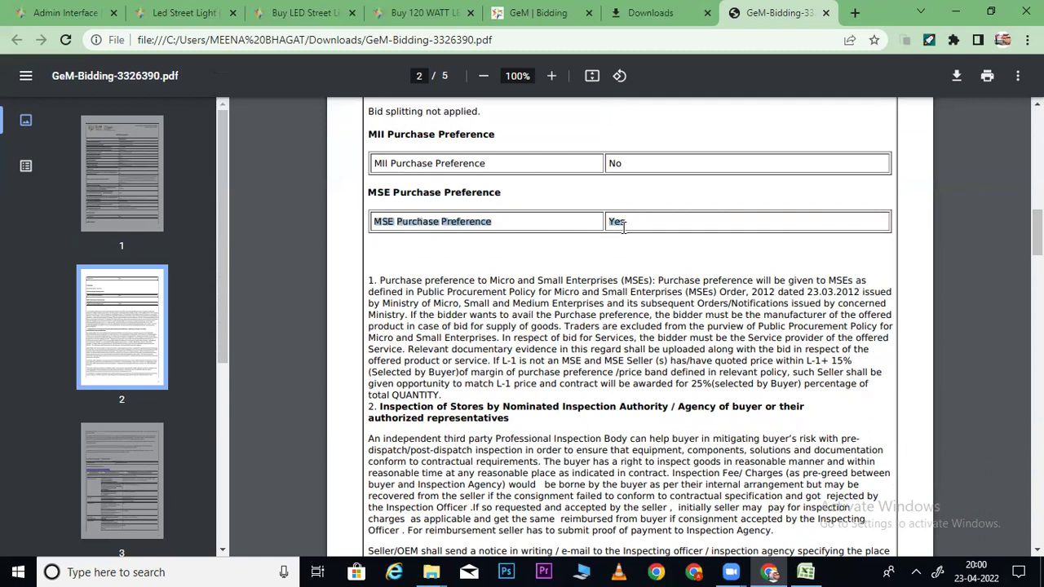
# Point out the MSE Purchase Preference value and highlight the L-1+ 15% margin in the purchase preference clause
pyautogui.moveTo(444, 188)
pyautogui.mouseDown()
pyautogui.moveTo(506, 194)
pyautogui.moveTo(432, 191)
pyautogui.moveTo(443, 191)
pyautogui.mouseUp()
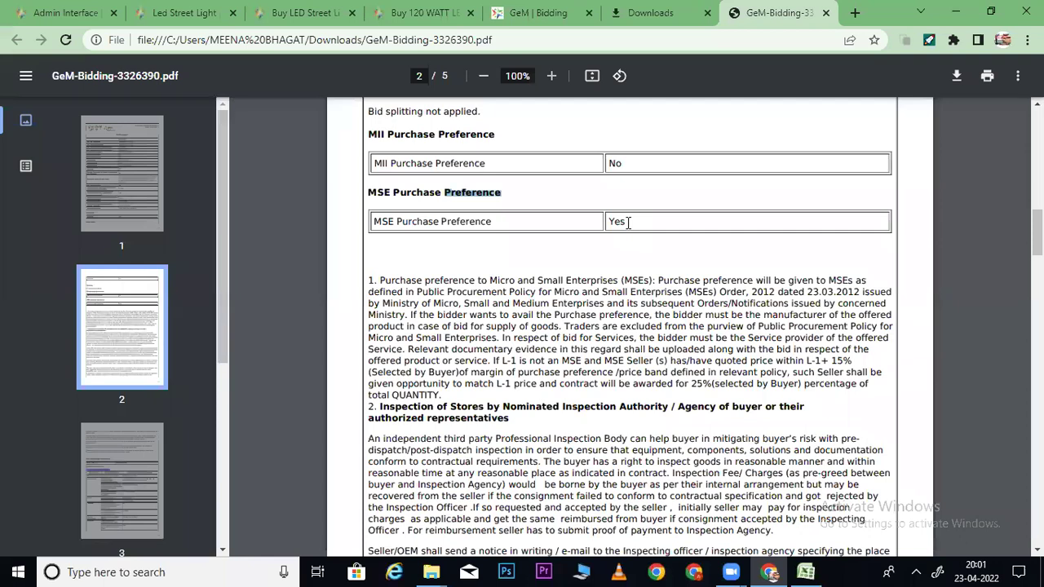
pyautogui.moveTo(504, 213); pyautogui.dragTo(368, 188)
pyautogui.click(481, 202)
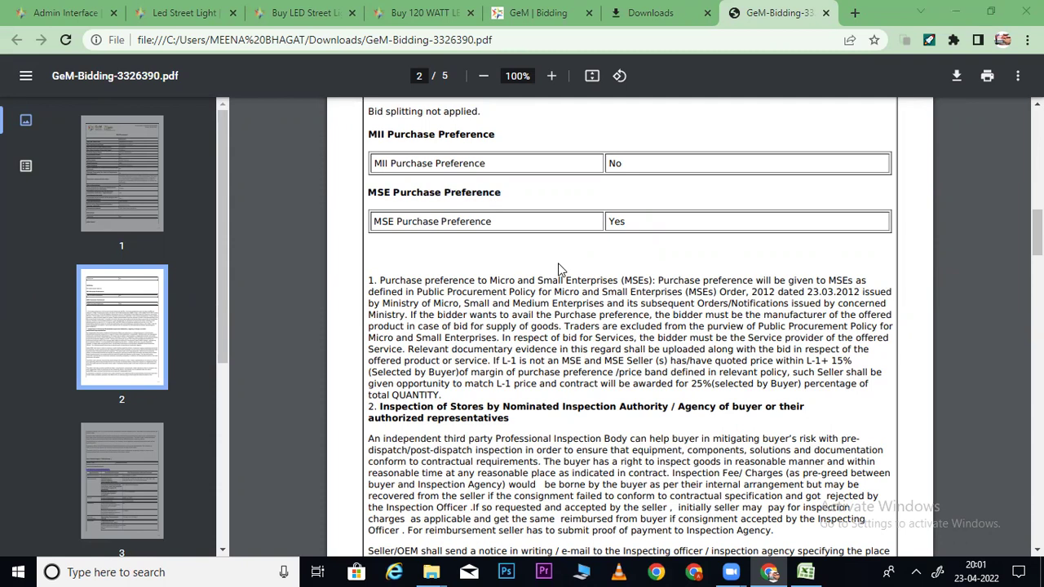
pyautogui.moveTo(445, 192); pyautogui.dragTo(499, 194)
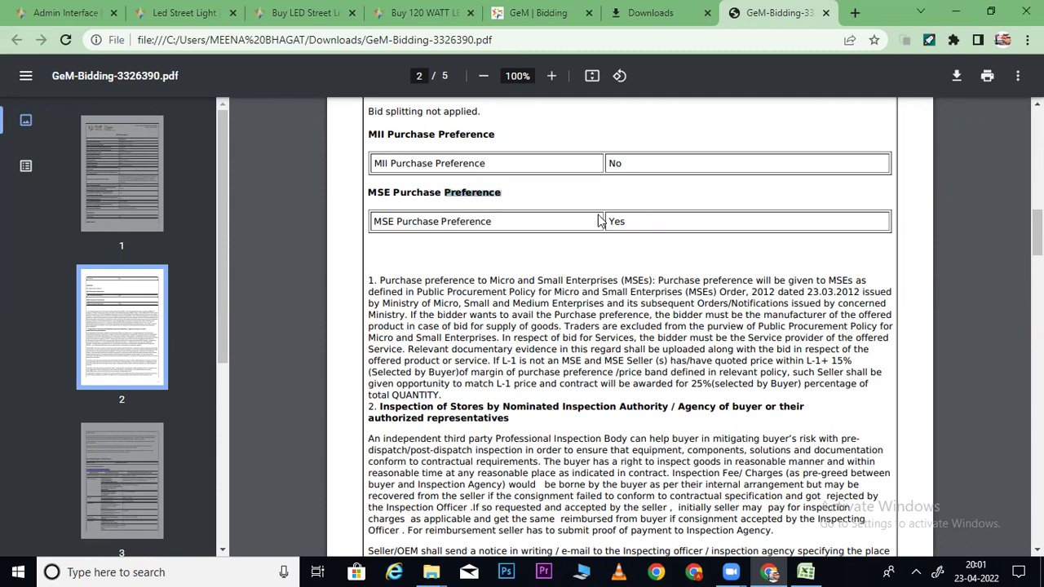
pyautogui.moveTo(606, 221); pyautogui.dragTo(628, 223)
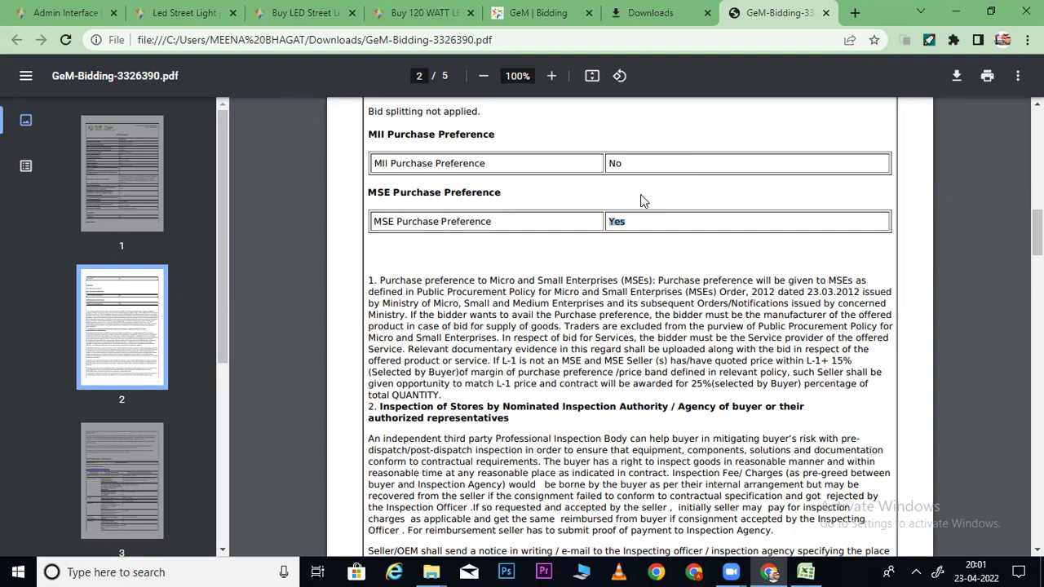
pyautogui.moveTo(445, 193); pyautogui.dragTo(504, 195)
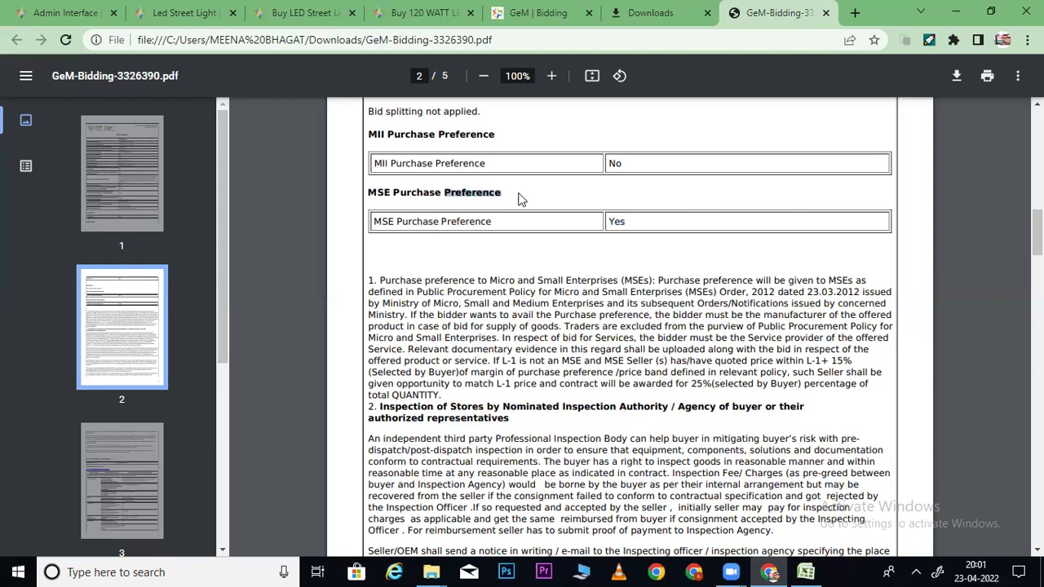
pyautogui.moveTo(608, 224); pyautogui.dragTo(631, 220)
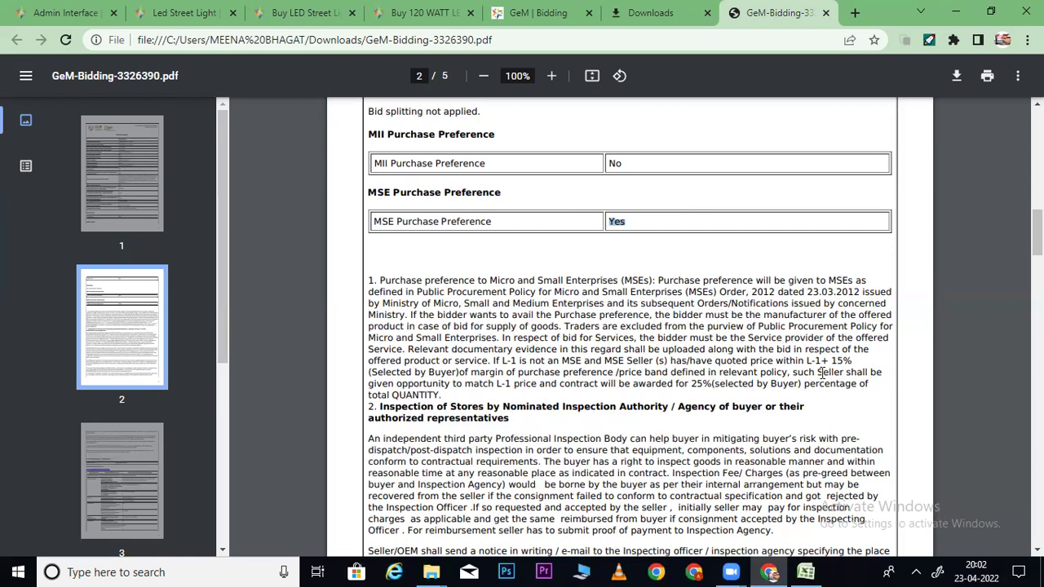
pyautogui.moveTo(808, 361); pyautogui.dragTo(850, 361)
# Switch to the Excel workbook and list the bidders A, B, C, D, E and f in L9:L14 of Sheet2
pyautogui.click(805, 572)
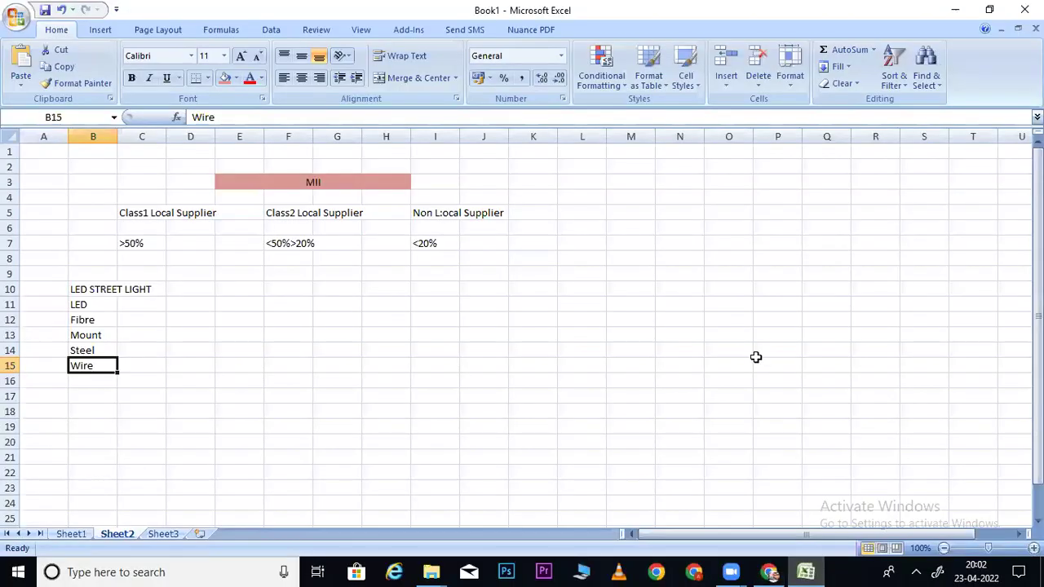
pyautogui.click(501, 326)
pyautogui.click(578, 274)
pyautogui.write('A')
pyautogui.press('Return')
pyautogui.write('B')
pyautogui.press('Return')
pyautogui.write('C')
pyautogui.press('Return')
pyautogui.write('D')
pyautogui.press('Return')
pyautogui.write('E')
pyautogui.press('Return')
pyautogui.write('f')
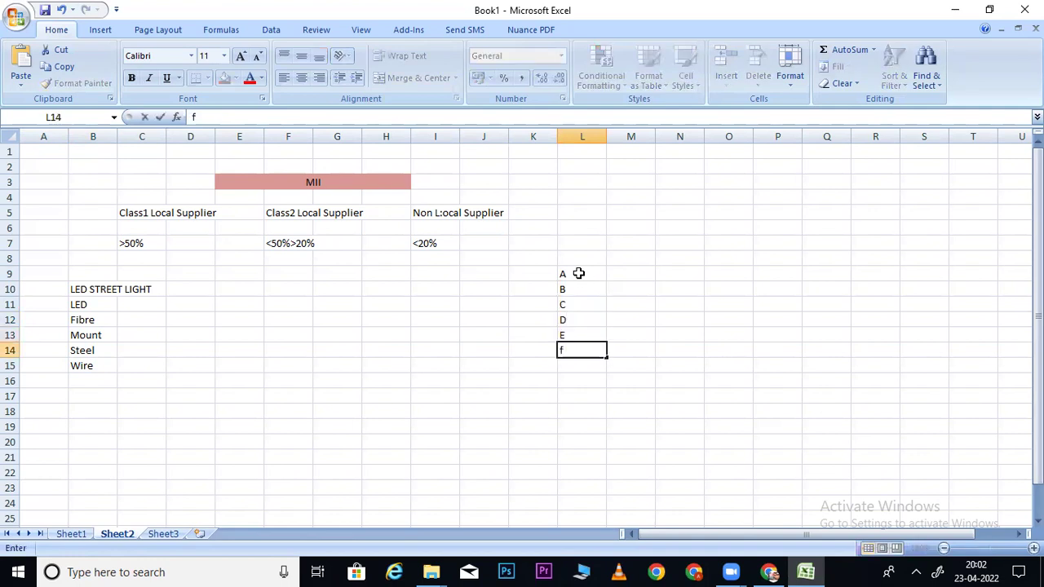
# Enter the prices 100, 110, 120, 130, 150 and 180 beside bidders A to f in M9:M14
pyautogui.click(613, 270)
pyautogui.write('100')
pyautogui.press('Return')
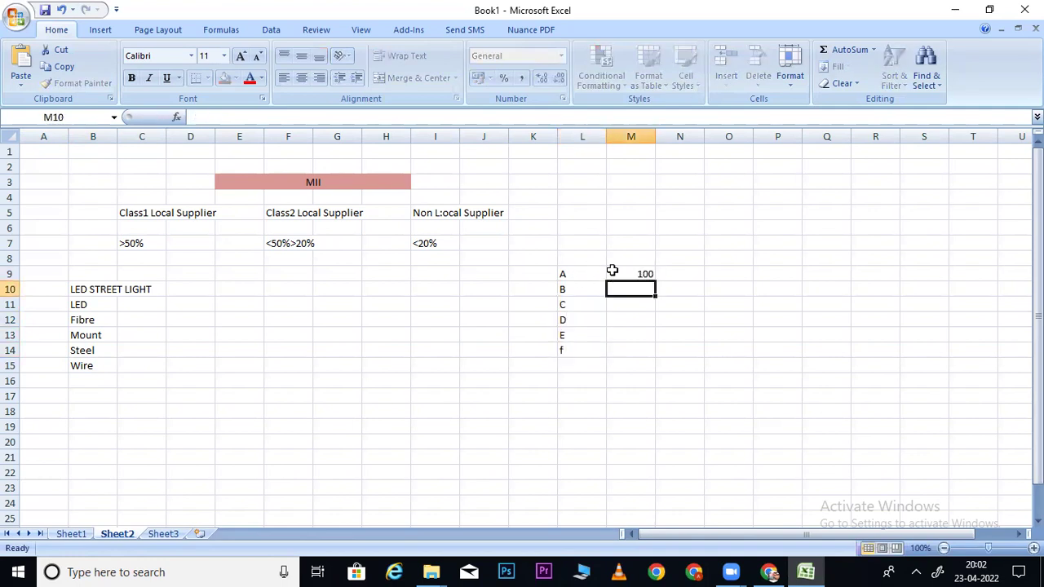
pyautogui.write('110')
pyautogui.press('Return')
pyautogui.write('120')
pyautogui.press('Return')
pyautogui.write('130')
pyautogui.press('Return')
pyautogui.write('150')
pyautogui.press('Return')
pyautogui.write('180')
pyautogui.press('Return')
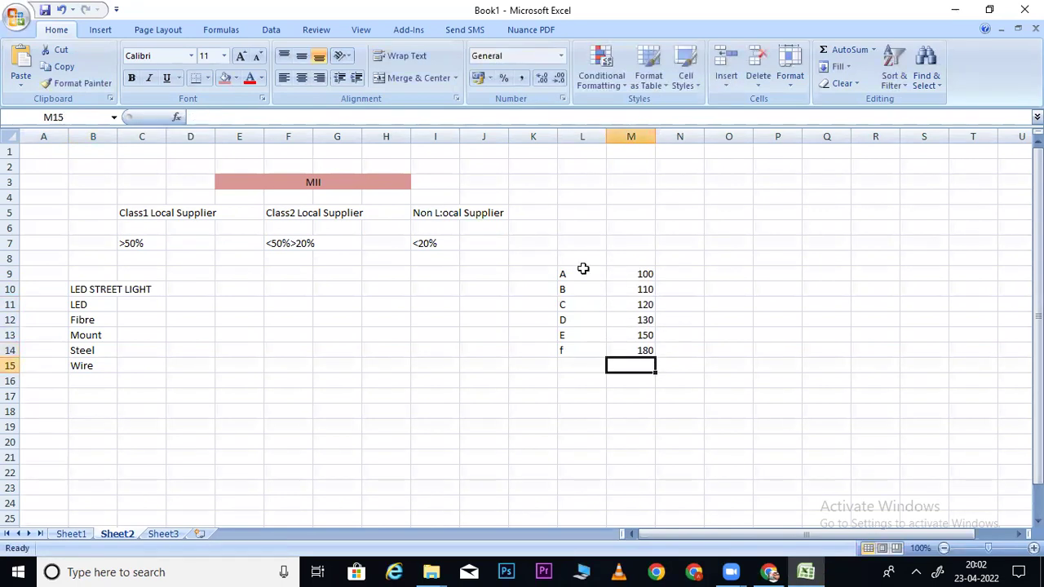
# Enter the label mse in cell M6 above the prices and Yes beside it in N6
pyautogui.click(531, 274)
pyautogui.click(626, 232)
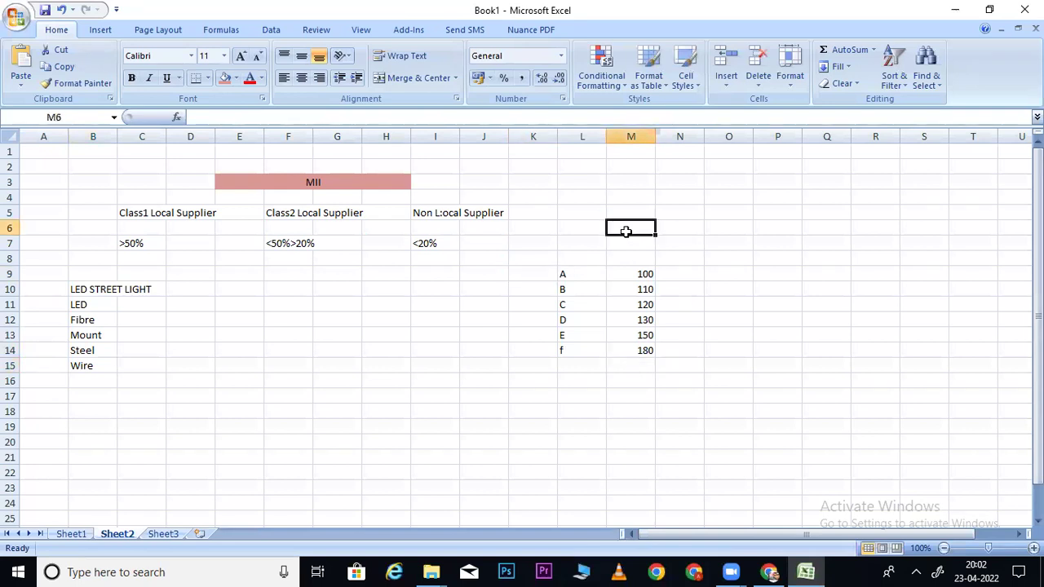
pyautogui.write('mse')
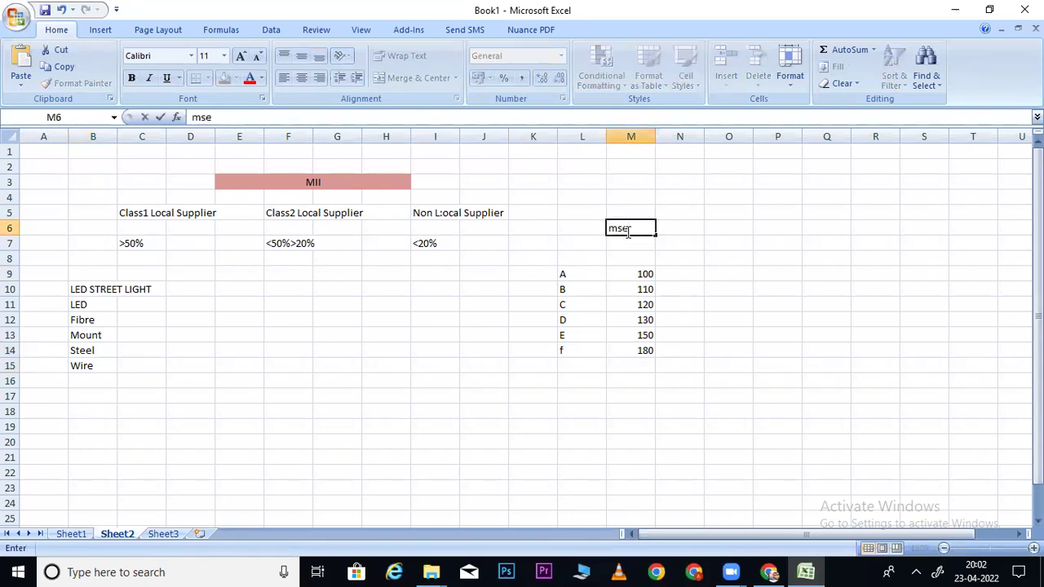
pyautogui.press('Tab')
pyautogui.write('yes')
pyautogui.press('Tab')
# Enter L1 + 15% in cell O6, checking the margin against the bid PDF in Chrome
pyautogui.write('L1 _+')
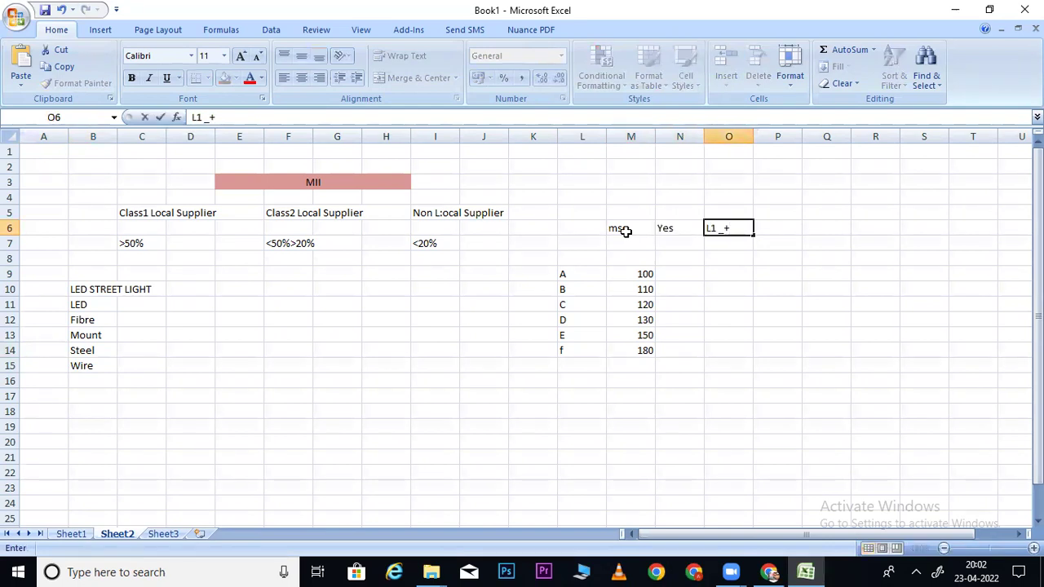
pyautogui.press('Home')
pyautogui.click(744, 225)
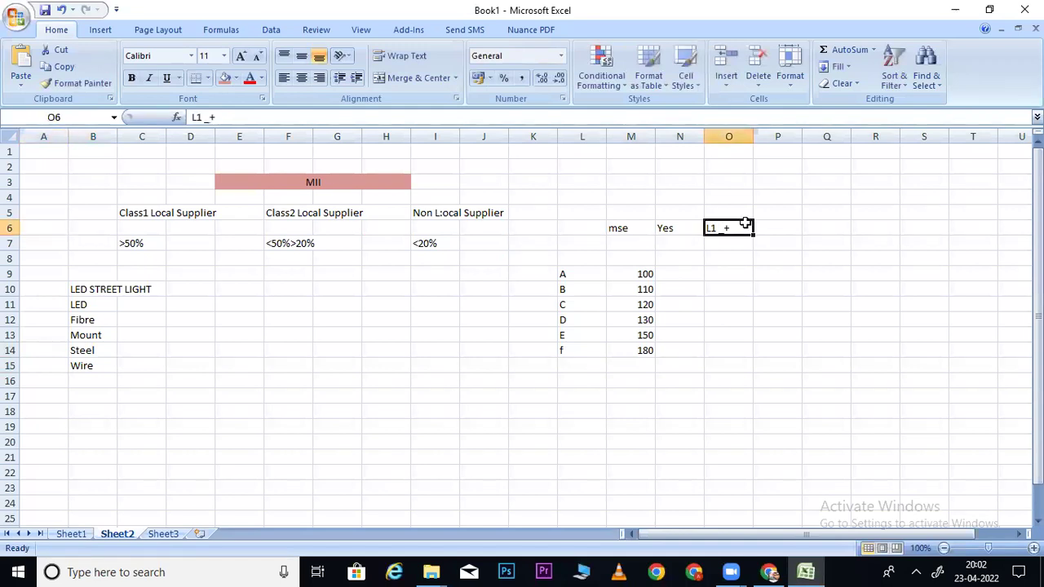
pyautogui.doubleClick(744, 224)
pyautogui.press('BackSpace')
pyautogui.press('BackSpace')
pyautogui.press('BackSpace')
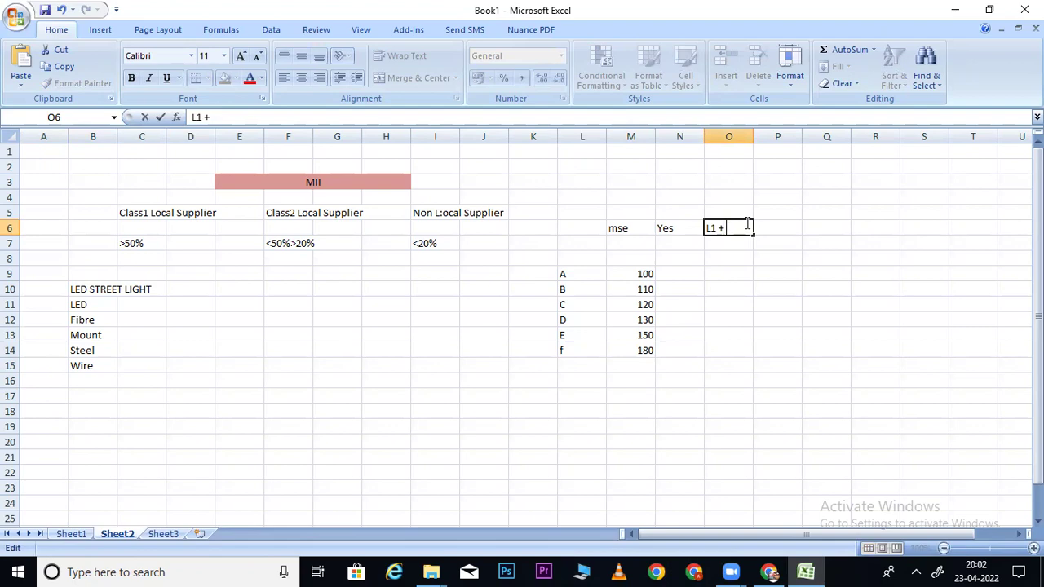
pyautogui.hotkey('alt', 'Tab')
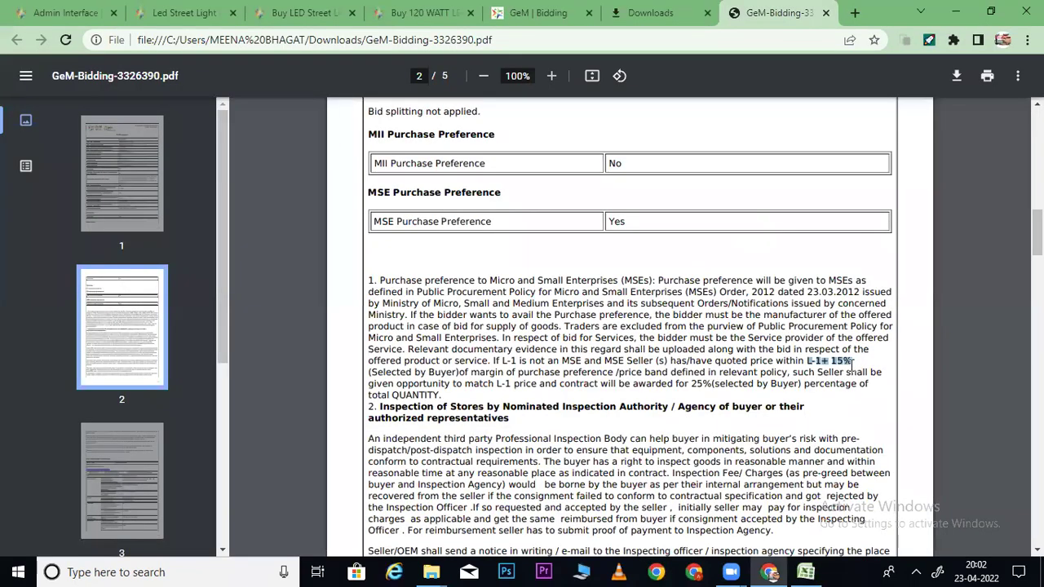
pyautogui.hotkey('alt', 'Tab')
pyautogui.write('15%')
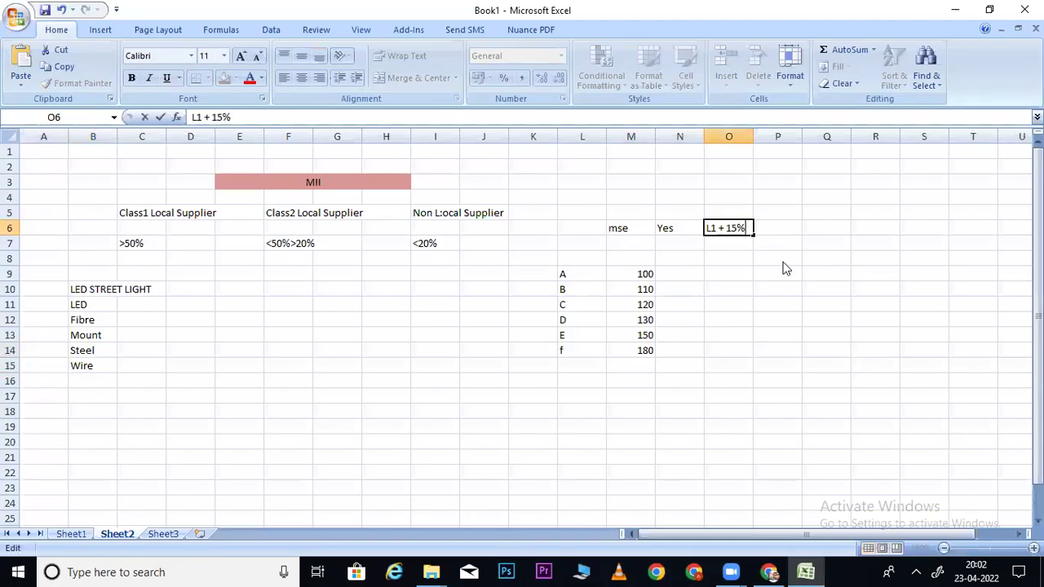
pyautogui.press('Return')
pyautogui.click(560, 394)
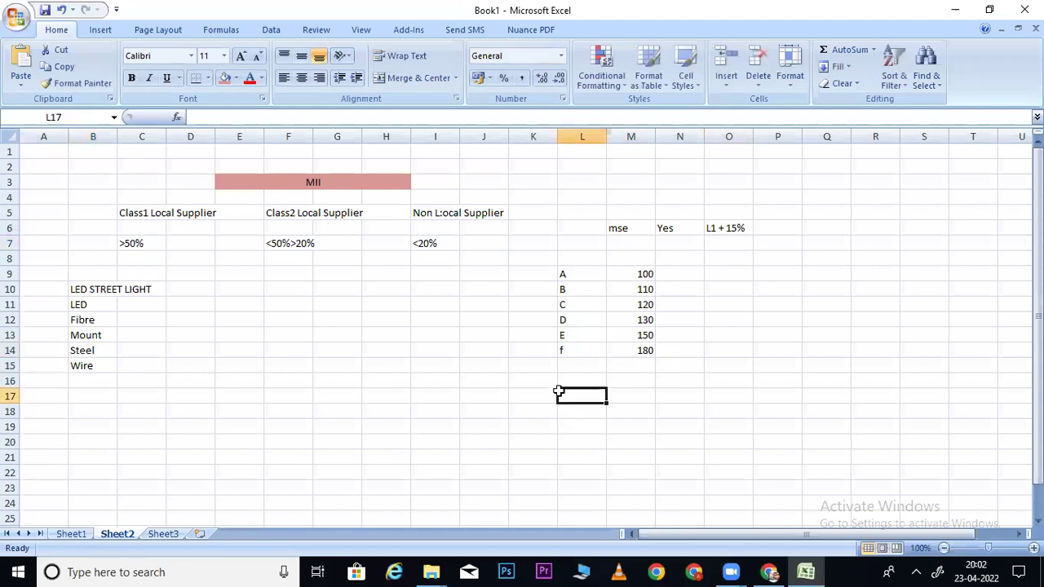
# Mark bidders D and f as MSE in cells K12 and K14
pyautogui.click(525, 276)
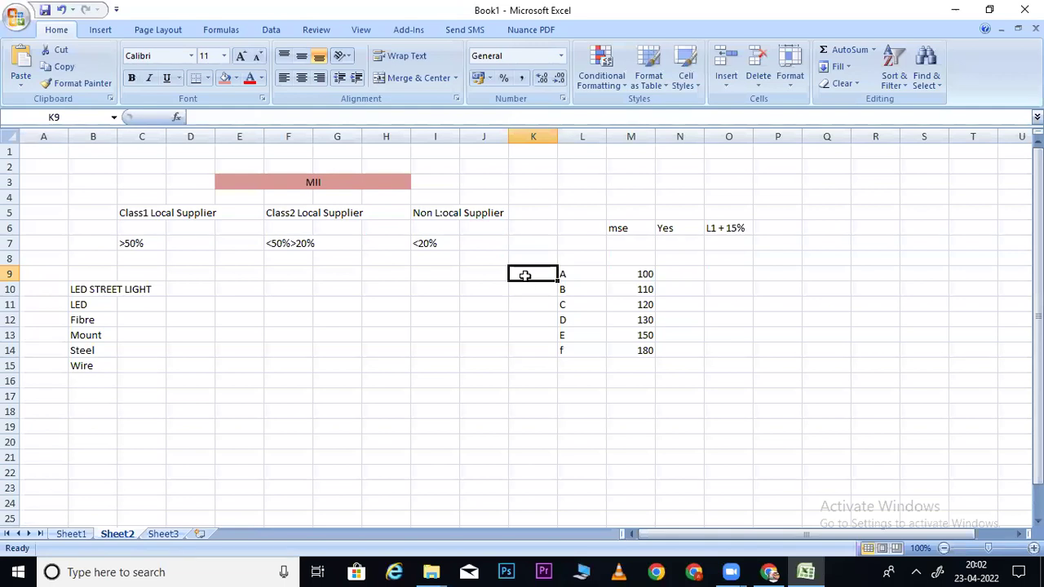
pyautogui.write('MS')
pyautogui.press('BackSpace')
pyautogui.press('BackSpace')
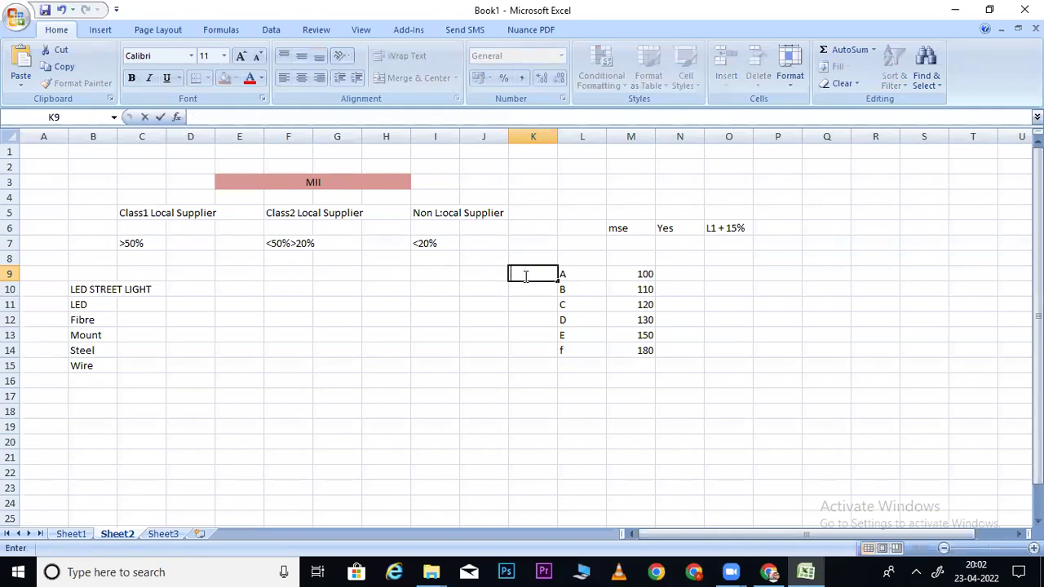
pyautogui.press('Return')
pyautogui.press('Down')
pyautogui.press('Down')
pyautogui.write('MSE')
pyautogui.press('Return')
pyautogui.press('Down')
pyautogui.write('MSE')
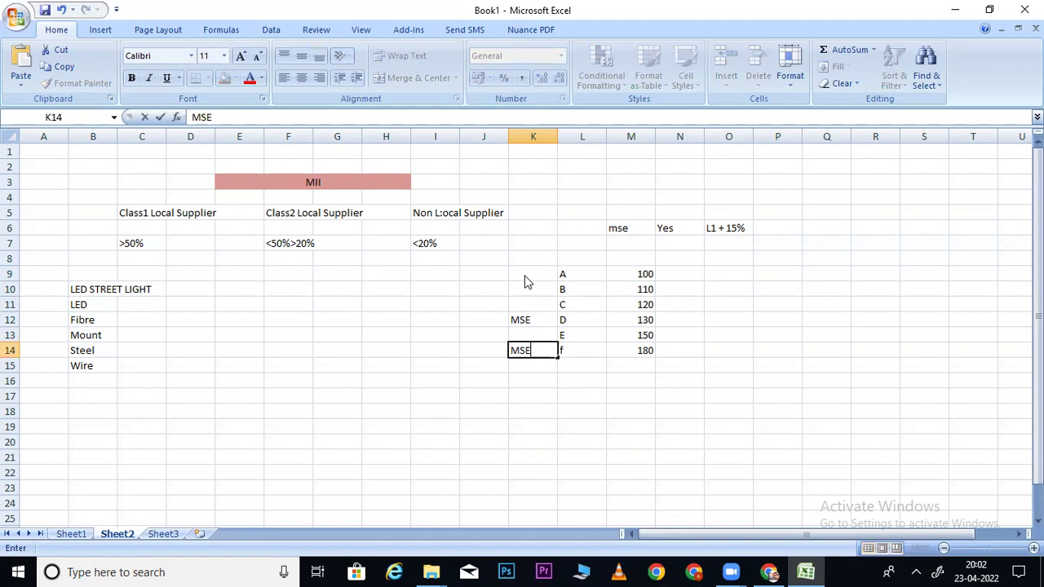
pyautogui.press('Return')
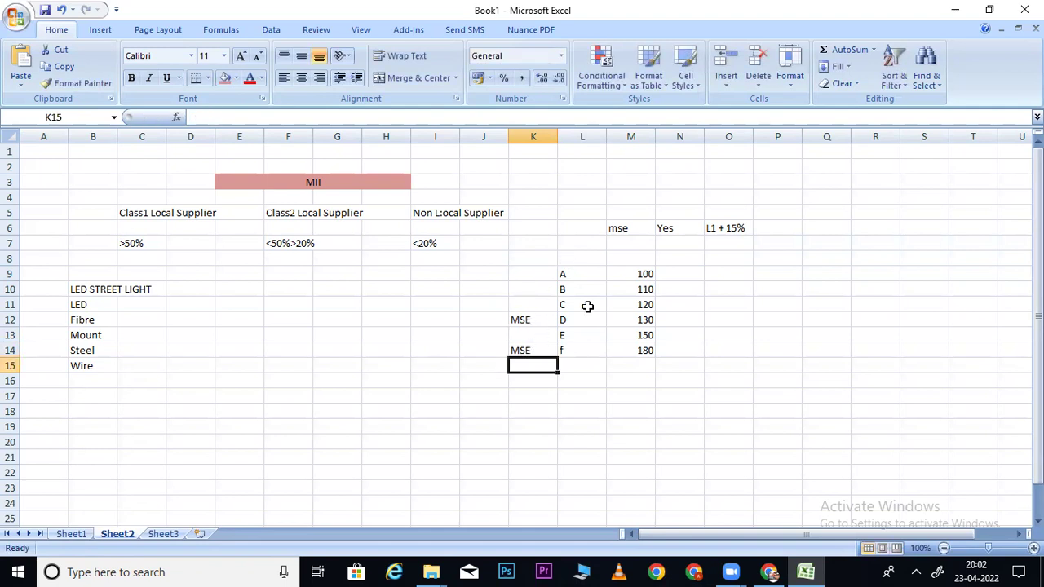
# Enter 15% in N9 beside bidder A's price and calculate the price limit in O9 with =M9*1.15
pyautogui.click(686, 382)
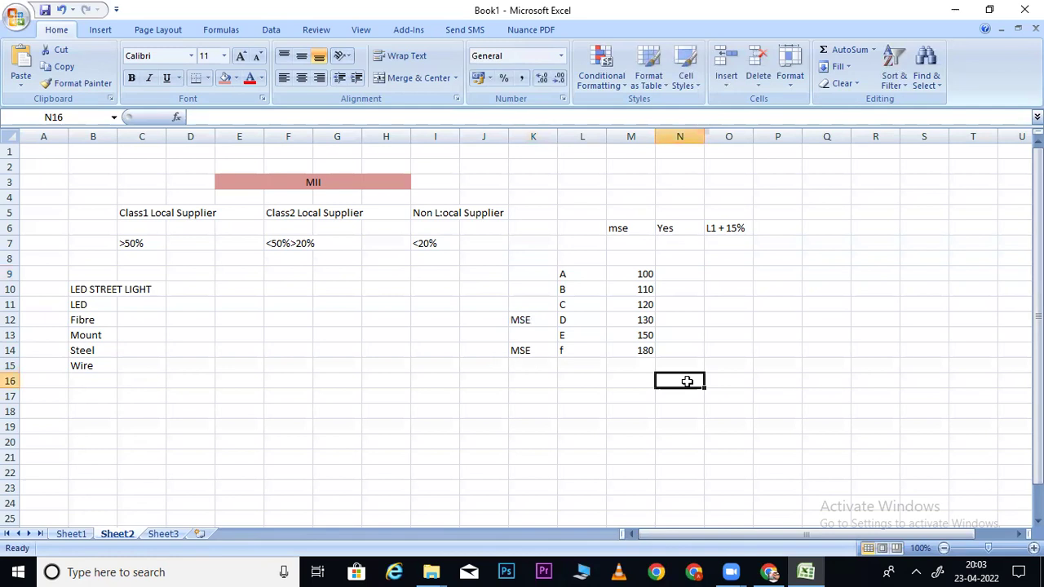
pyautogui.click(676, 273)
pyautogui.write('15%')
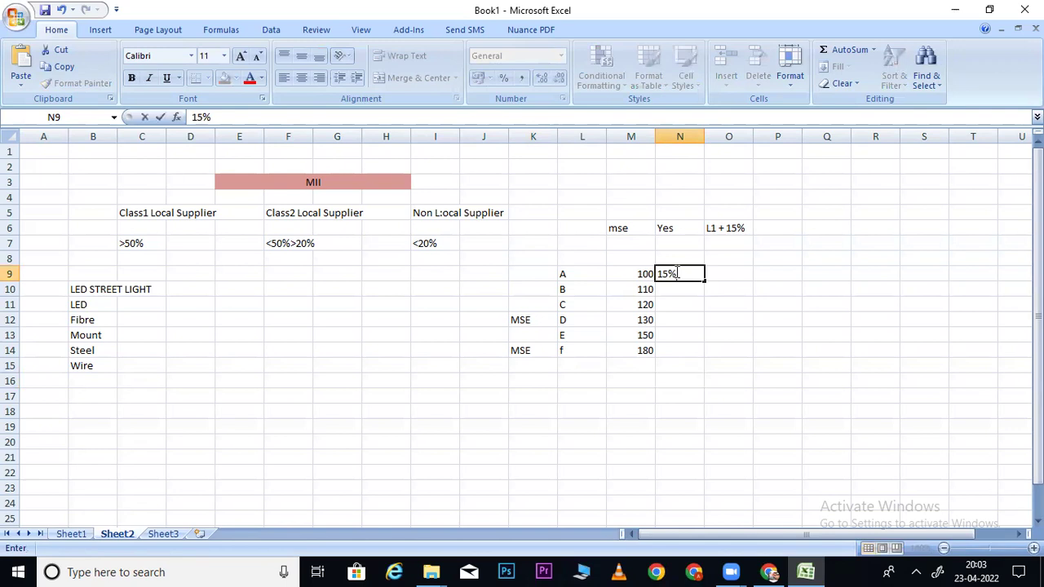
pyautogui.press('Tab')
pyautogui.write('=')
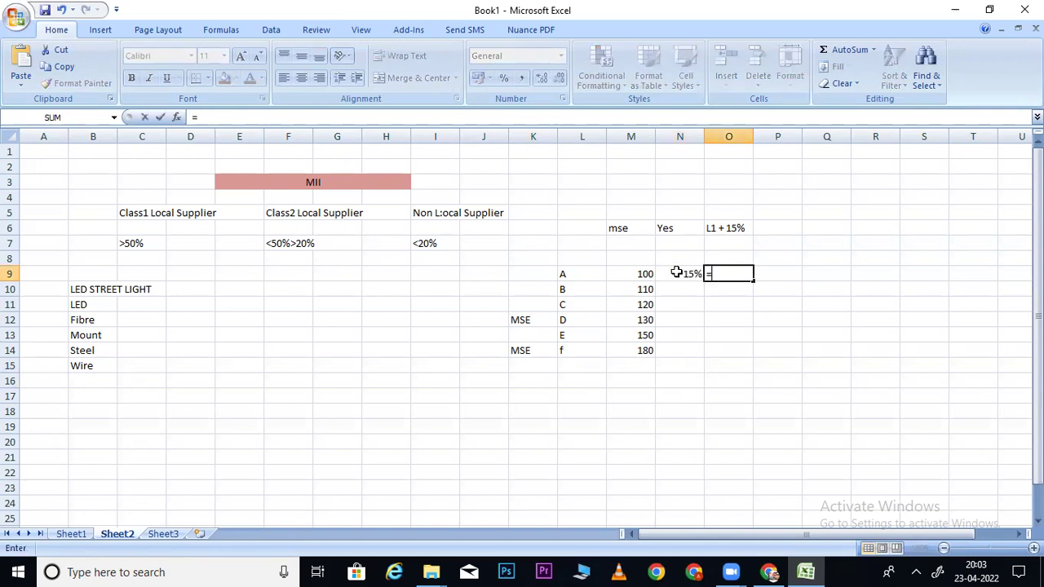
pyautogui.write('=')
pyautogui.press('BackSpace')
pyautogui.press('Left')
pyautogui.press('Left')
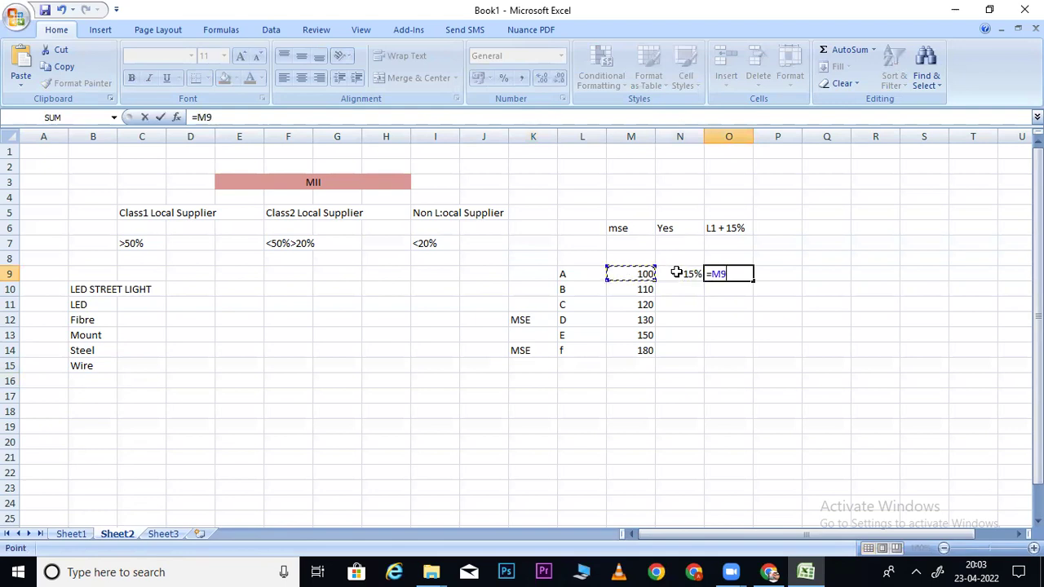
pyautogui.write('*1.15')
pyautogui.press('Return')
pyautogui.click(735, 272)
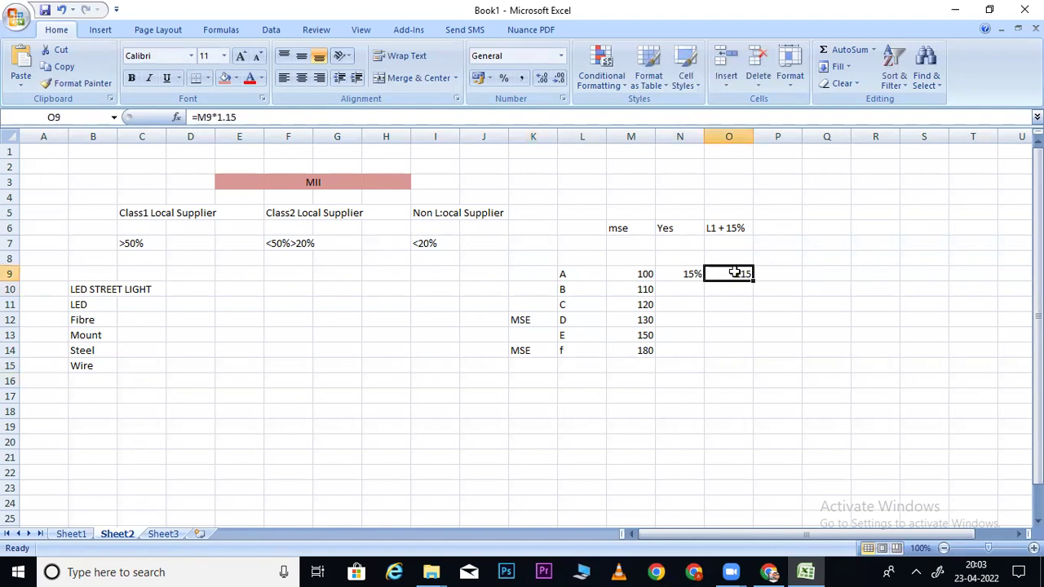
# Mark bidder B as MSE in cell K10
pyautogui.click(526, 295)
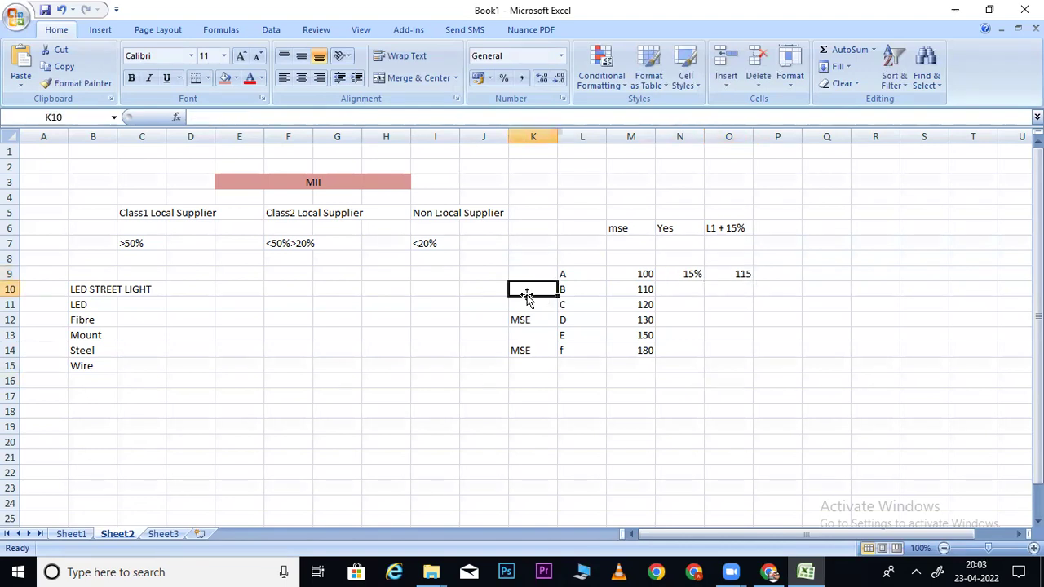
pyautogui.write('MSE')
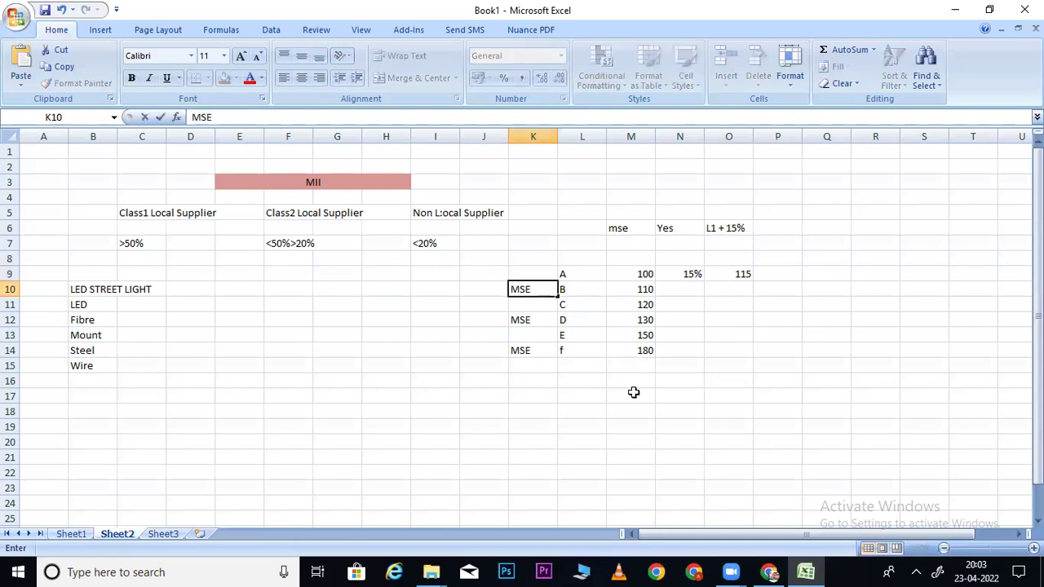
pyautogui.click(644, 398)
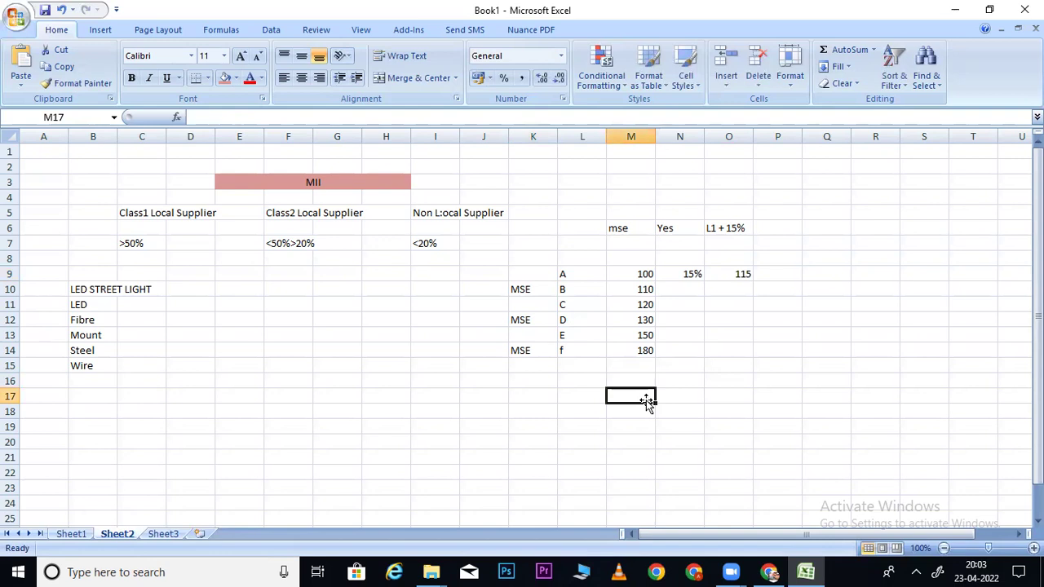
# Point out bidder B's price, bidder A's name and price, and the calculated L1 + 15% limit in O9
pyautogui.click(642, 292)
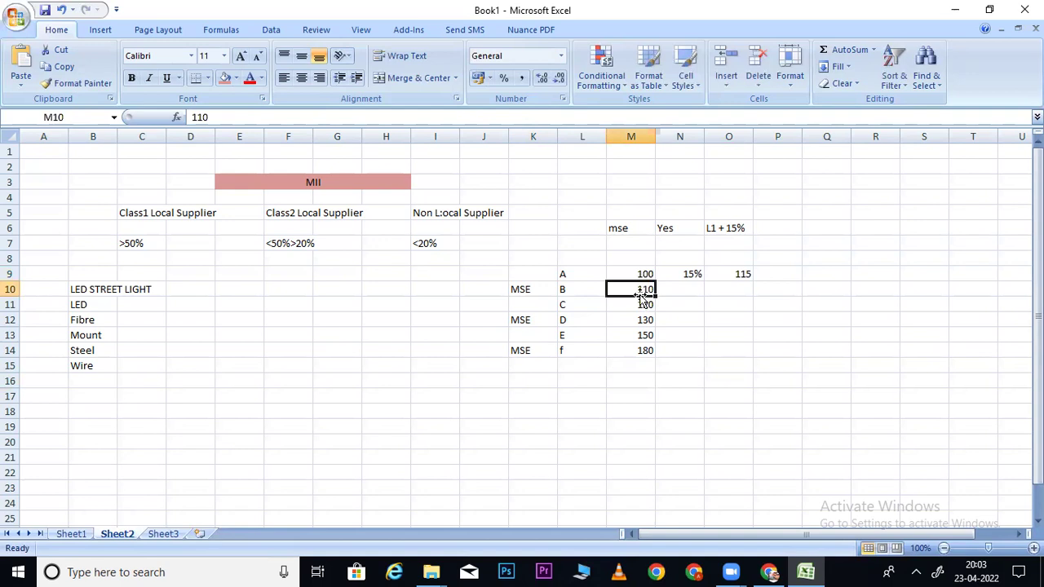
pyautogui.click(564, 276)
pyautogui.write('A')
pyautogui.moveTo(592, 273); pyautogui.dragTo(644, 273)
pyautogui.click(736, 272)
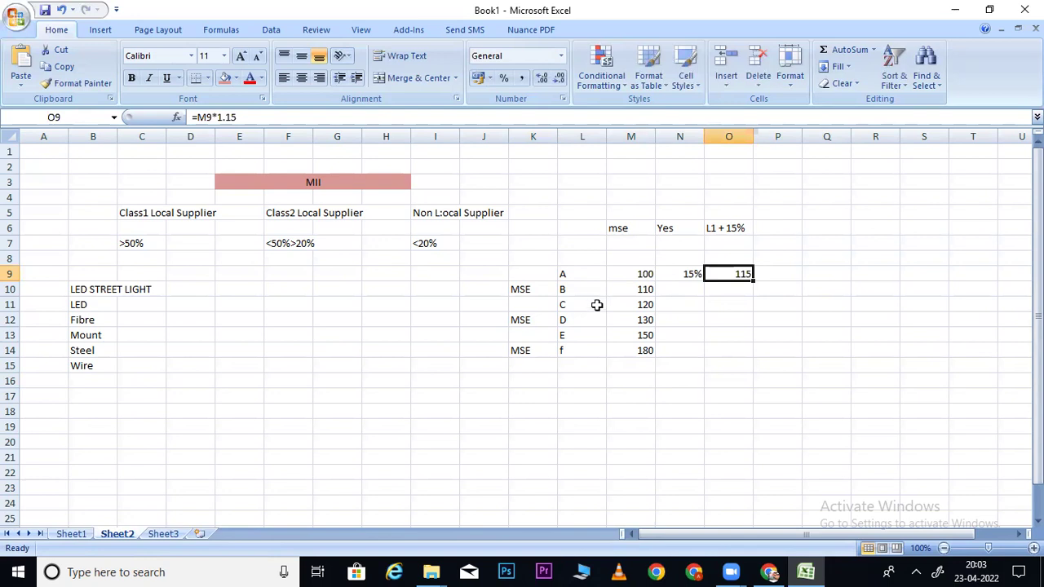
# Switch to the bid PDF in Chrome and highlight the MSE clause on sellers quoting within L-1+ 15%
pyautogui.click(763, 571)
pyautogui.moveTo(853, 349)
pyautogui.mouseDown()
pyautogui.moveTo(863, 361)
pyautogui.moveTo(816, 361)
pyautogui.moveTo(853, 360)
pyautogui.mouseUp()
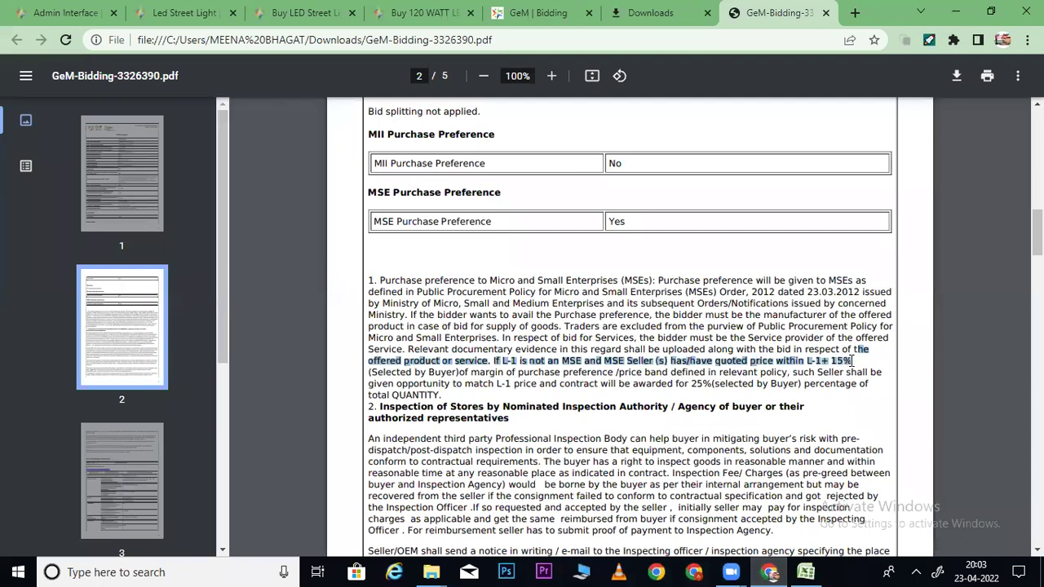
pyautogui.click(873, 365)
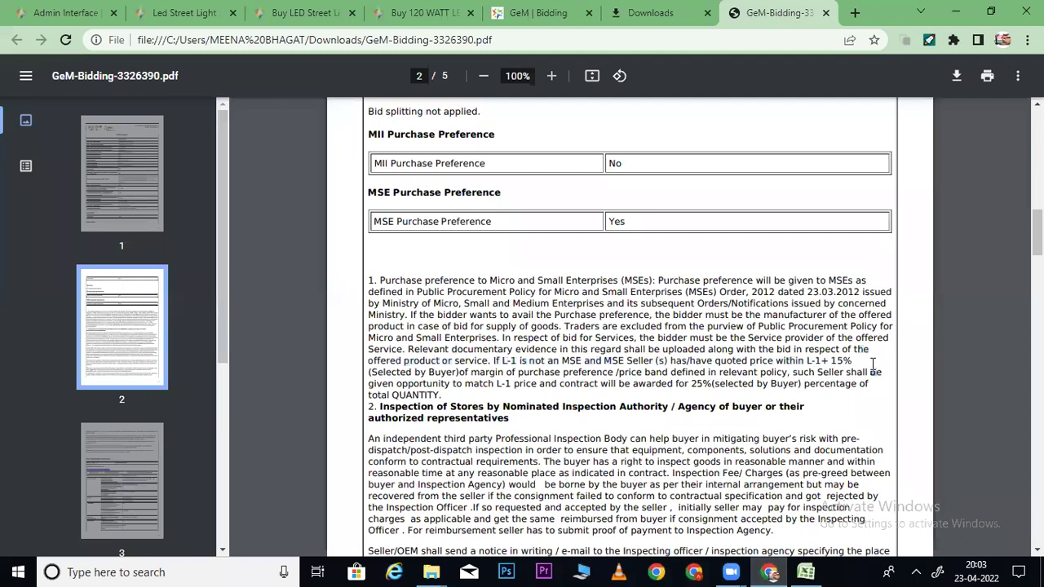
# Return to the Excel sheet and point out bidder A's name and price, the 15% margin, the L1 + 15% label and the limit in O9
pyautogui.click(805, 572)
pyautogui.click(770, 346)
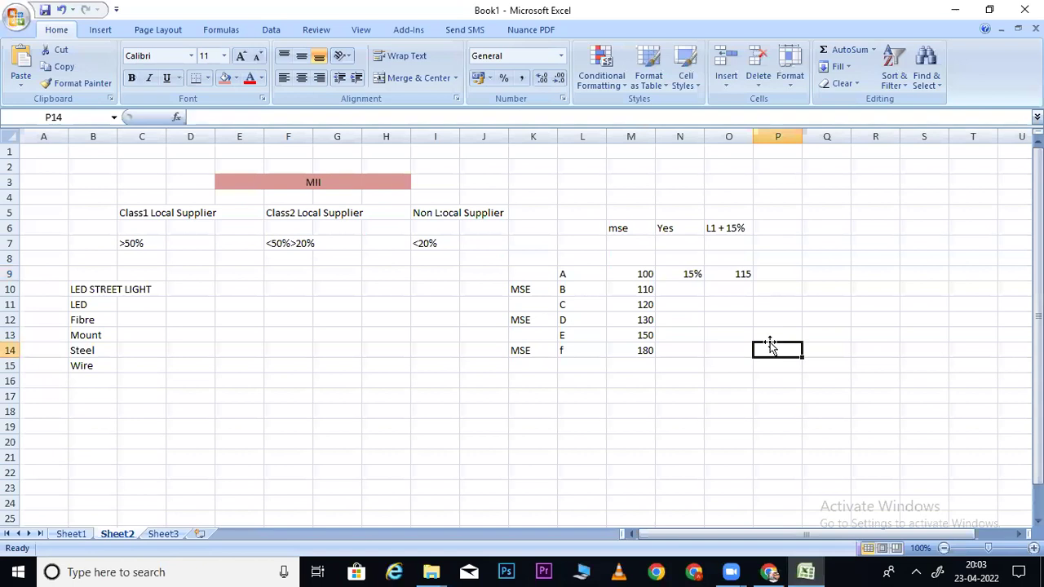
pyautogui.click(729, 304)
pyautogui.click(695, 276)
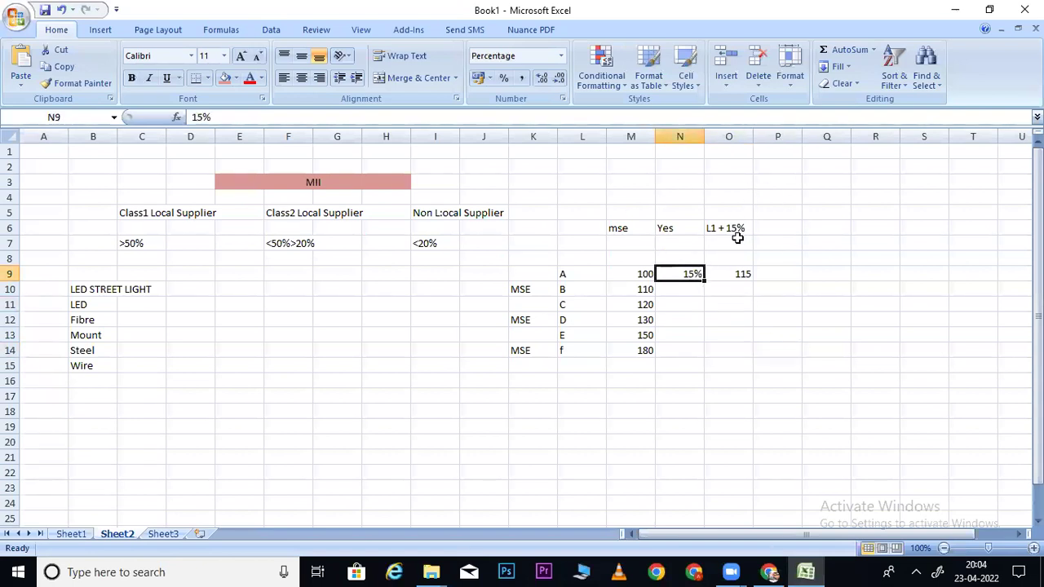
pyautogui.click(728, 229)
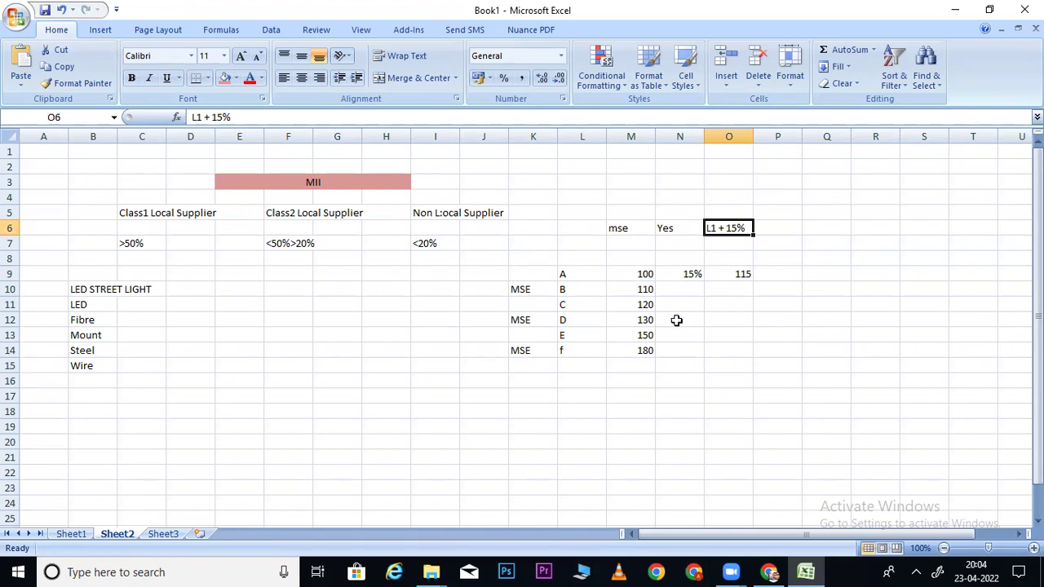
pyautogui.click(696, 276)
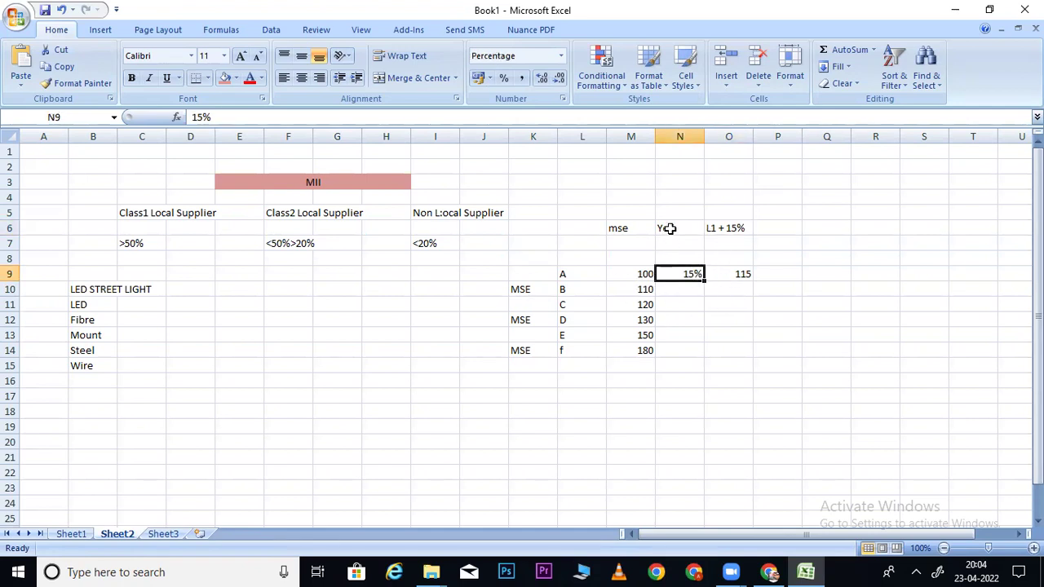
pyautogui.click(579, 275)
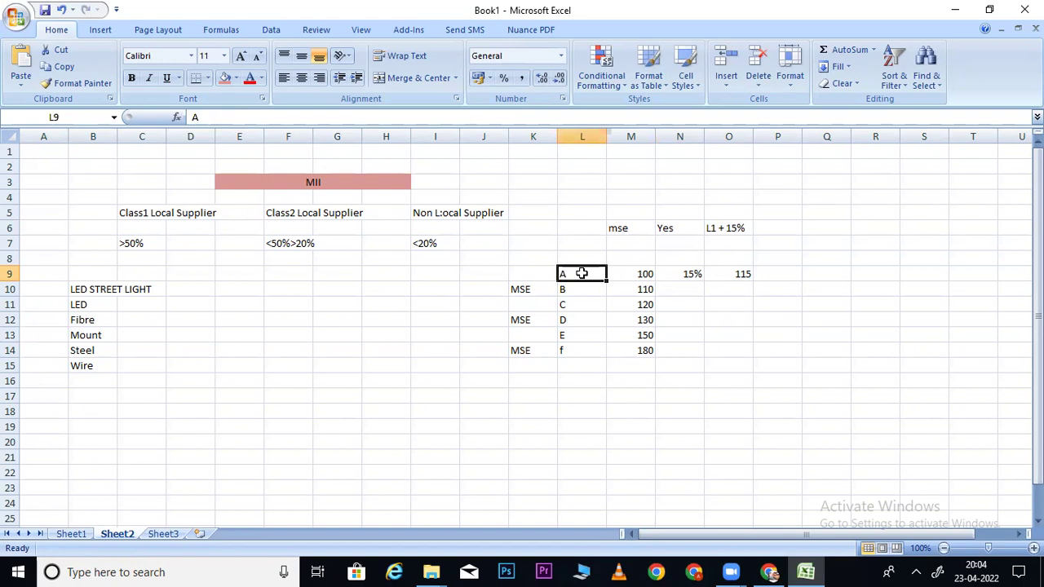
pyautogui.click(687, 274)
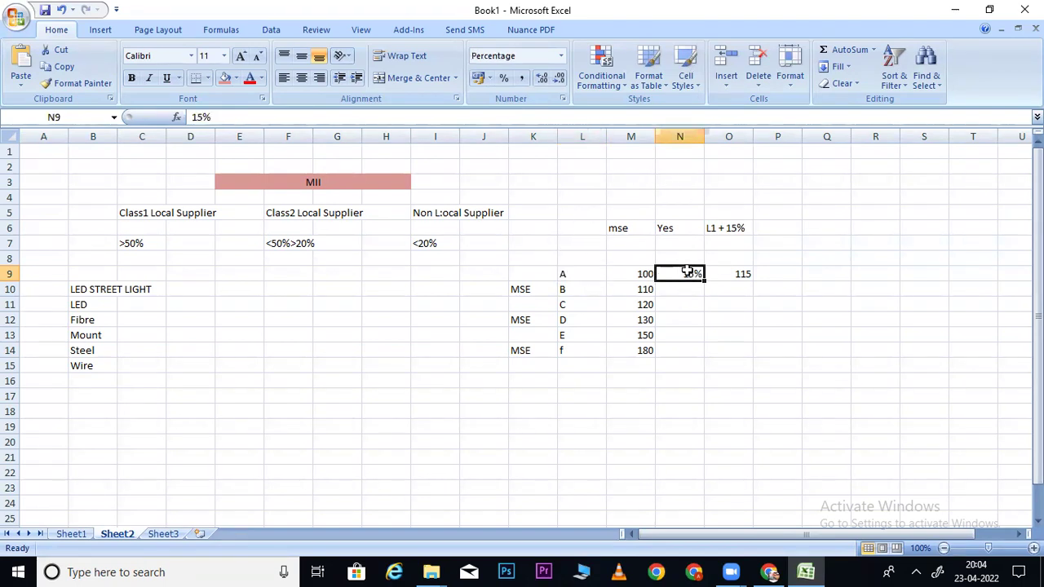
pyautogui.click(643, 275)
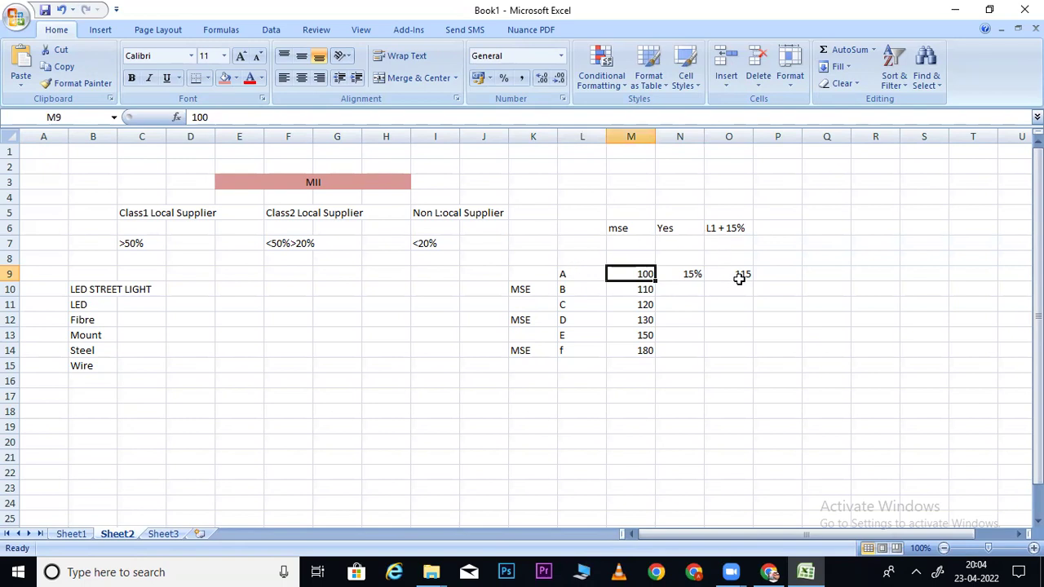
pyautogui.click(739, 278)
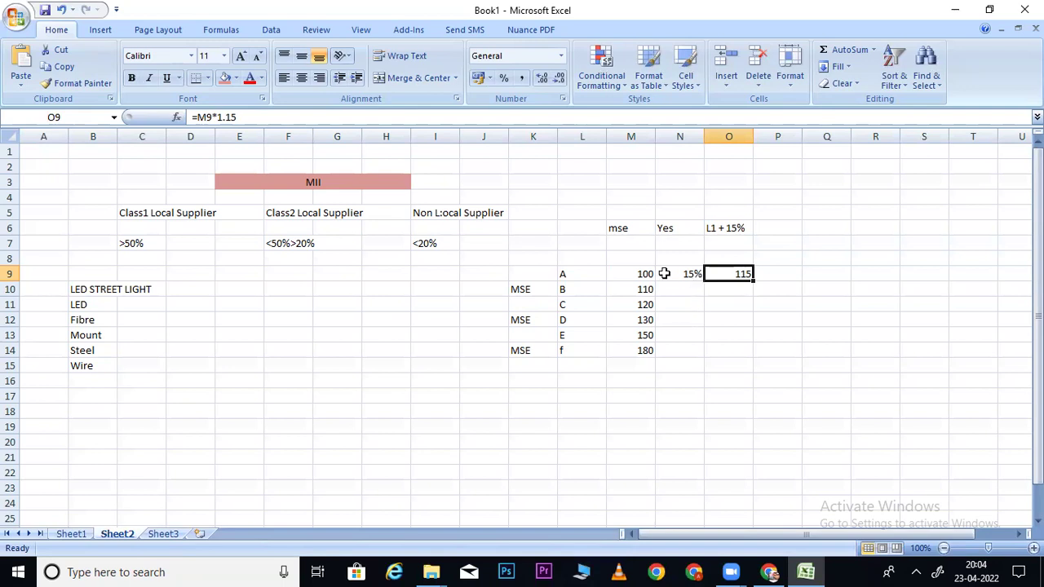
pyautogui.click(721, 229)
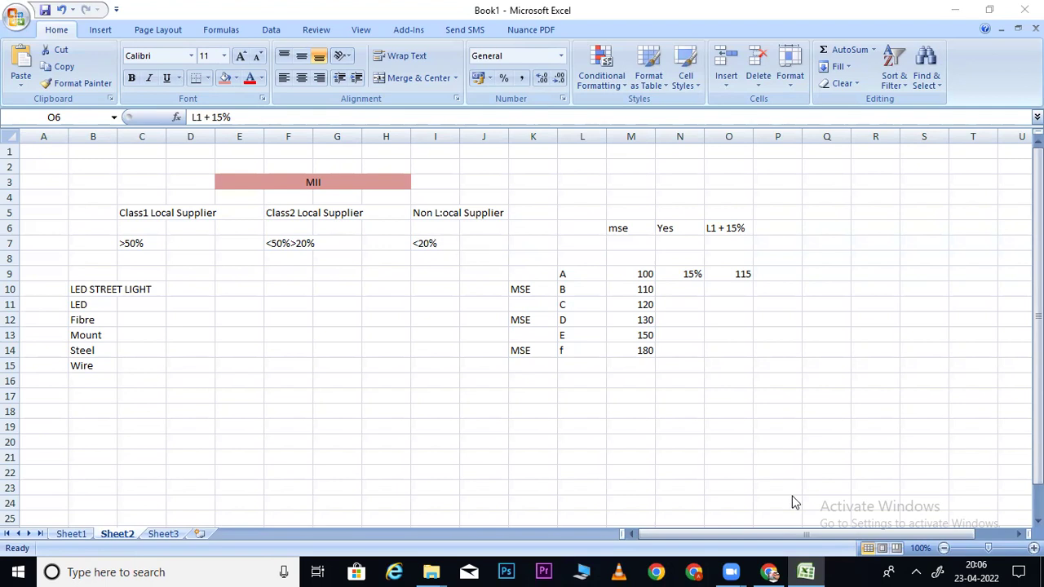
# Switch to the bid PDF in Chrome and examine the clauses on inspection of stores across pages 2 and 3
pyautogui.click(769, 572)
pyautogui.scroll(-3, 514, 375)
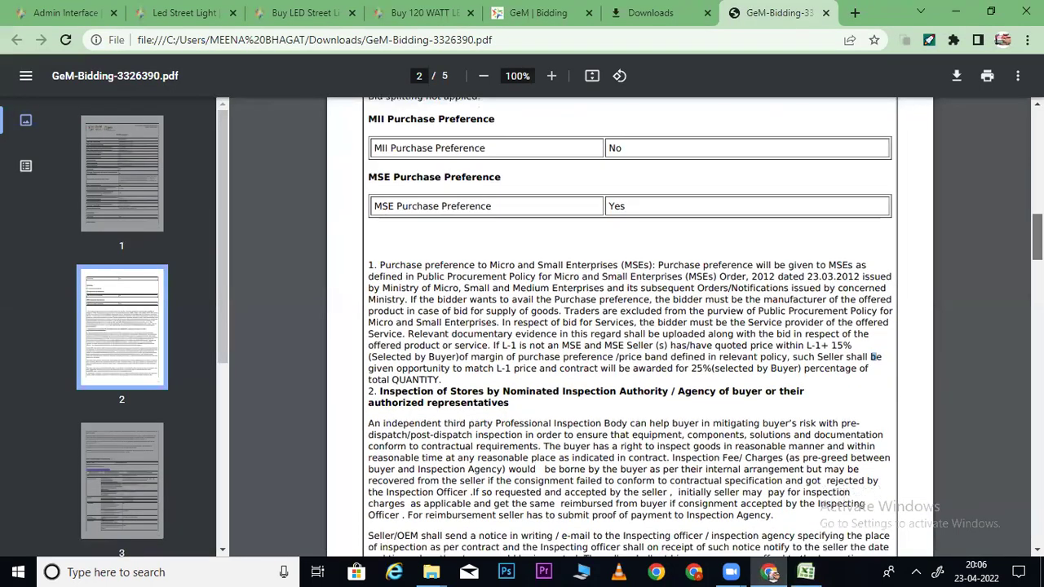
pyautogui.moveTo(387, 318); pyautogui.dragTo(473, 322)
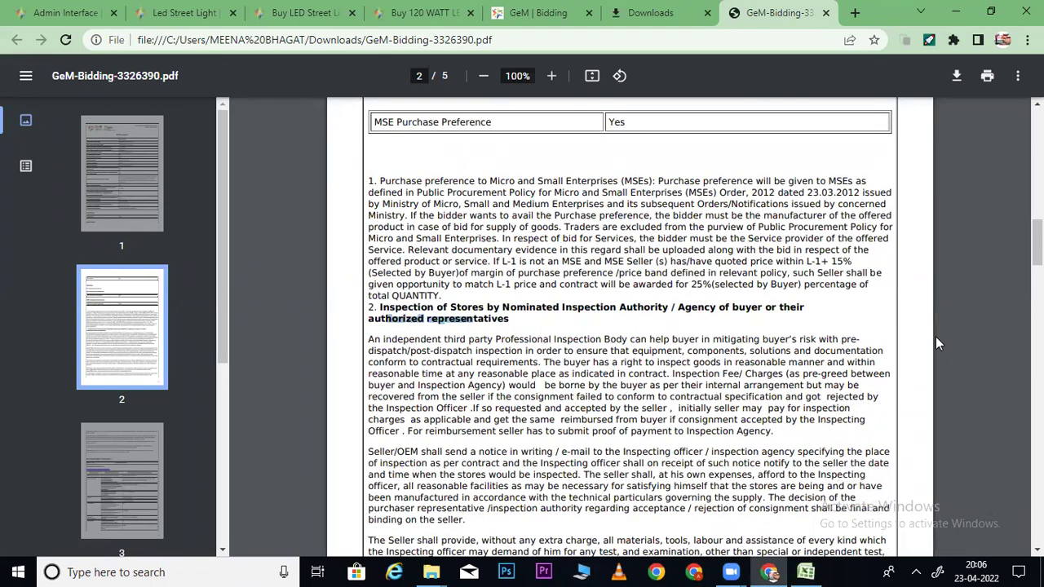
pyautogui.scroll(-5, 1037, 244)
pyautogui.scroll(-2, 1036, 261)
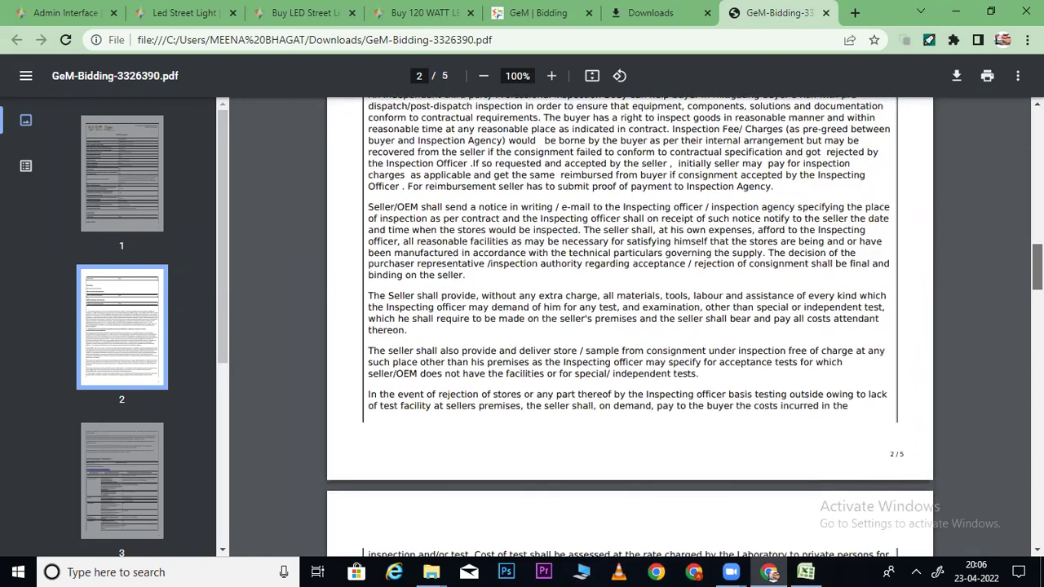
pyautogui.scroll(-4, 1036, 269)
pyautogui.scroll(-4, 629, 324)
pyautogui.scroll(3, 629, 324)
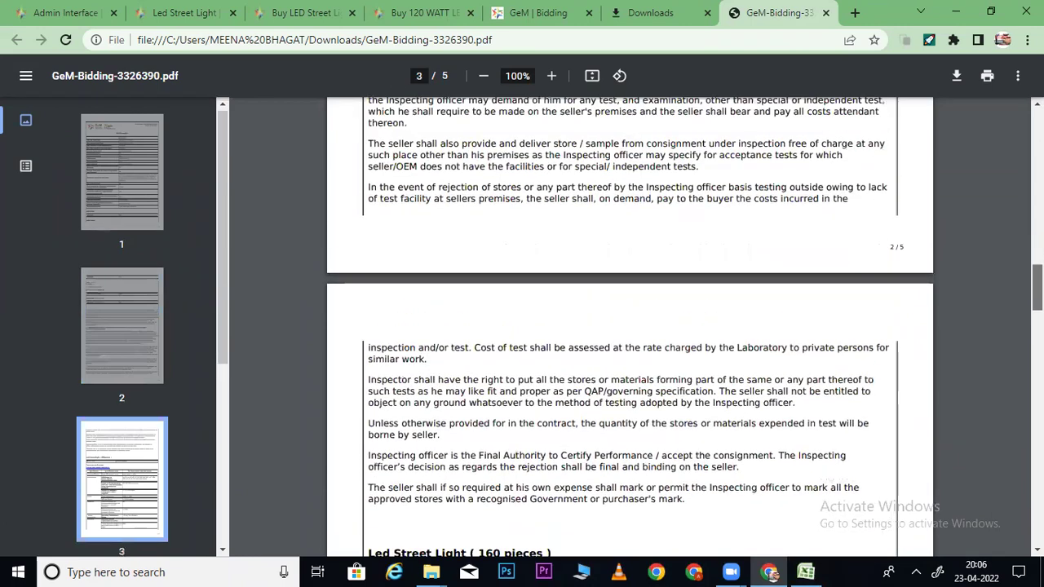
pyautogui.scroll(3, 630, 326)
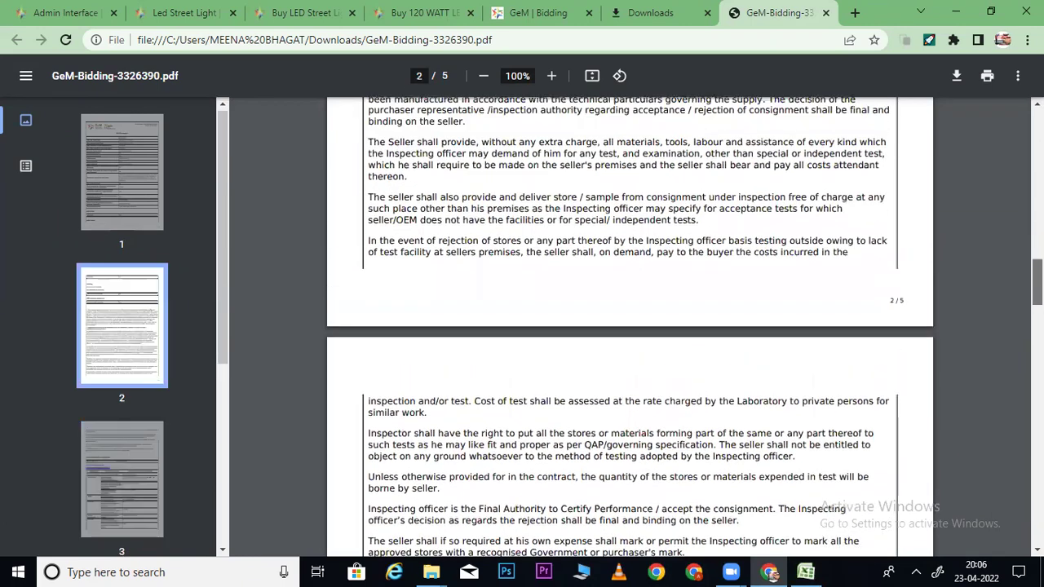
pyautogui.scroll(3, 629, 327)
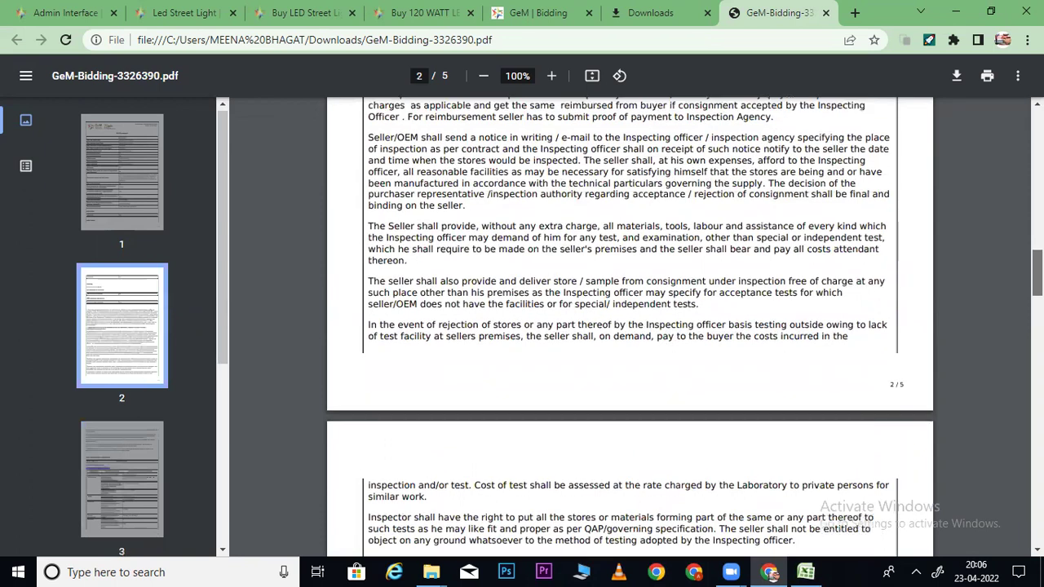
pyautogui.scroll(2, 521, 161)
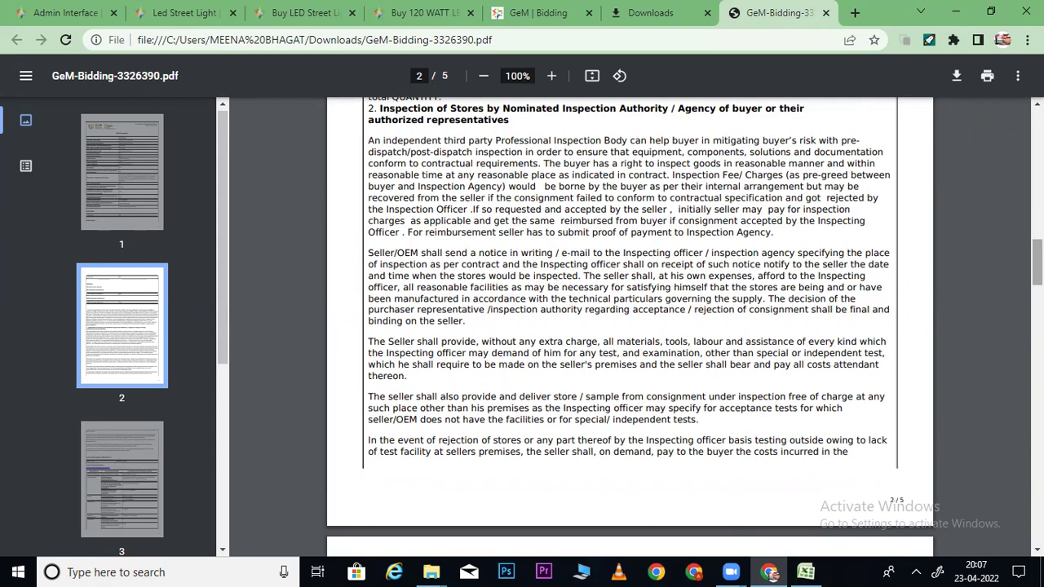
# Find the Led Street Light section on page 3 and highlight its 160 pieces quantity and the Registered Brand entry
pyautogui.scroll(-1, 1037, 263)
pyautogui.scroll(-3, 1037, 263)
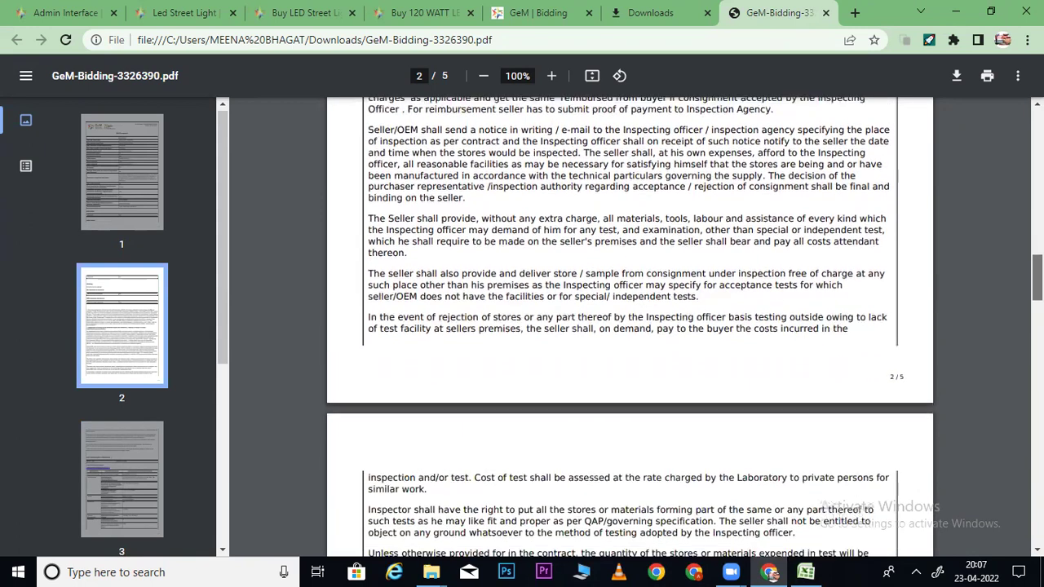
pyautogui.scroll(-4, 1037, 262)
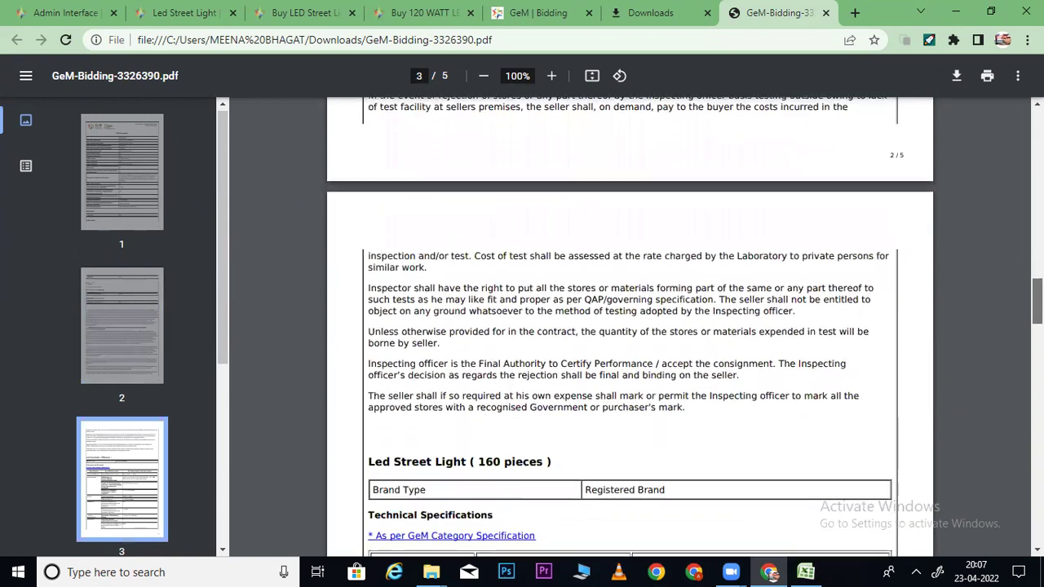
pyautogui.scroll(-1, 1037, 263)
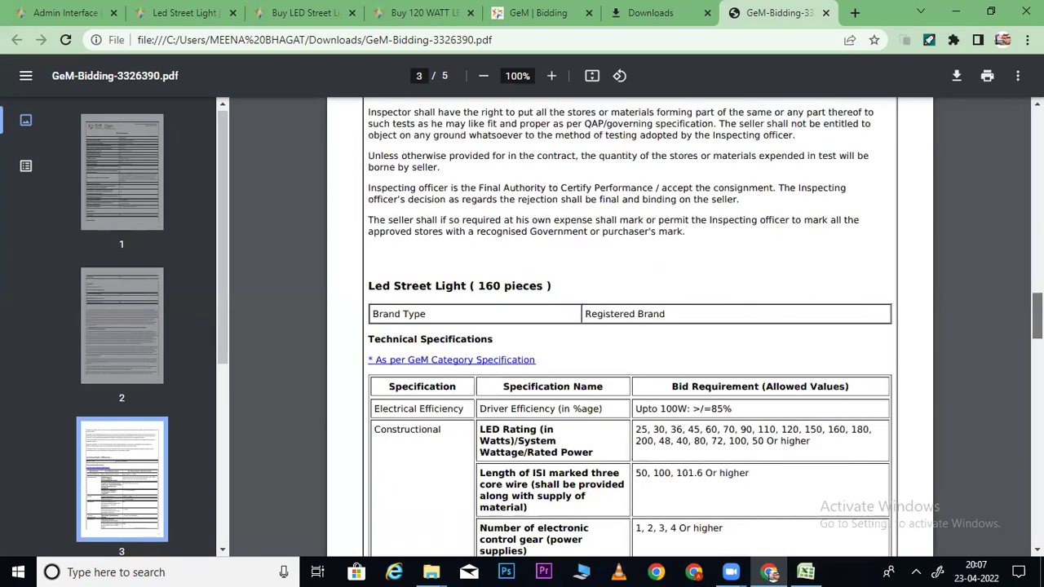
pyautogui.scroll(-1, 1037, 326)
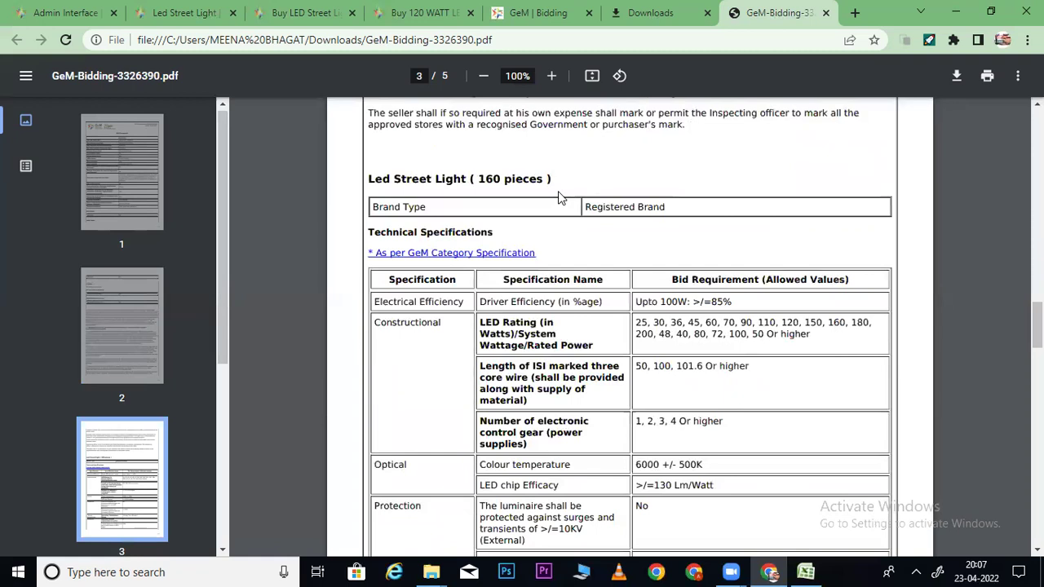
pyautogui.moveTo(364, 172); pyautogui.dragTo(541, 178)
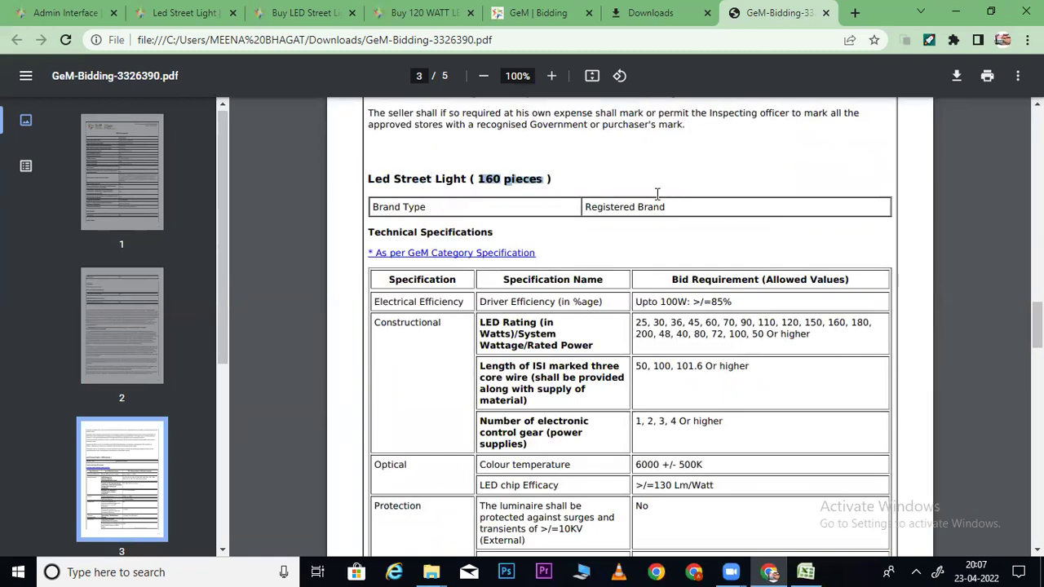
pyautogui.moveTo(676, 207); pyautogui.dragTo(582, 208)
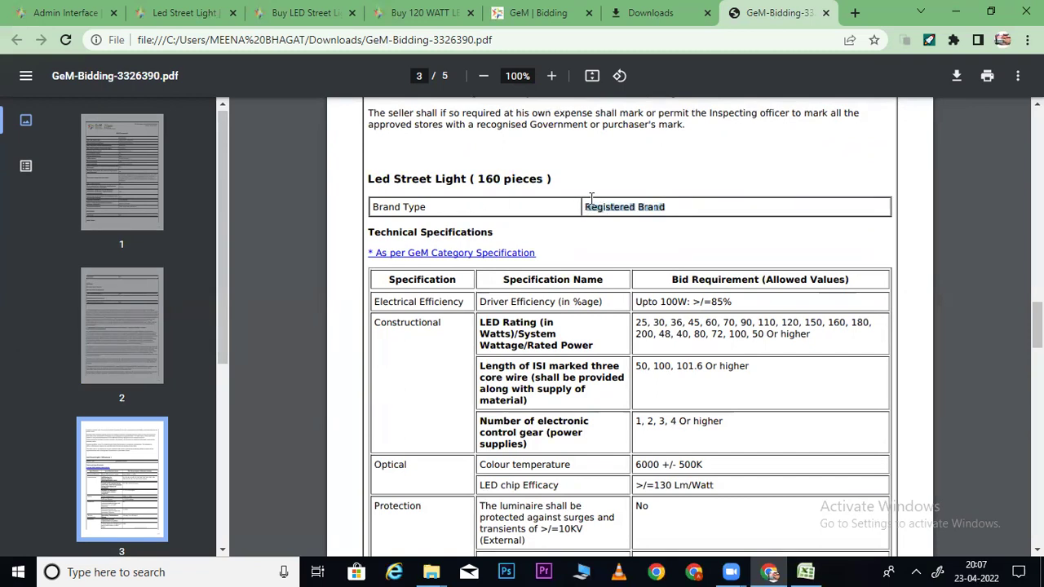
pyautogui.click(558, 189)
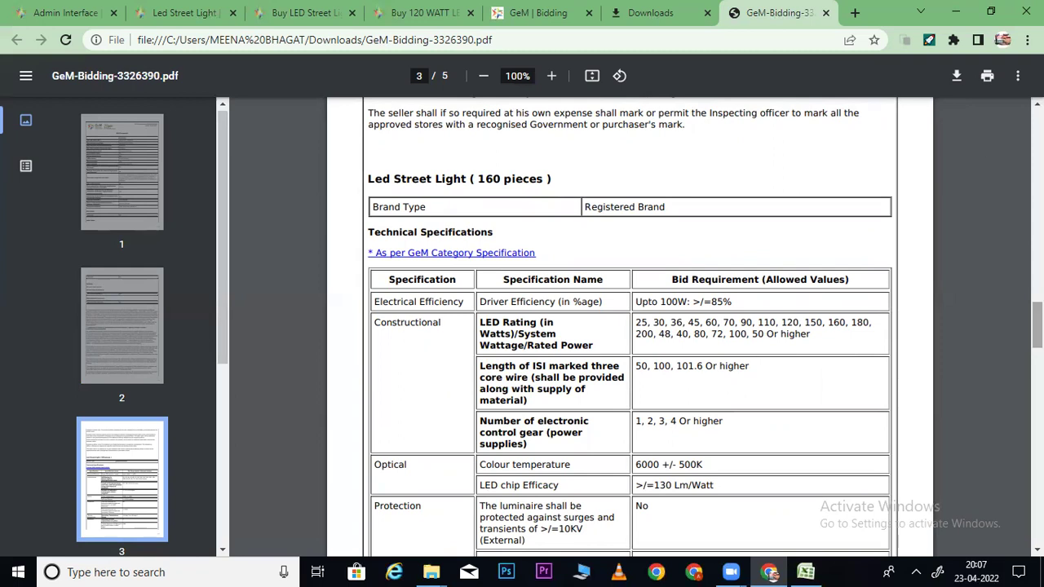
# Highlight the Driver Efficiency specification, the Registered Brand entry and the driver efficiency bid requirement on page 3
pyautogui.scroll(-1, 665, 238)
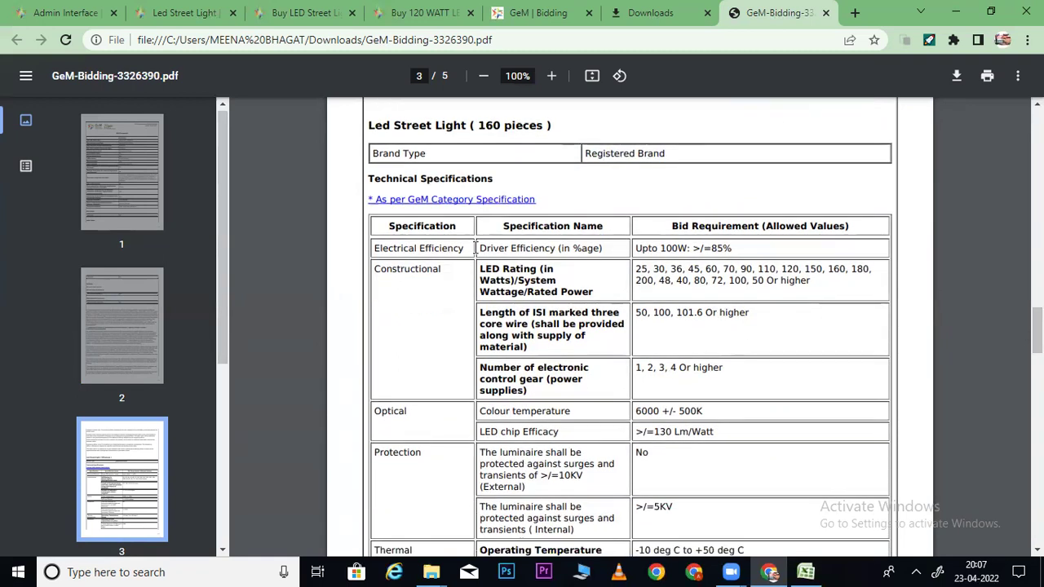
pyautogui.moveTo(476, 248); pyautogui.dragTo(595, 250)
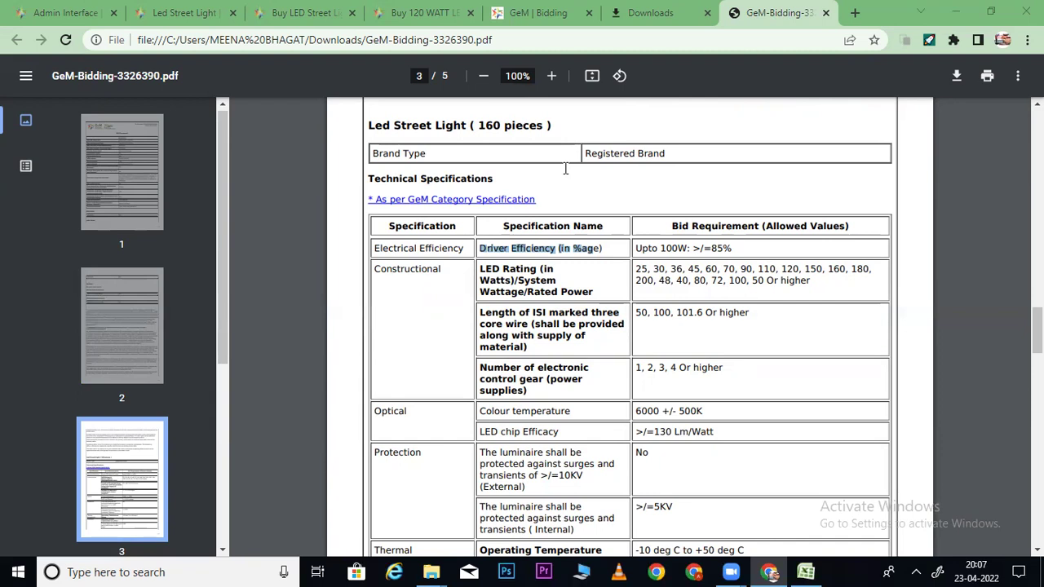
pyautogui.click(681, 351)
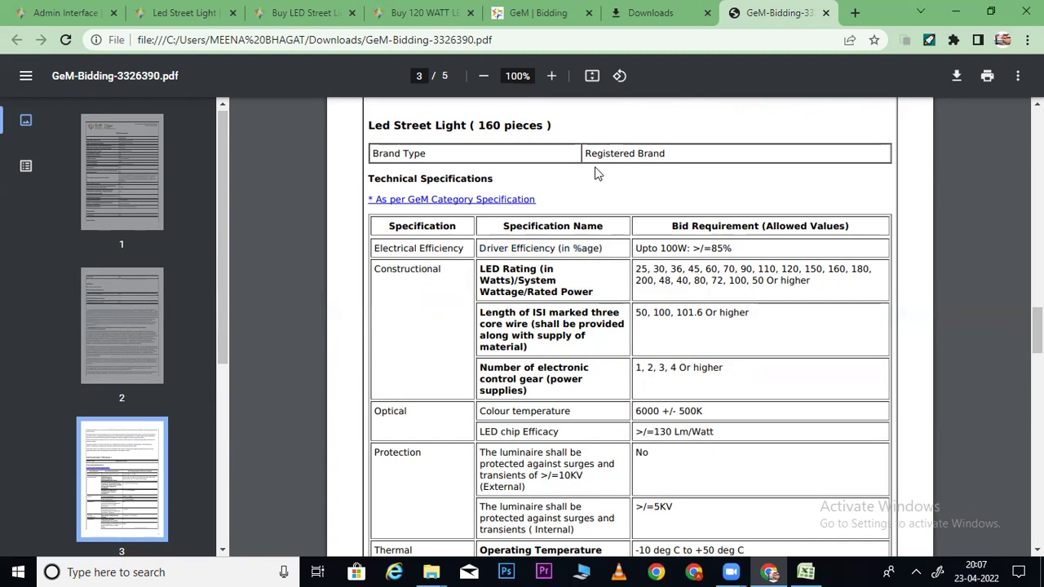
pyautogui.moveTo(586, 153); pyautogui.dragTo(662, 157)
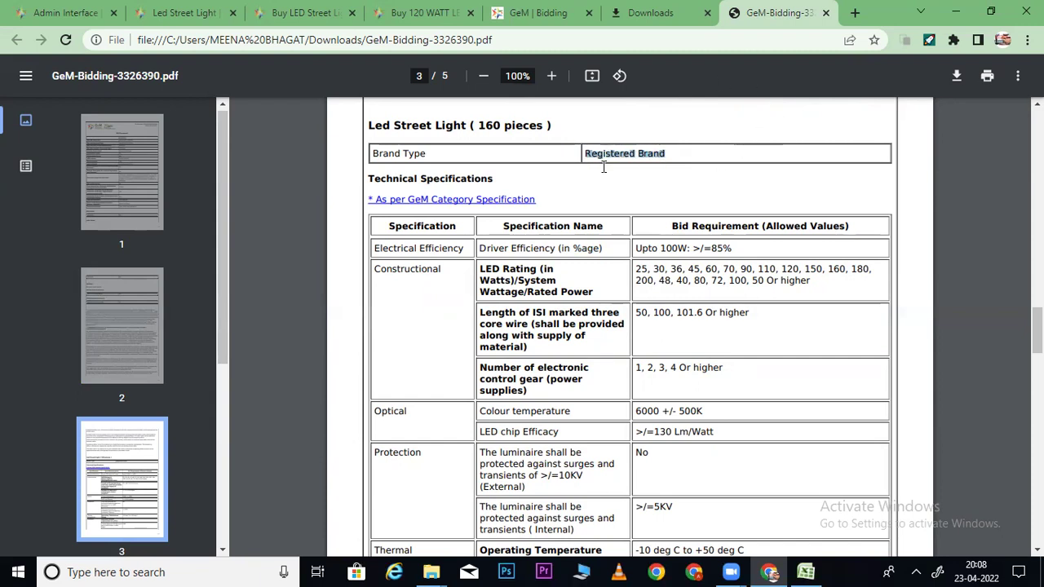
pyautogui.click(590, 249)
pyautogui.moveTo(378, 253); pyautogui.dragTo(734, 251)
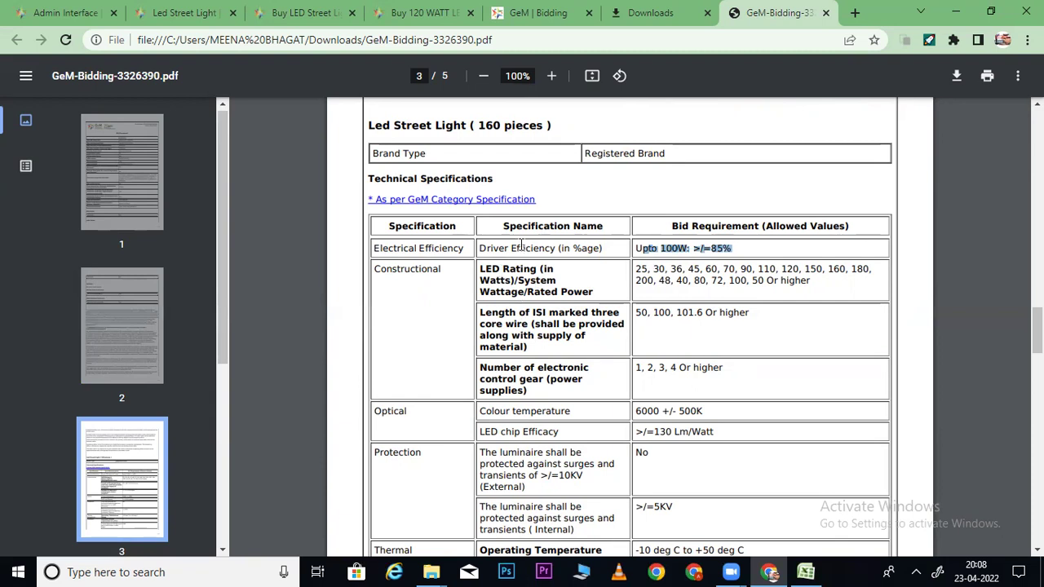
pyautogui.click(682, 320)
# Point out the LED Rating specification and highlight its full list of allowed values
pyautogui.moveTo(478, 268); pyautogui.dragTo(524, 269)
pyautogui.click(635, 264)
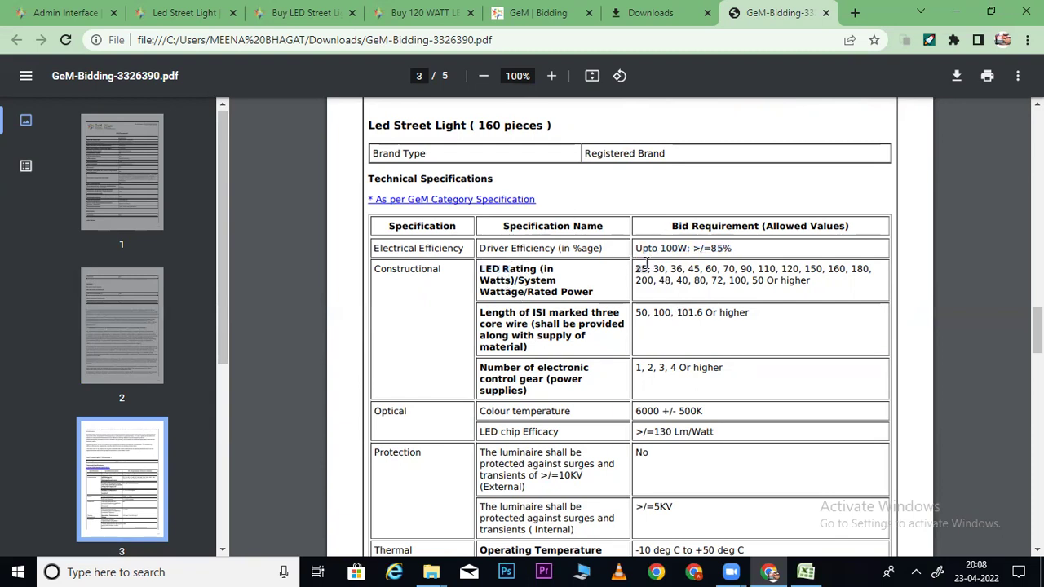
pyautogui.doubleClick(676, 269)
pyautogui.click(689, 269)
pyautogui.moveTo(710, 269); pyautogui.dragTo(719, 270)
pyautogui.moveTo(818, 283); pyautogui.dragTo(636, 268)
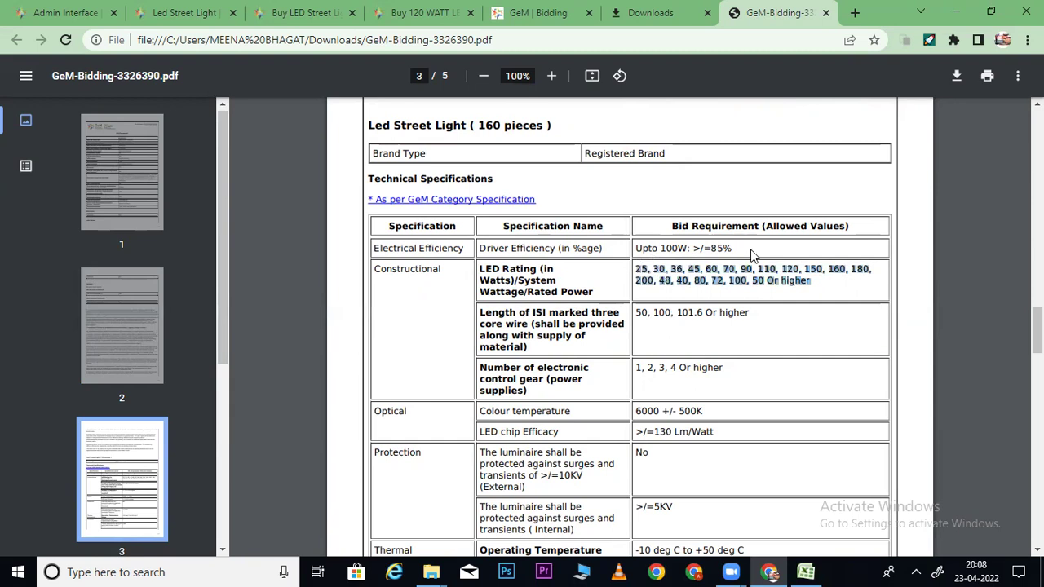
# Highlight the driver efficiency requirement again and point out the Colour temperature specification under Optical
pyautogui.moveTo(481, 248); pyautogui.dragTo(728, 249)
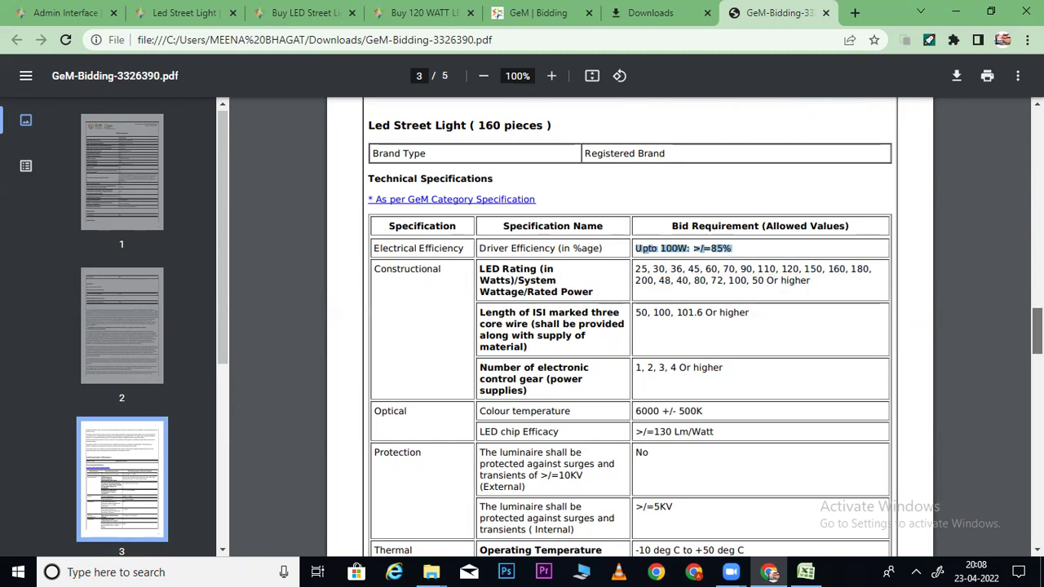
pyautogui.scroll(-1, 871, 291)
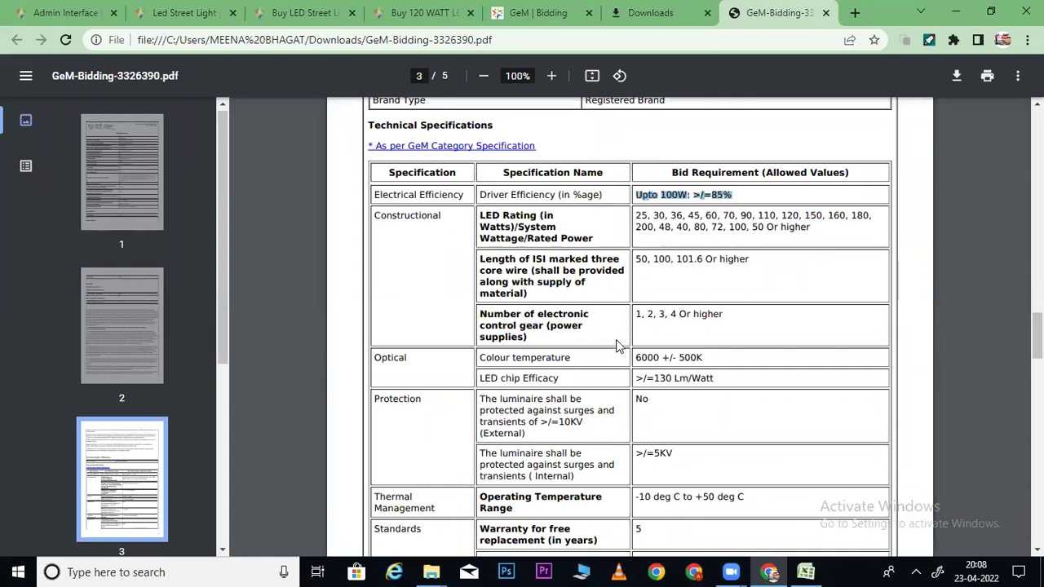
pyautogui.click(481, 357)
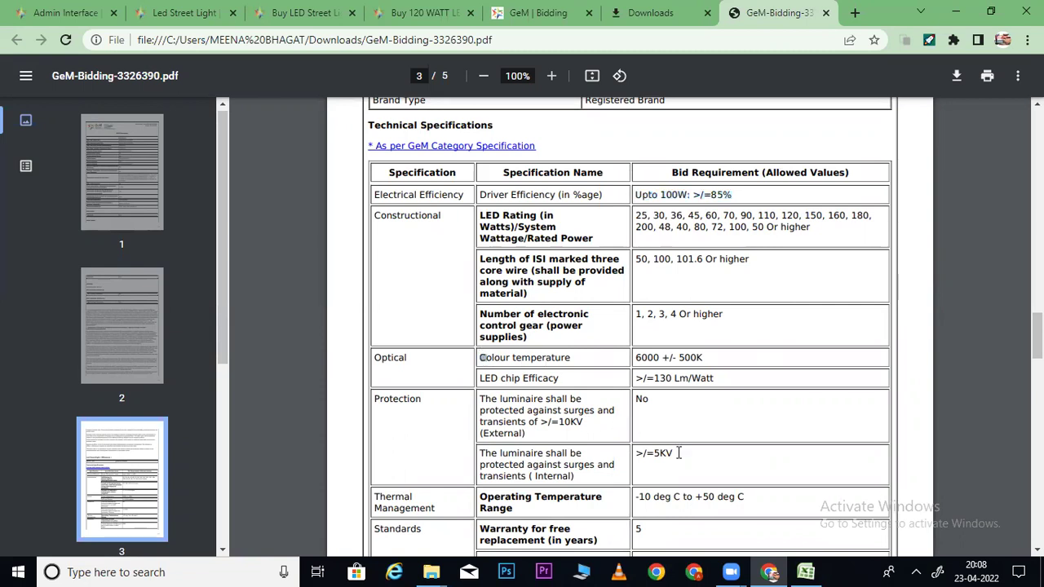
# Highlight the bid requirement for the free replacement warranty in years under Standards on page 3
pyautogui.scroll(-2, 1036, 335)
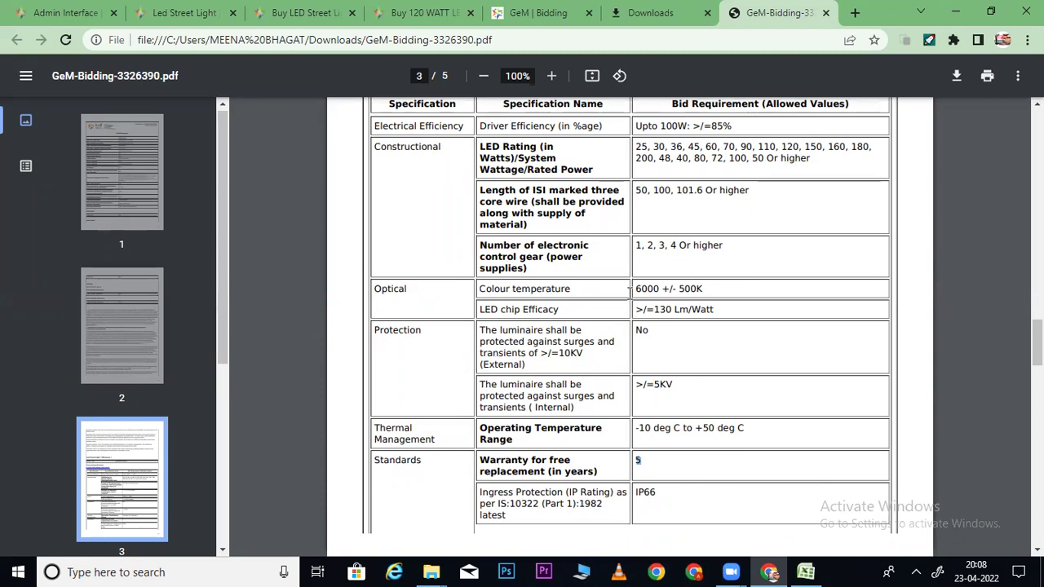
pyautogui.click(654, 459)
pyautogui.moveTo(653, 459); pyautogui.dragTo(637, 461)
pyautogui.click(640, 458)
pyautogui.doubleClick(639, 461)
# Point out the Reports And Certifications row on page 4 and highlight the full list of allowed LED Make brands
pyautogui.scroll(-3, 1036, 343)
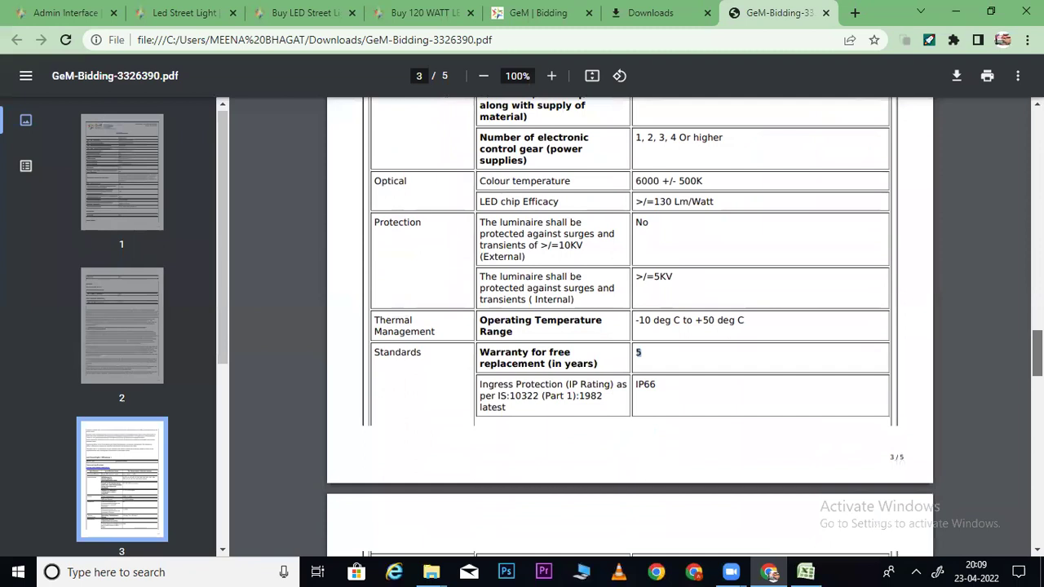
pyautogui.scroll(-4, 465, 343)
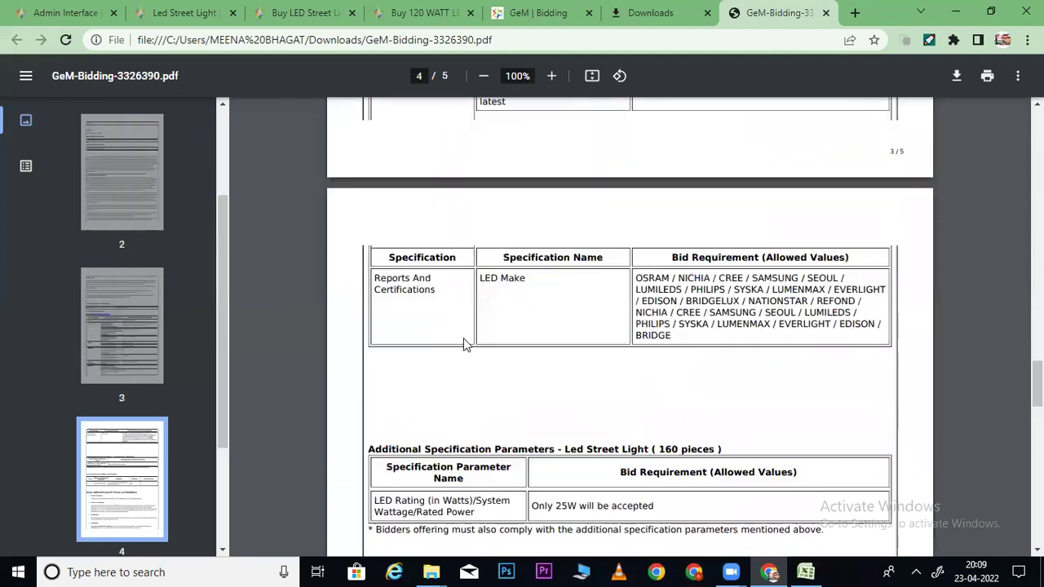
pyautogui.doubleClick(377, 280)
pyautogui.click(714, 256)
pyautogui.moveTo(708, 325); pyautogui.dragTo(692, 326)
pyautogui.moveTo(636, 278); pyautogui.dragTo(675, 336)
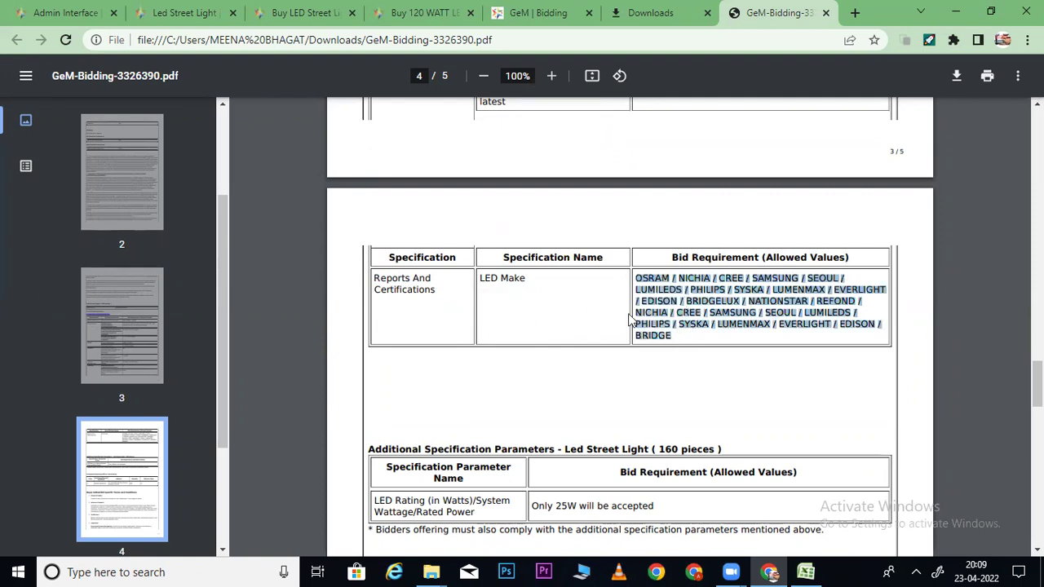
pyautogui.click(682, 323)
pyautogui.moveTo(668, 339); pyautogui.dragTo(635, 278)
pyautogui.click(729, 362)
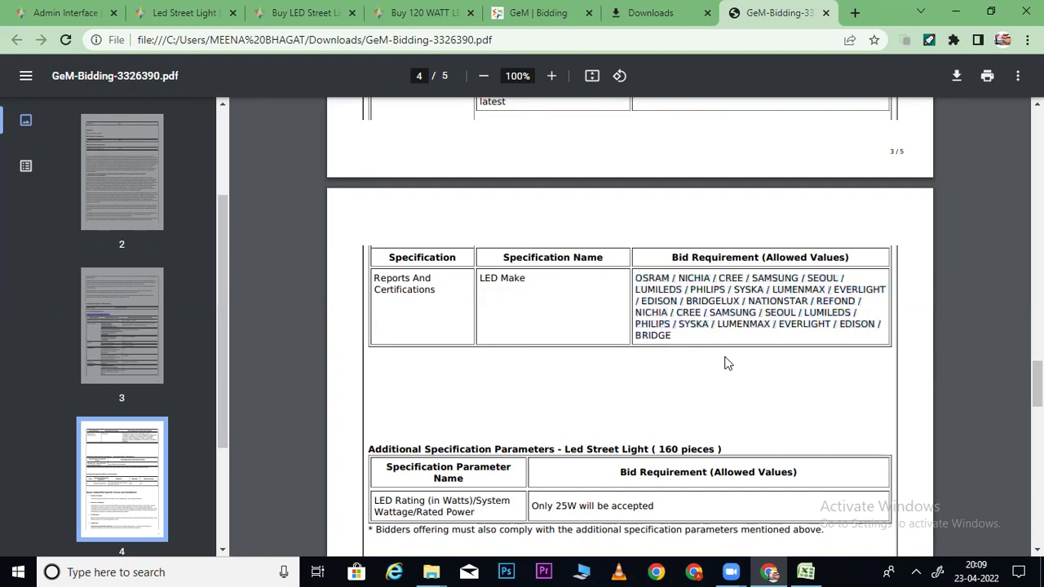
# Highlight "Only 25W will be accepted" under Additional Specification Parameters and compare it with the LED Rating allowed values on page 3
pyautogui.moveTo(1036, 384); pyautogui.dragTo(1036, 404)
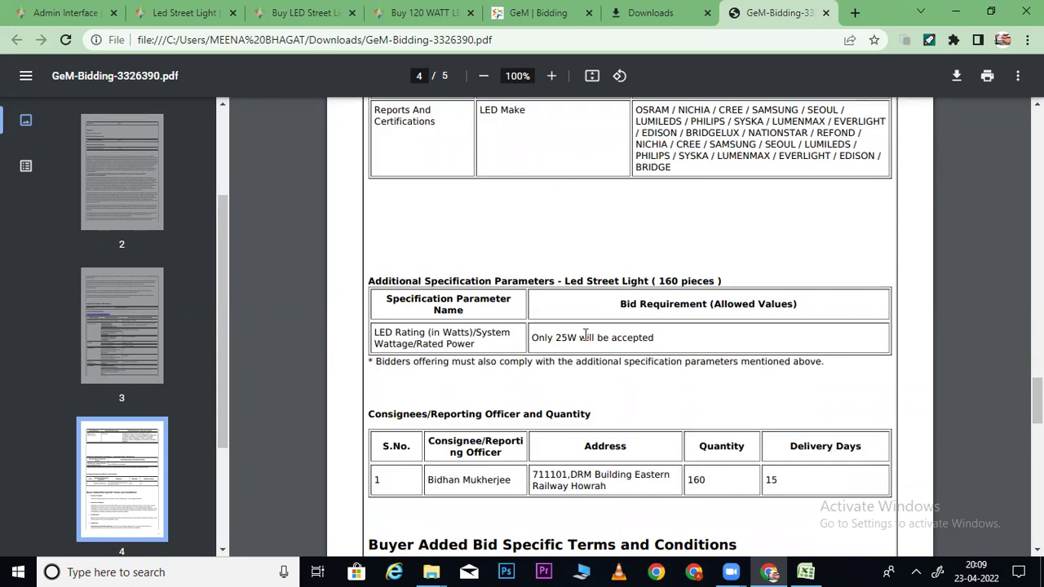
pyautogui.moveTo(531, 338); pyautogui.dragTo(649, 340)
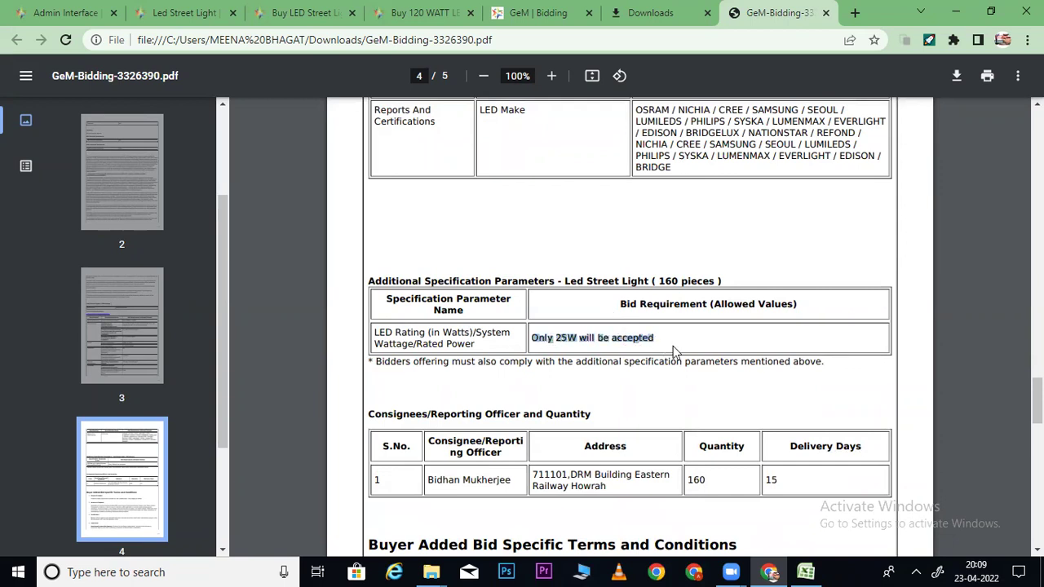
pyautogui.scroll(7, 676, 349)
pyautogui.scroll(2, 643, 217)
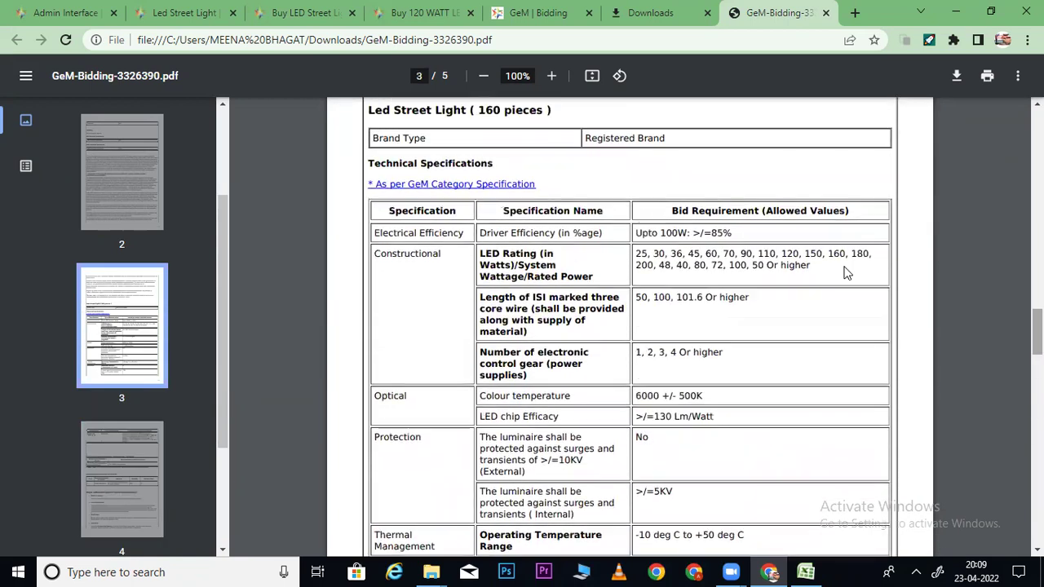
pyautogui.moveTo(635, 253); pyautogui.dragTo(795, 265)
# Return to the Additional Specification Parameters on page 4 and highlight the 25W-only requirement again, rechecking it against the page 3 LED Rating list
pyautogui.scroll(-2, 796, 265)
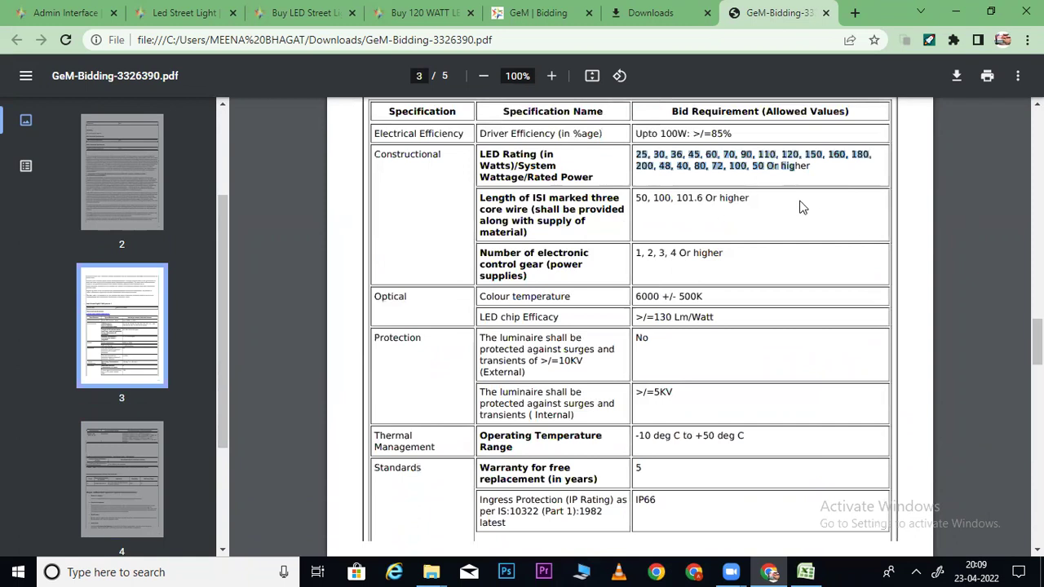
pyautogui.scroll(-6, 805, 204)
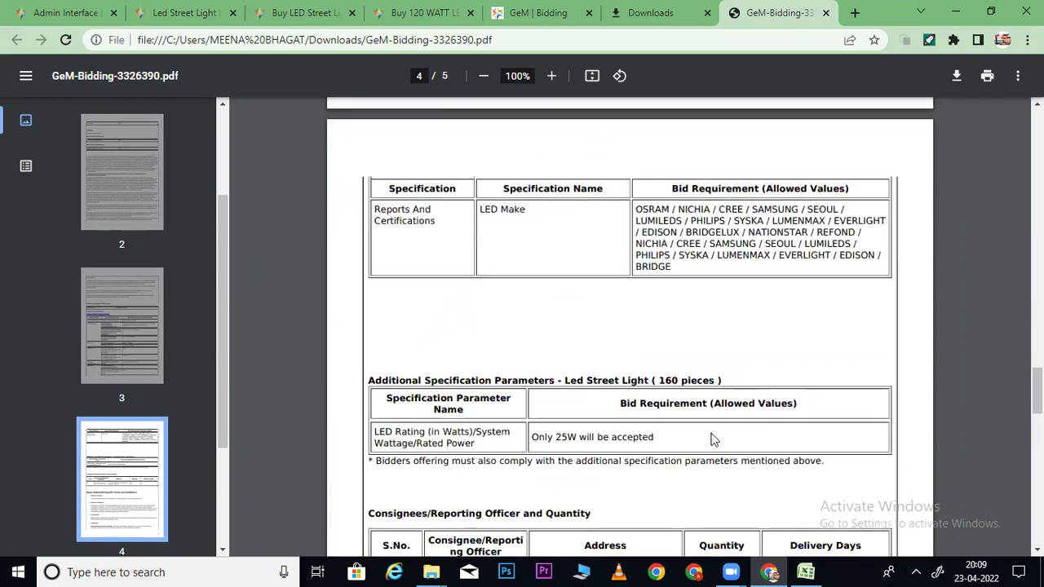
pyautogui.moveTo(532, 438); pyautogui.dragTo(648, 448)
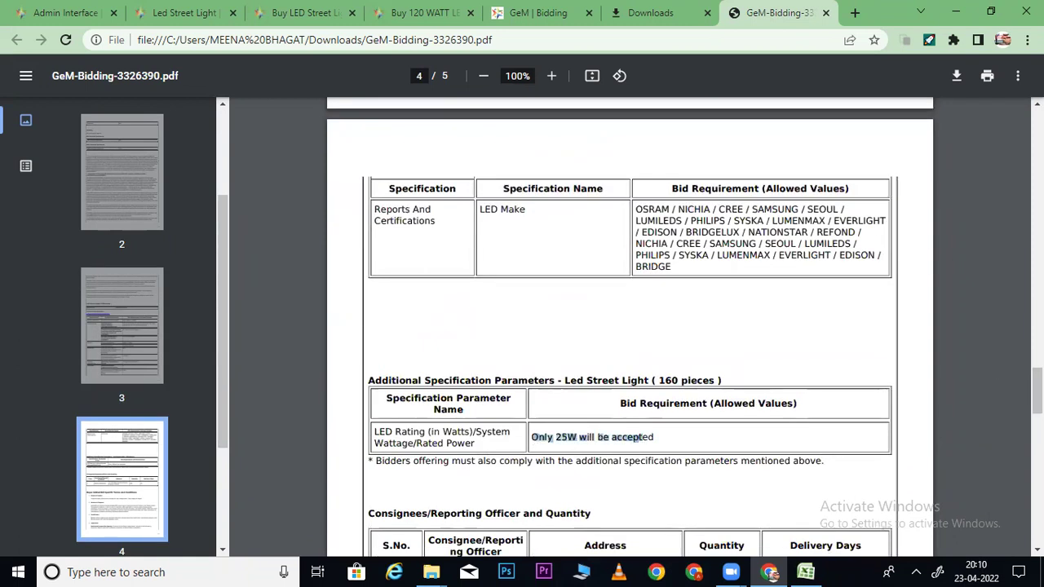
pyautogui.scroll(8, 585, 369)
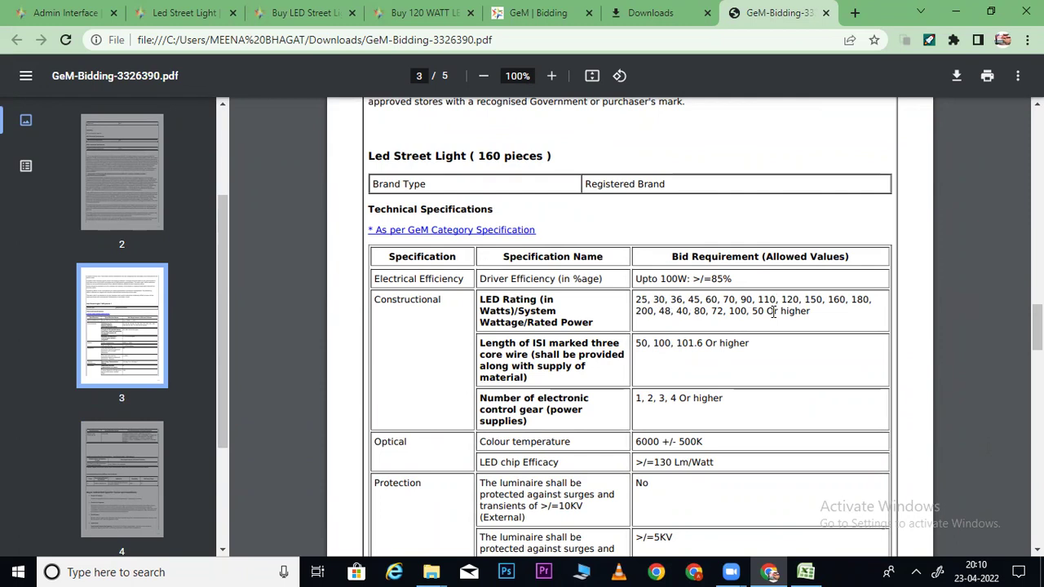
pyautogui.moveTo(1036, 327); pyautogui.dragTo(1037, 393)
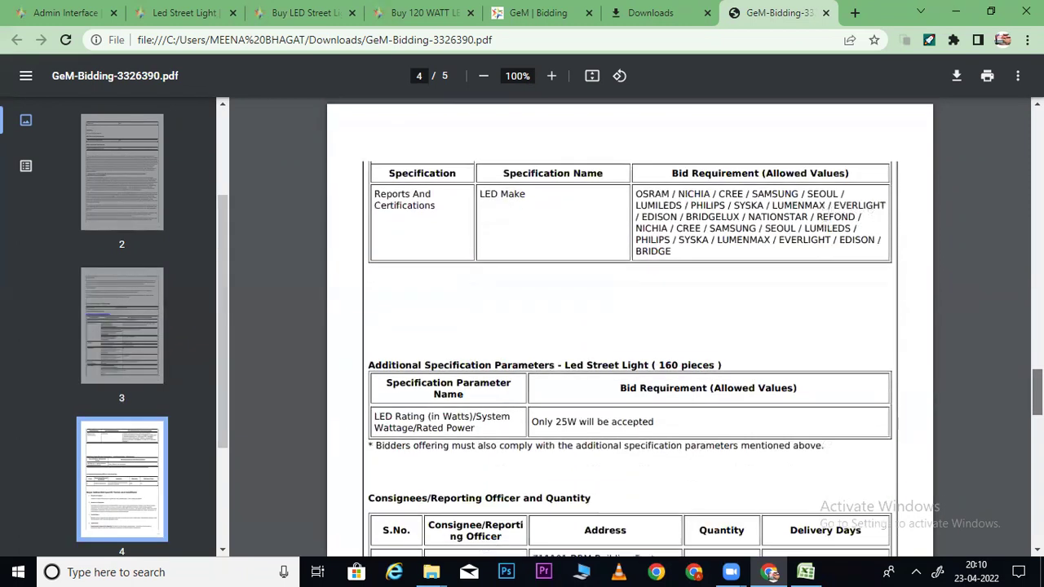
pyautogui.moveTo(531, 414); pyautogui.dragTo(661, 406)
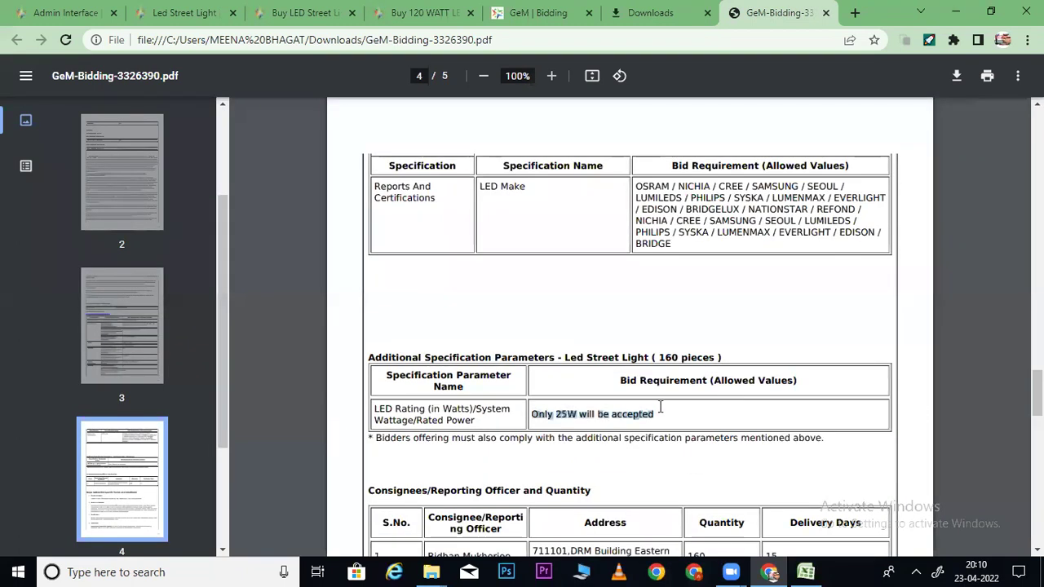
pyautogui.moveTo(1037, 395); pyautogui.dragTo(1036, 403)
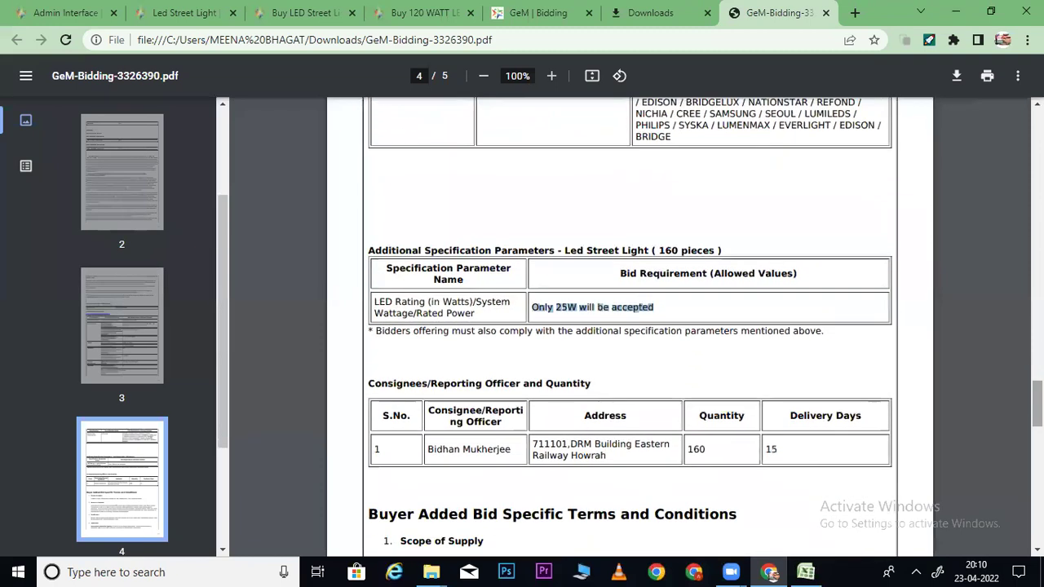
pyautogui.moveTo(568, 318); pyautogui.dragTo(652, 310)
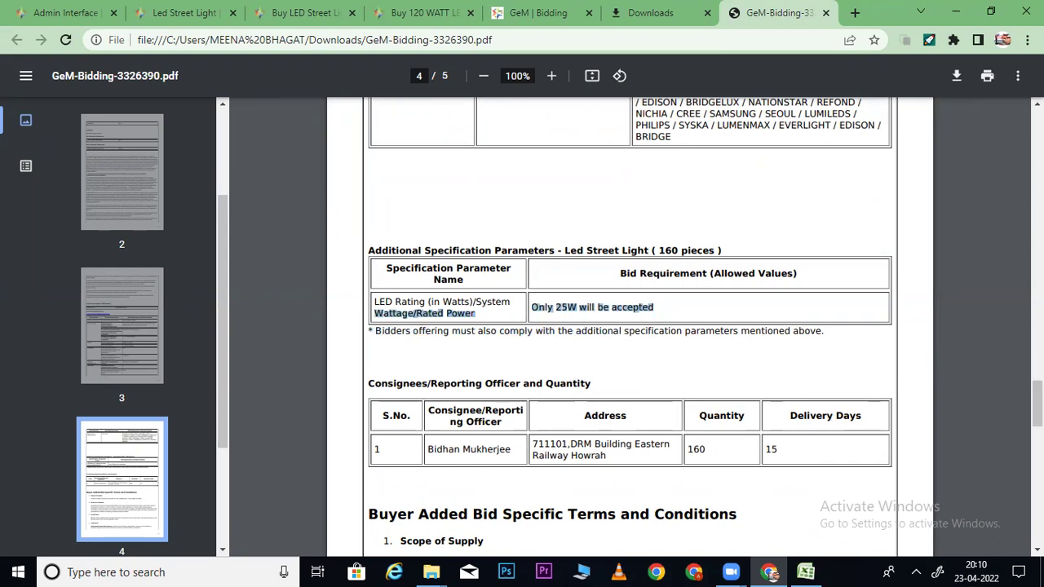
# Highlight the address, the delivery days and the reporting officer's name in the Consignees/Reporting Officer and Quantity table
pyautogui.scroll(5, 630, 327)
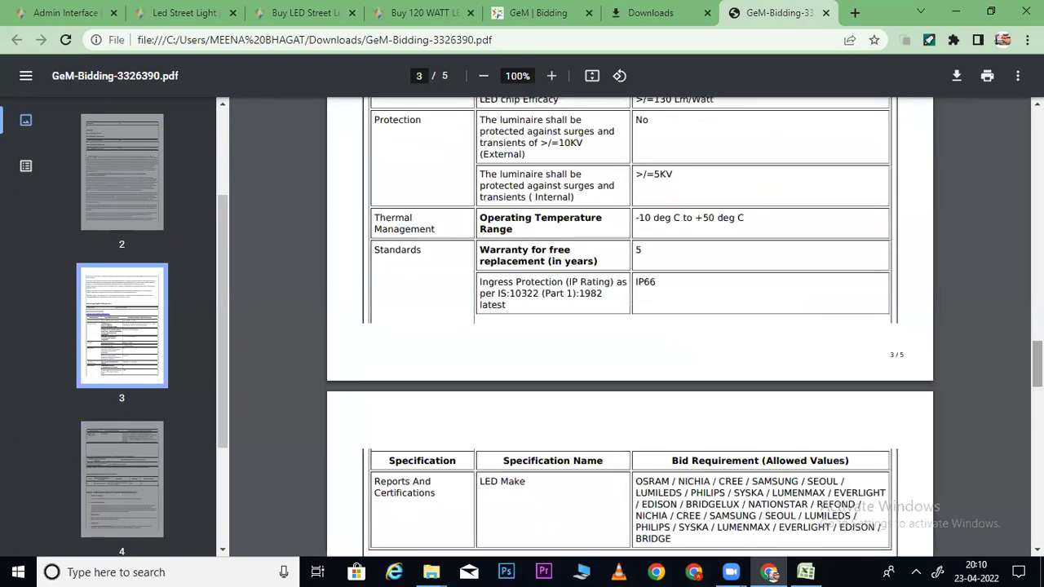
pyautogui.scroll(-5, 652, 326)
pyautogui.scroll(-2, 663, 357)
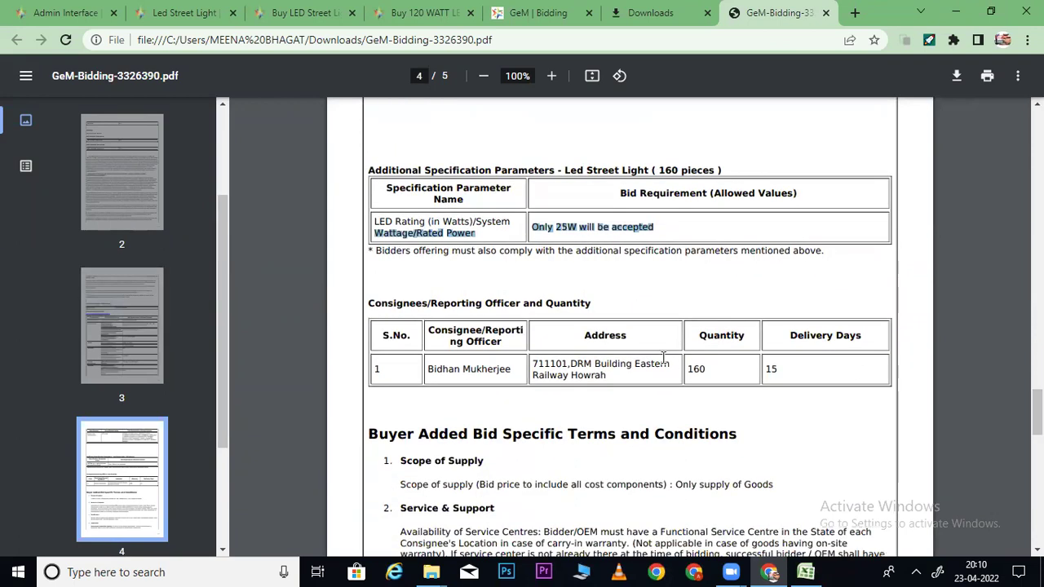
pyautogui.moveTo(537, 365); pyautogui.dragTo(619, 375)
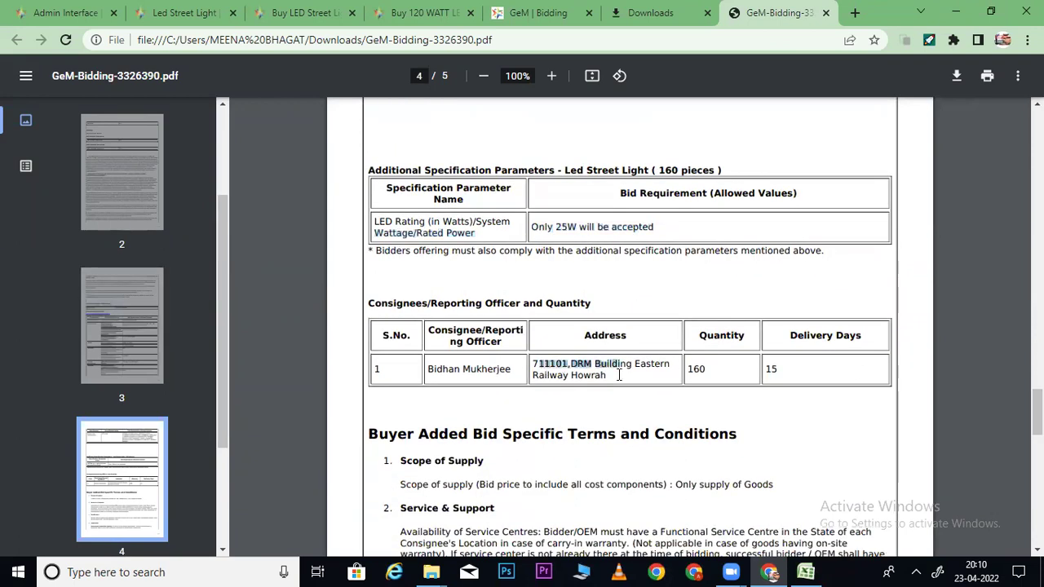
pyautogui.click(703, 368)
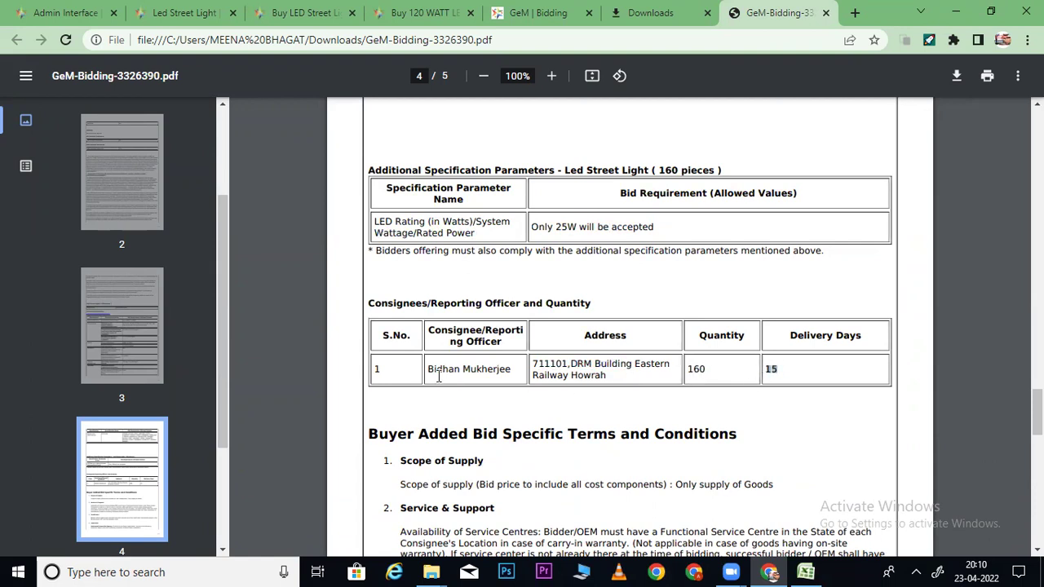
pyautogui.moveTo(429, 368); pyautogui.dragTo(512, 371)
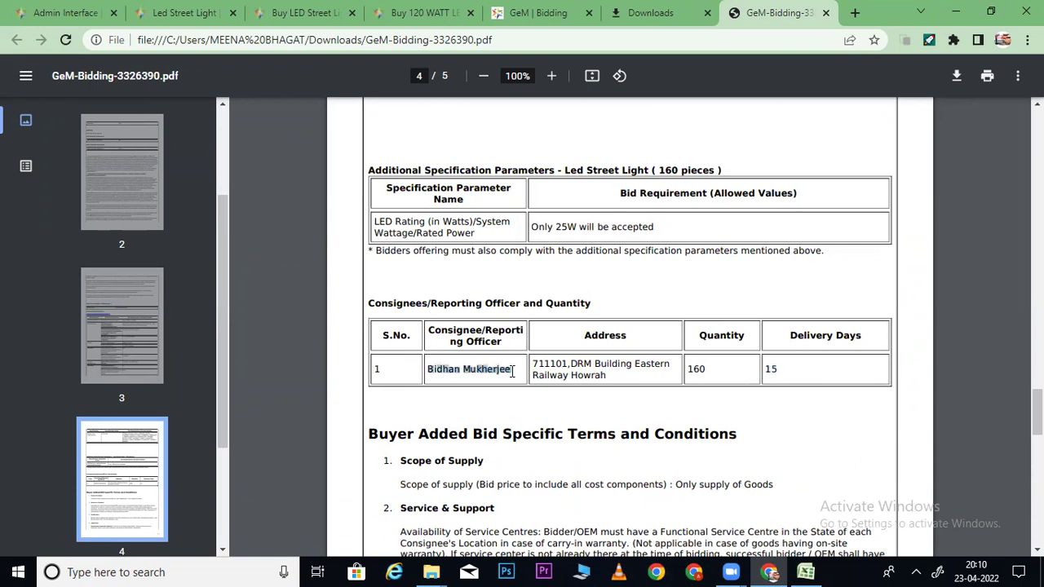
pyautogui.click(498, 382)
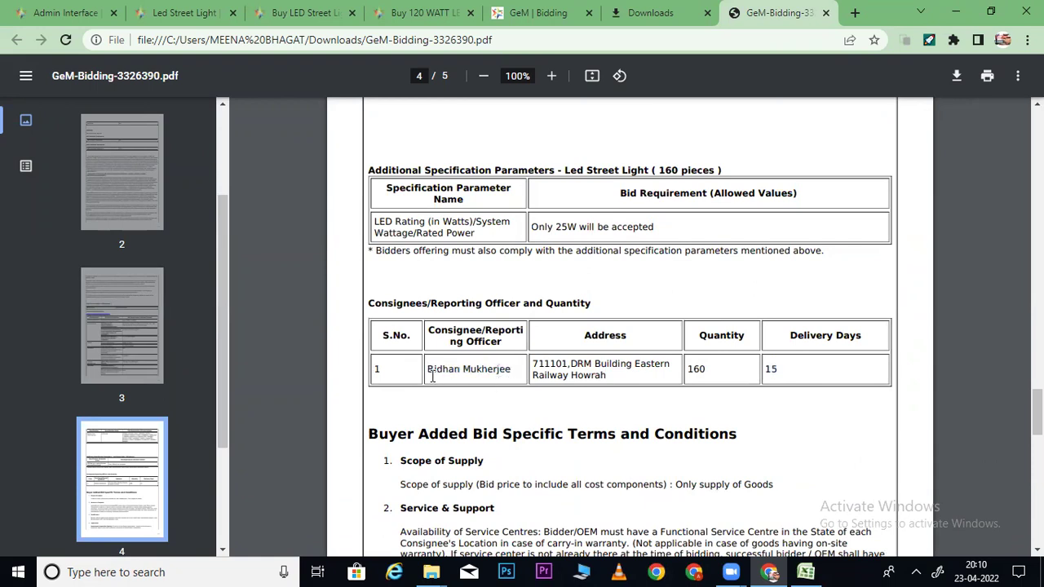
pyautogui.moveTo(430, 369); pyautogui.dragTo(512, 368)
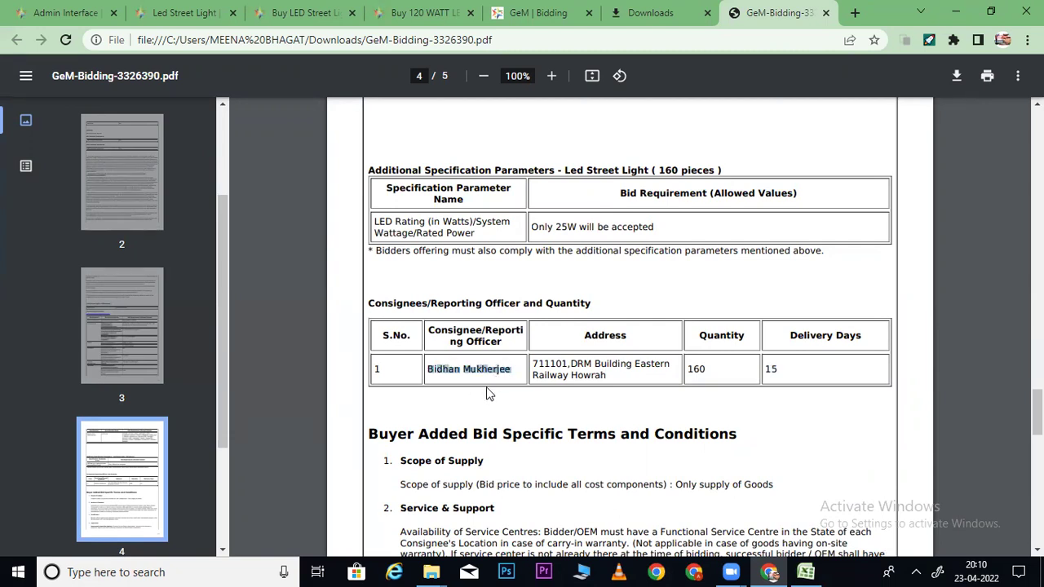
# Skim the Buyer Added Bid Specific Terms and Conditions and the Disclaimer, and return to the Bid Details on page 1
pyautogui.scroll(-3, 1037, 412)
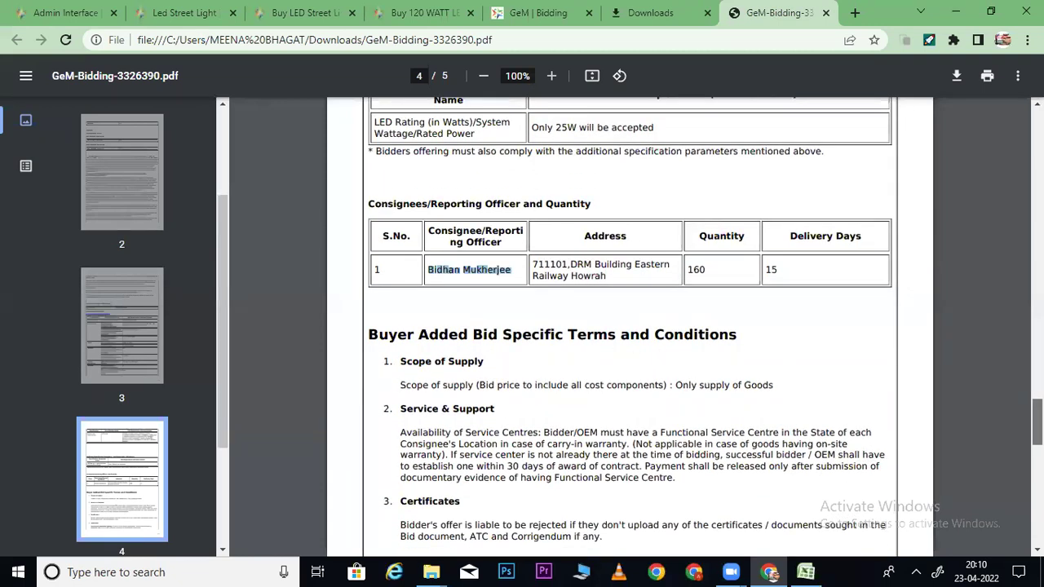
pyautogui.scroll(-10, 1036, 411)
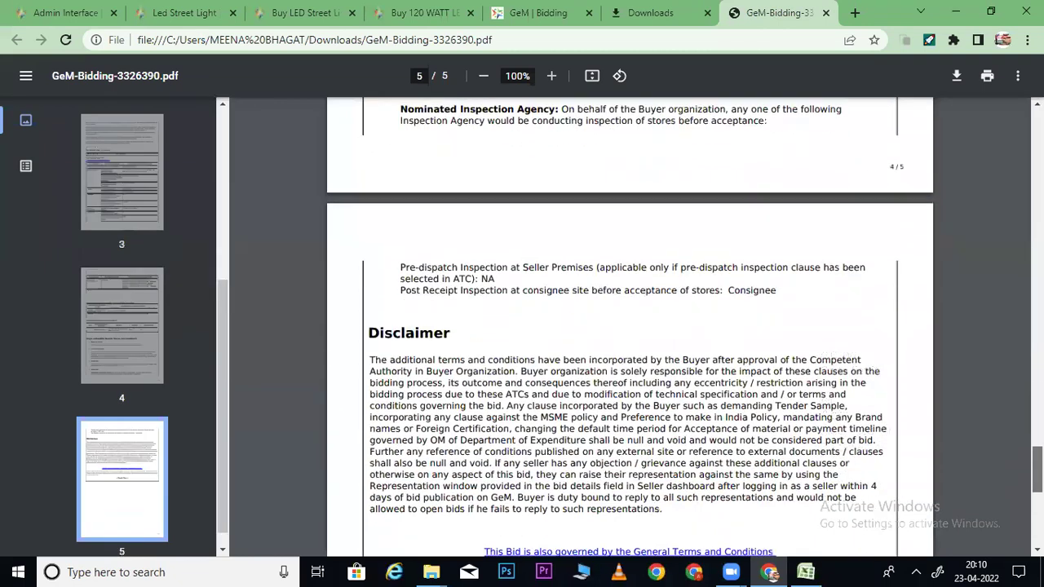
pyautogui.scroll(20, 1037, 412)
pyautogui.scroll(20, 1037, 411)
pyautogui.scroll(2, 769, 252)
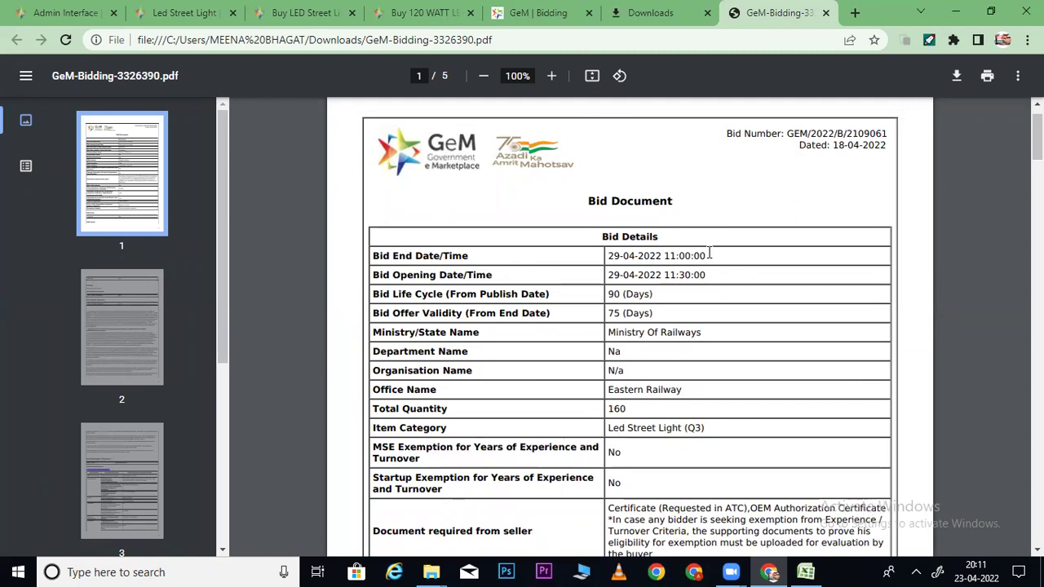
# Review the bid document from the Bid Details on page 1 down to the Technical Specifications table on page 3
pyautogui.scroll(-4, 709, 253)
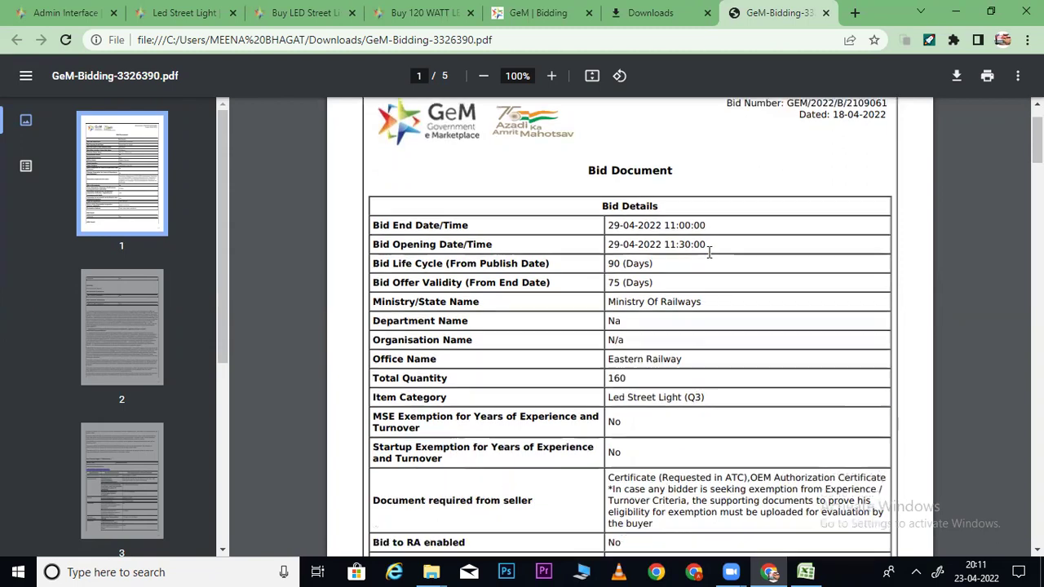
pyautogui.scroll(-20, 708, 253)
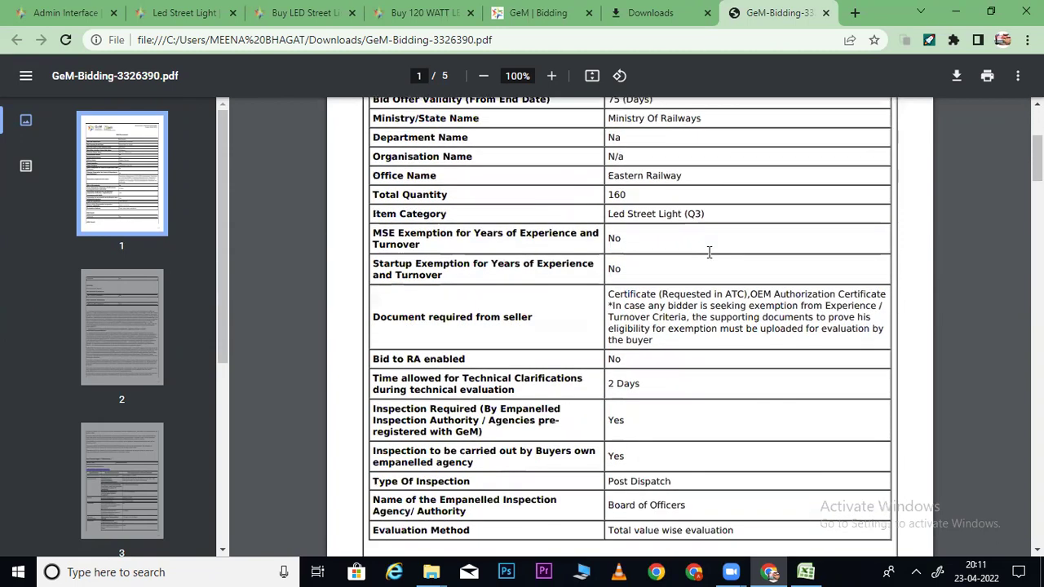
pyautogui.scroll(-12, 708, 253)
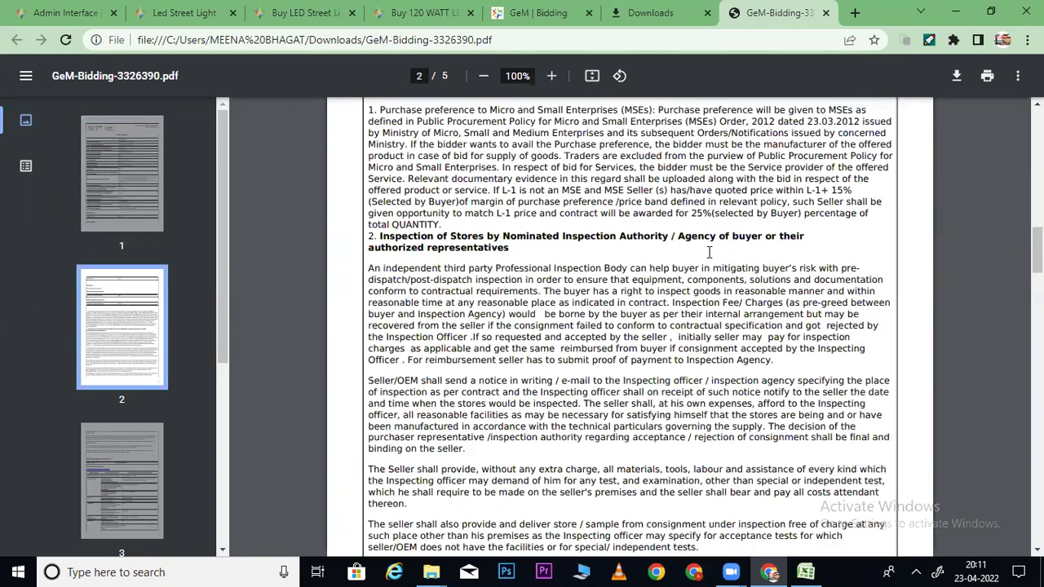
pyautogui.scroll(-10, 708, 252)
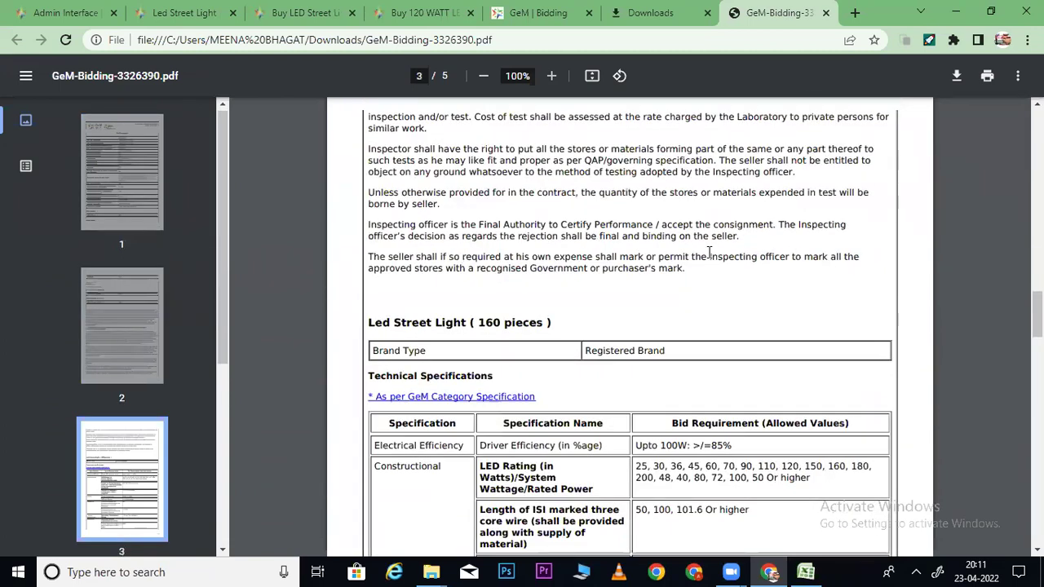
pyautogui.scroll(-1, 709, 253)
pyautogui.scroll(1, 708, 253)
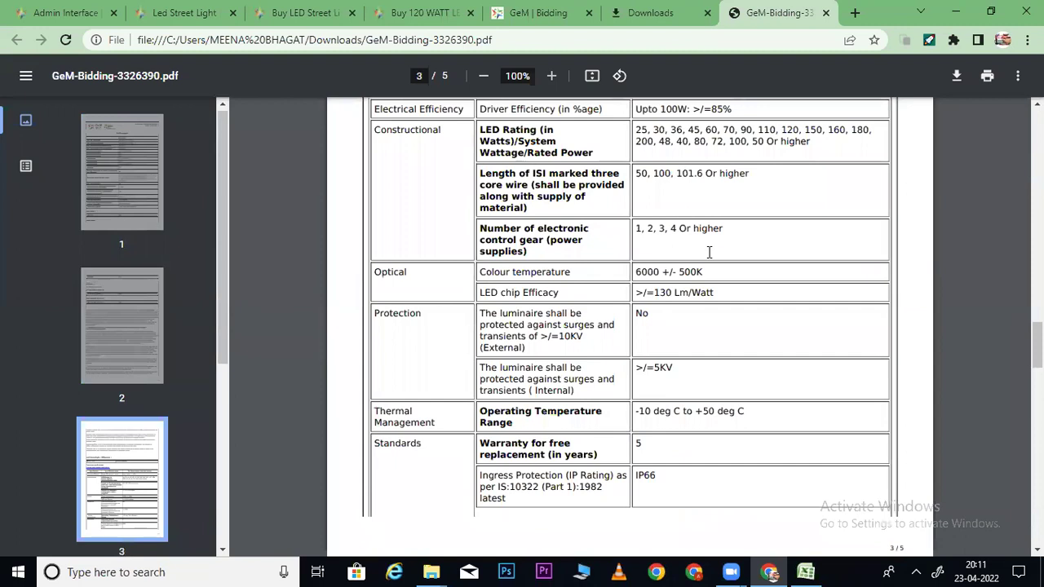
pyautogui.scroll(1, 709, 253)
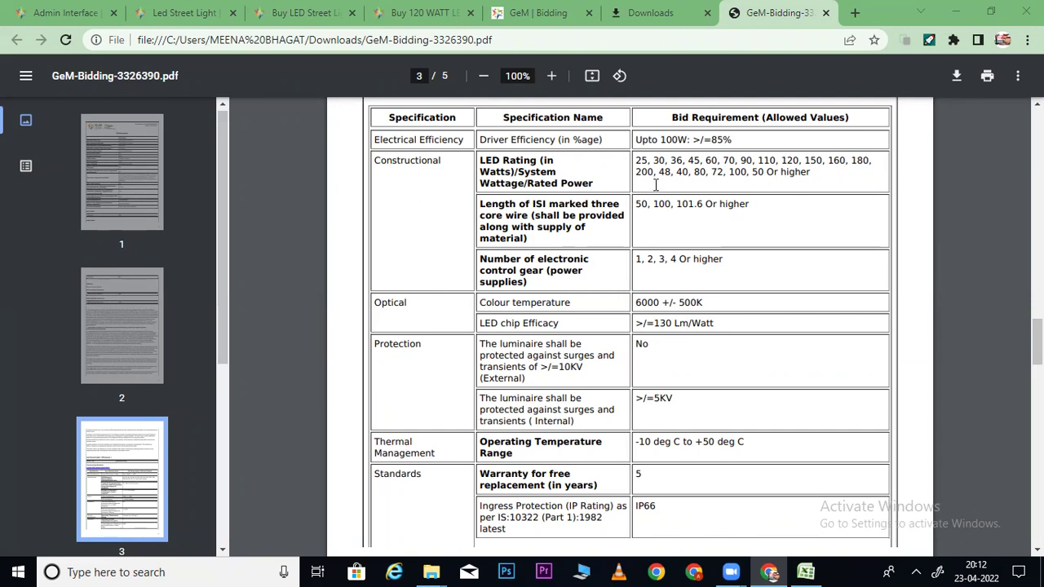
# Switch to the Book1 workbook in Excel and select bidder A with its price of 100 in cells L9:M9
pyautogui.click(816, 569)
pyautogui.click(744, 323)
pyautogui.click(717, 226)
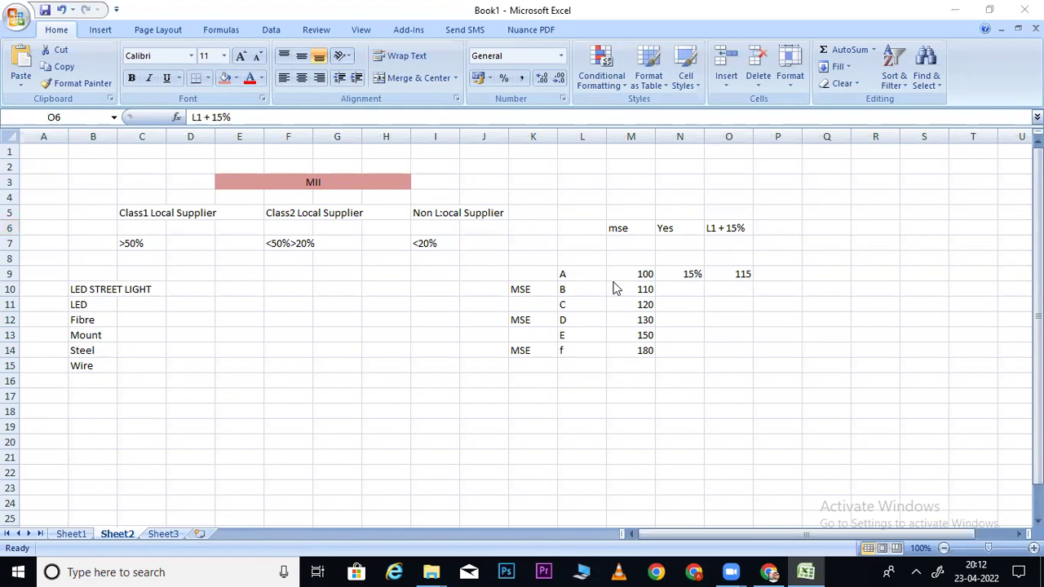
pyautogui.click(567, 273)
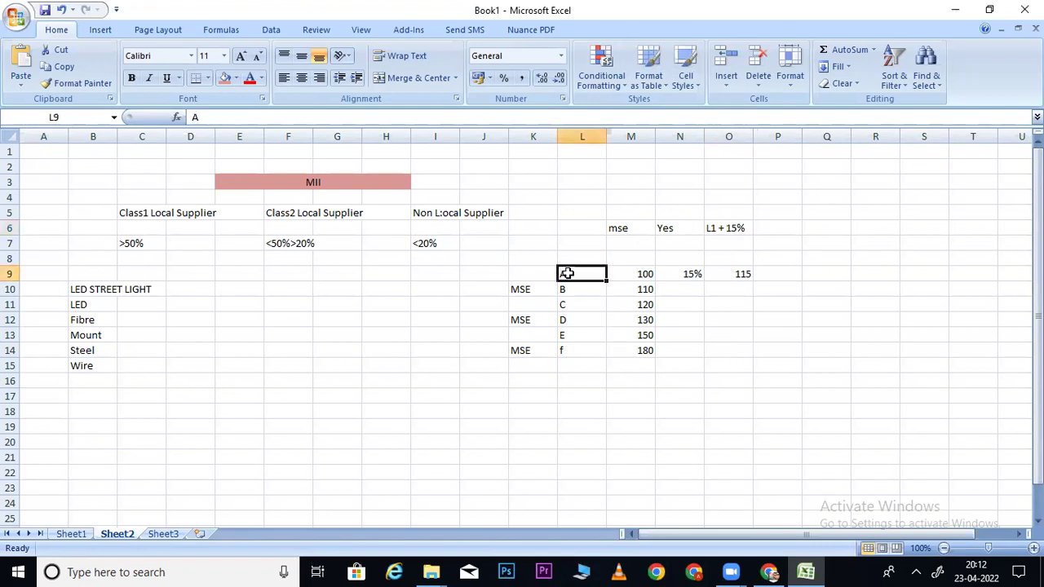
pyautogui.moveTo(567, 273); pyautogui.dragTo(618, 274)
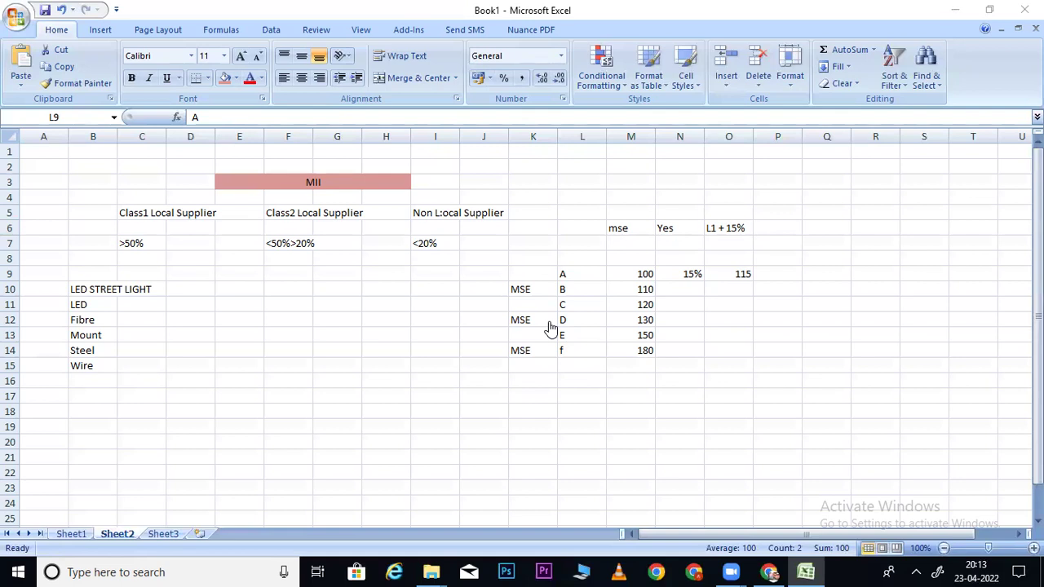
# Highlight MSE bidder B's row with its price of 110 in K10:M10, and select the 15% margin in N9
pyautogui.click(615, 289)
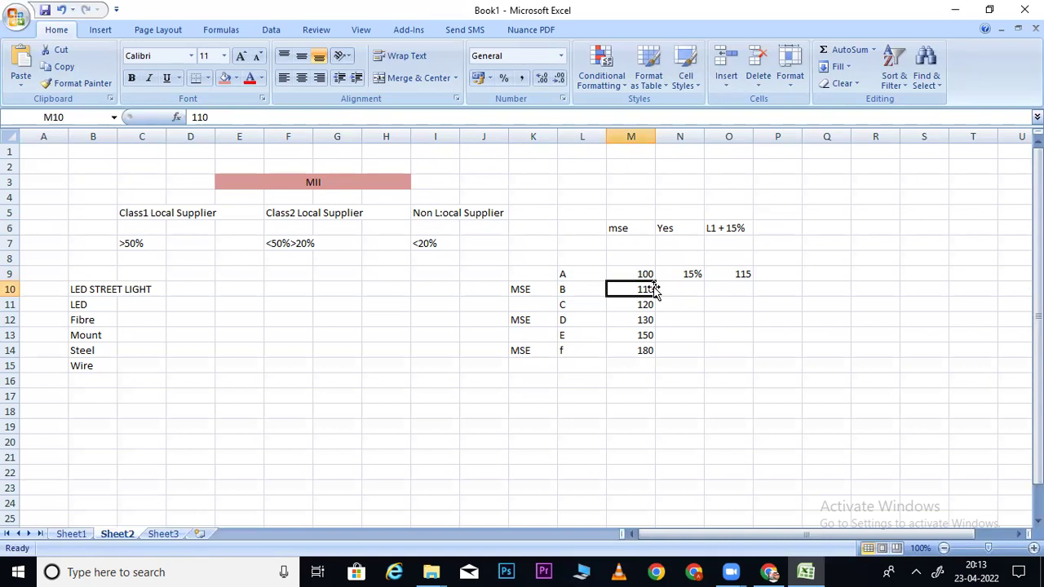
pyautogui.click(686, 307)
pyautogui.click(642, 290)
pyautogui.moveTo(542, 289); pyautogui.dragTo(637, 290)
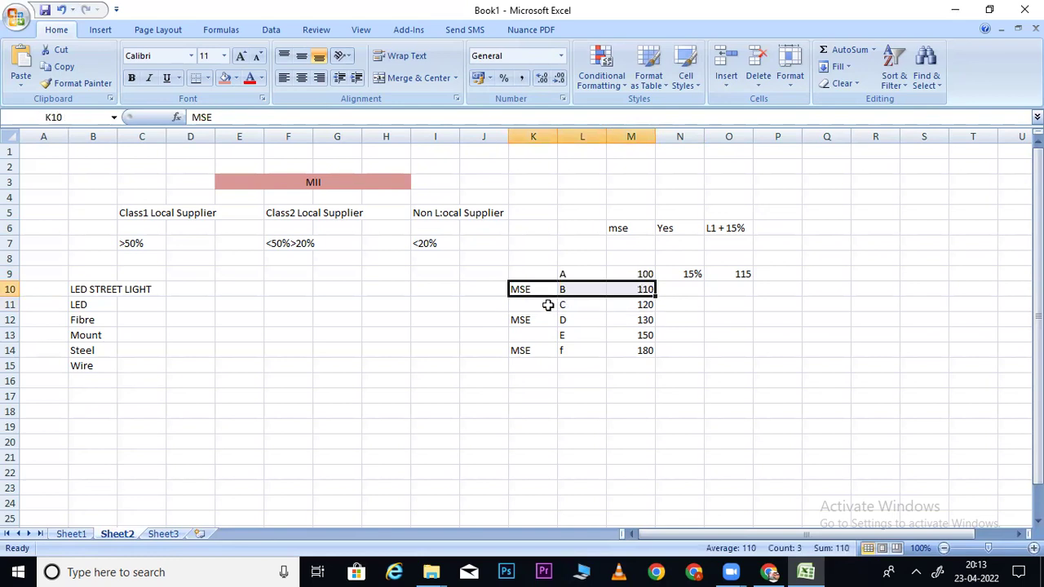
pyautogui.click(692, 274)
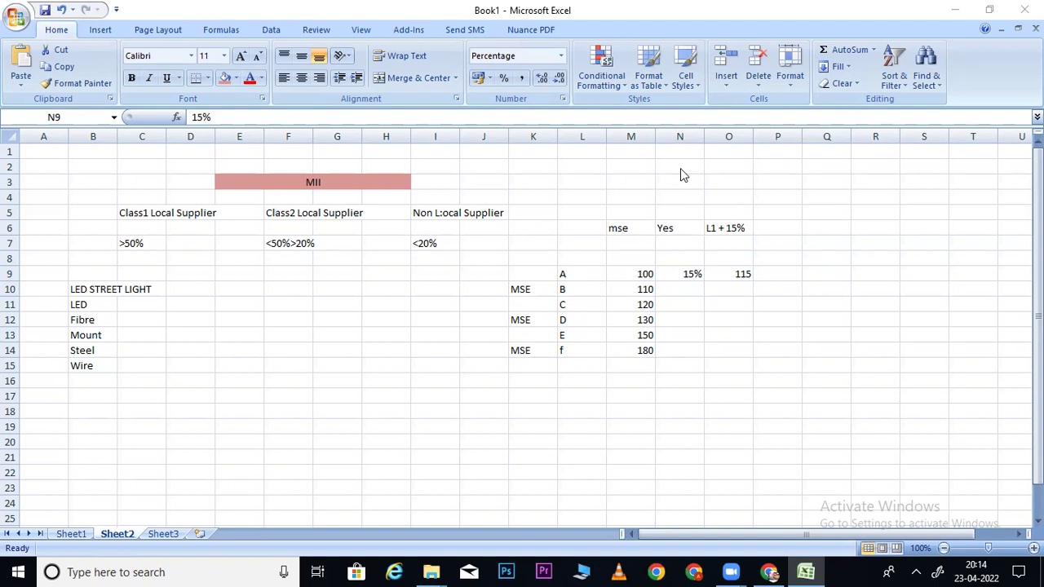
# Compare MSE bidder B's row in K10:M10 with bidder A's price in M9 and the higher prices in M11:M14
pyautogui.click(633, 290)
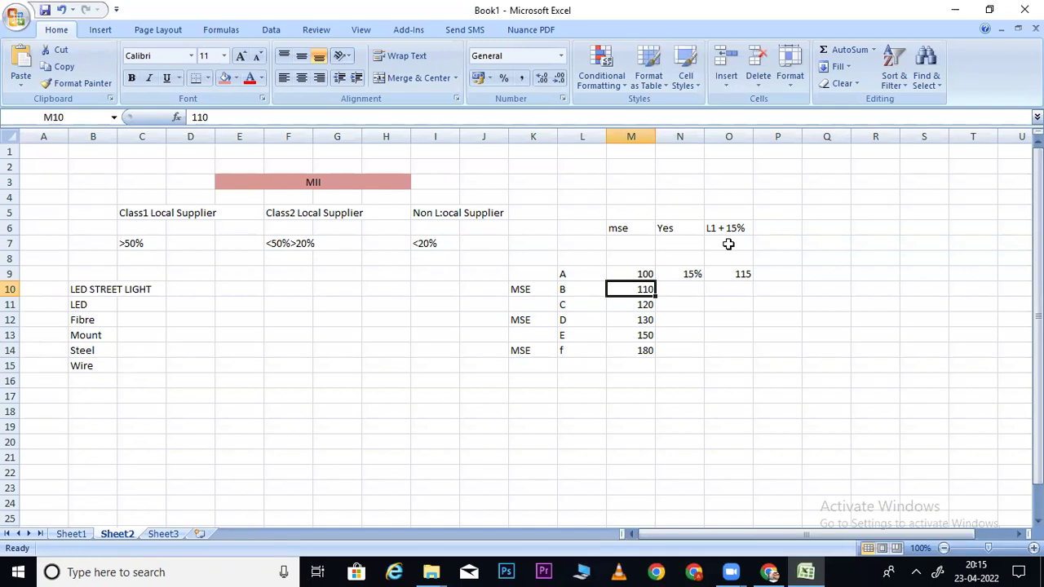
pyautogui.moveTo(532, 288); pyautogui.dragTo(650, 301)
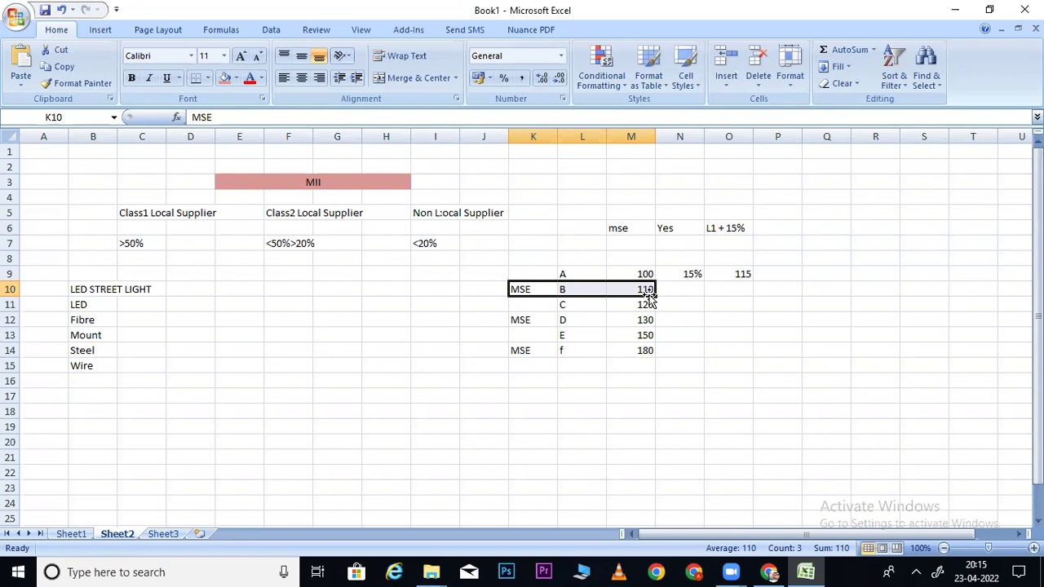
pyautogui.click(646, 272)
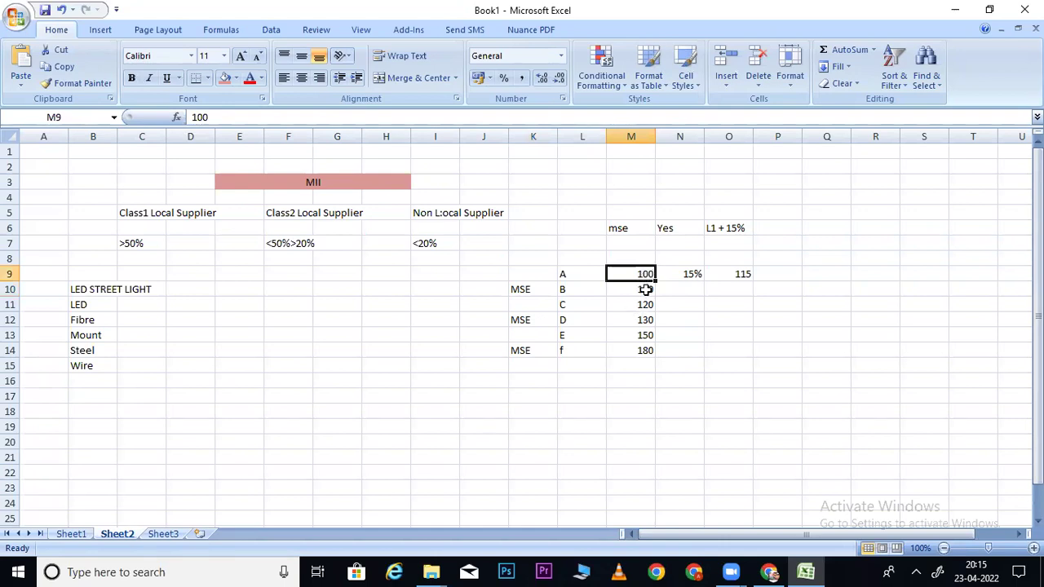
pyautogui.moveTo(537, 290); pyautogui.dragTo(635, 287)
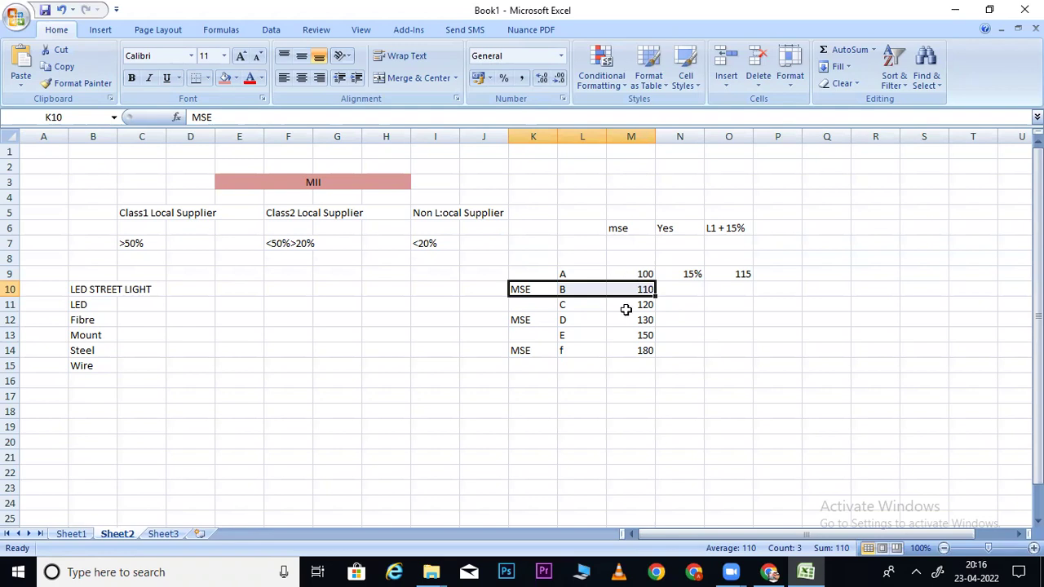
pyautogui.moveTo(628, 305); pyautogui.dragTo(626, 349)
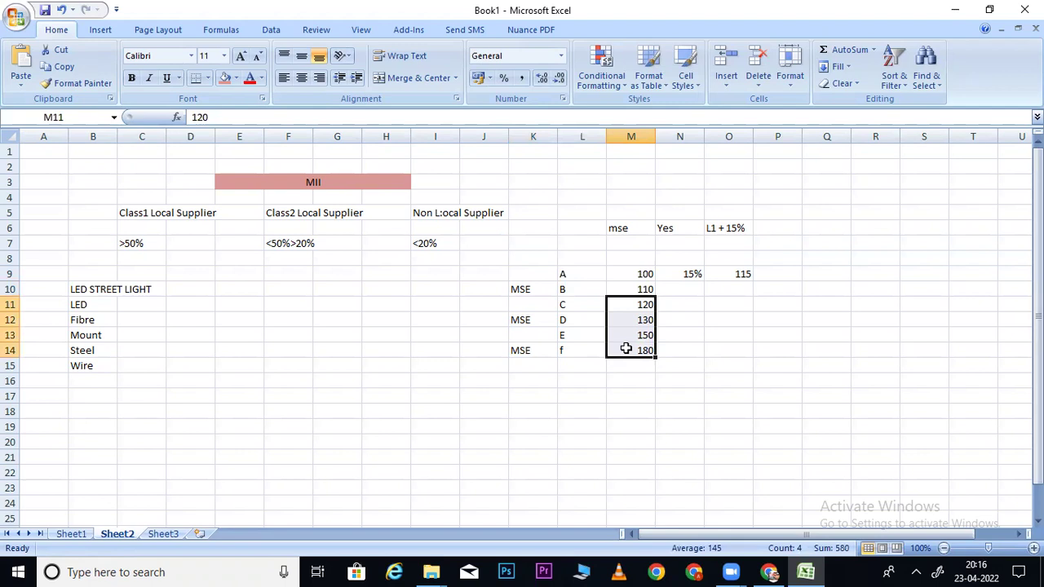
pyautogui.click(627, 273)
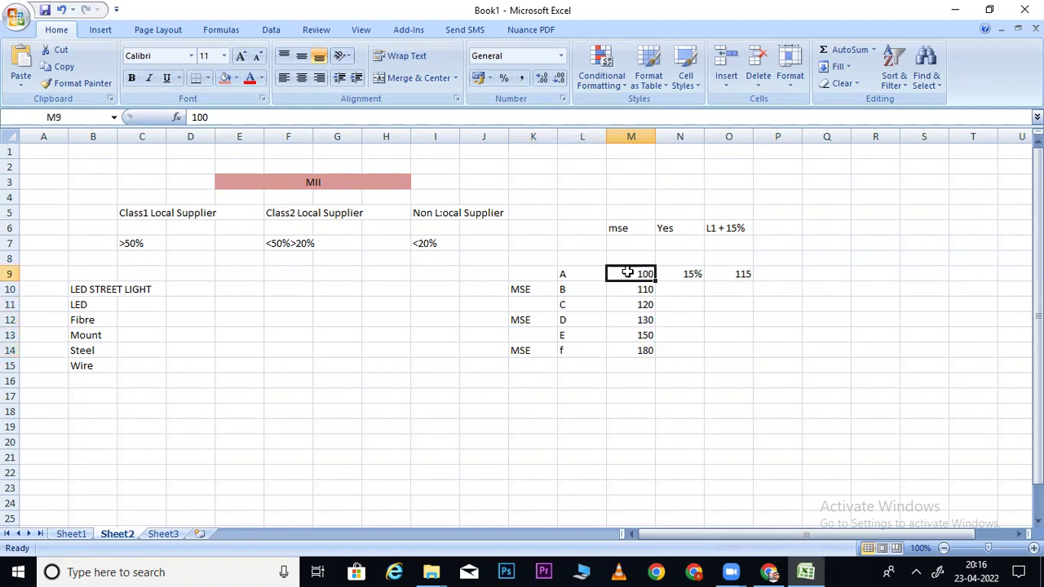
# Highlight bidders A and B together in K9:M10, bidder C in K11:M11, and MSE bidder B alone in K10:M10
pyautogui.moveTo(552, 274); pyautogui.dragTo(634, 288)
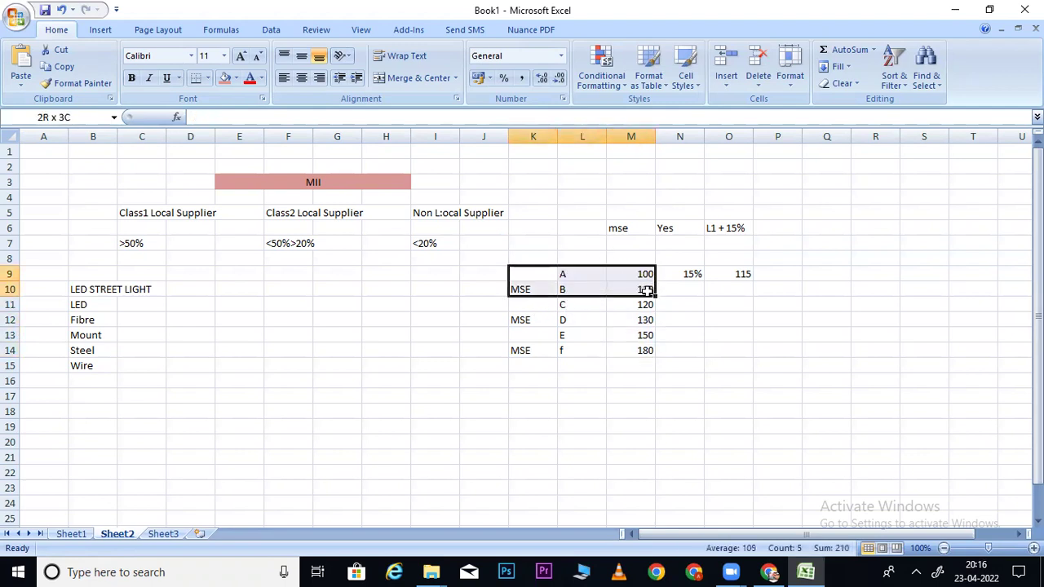
pyautogui.moveTo(538, 306); pyautogui.dragTo(644, 304)
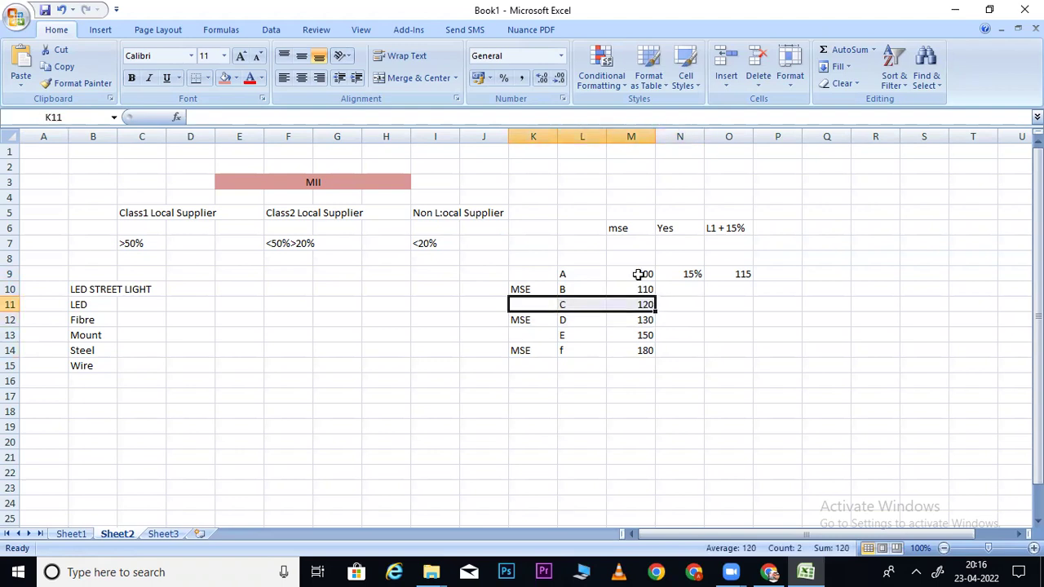
pyautogui.click(637, 289)
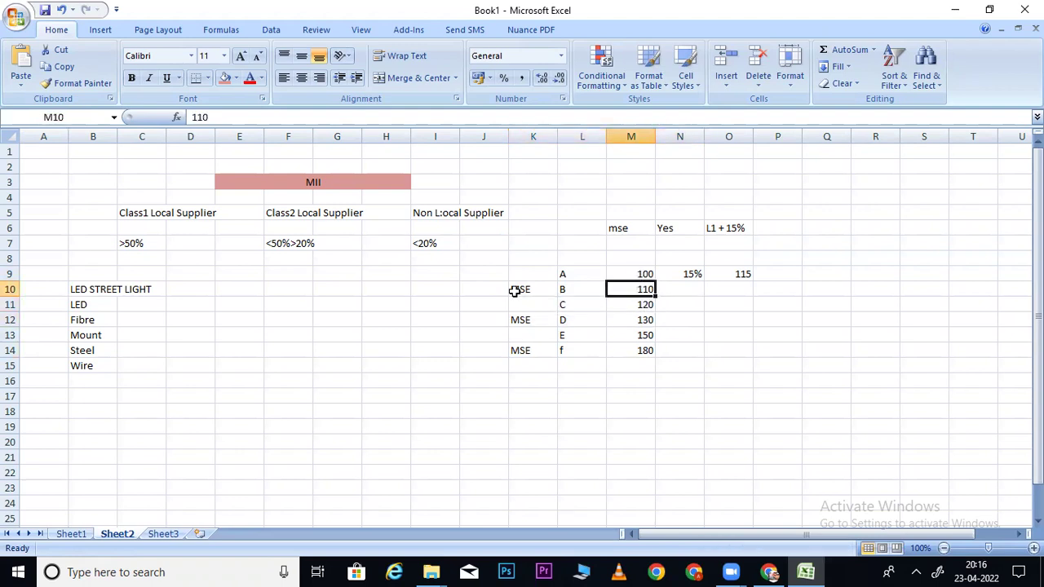
pyautogui.moveTo(515, 290); pyautogui.dragTo(618, 289)
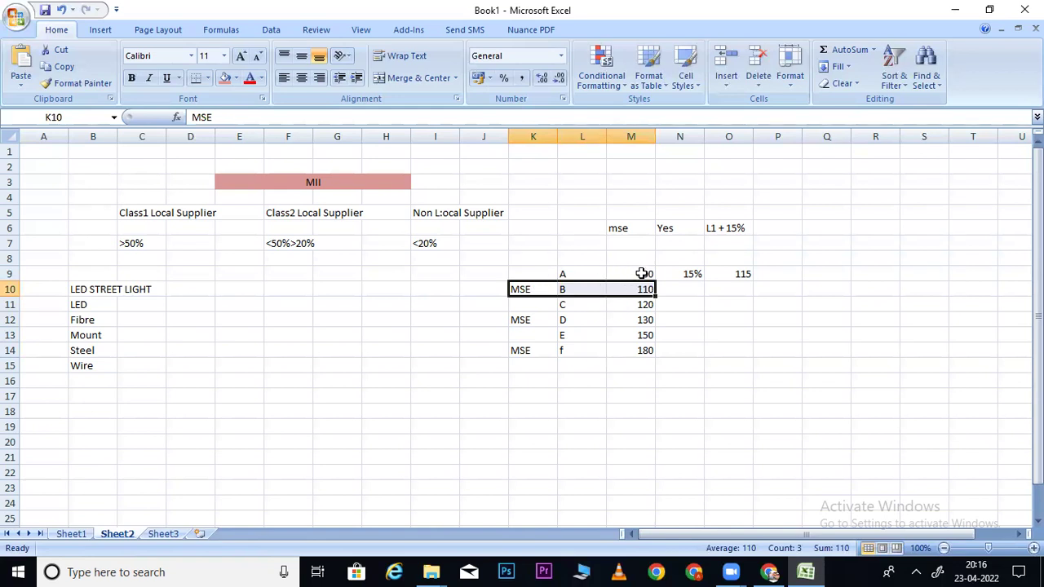
# Highlight the rows of bidders C and f, the whole range K11:M14, and MSE bidder B's row in K10:M10
pyautogui.moveTo(548, 305); pyautogui.dragTo(659, 304)
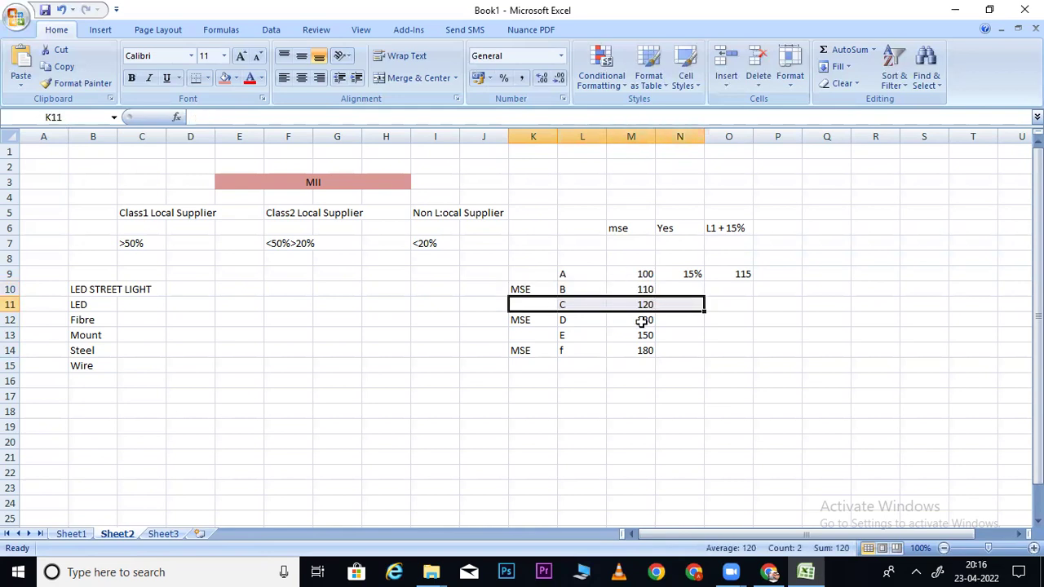
pyautogui.moveTo(519, 351); pyautogui.dragTo(622, 350)
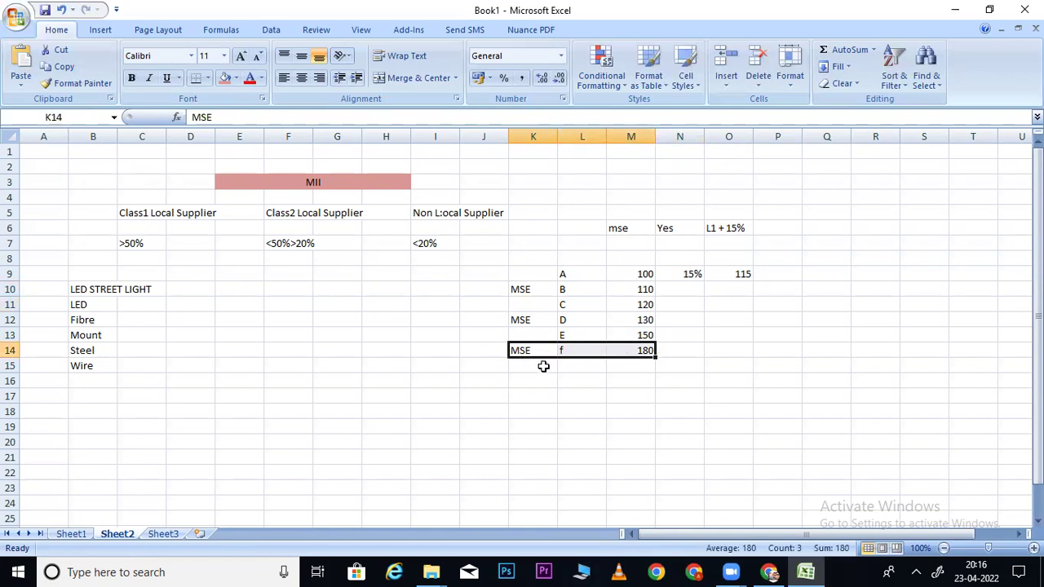
pyautogui.moveTo(531, 304); pyautogui.dragTo(634, 348)
pyautogui.moveTo(533, 290); pyautogui.dragTo(618, 289)
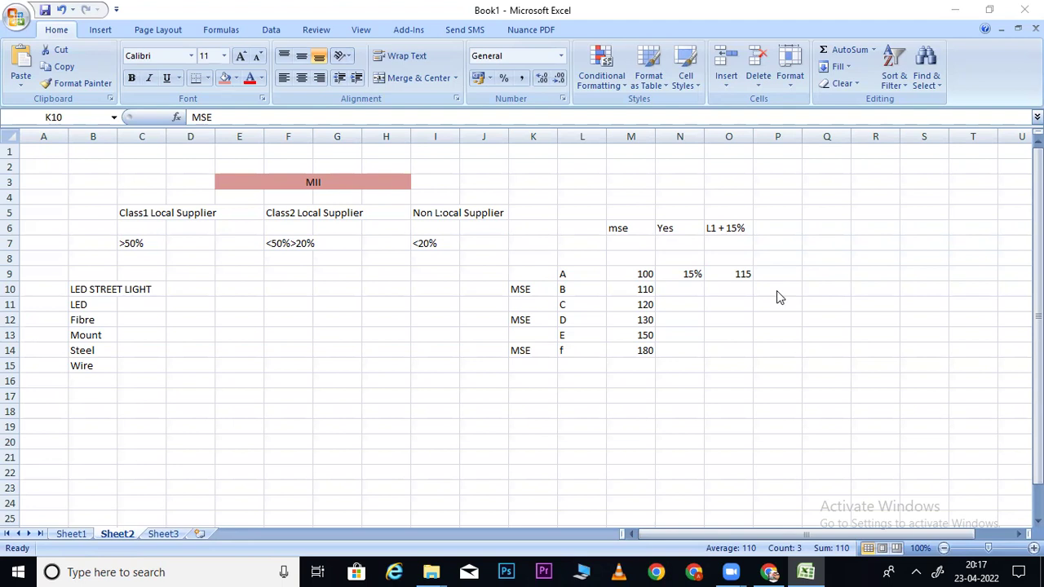
# Switch to the GeM-Bidding-3326390.pdf document in Chrome and go back to the Bid Details on page 1
pyautogui.click(769, 571)
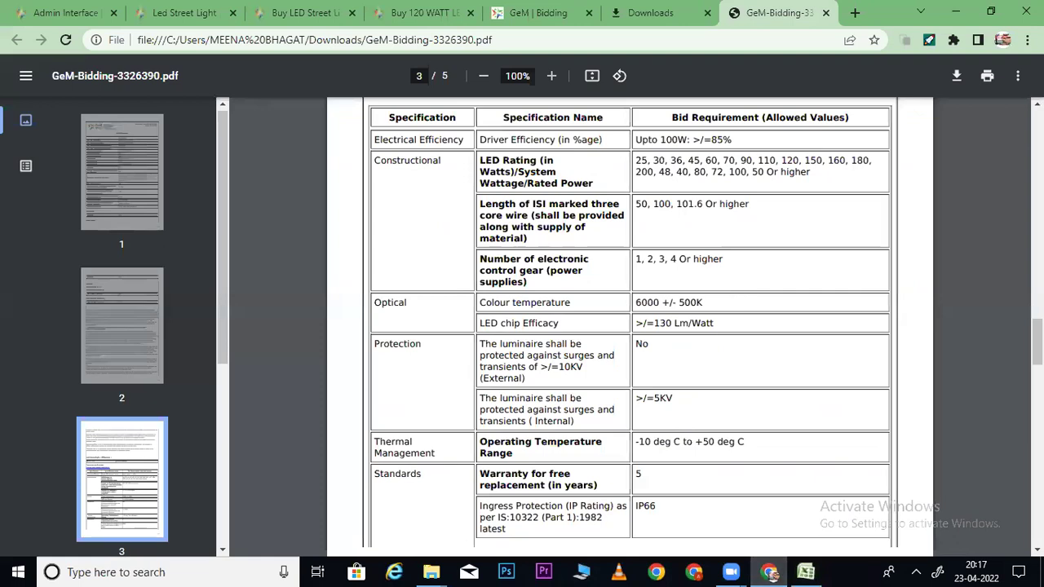
pyautogui.scroll(15, 630, 326)
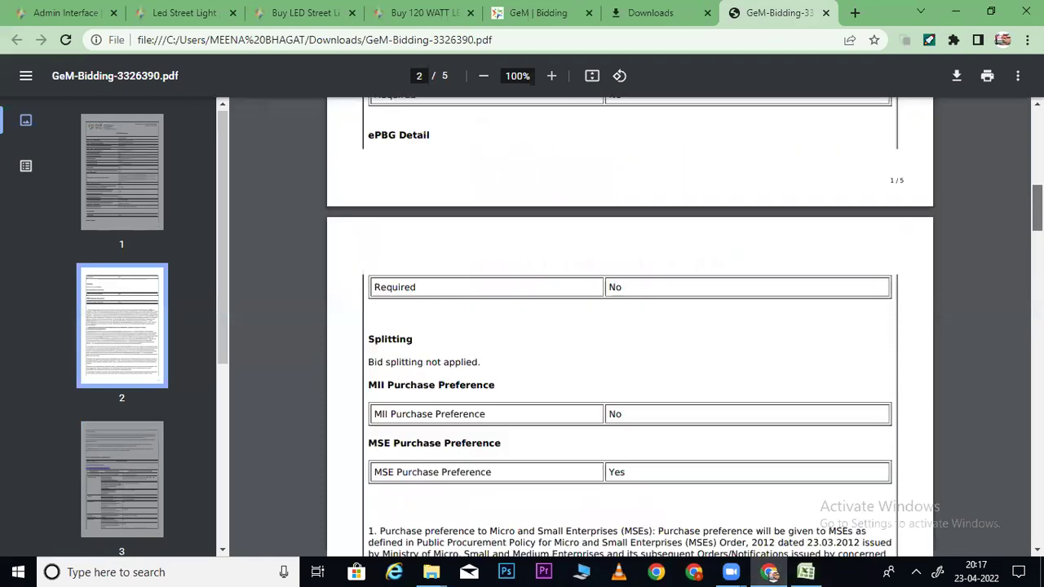
pyautogui.scroll(10, 677, 237)
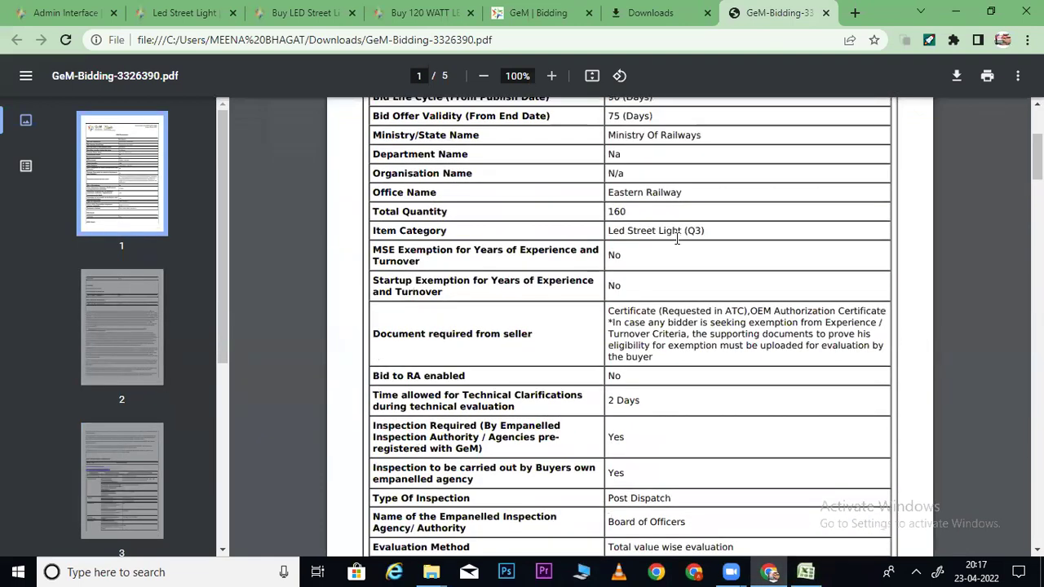